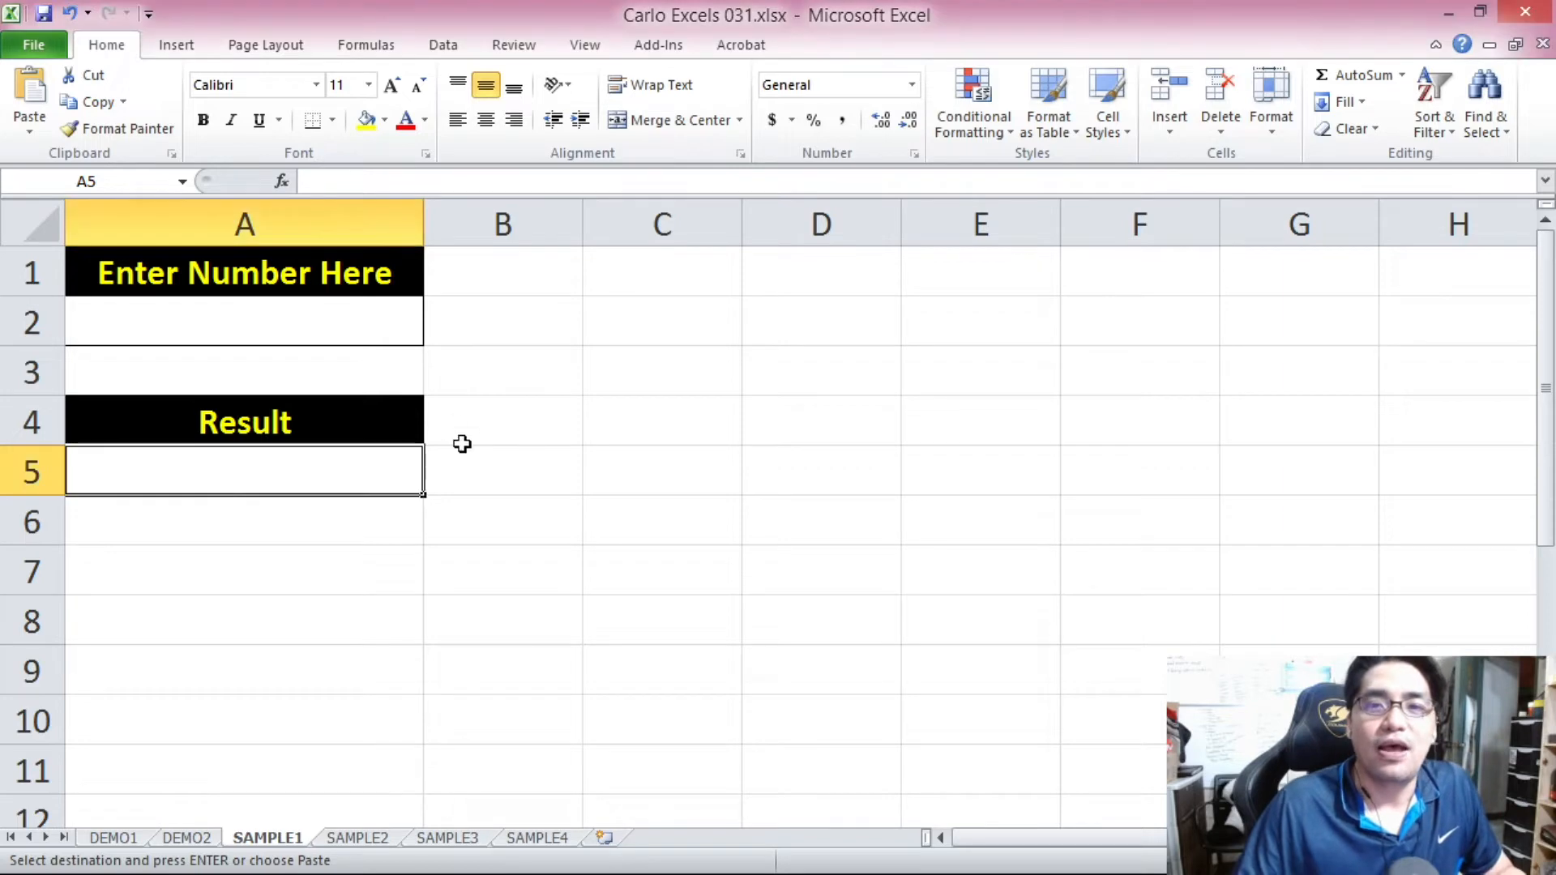
Enter 12313131 as a trial number in cell A2, and clear the cell again.
{"action": "left_click", "coordinate": [360, 321]}
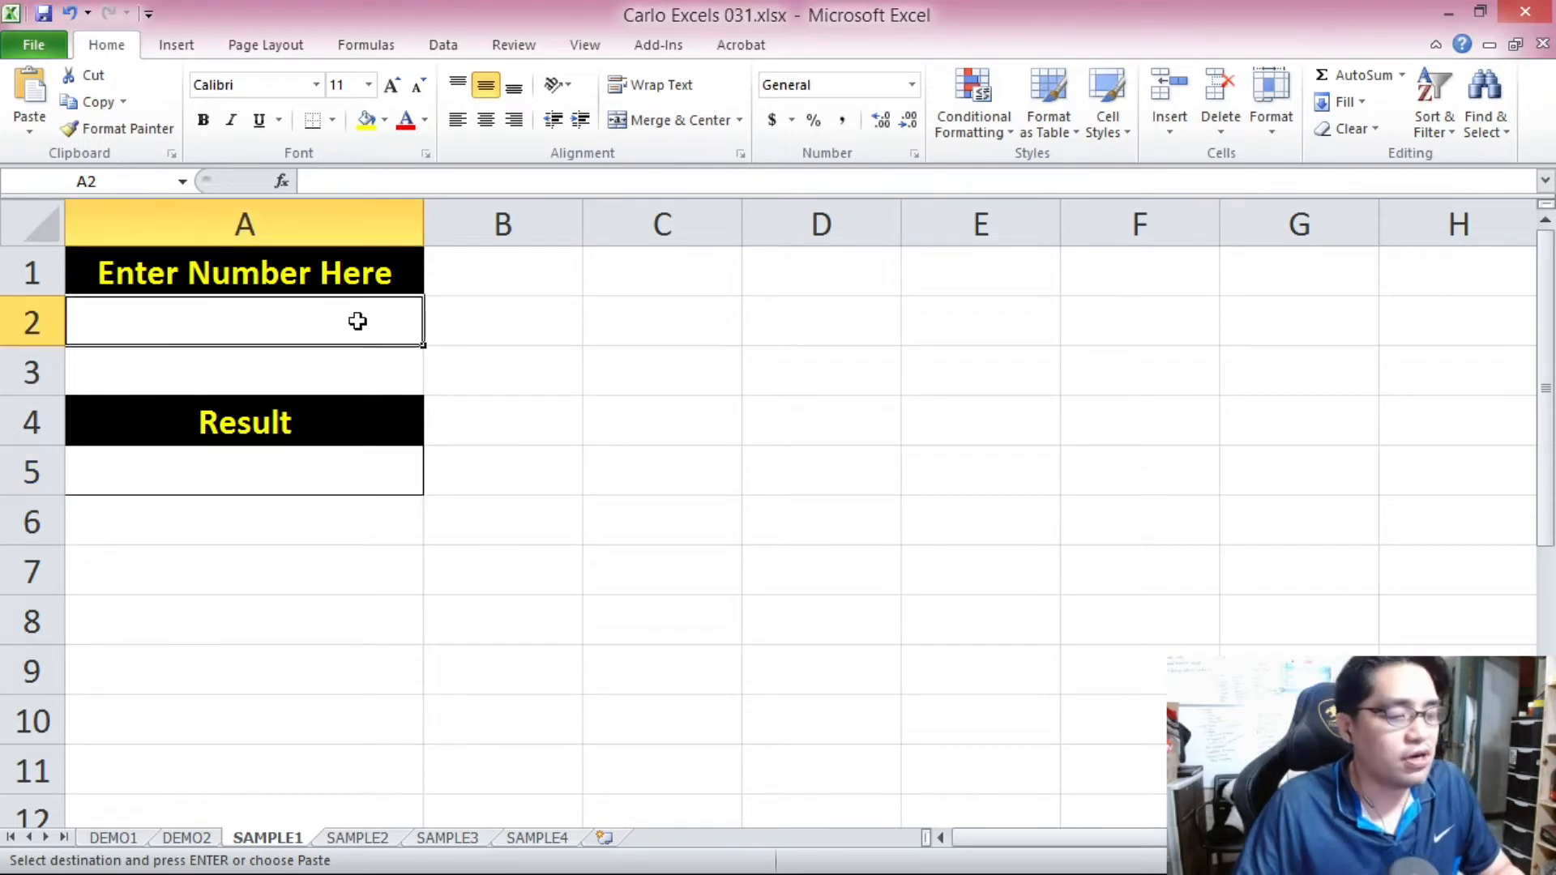
{"action": "type", "text": "12313131"}
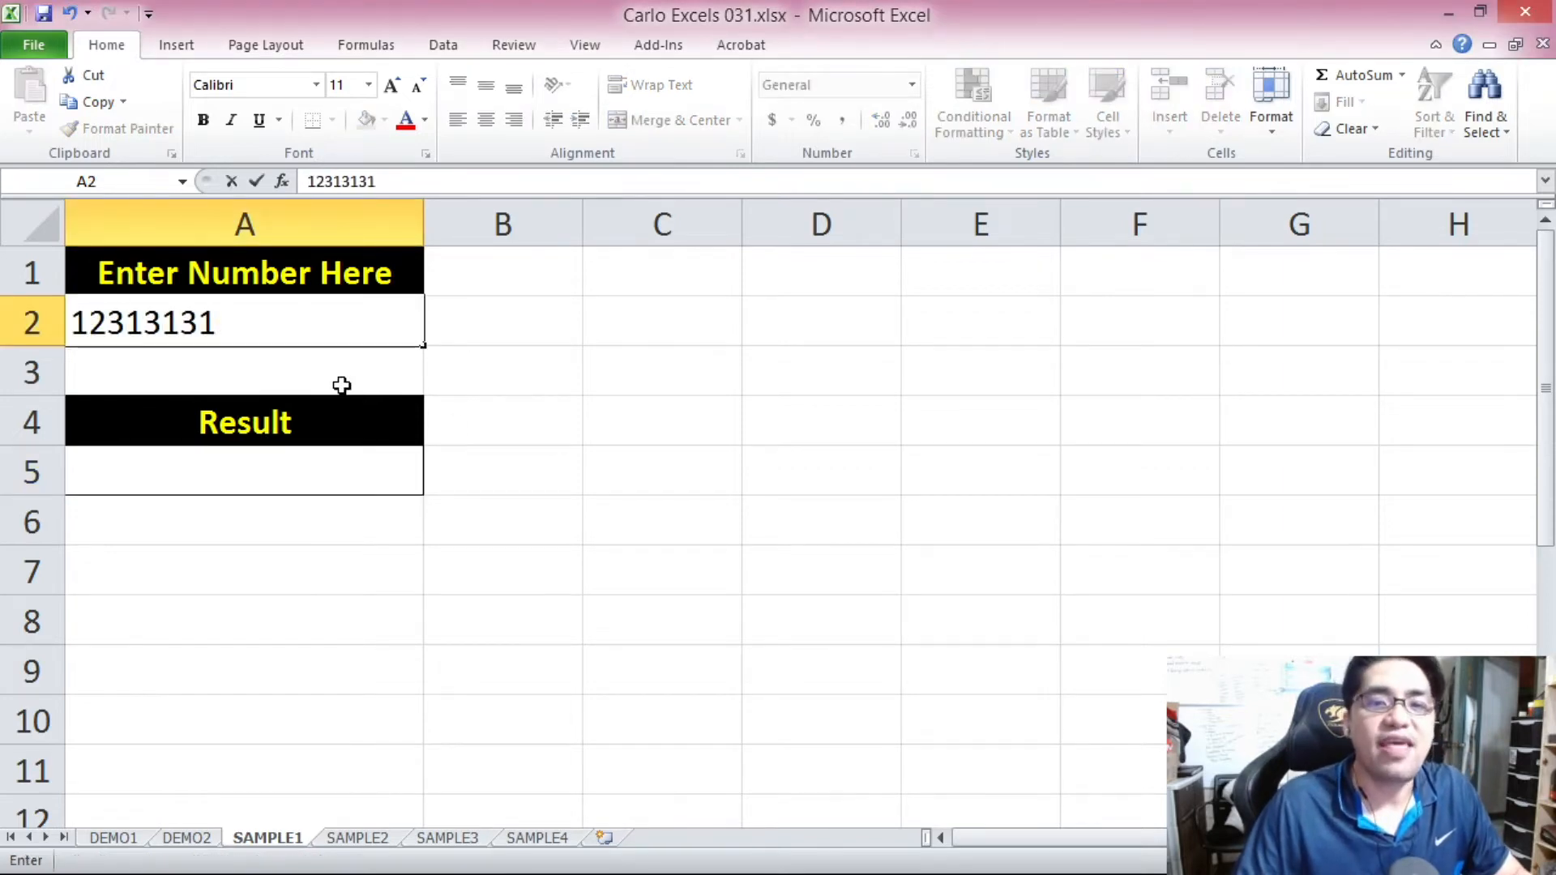
{"action": "left_click", "coordinate": [324, 459]}
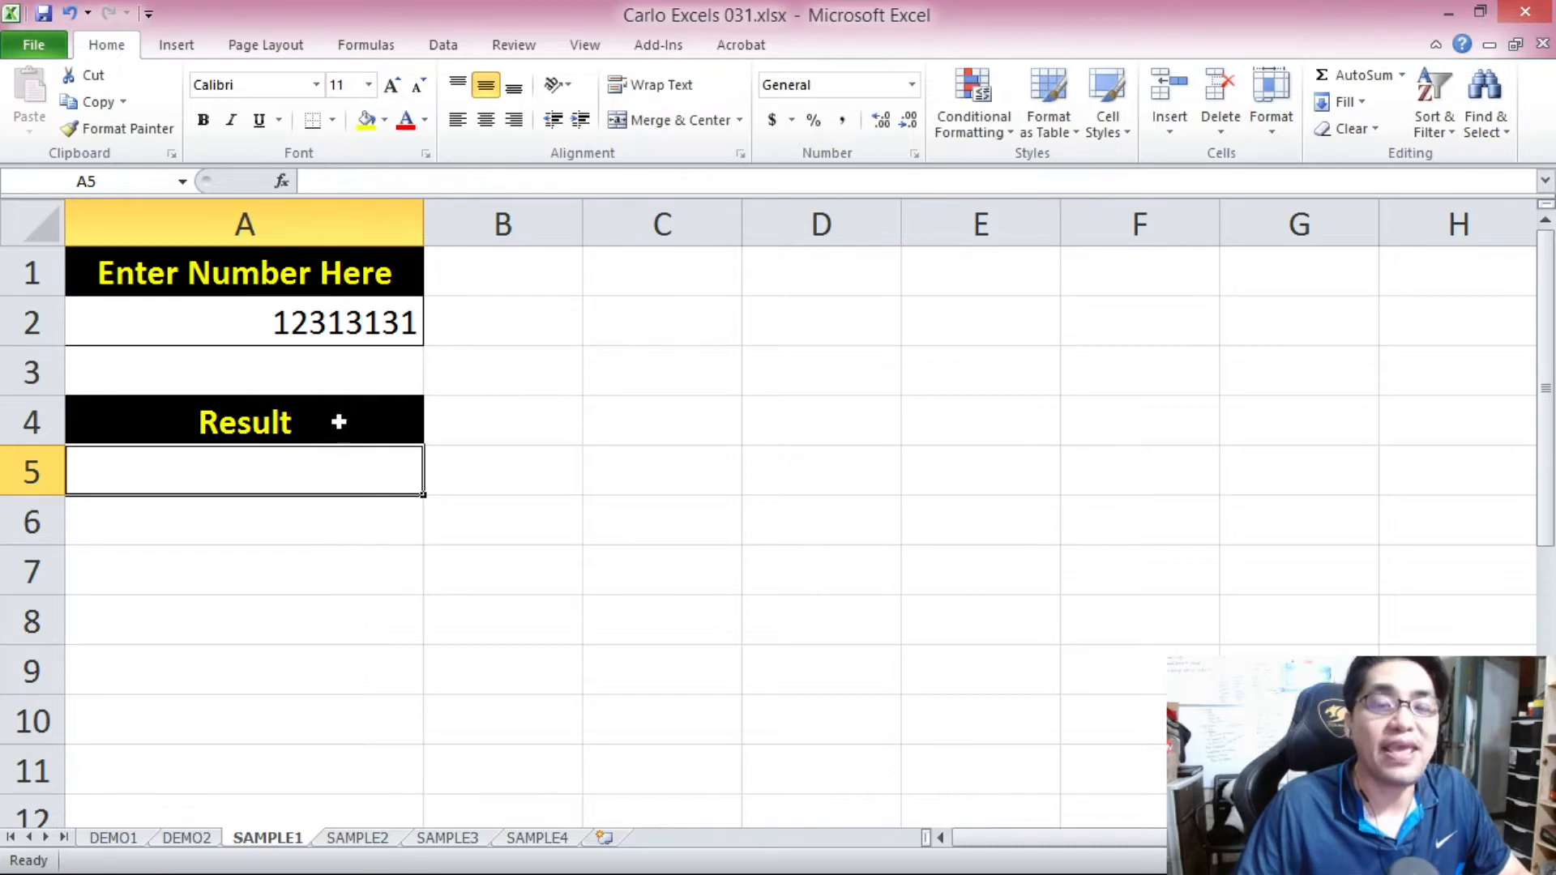
{"action": "left_click", "coordinate": [309, 325]}
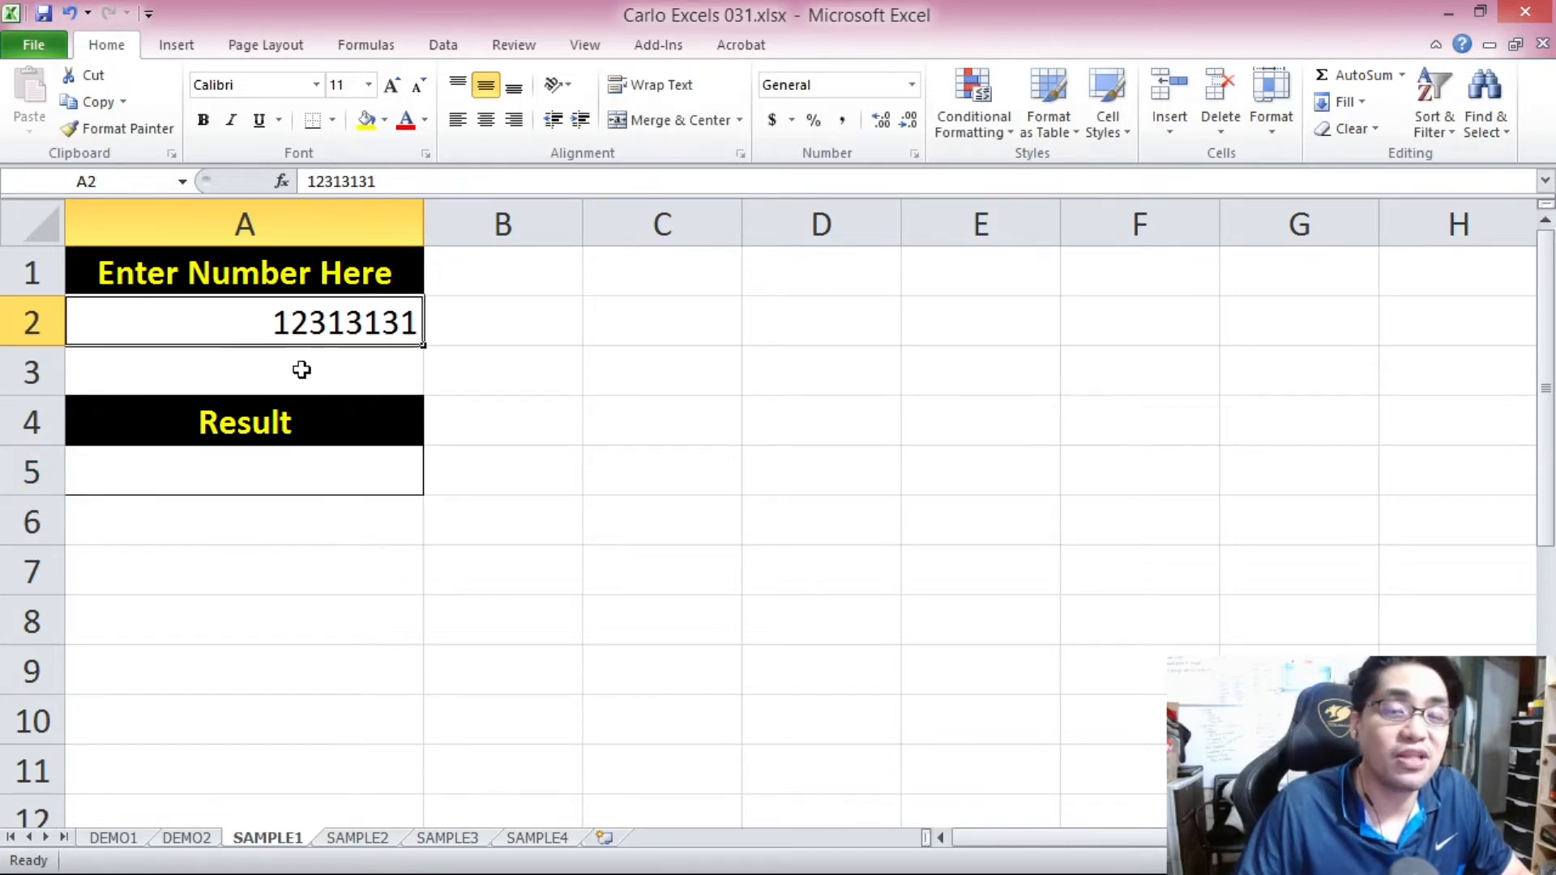
{"action": "key", "text": "Delete"}
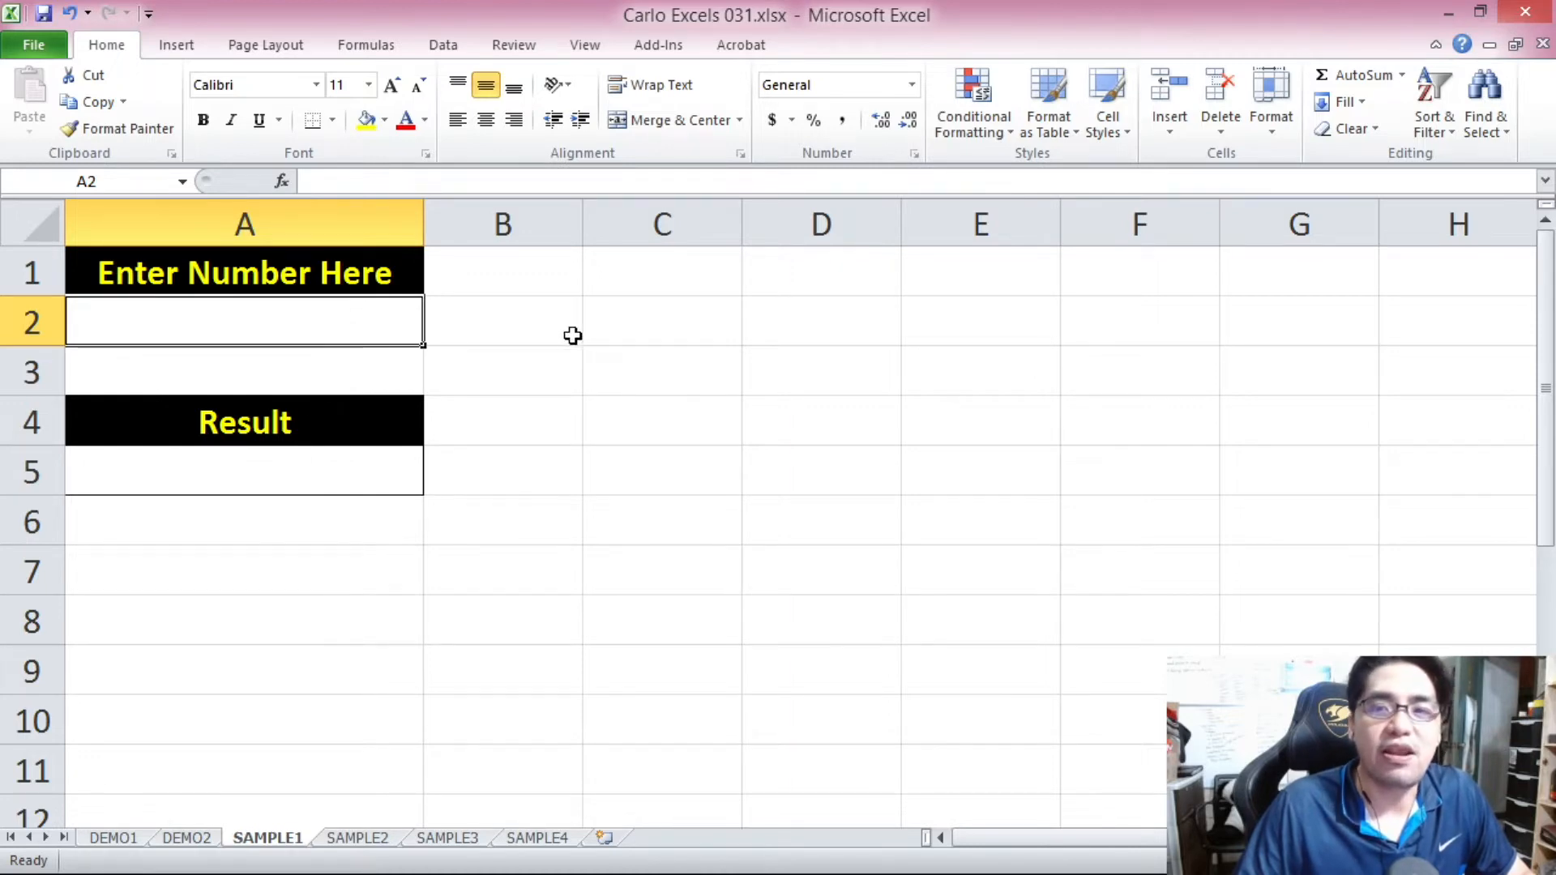
Enter the label "less than 10" in cell C1 and widen column C to fit it.
{"action": "left_click", "coordinate": [608, 280]}
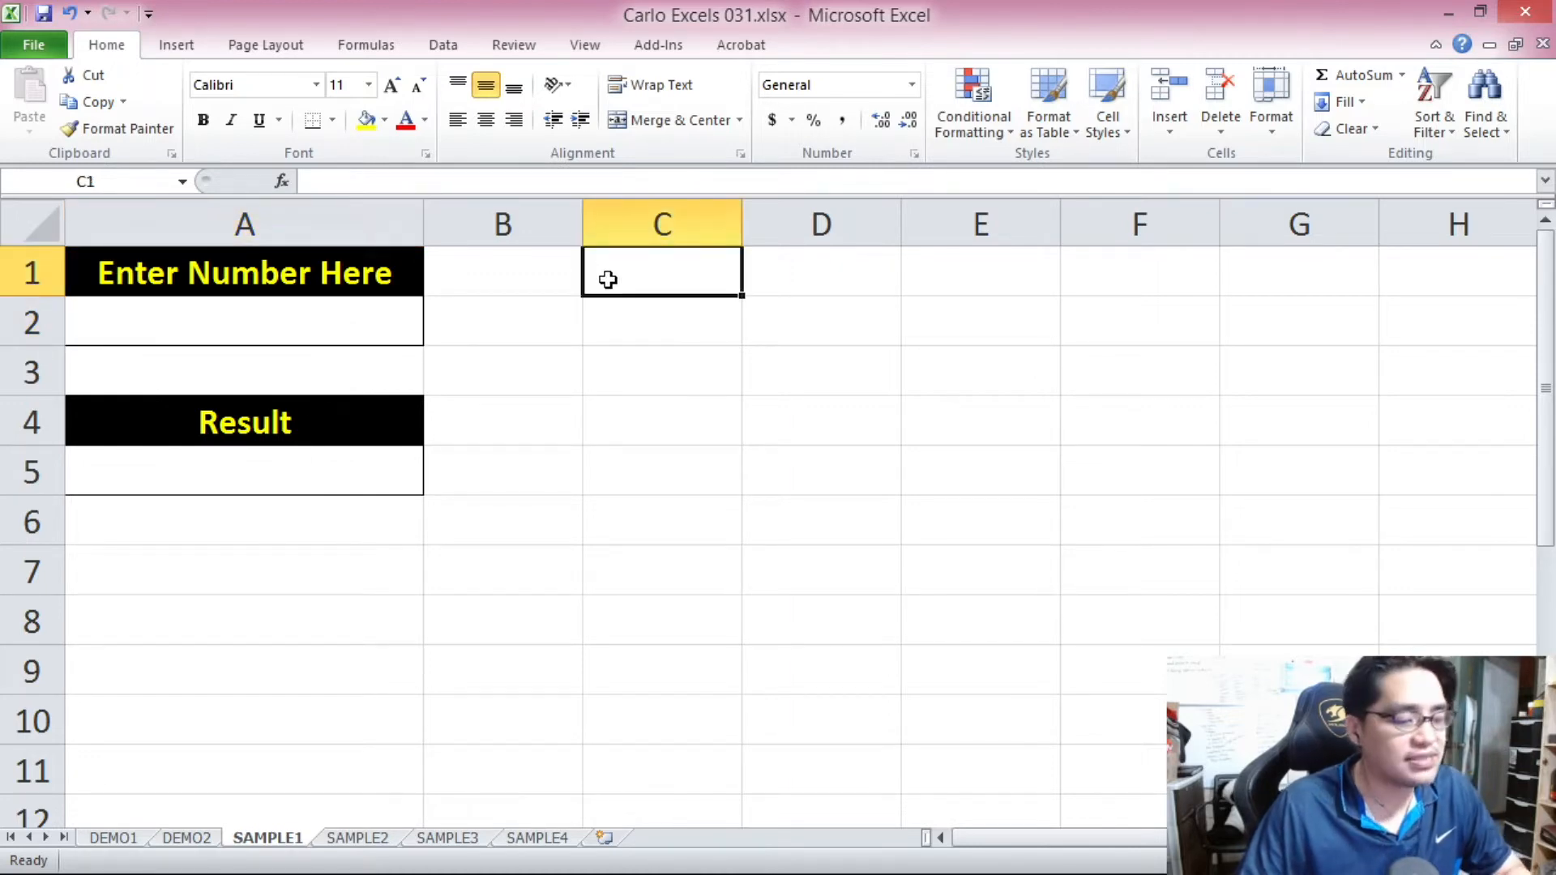
{"action": "type", "text": "less"}
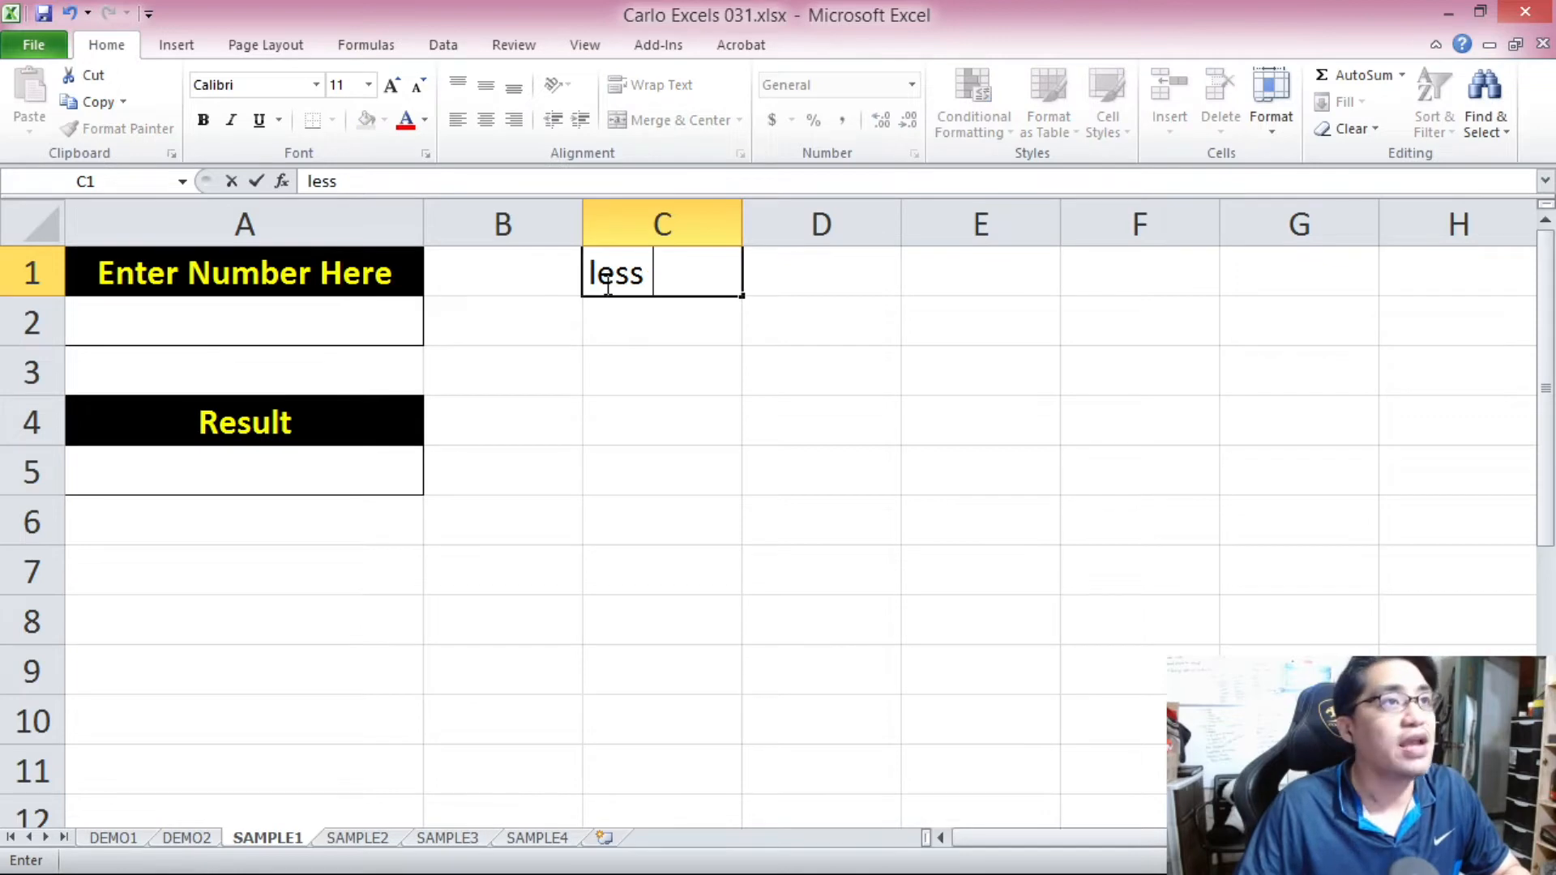
{"action": "type", "text": " than"}
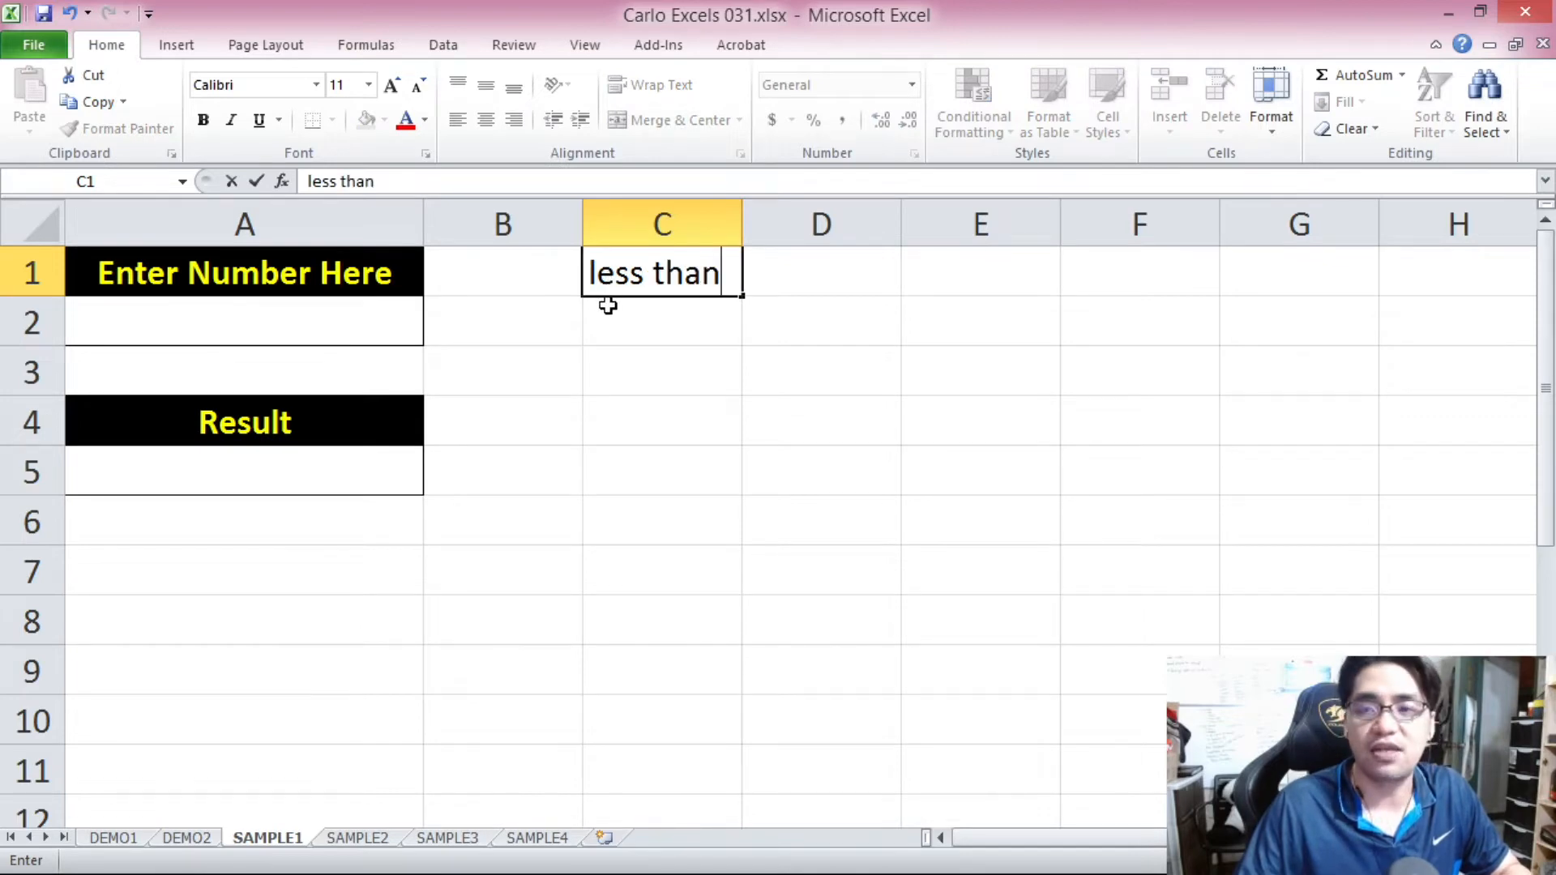
{"action": "type", "text": " 10"}
{"action": "left_click", "coordinate": [597, 363]}
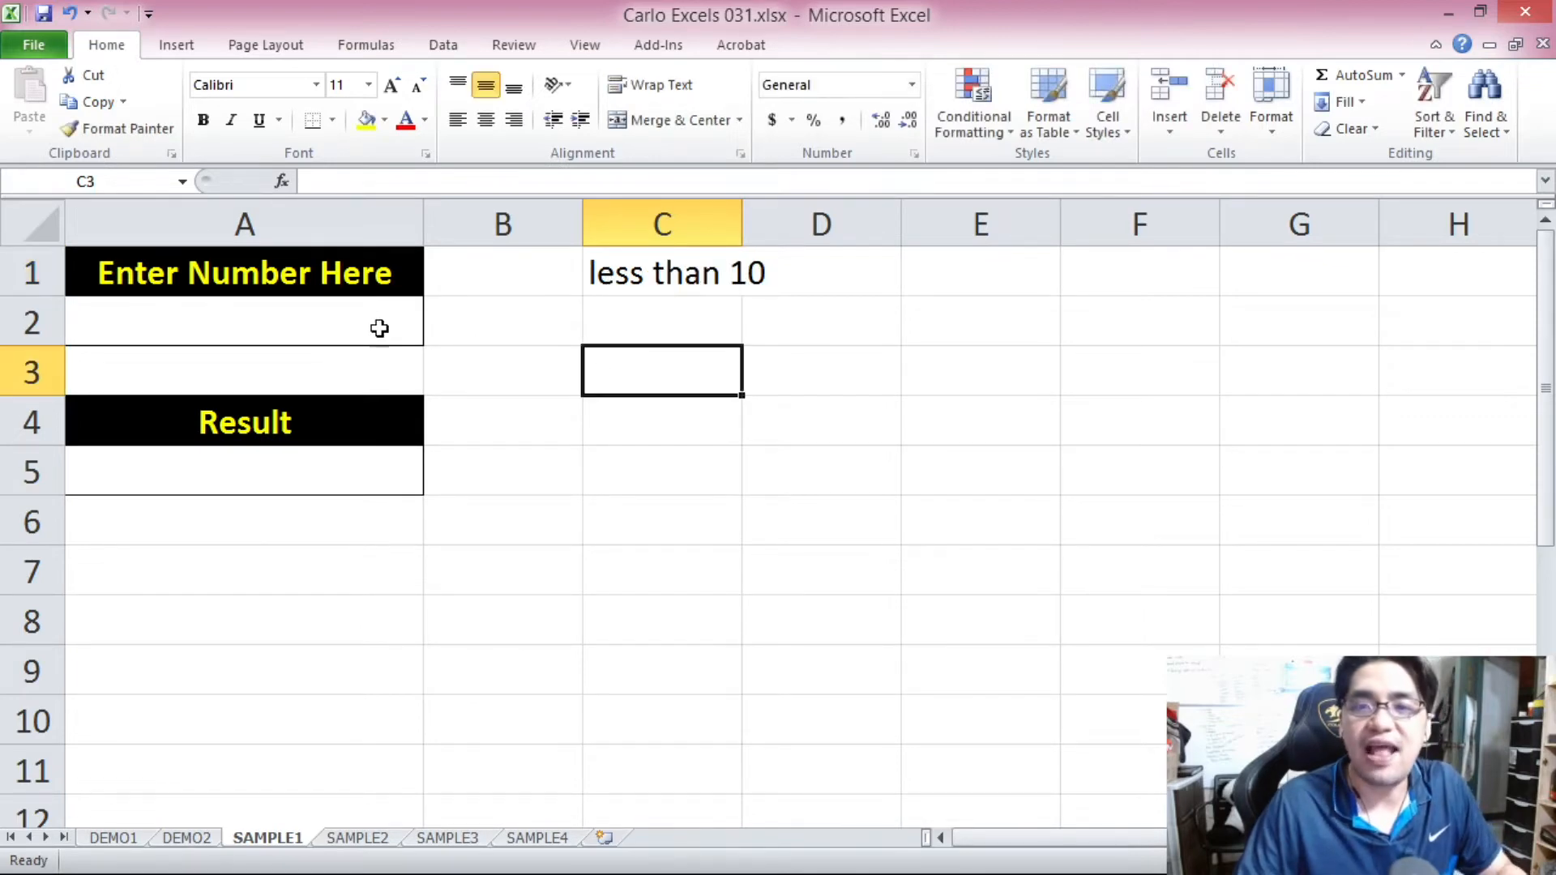
{"action": "left_click", "coordinate": [361, 324]}
{"action": "left_click_drag", "start_coordinate": [729, 218], "coordinate": [777, 231]}
Enter 1000 in cell D1 as the outcome for numbers less than 10.
{"action": "left_click", "coordinate": [883, 273]}
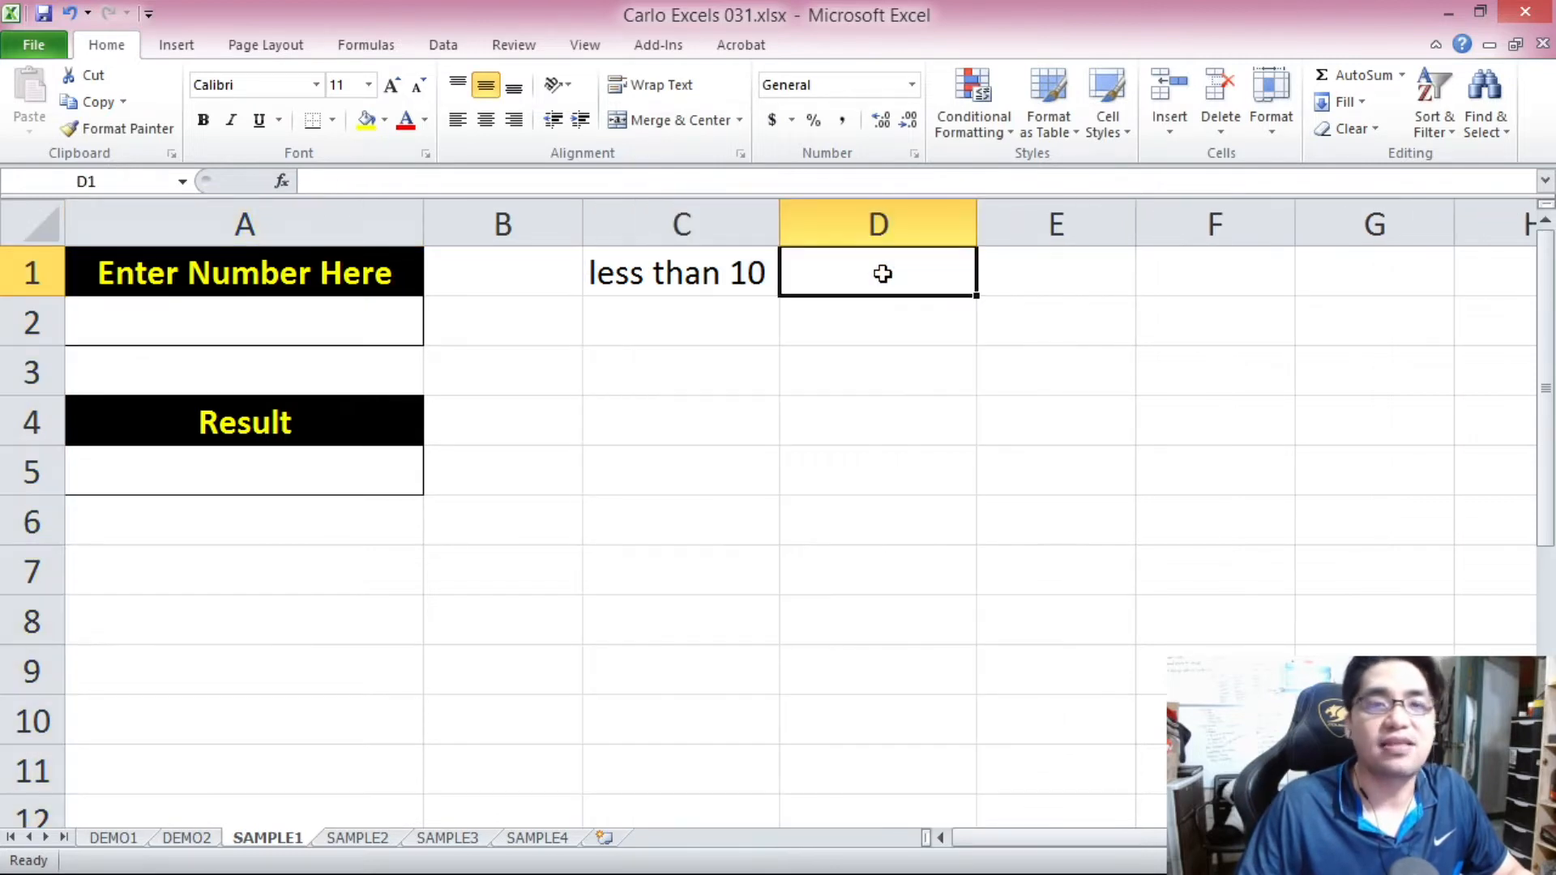
{"action": "type", "text": "1000"}
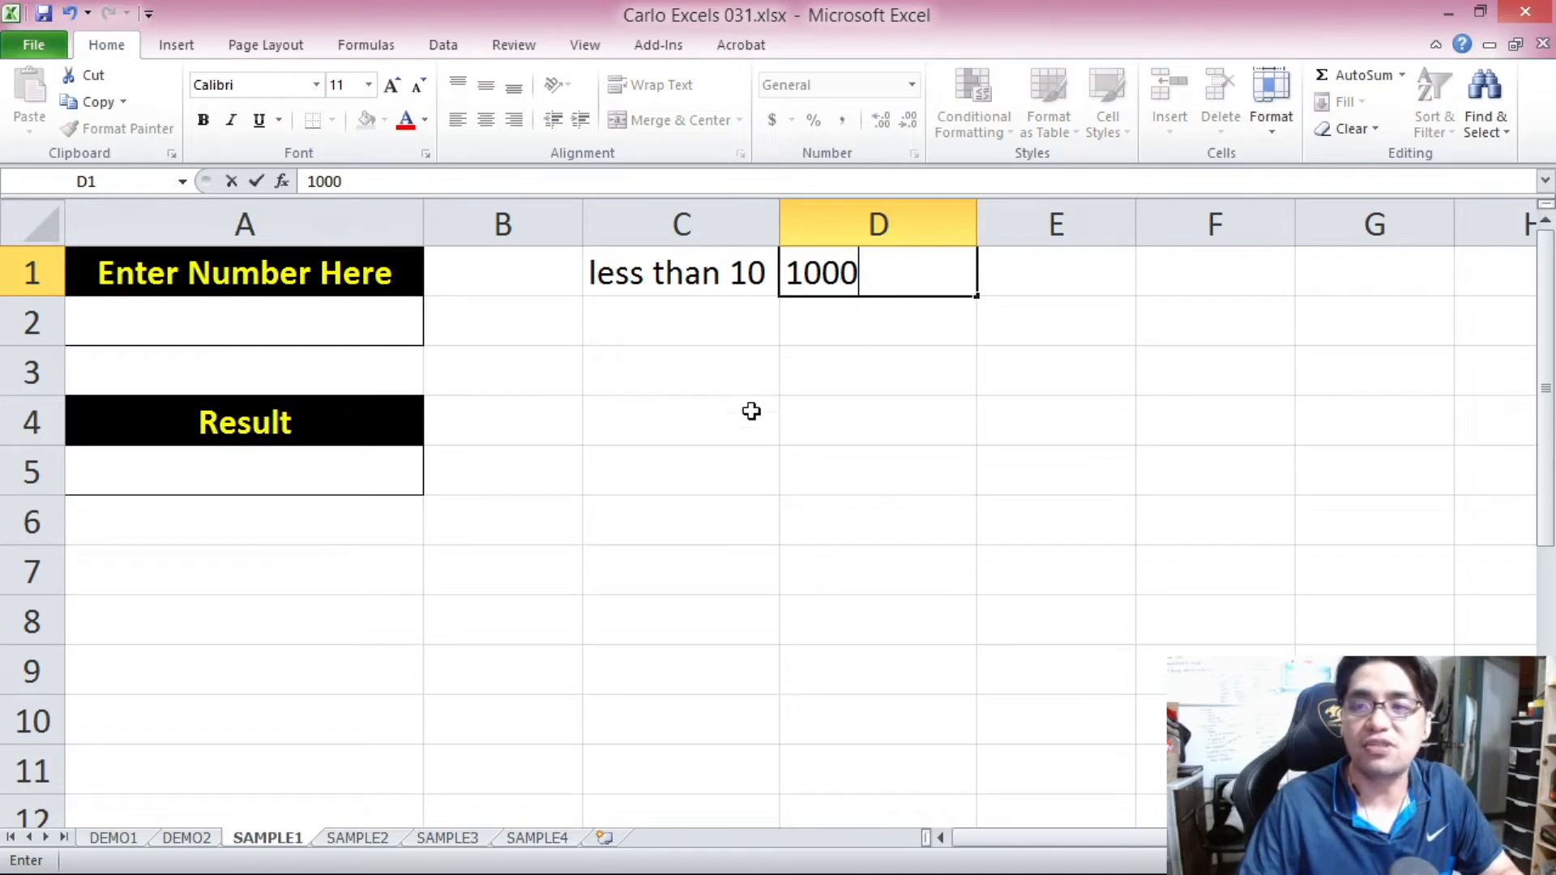
{"action": "left_click", "coordinate": [283, 479]}
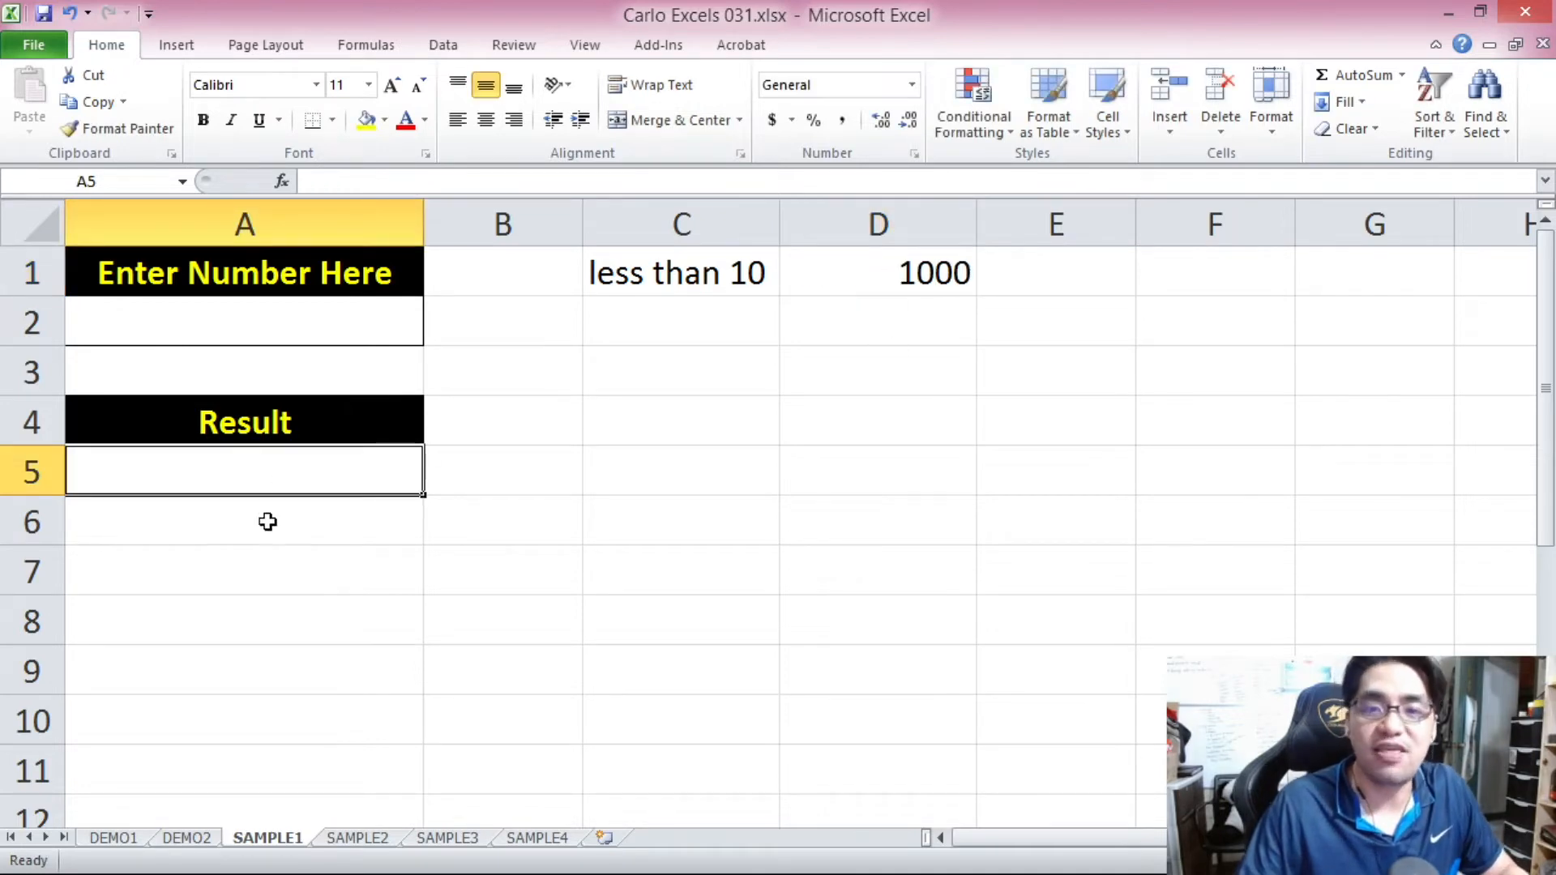
{"action": "left_click", "coordinate": [342, 303]}
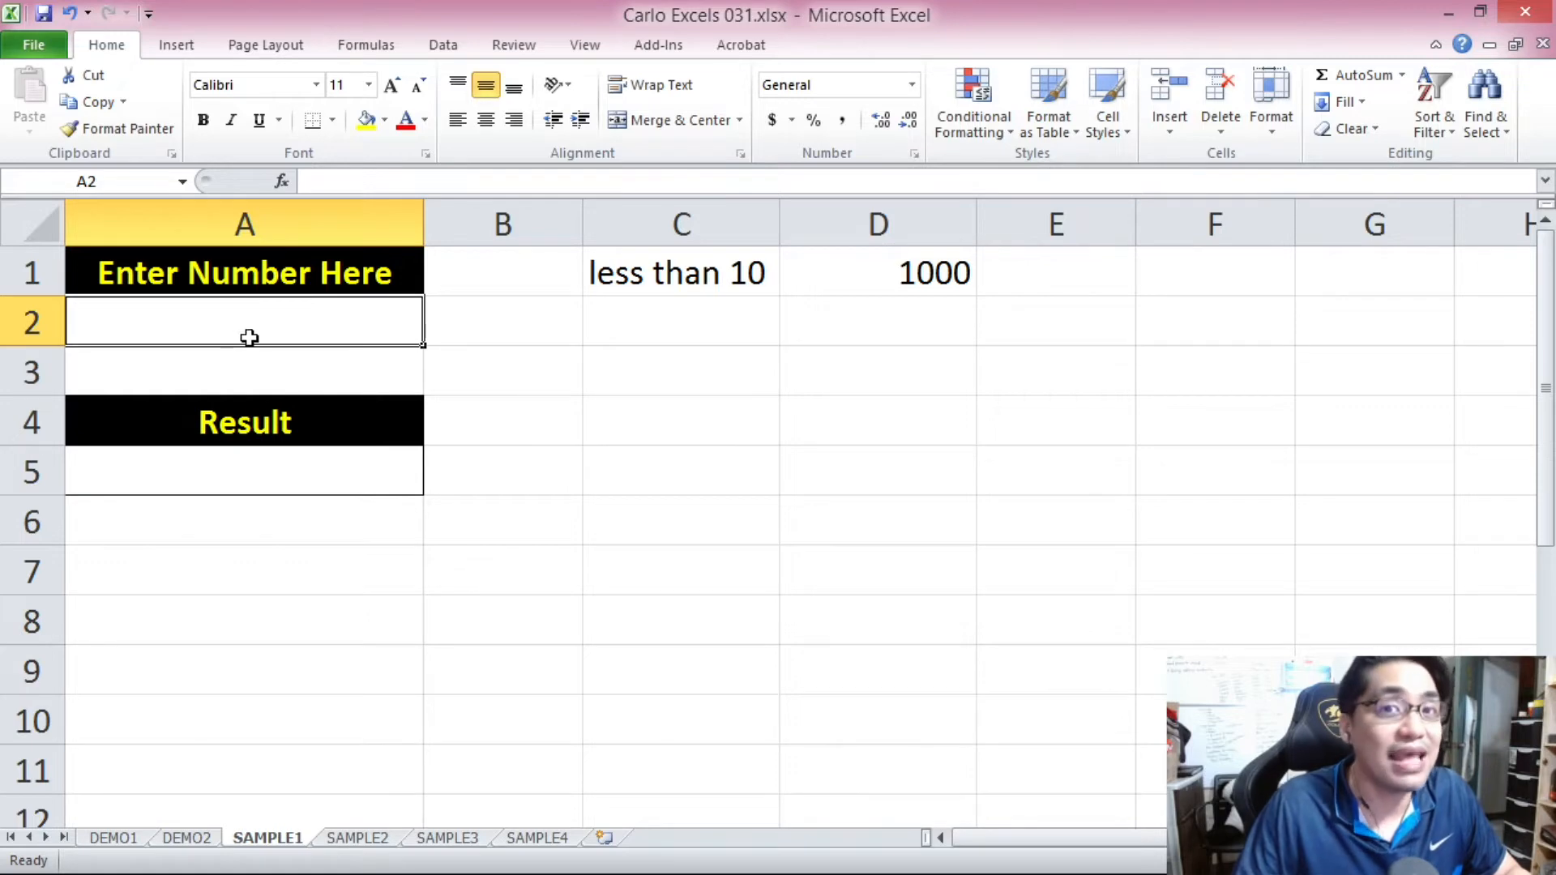
{"action": "left_click", "coordinate": [315, 470]}
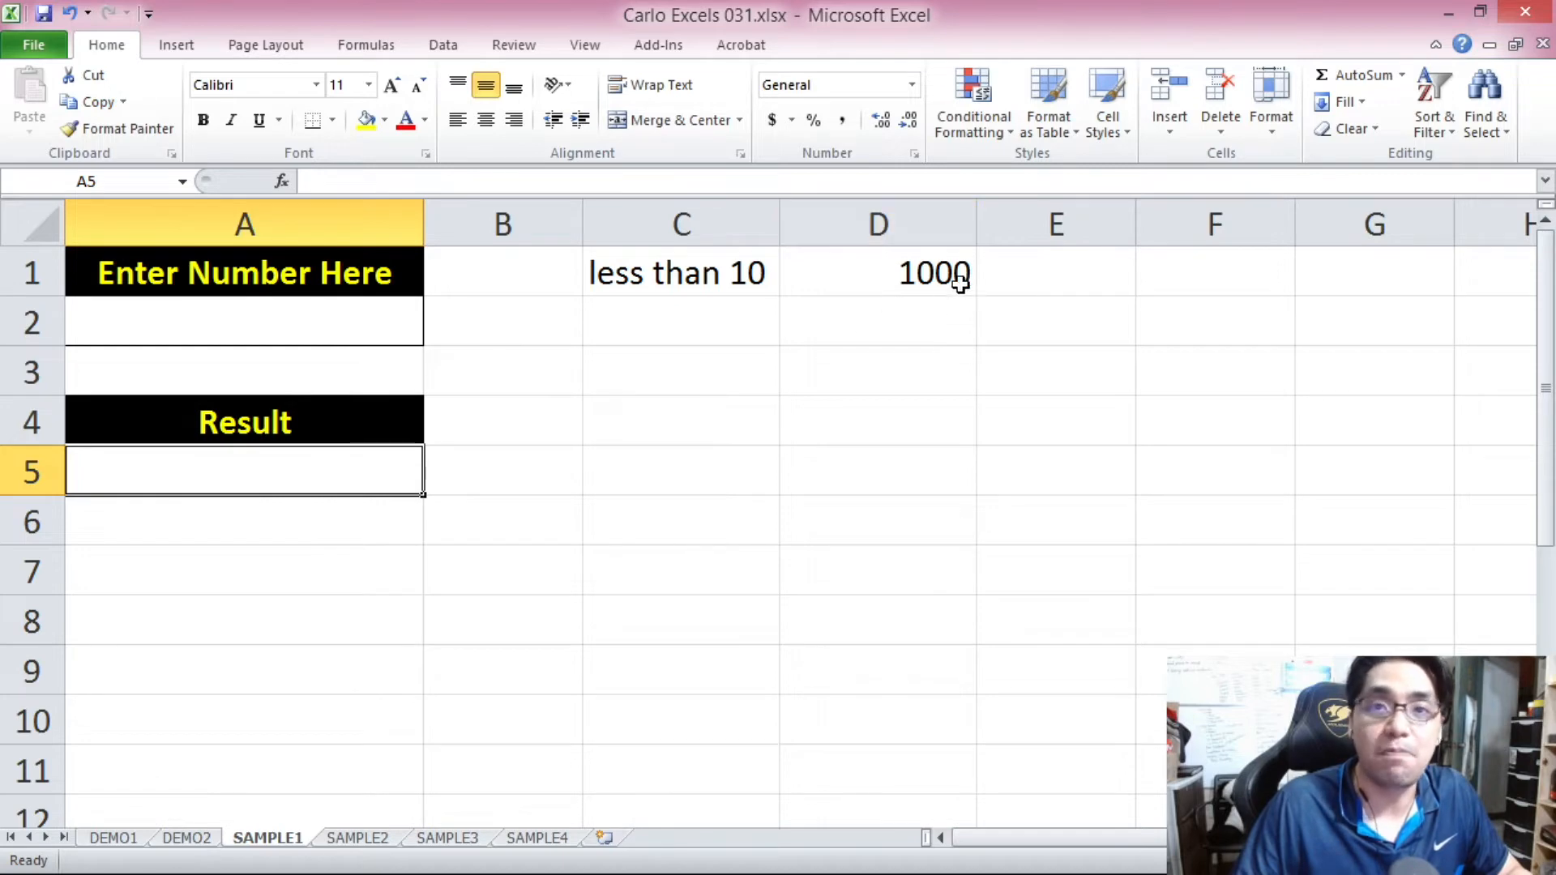
{"action": "left_click", "coordinate": [907, 273]}
Enter the label "greater than 10" in cell C2.
{"action": "left_click", "coordinate": [679, 330]}
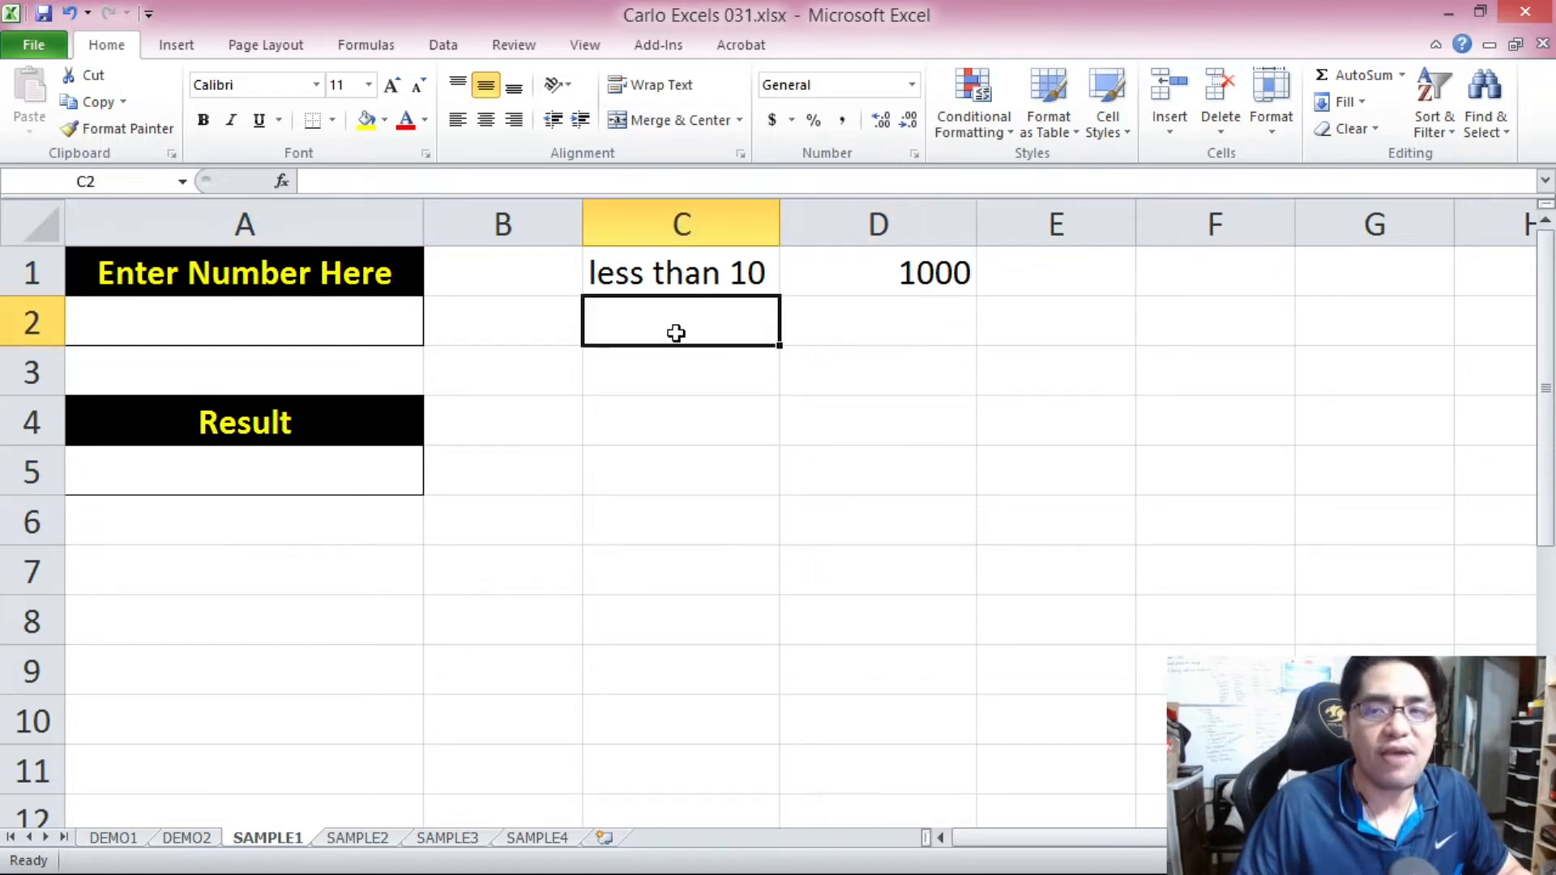
{"action": "type", "text": "m"}
{"action": "key", "text": "BackSpace"}
{"action": "type", "text": "greater "}
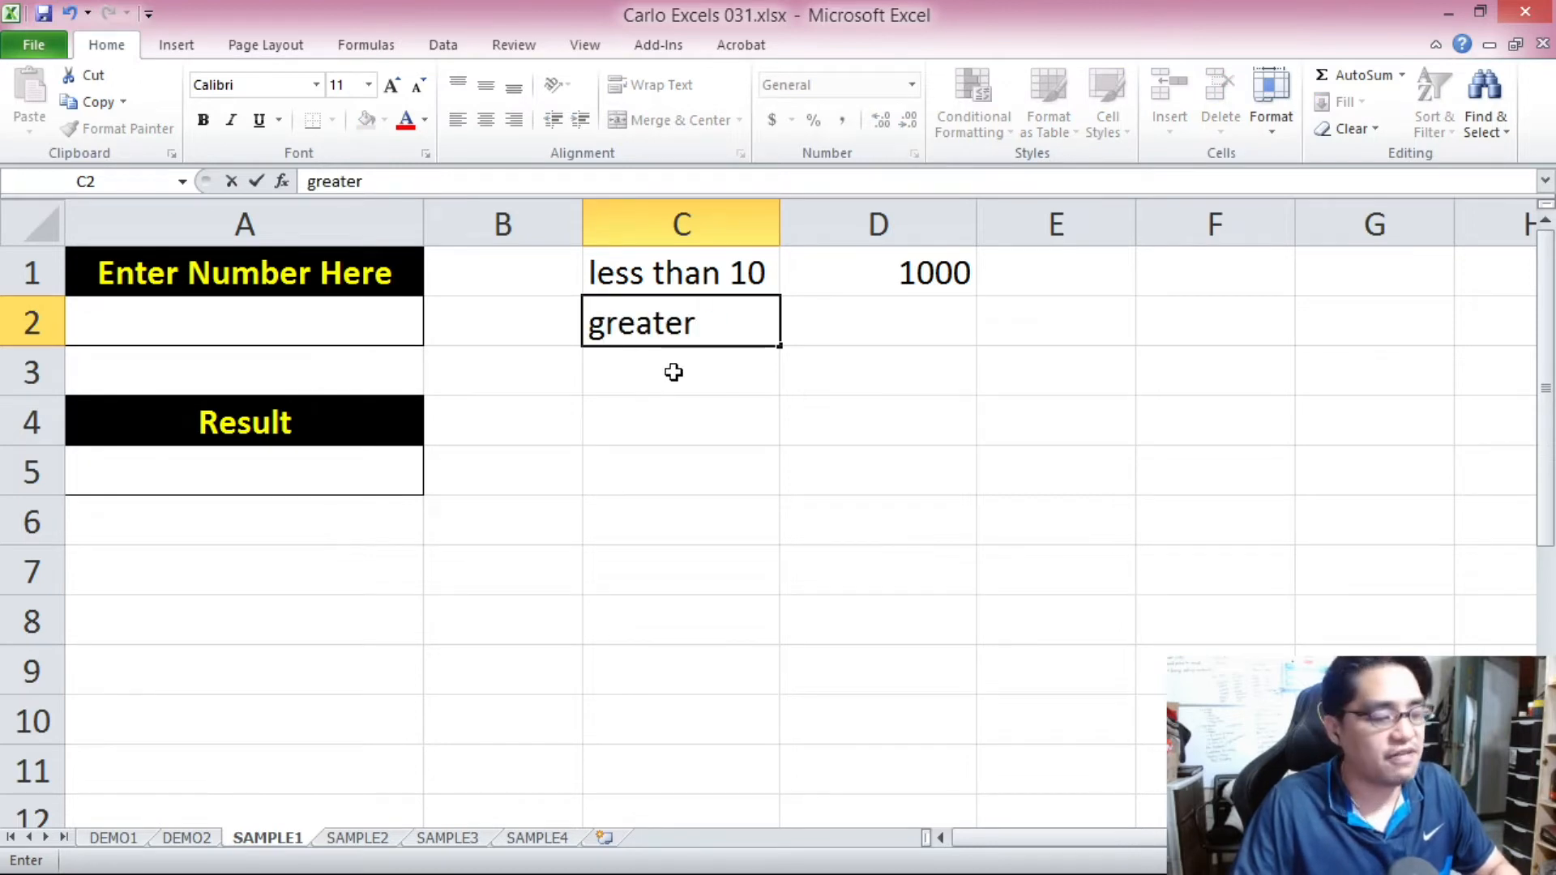
{"action": "type", "text": "than"}
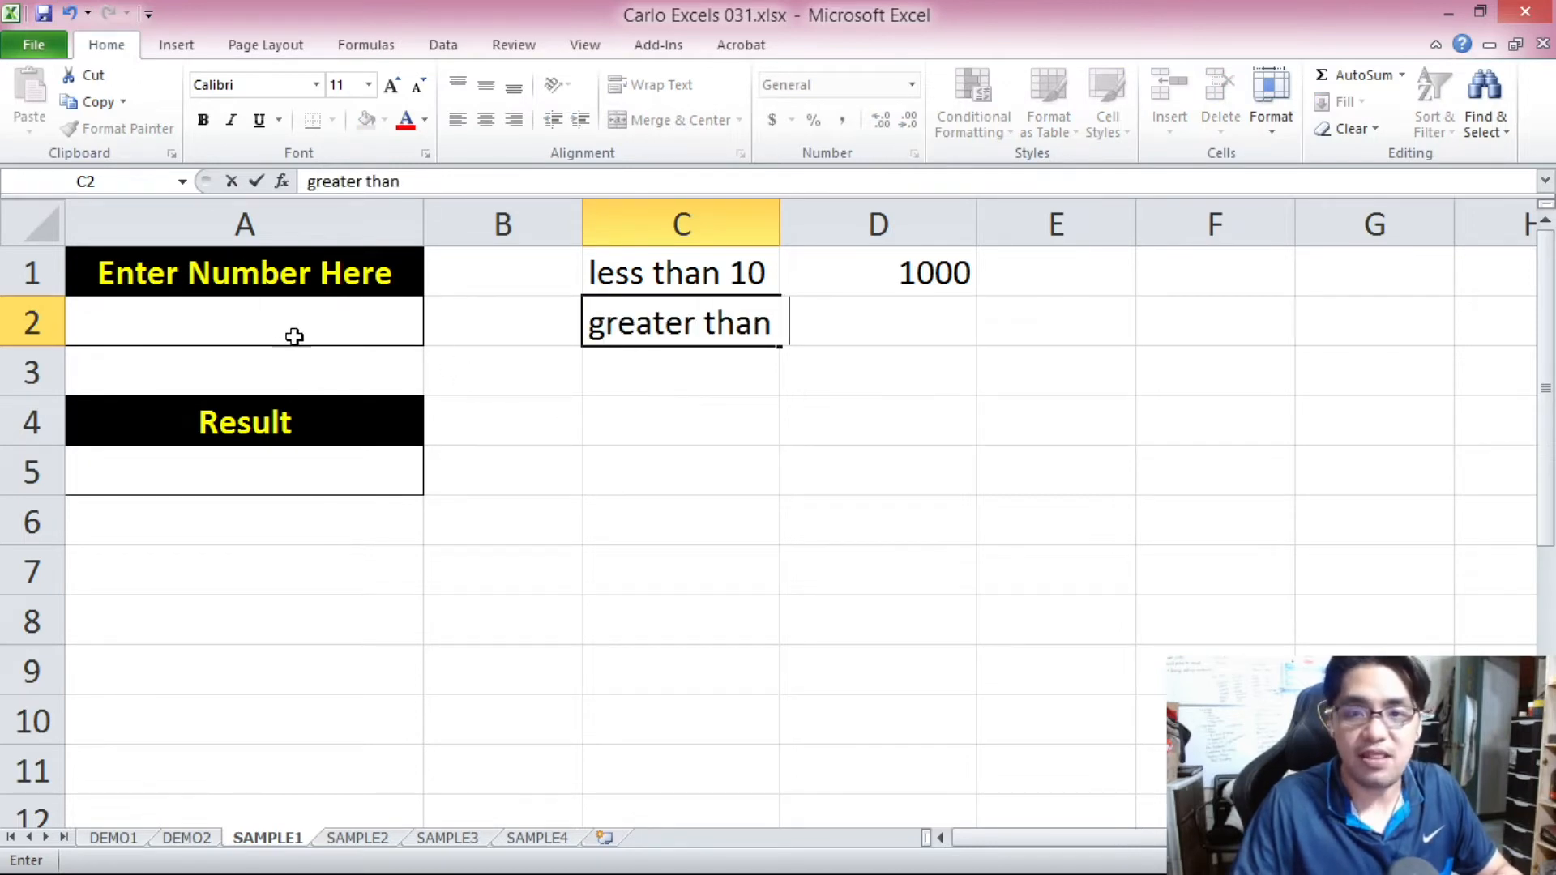
{"action": "type", "text": " 10"}
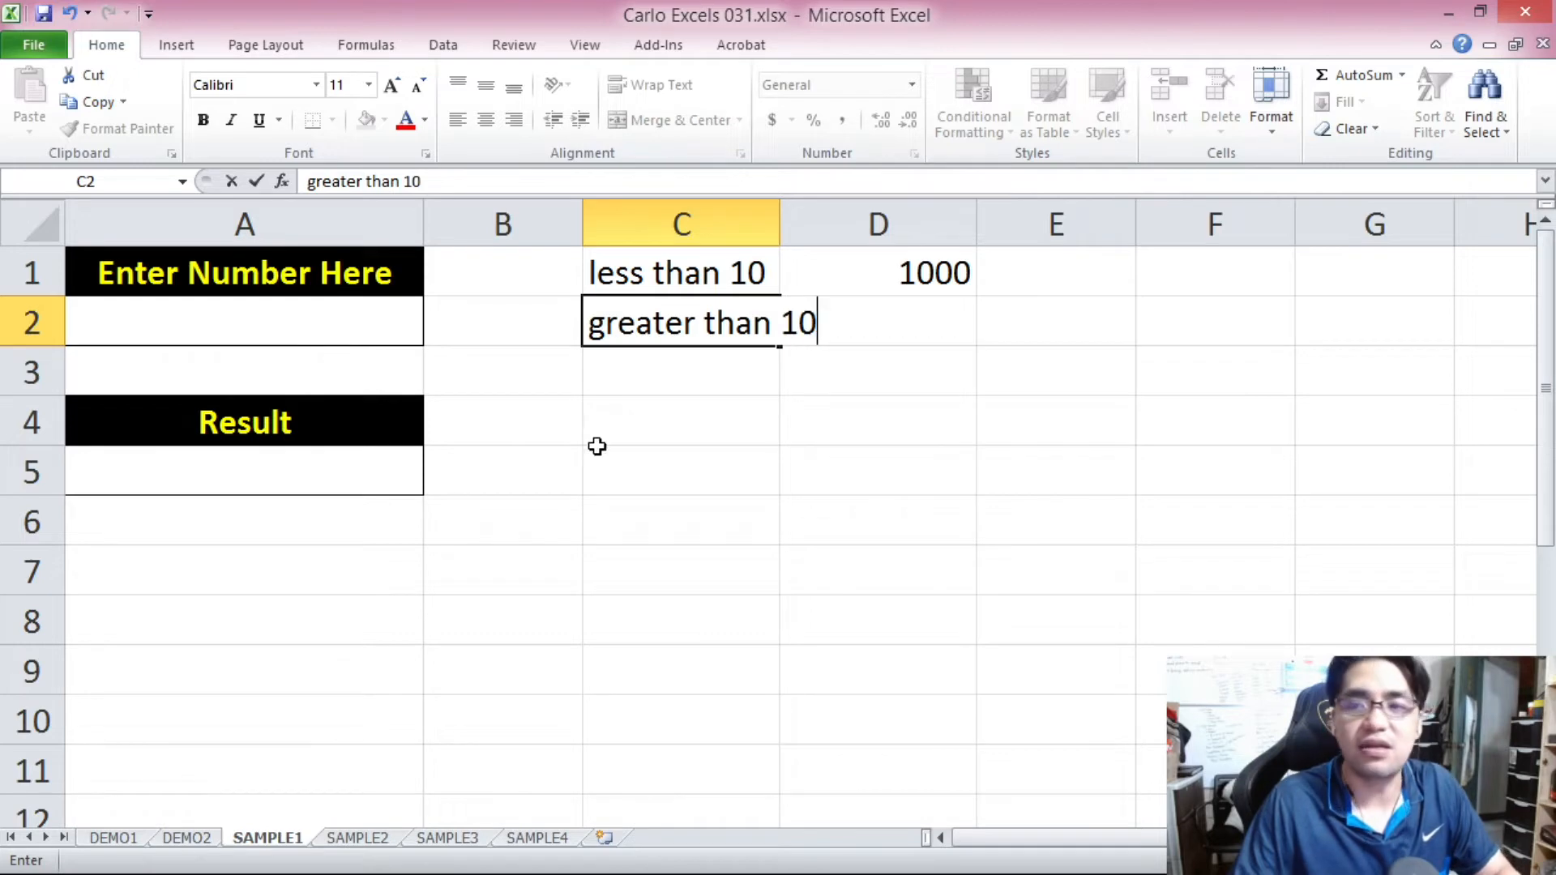
{"action": "left_click", "coordinate": [598, 447]}
Enter the text "No, it is not less than 10." in cell D2 as the outcome for numbers greater than 10.
{"action": "left_click", "coordinate": [859, 318]}
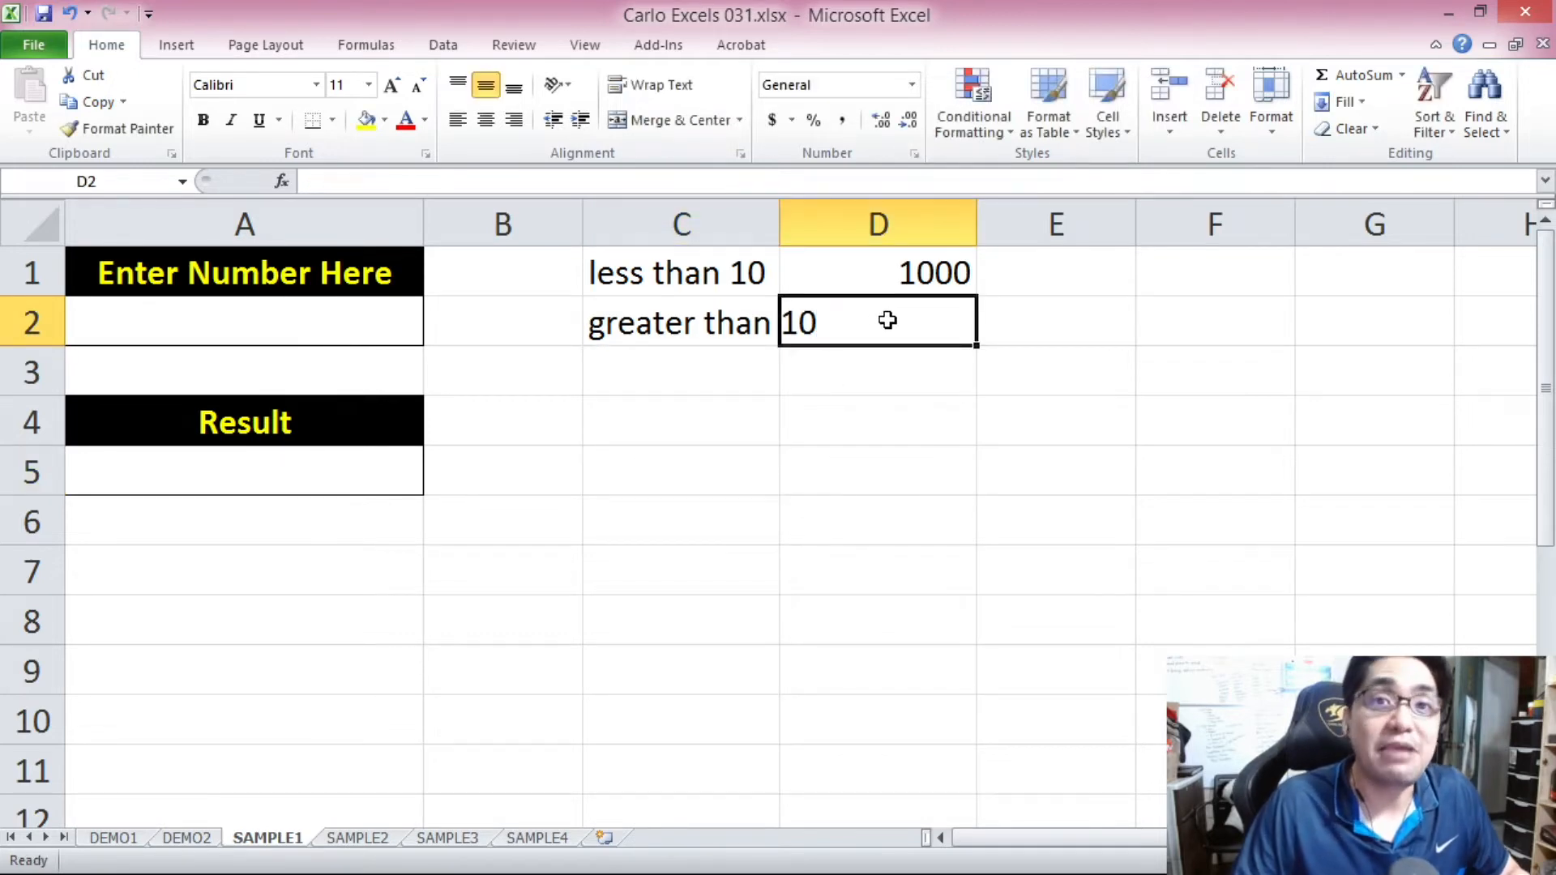
{"action": "type", "text": "No"}
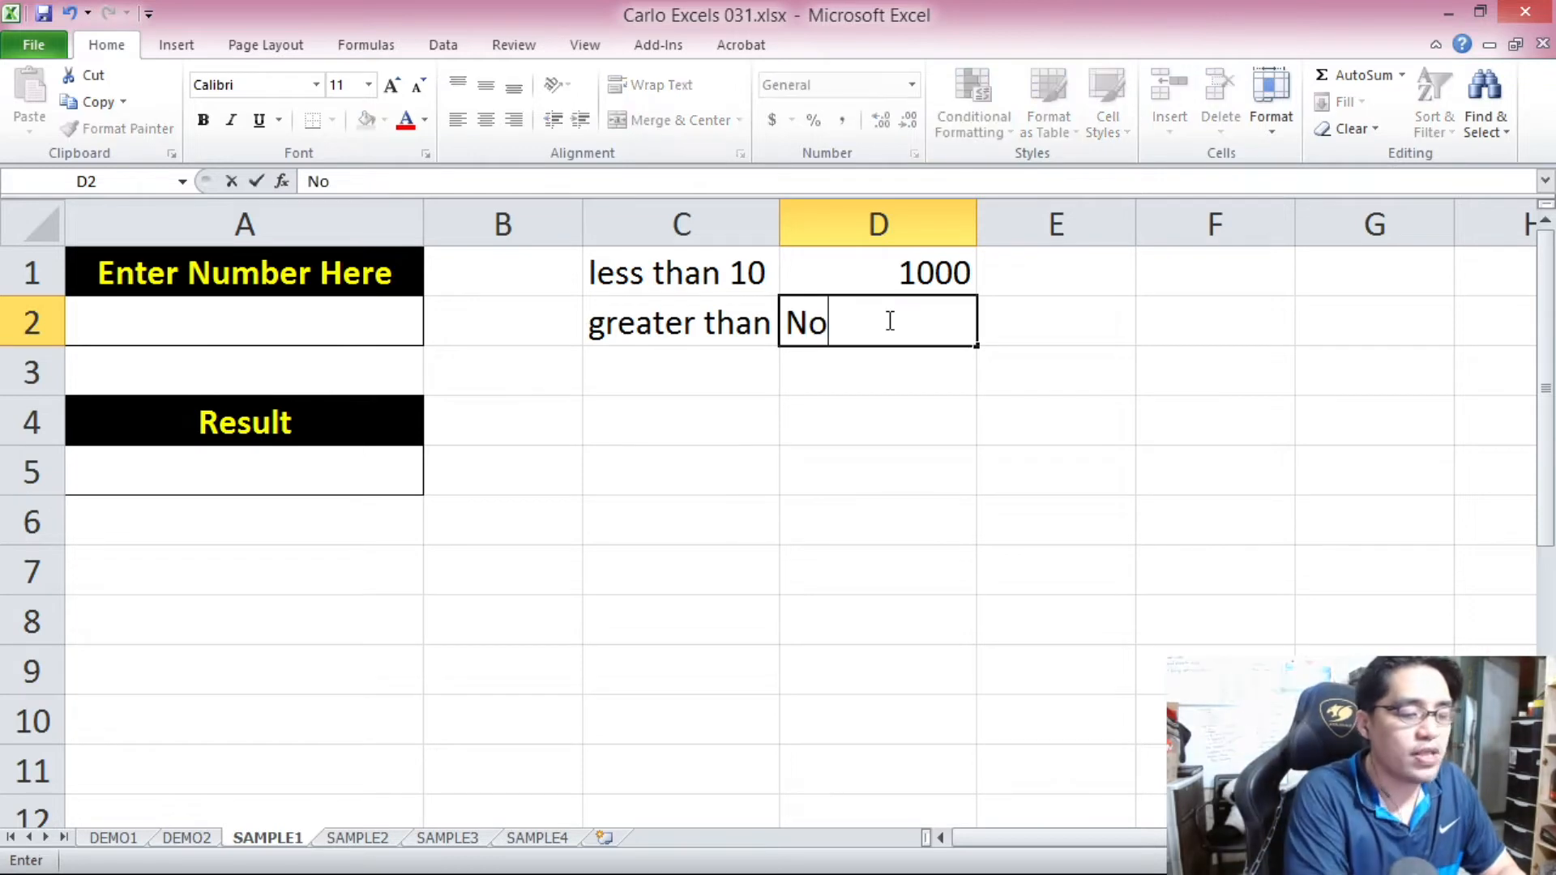
{"action": "type", "text": ", it "}
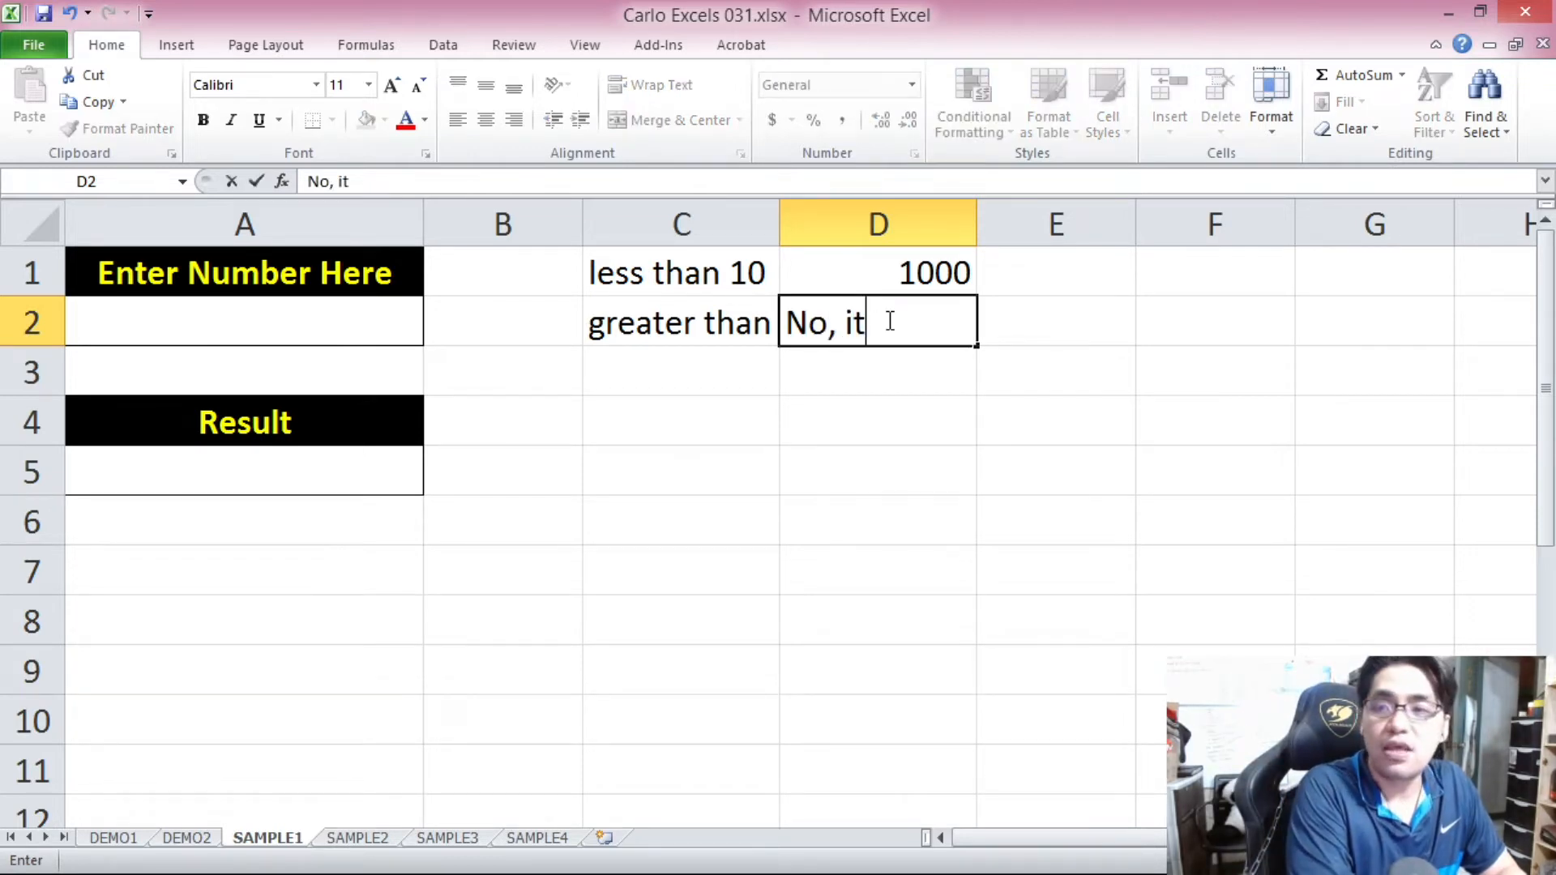
{"action": "type", "text": "is not less than 10"}
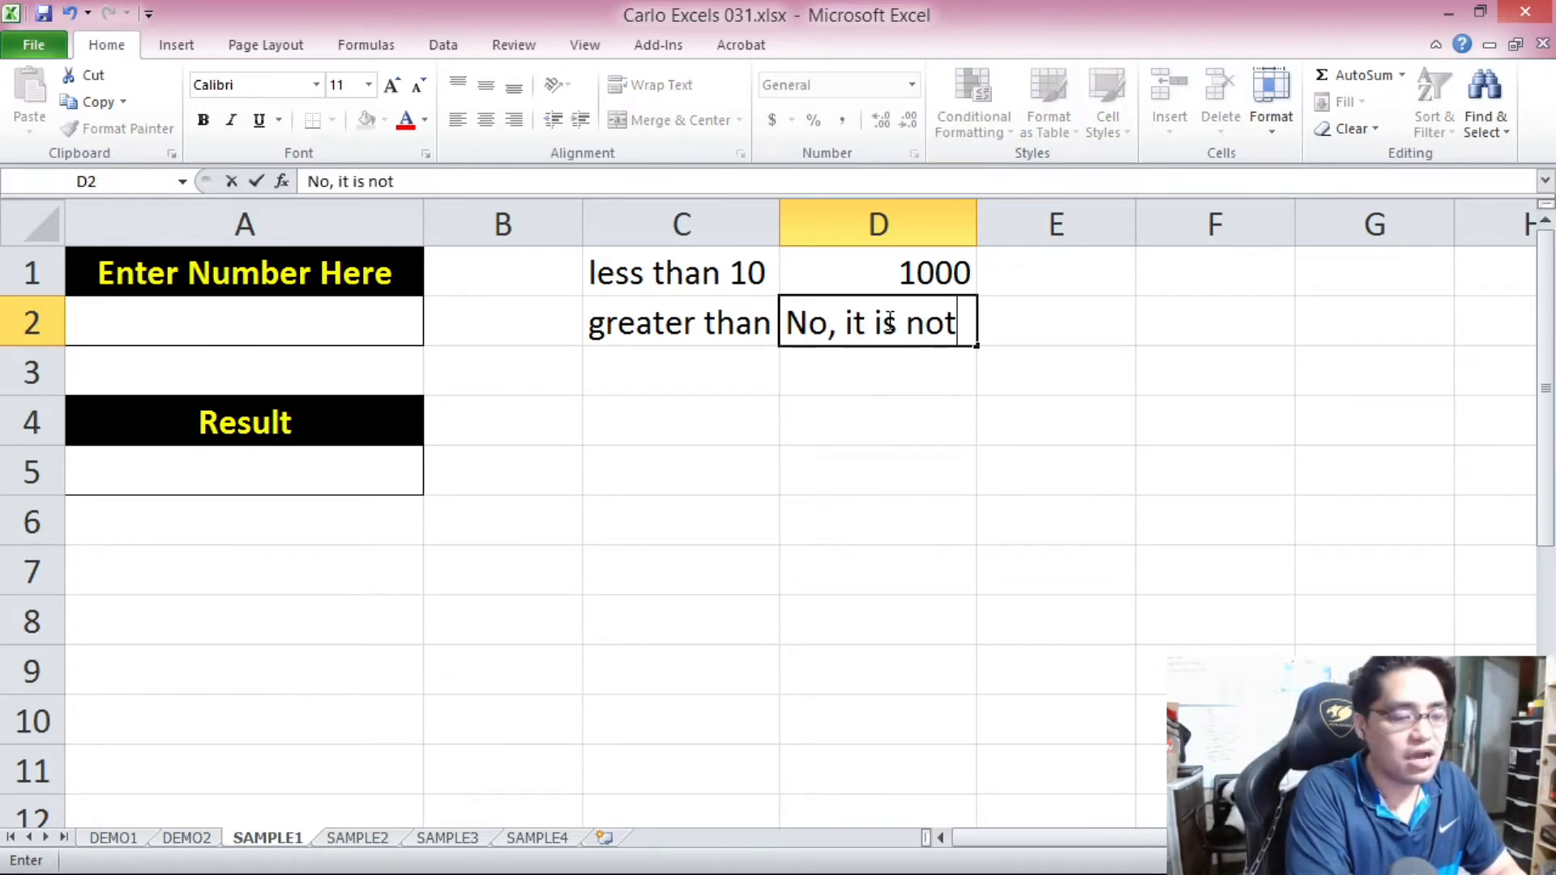
{"action": "type", "text": "."}
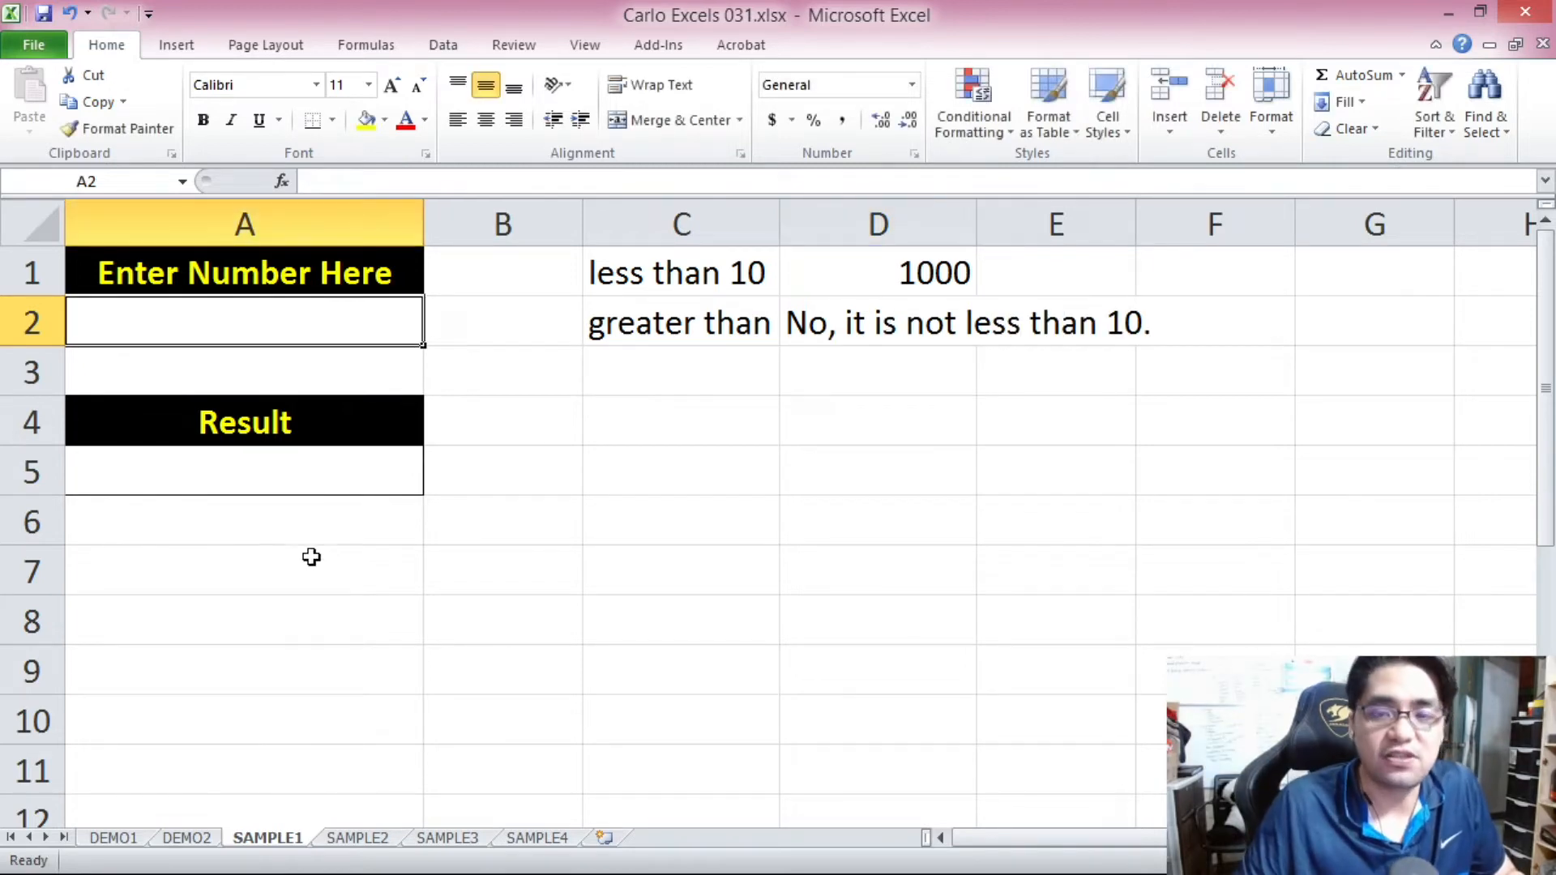
{"action": "left_click", "coordinate": [312, 556]}
{"action": "left_click", "coordinate": [356, 377]}
{"action": "left_click", "coordinate": [381, 324]}
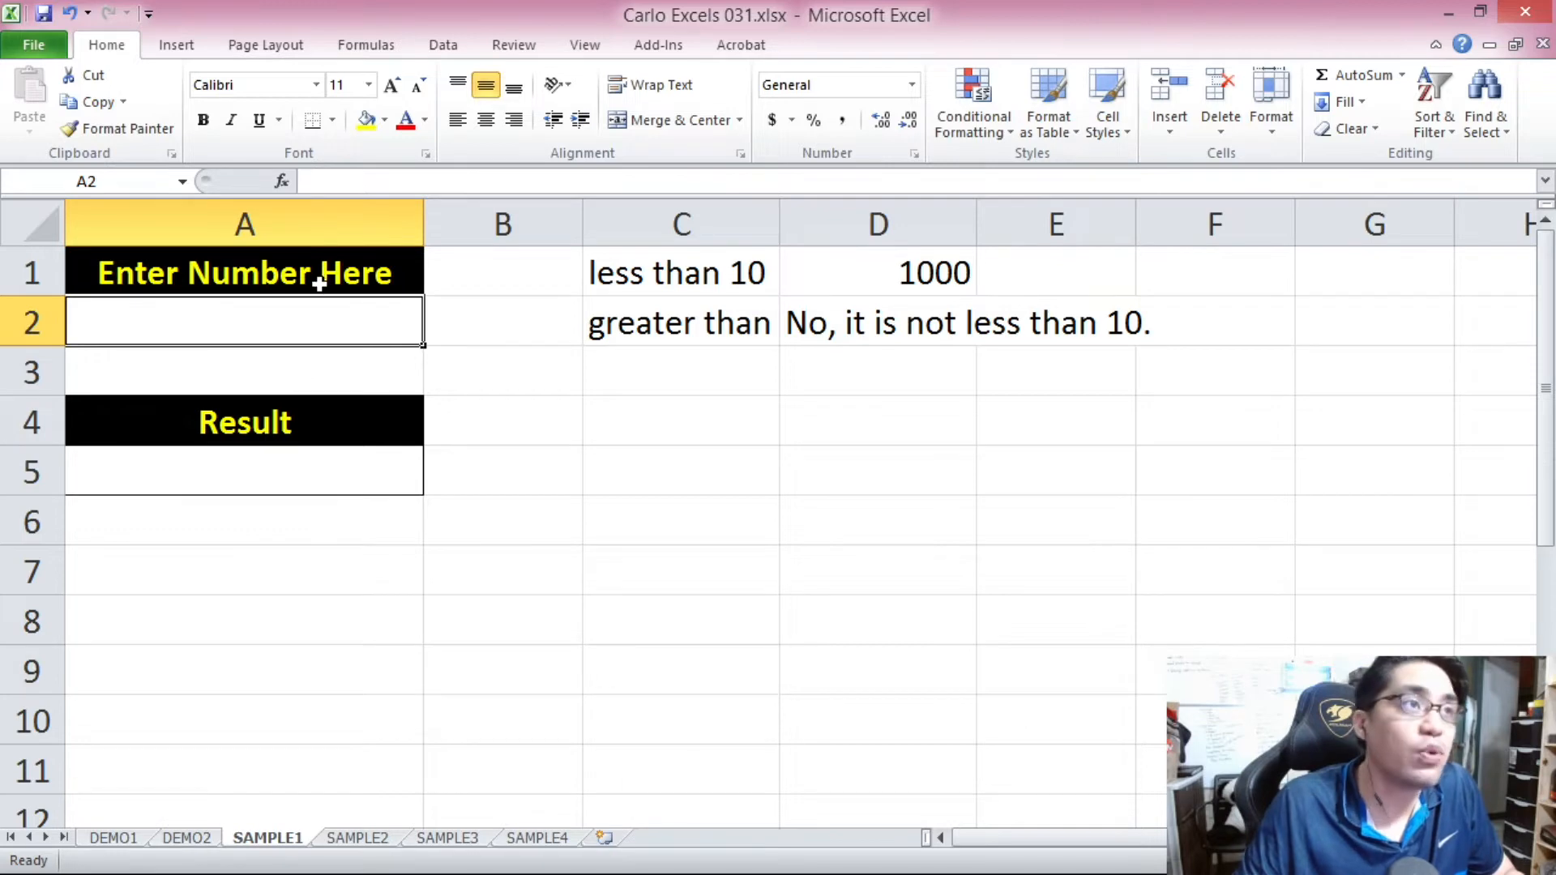
{"action": "left_click", "coordinate": [324, 468]}
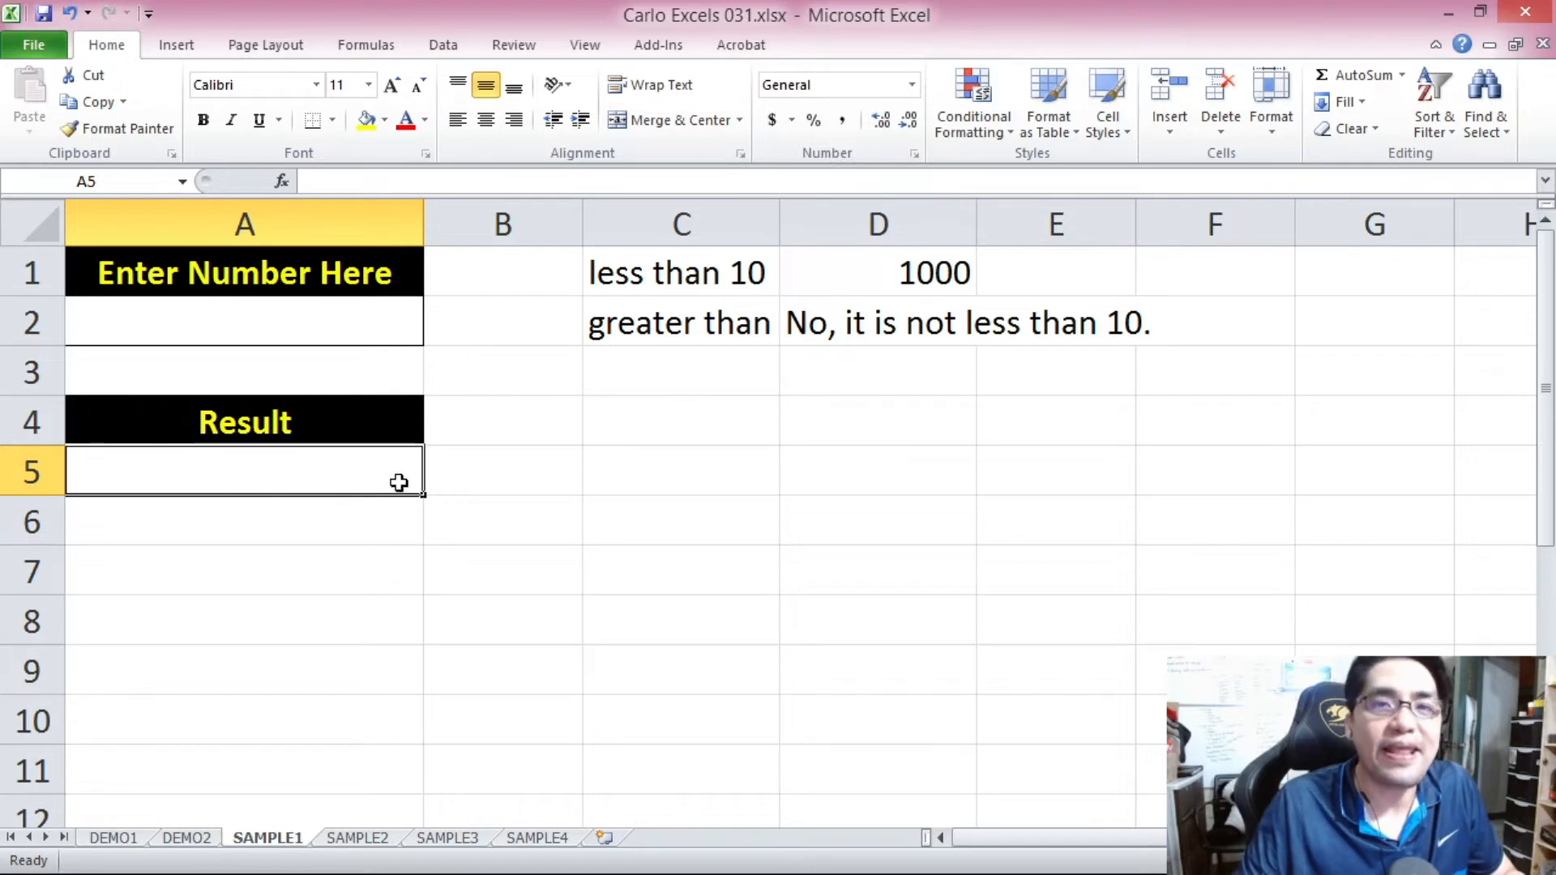
{"action": "left_click", "coordinate": [309, 323]}
{"action": "left_click", "coordinate": [337, 466]}
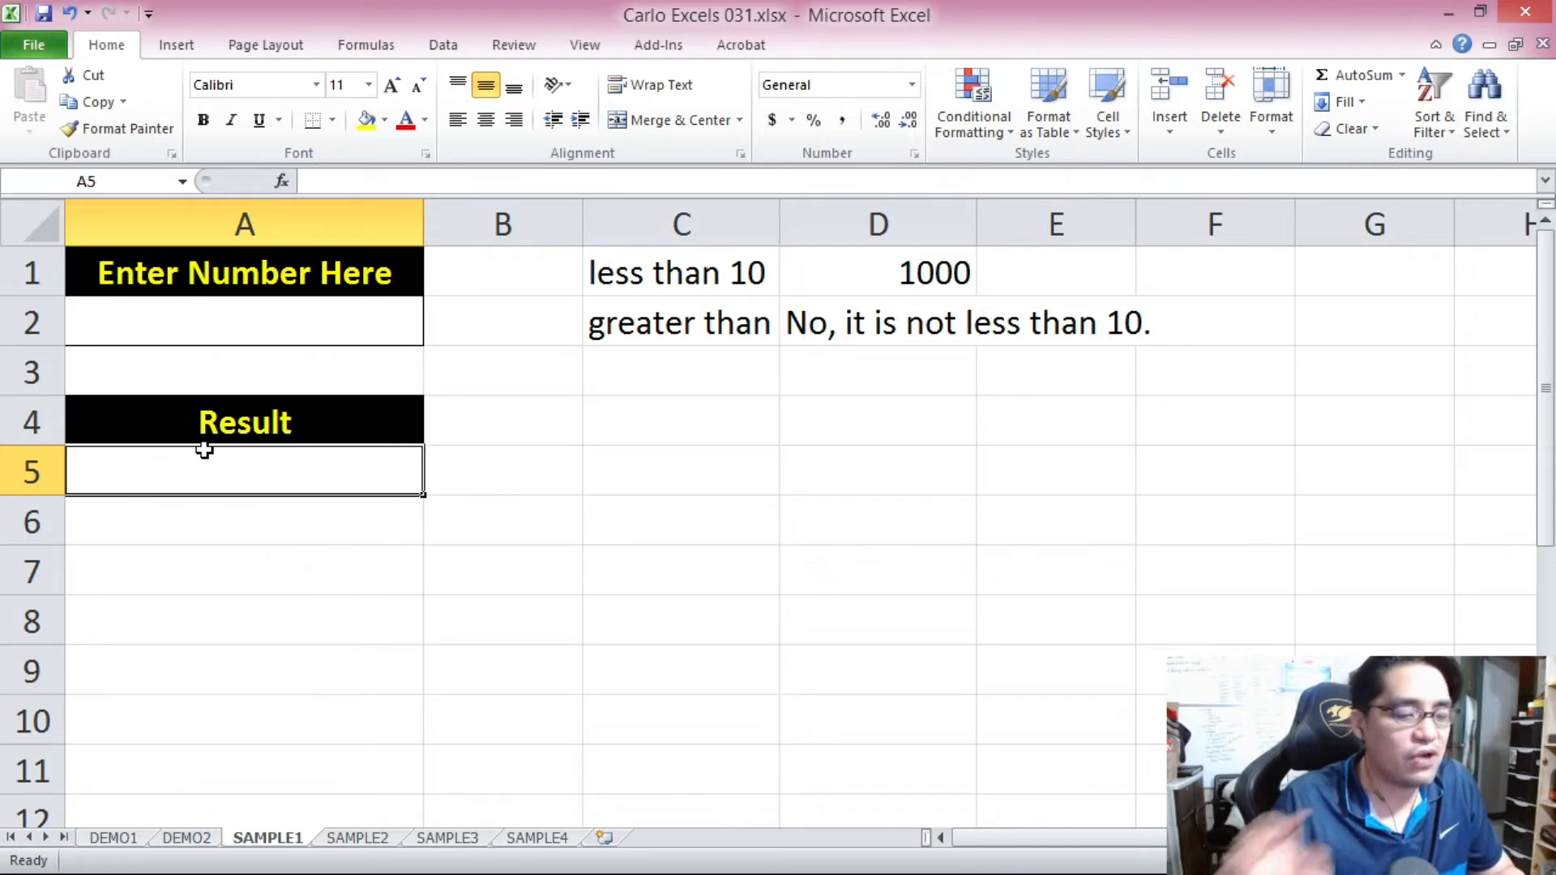
{"action": "type", "text": "="}
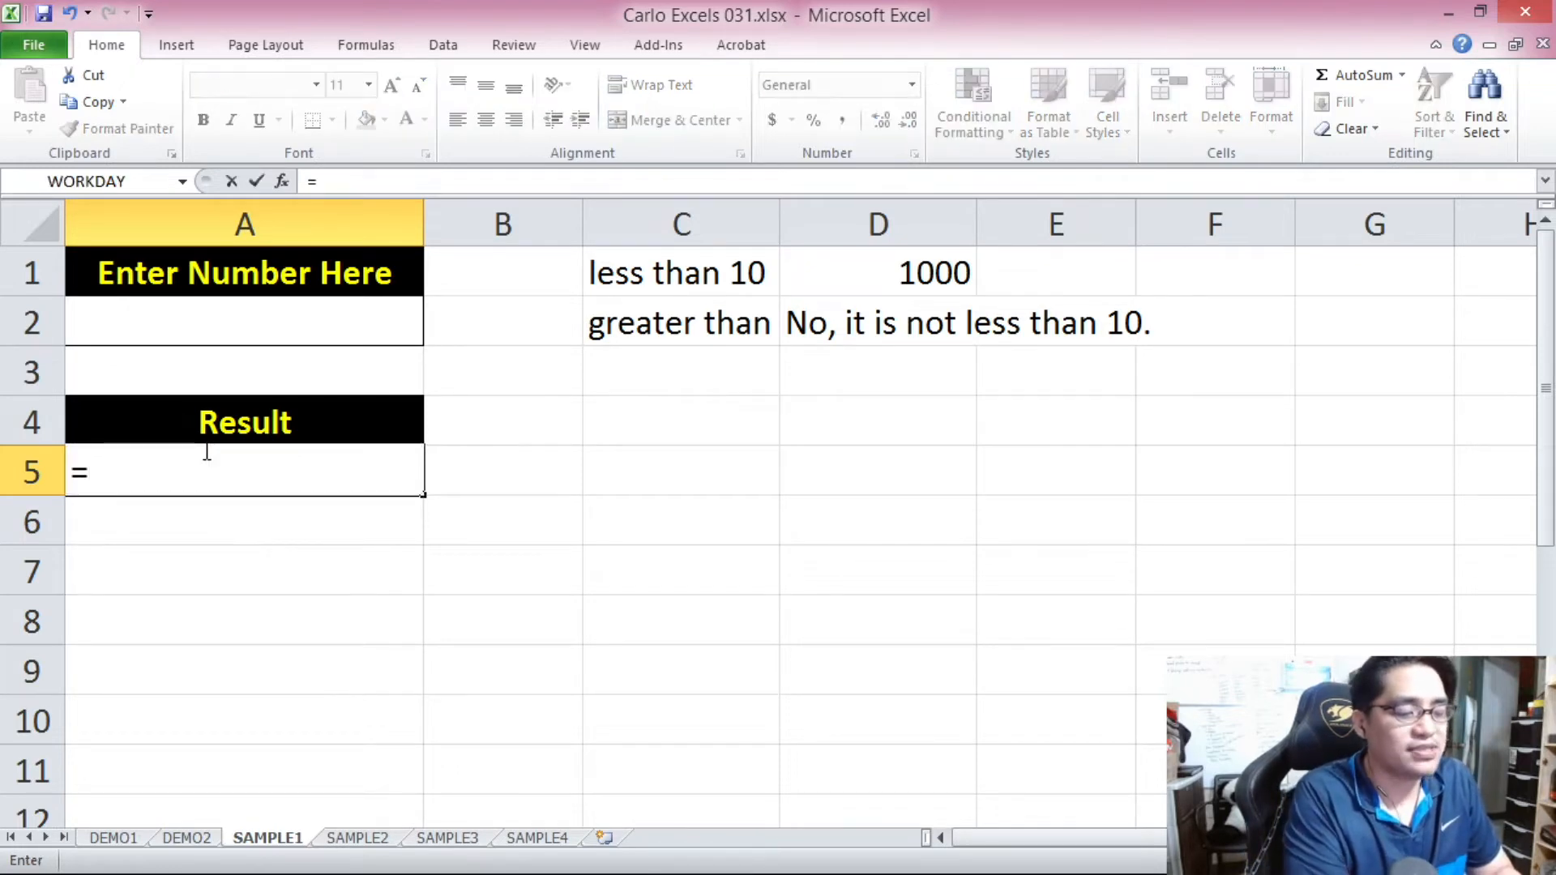
{"action": "type", "text": "IF"}
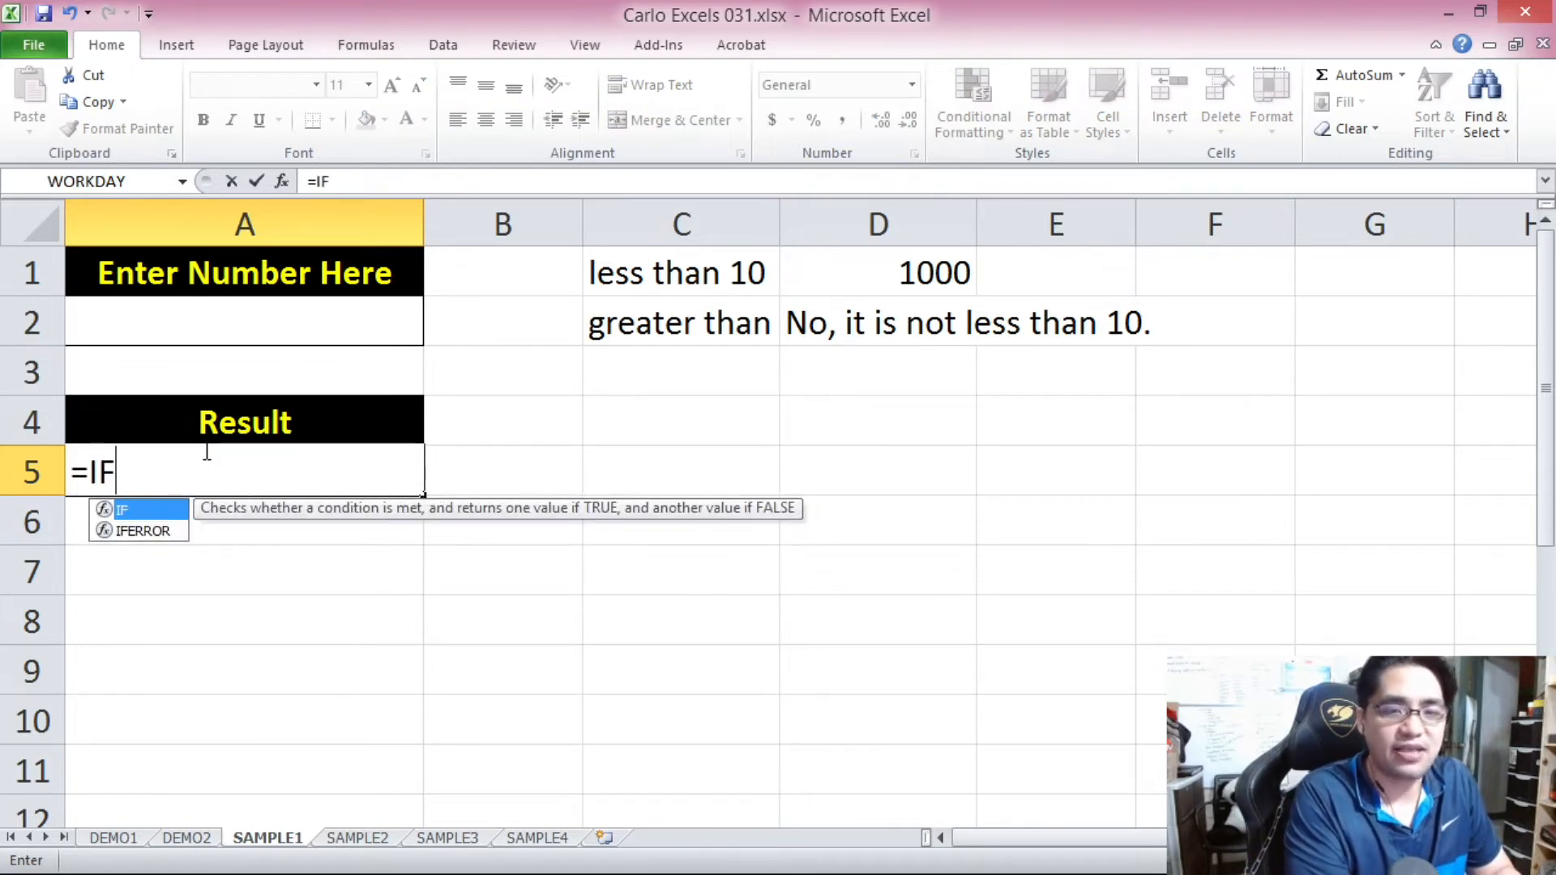
{"action": "type", "text": "("}
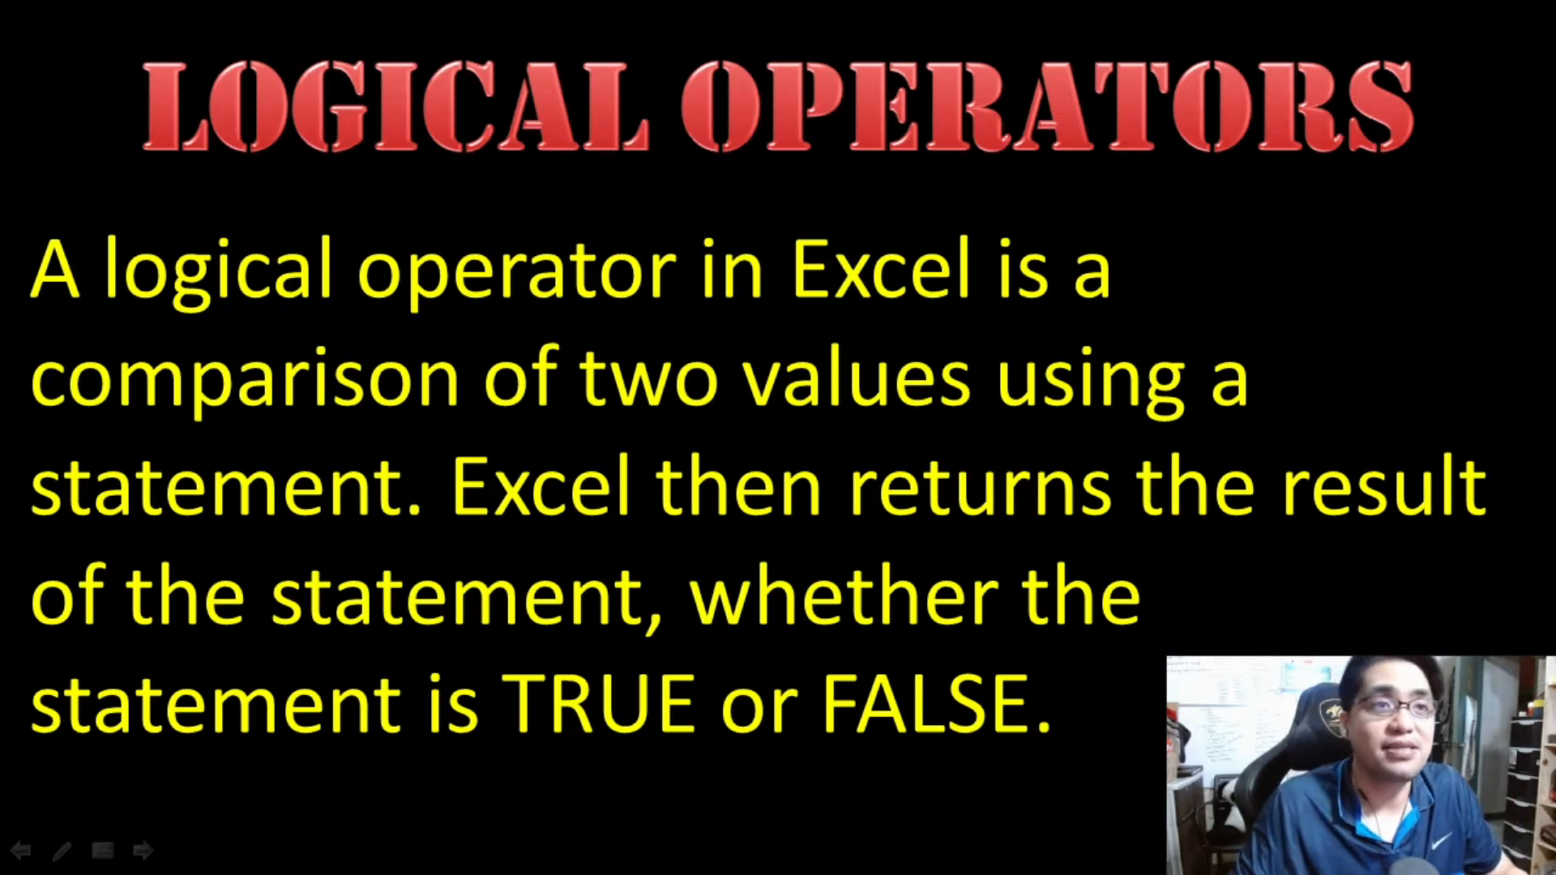
{"action": "key", "text": "Right"}
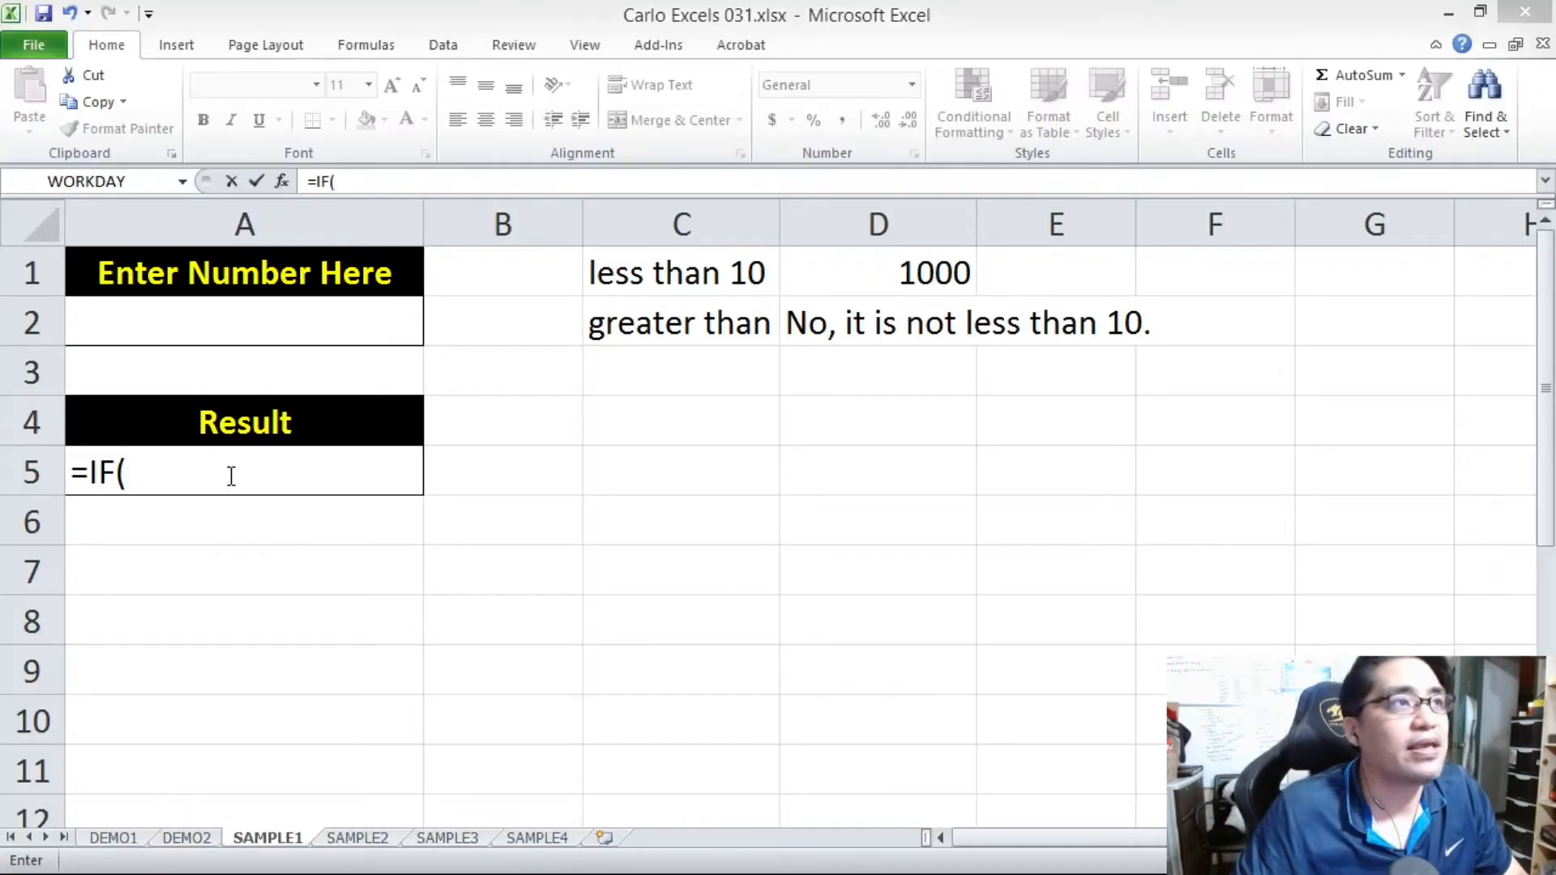
{"action": "left_click", "coordinate": [226, 476]}
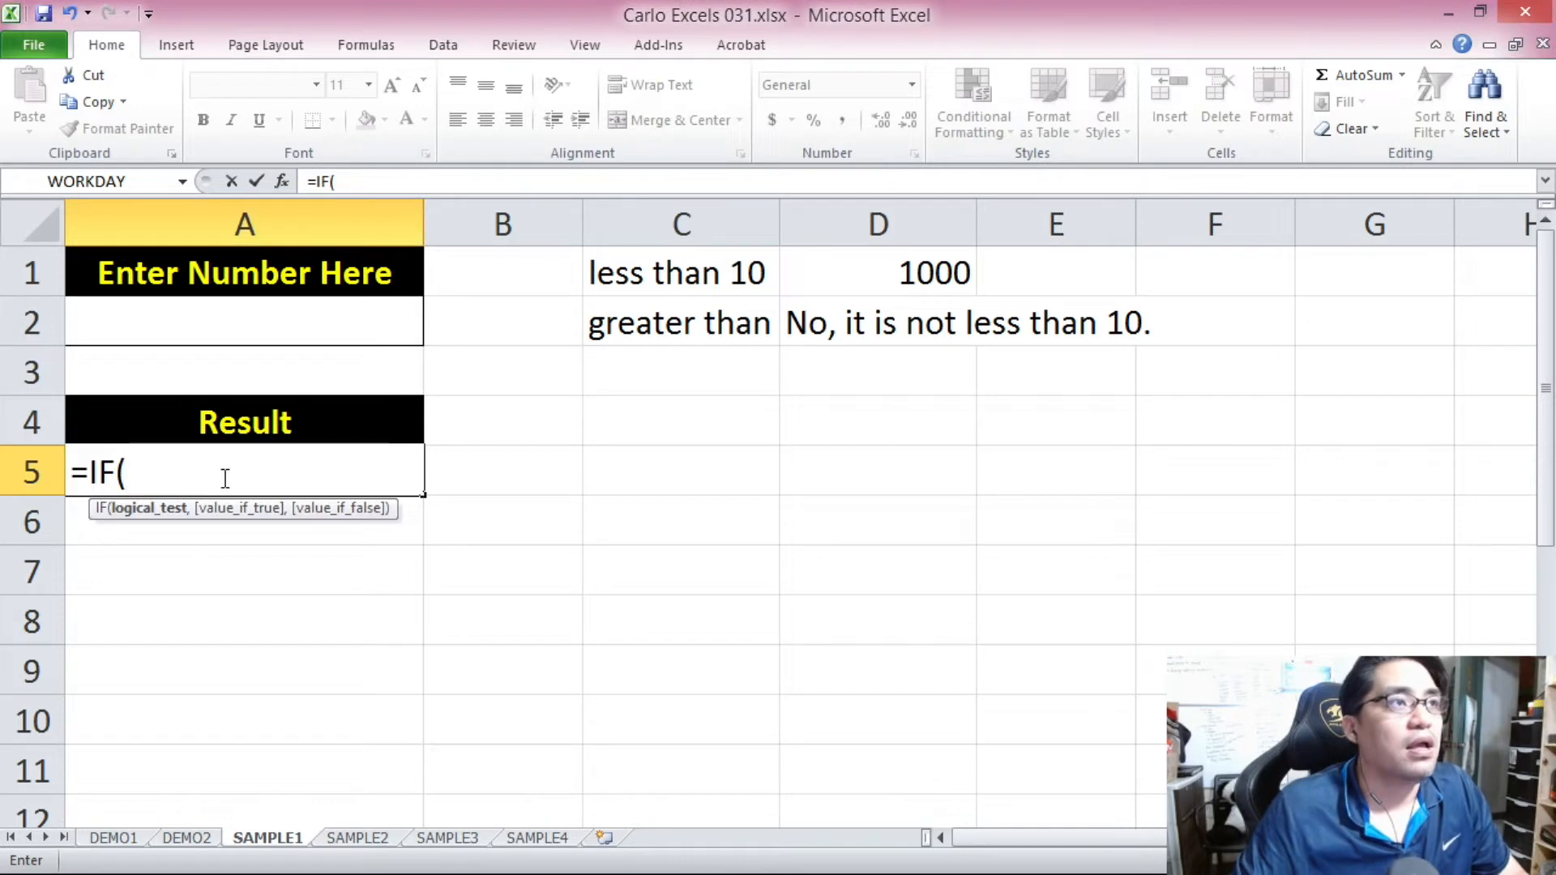
Abandon the unfinished formula and widen column C so the "greater than 10" label fits.
{"action": "left_click", "coordinate": [774, 216]}
{"action": "left_click_drag", "start_coordinate": [796, 216], "coordinate": [847, 233]}
{"action": "key", "text": "Escape"}
{"action": "left_click", "coordinate": [729, 278]}
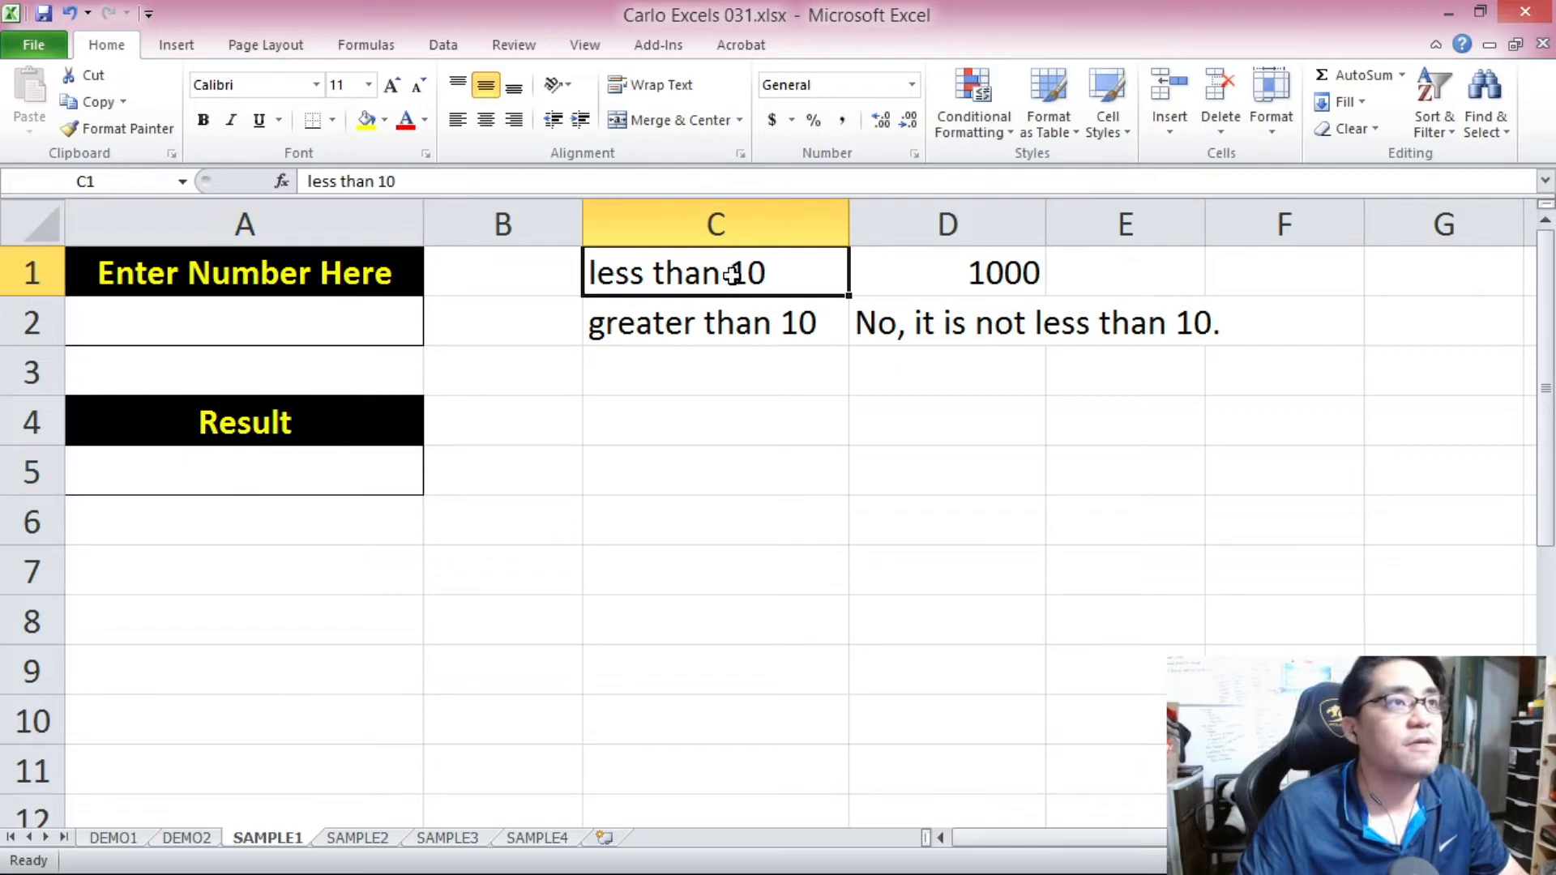
Start an IF formula in cell A5 with the logical test A2<10.
{"action": "left_click", "coordinate": [333, 340]}
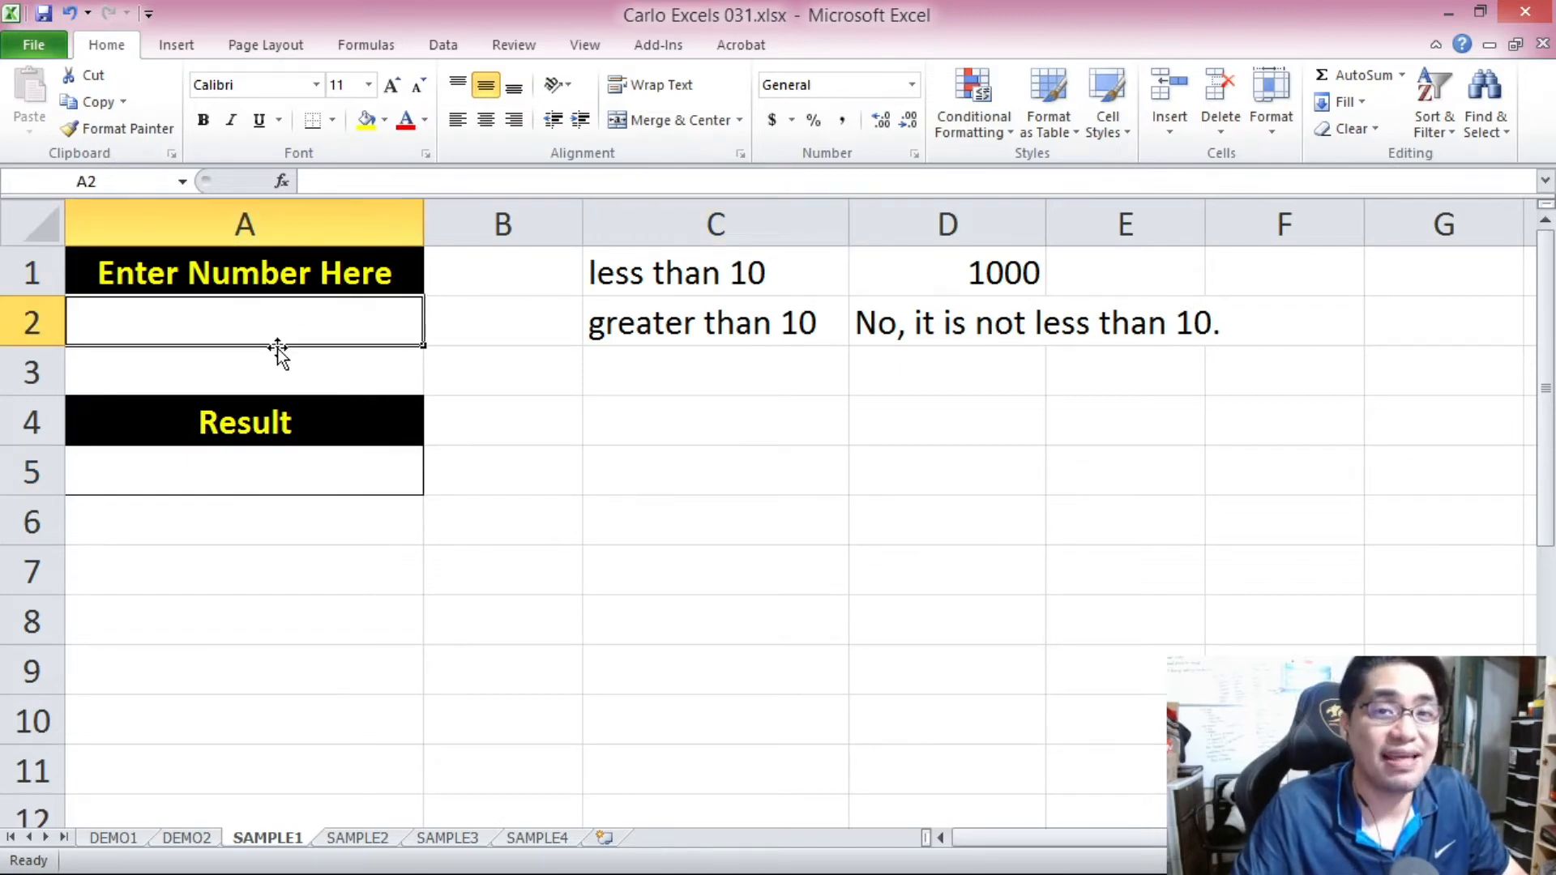
{"action": "left_click", "coordinate": [318, 462]}
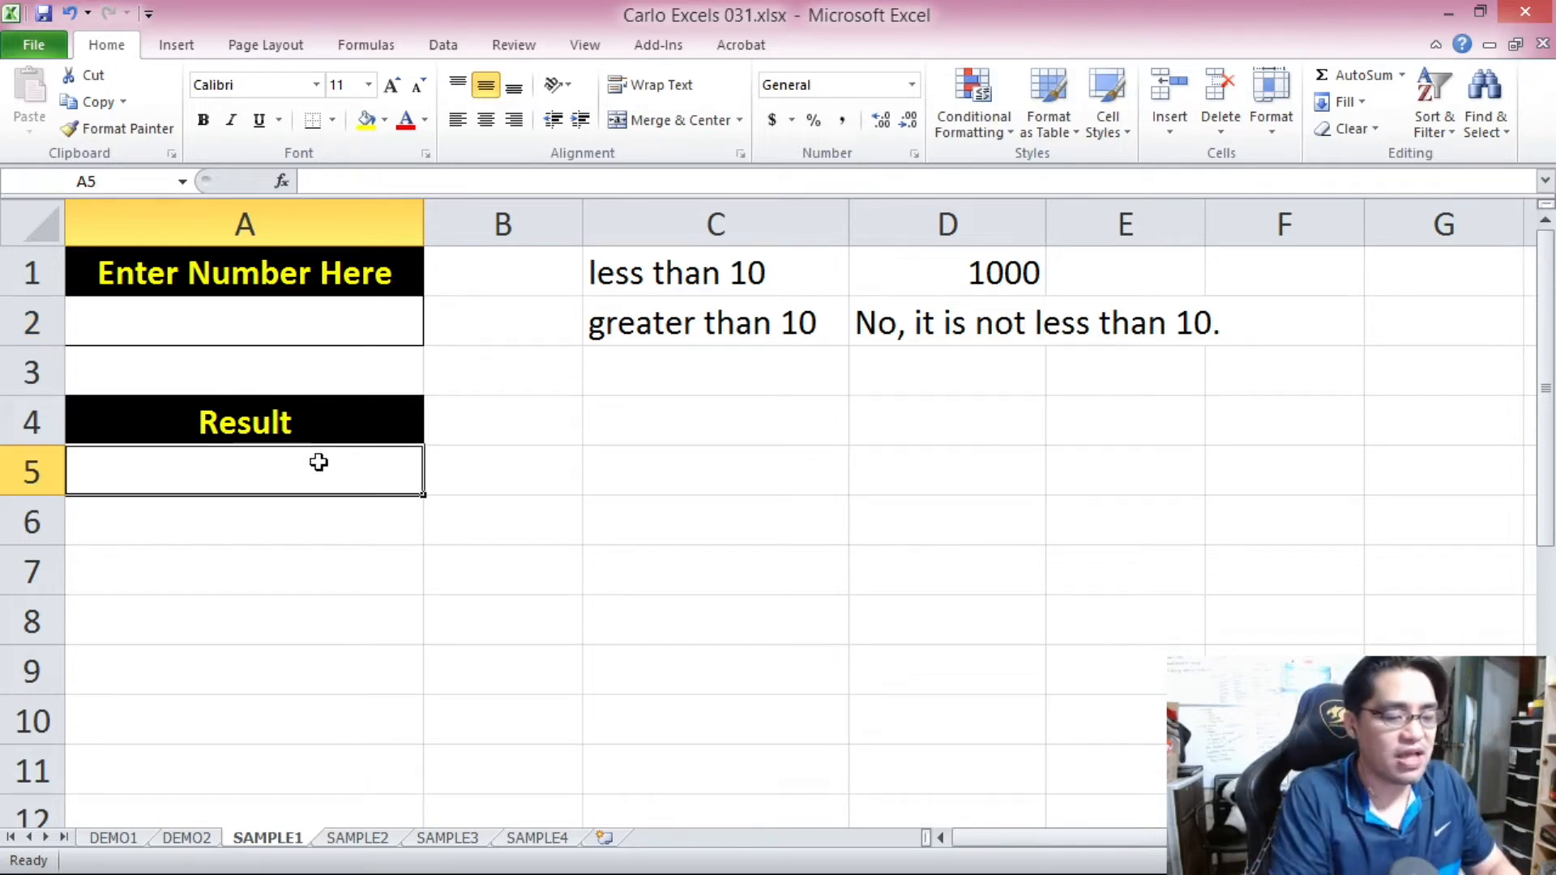
{"action": "type", "text": "=IF("}
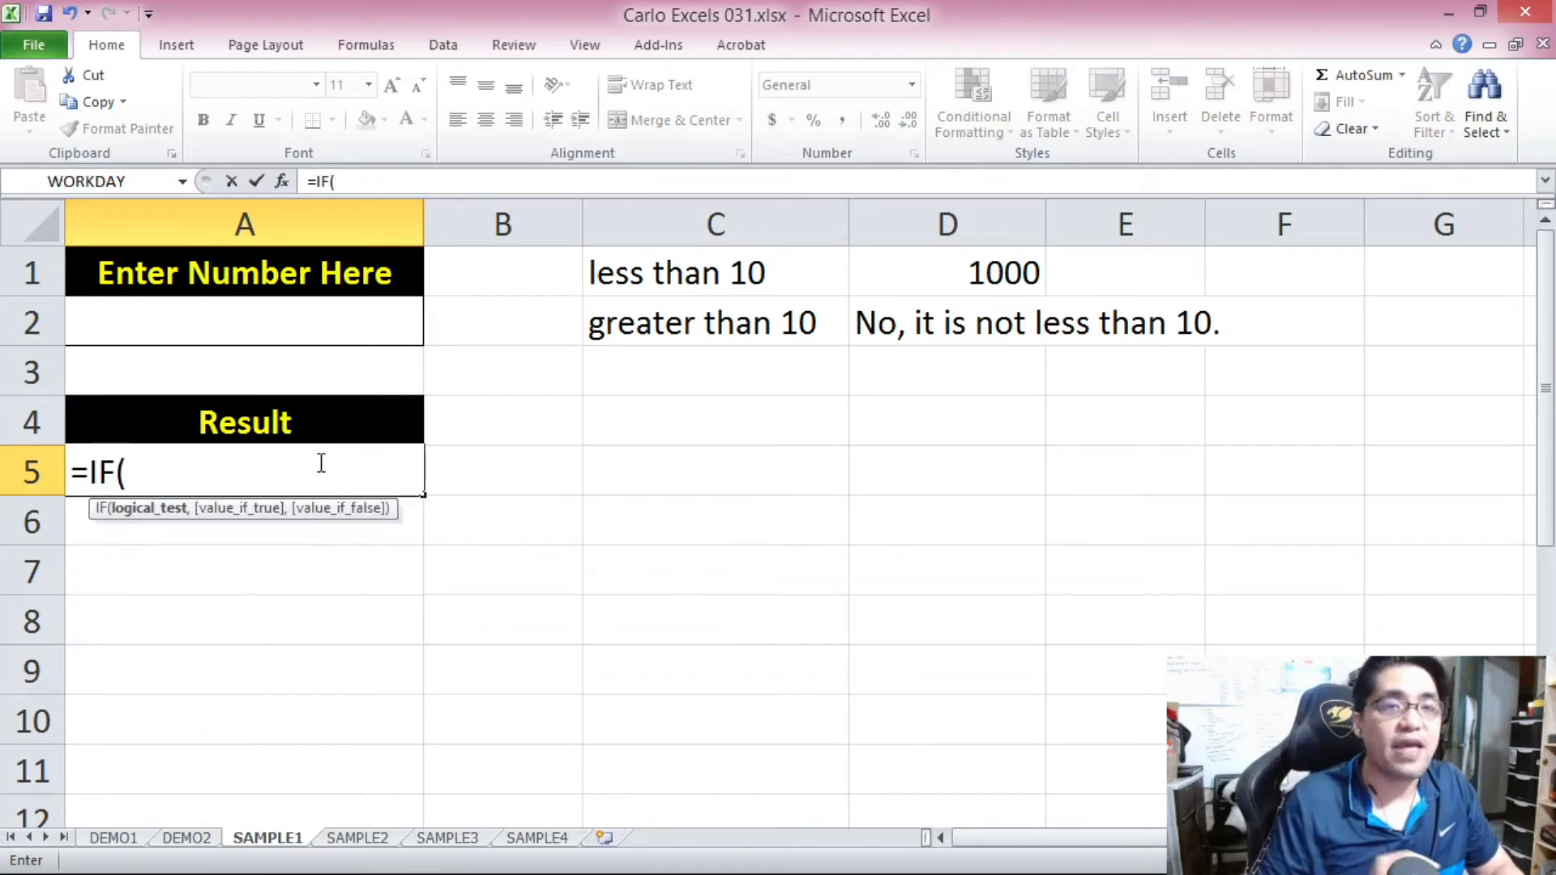
{"action": "left_click", "coordinate": [203, 318]}
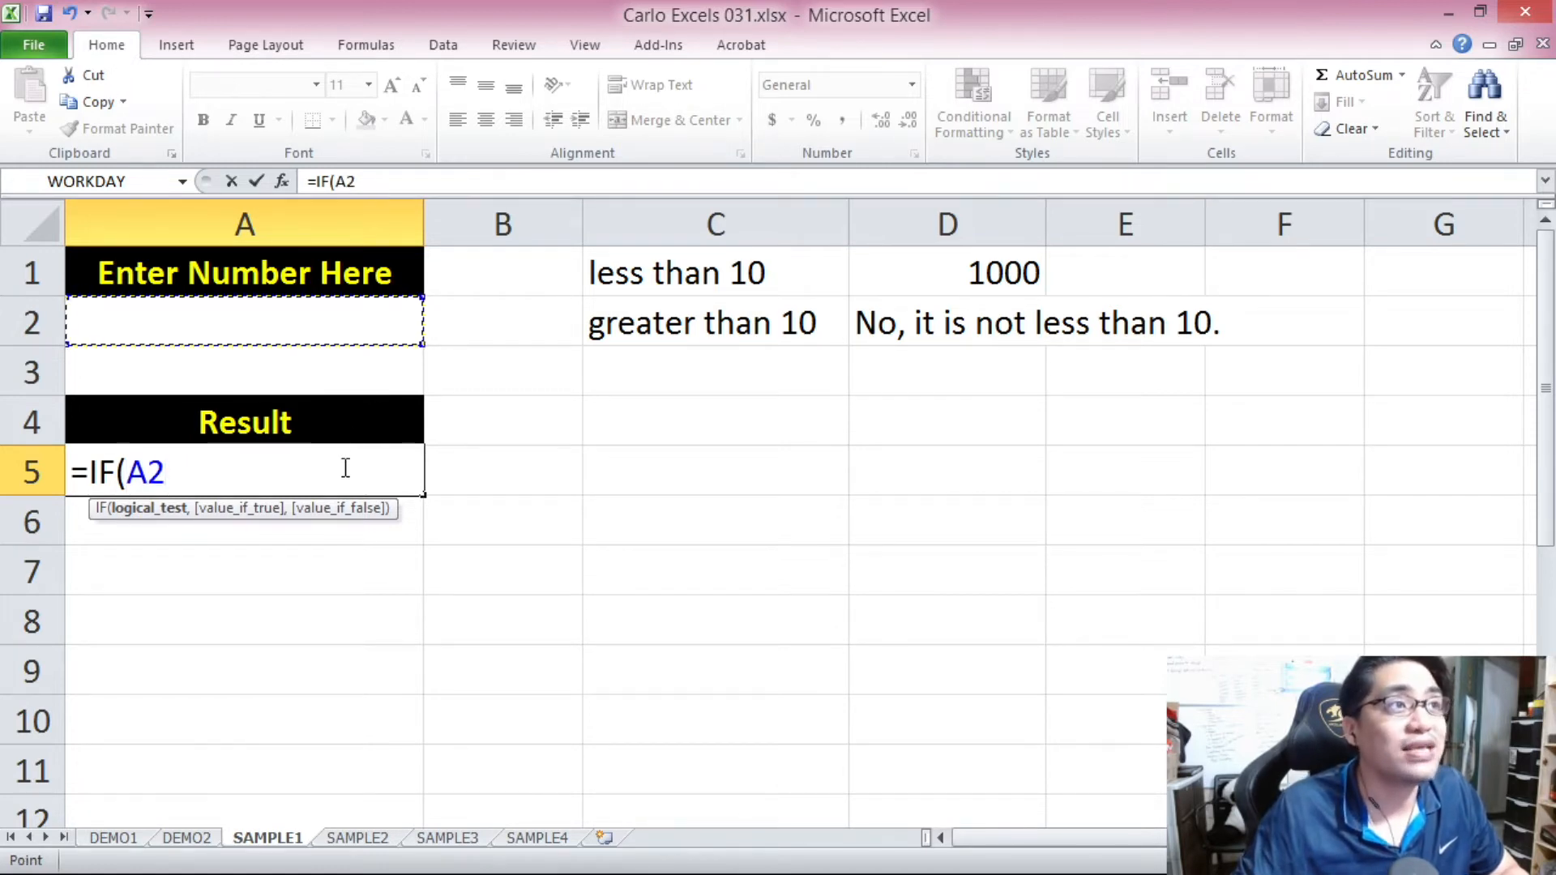
{"action": "type", "text": "<1"}
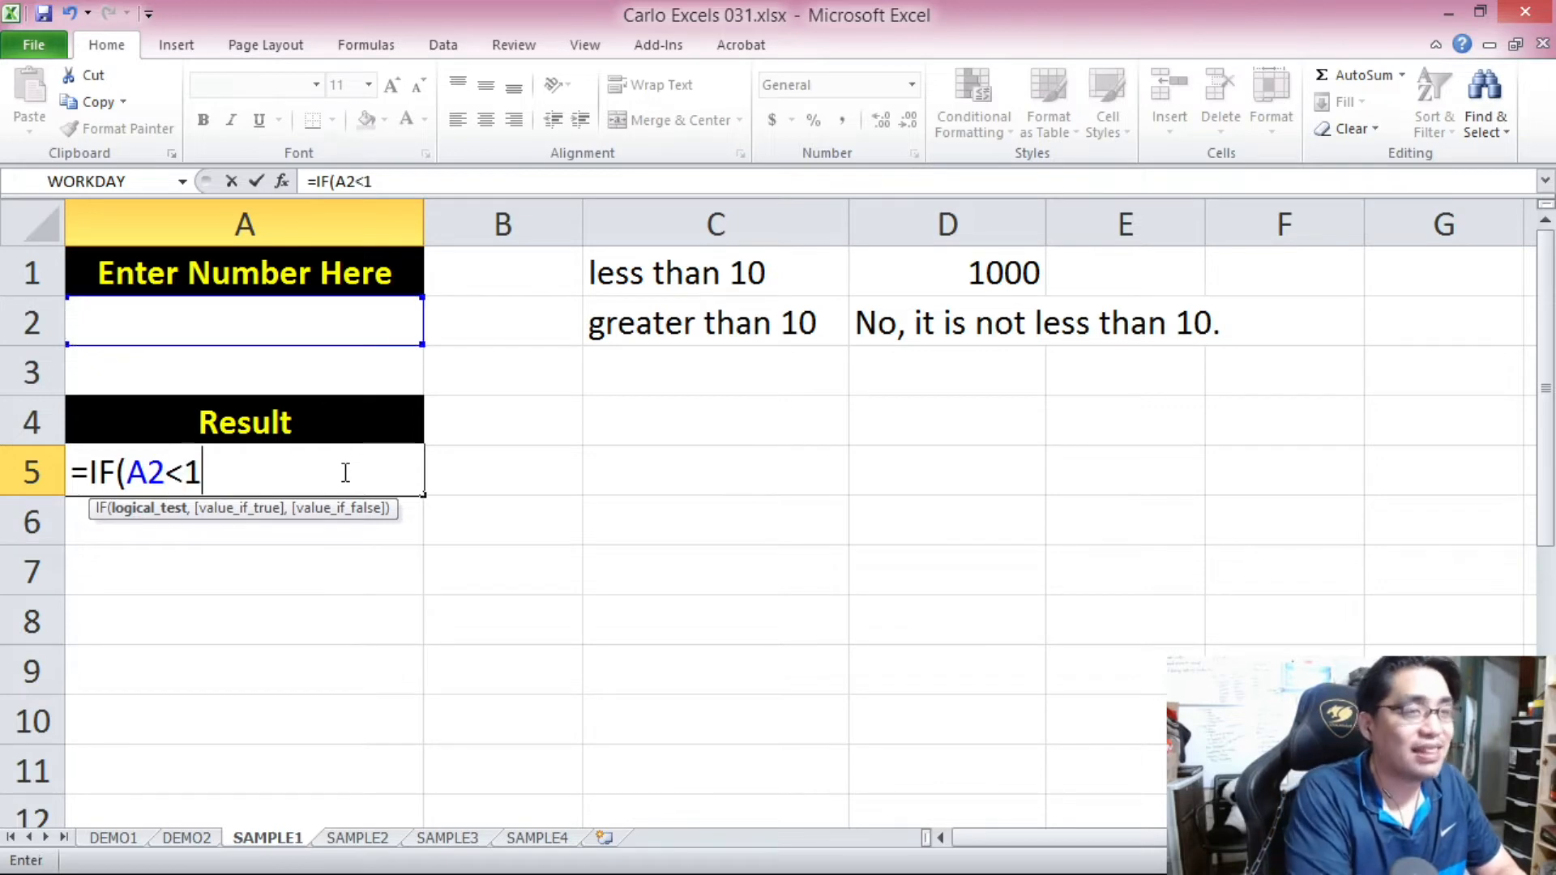
{"action": "type", "text": "0,"}
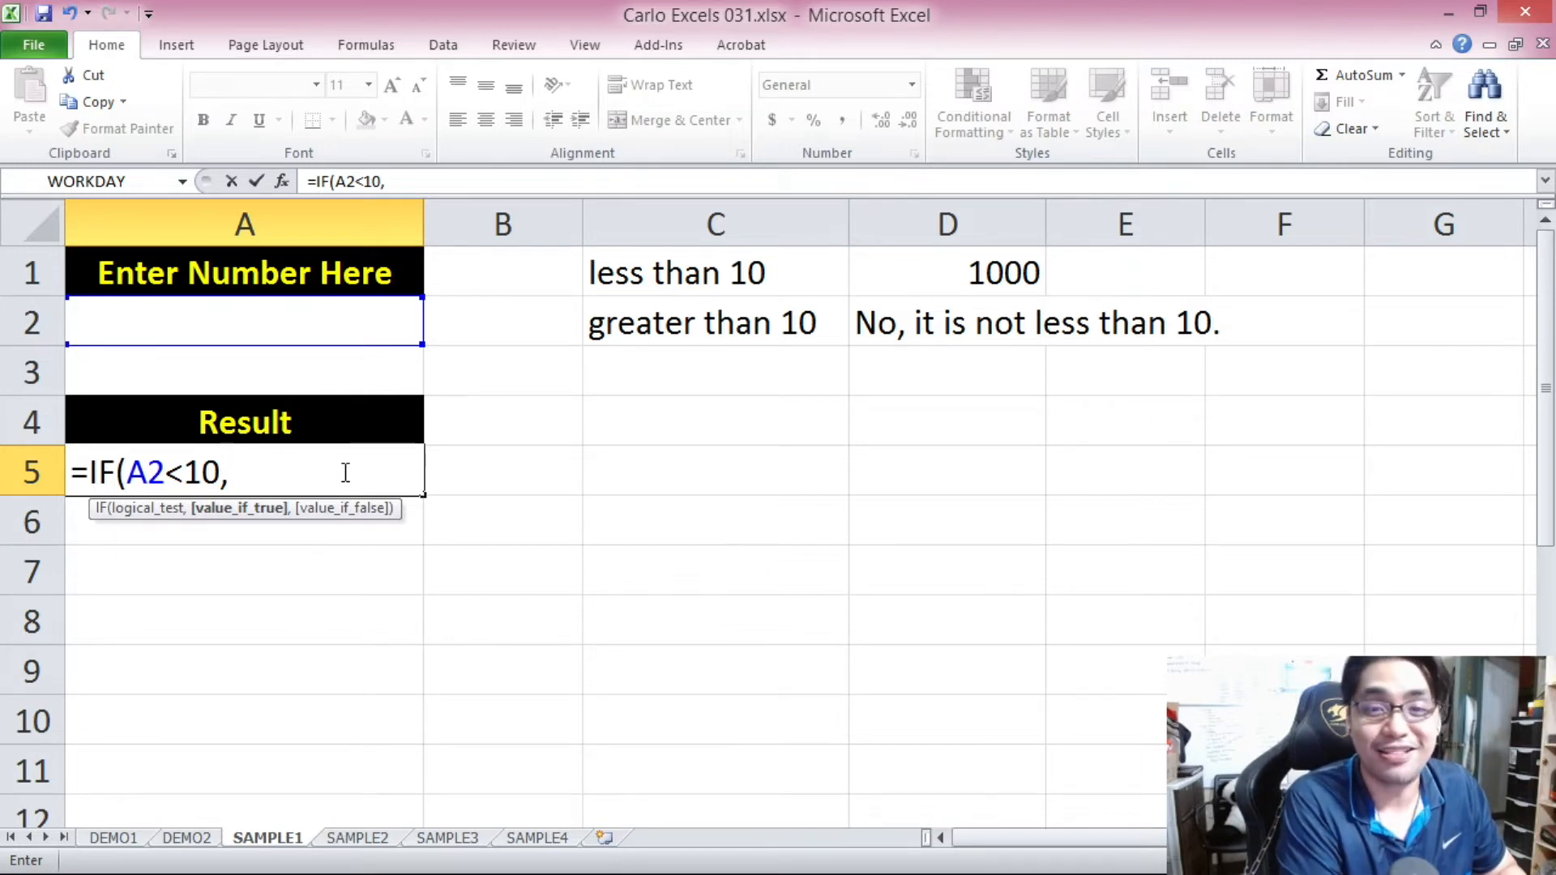
{"action": "key", "text": "BackSpace"}
{"action": "type", "text": "?"}
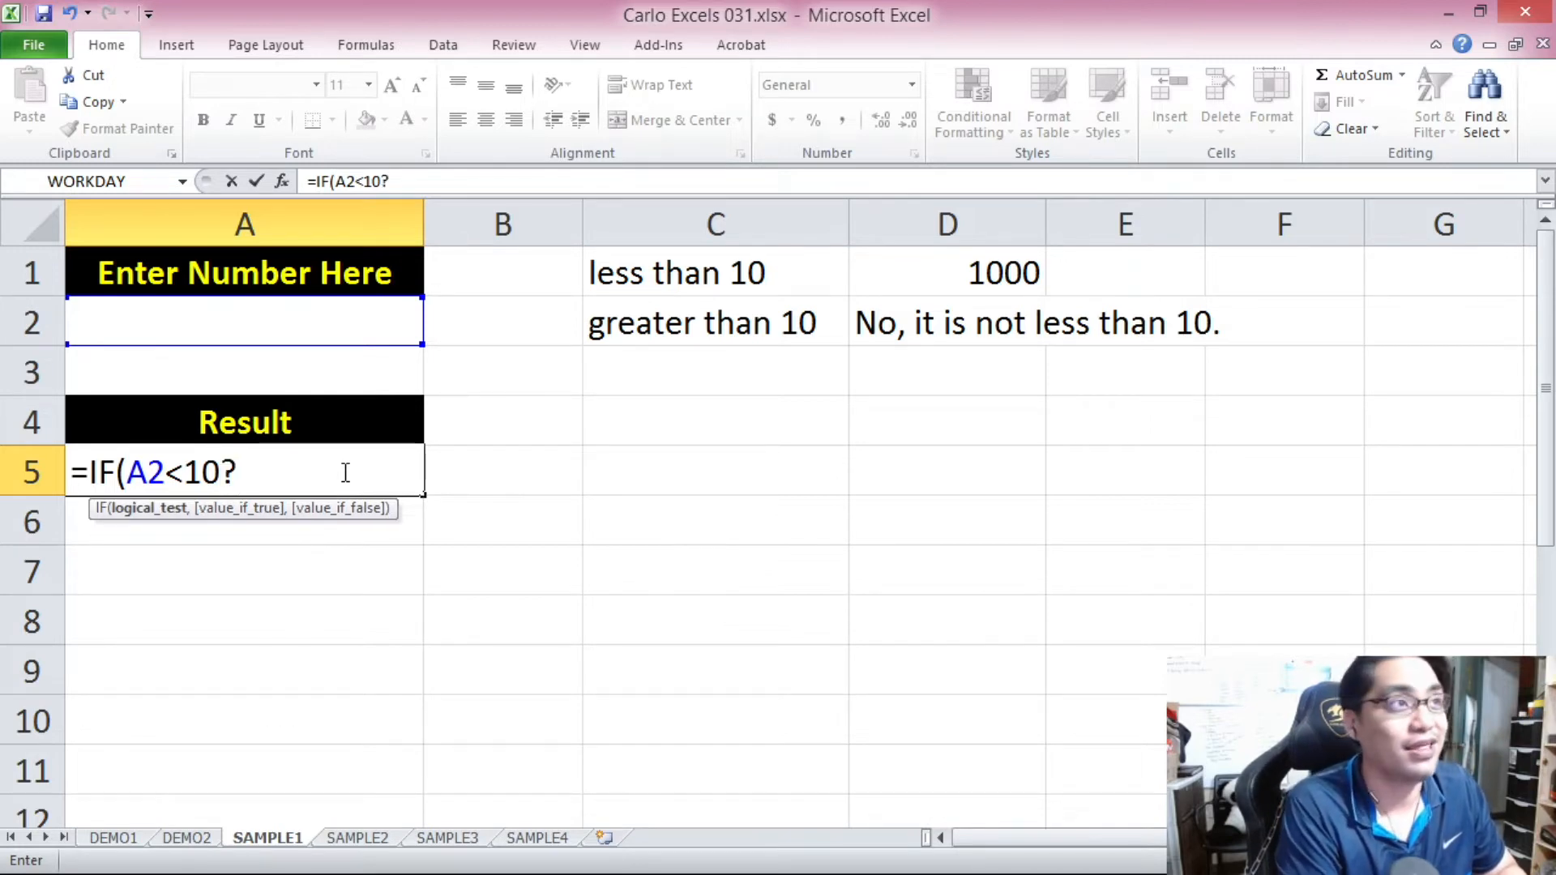
{"action": "key", "text": "BackSpace"}
{"action": "type", "text": ","}
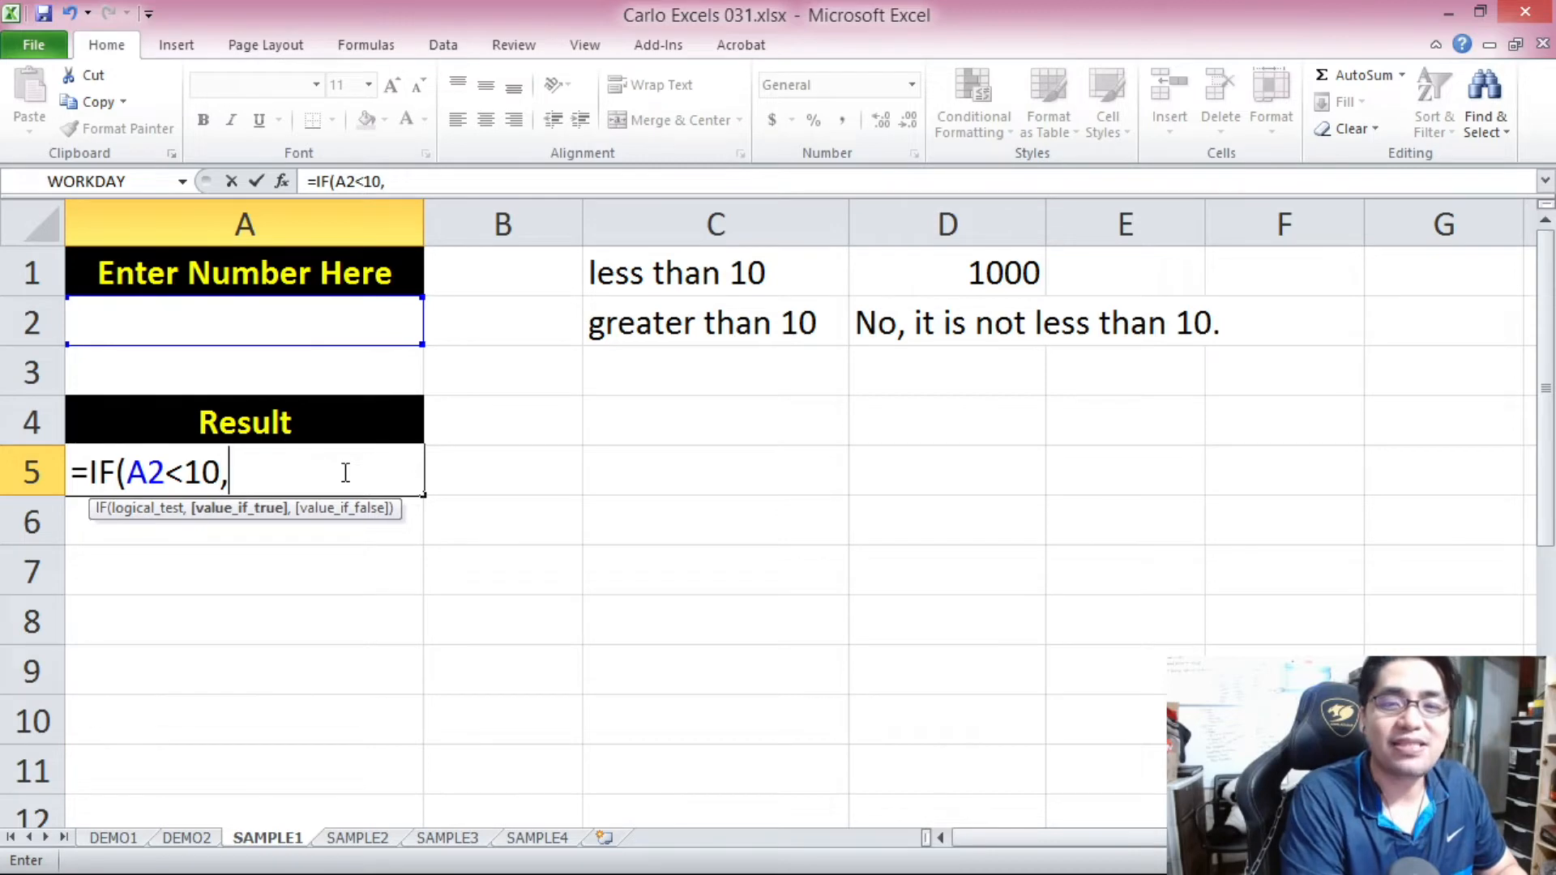
Check the A2<10 test in the formula and add 1000 as the value if true.
{"action": "left_click_drag", "start_coordinate": [134, 472], "coordinate": [220, 474]}
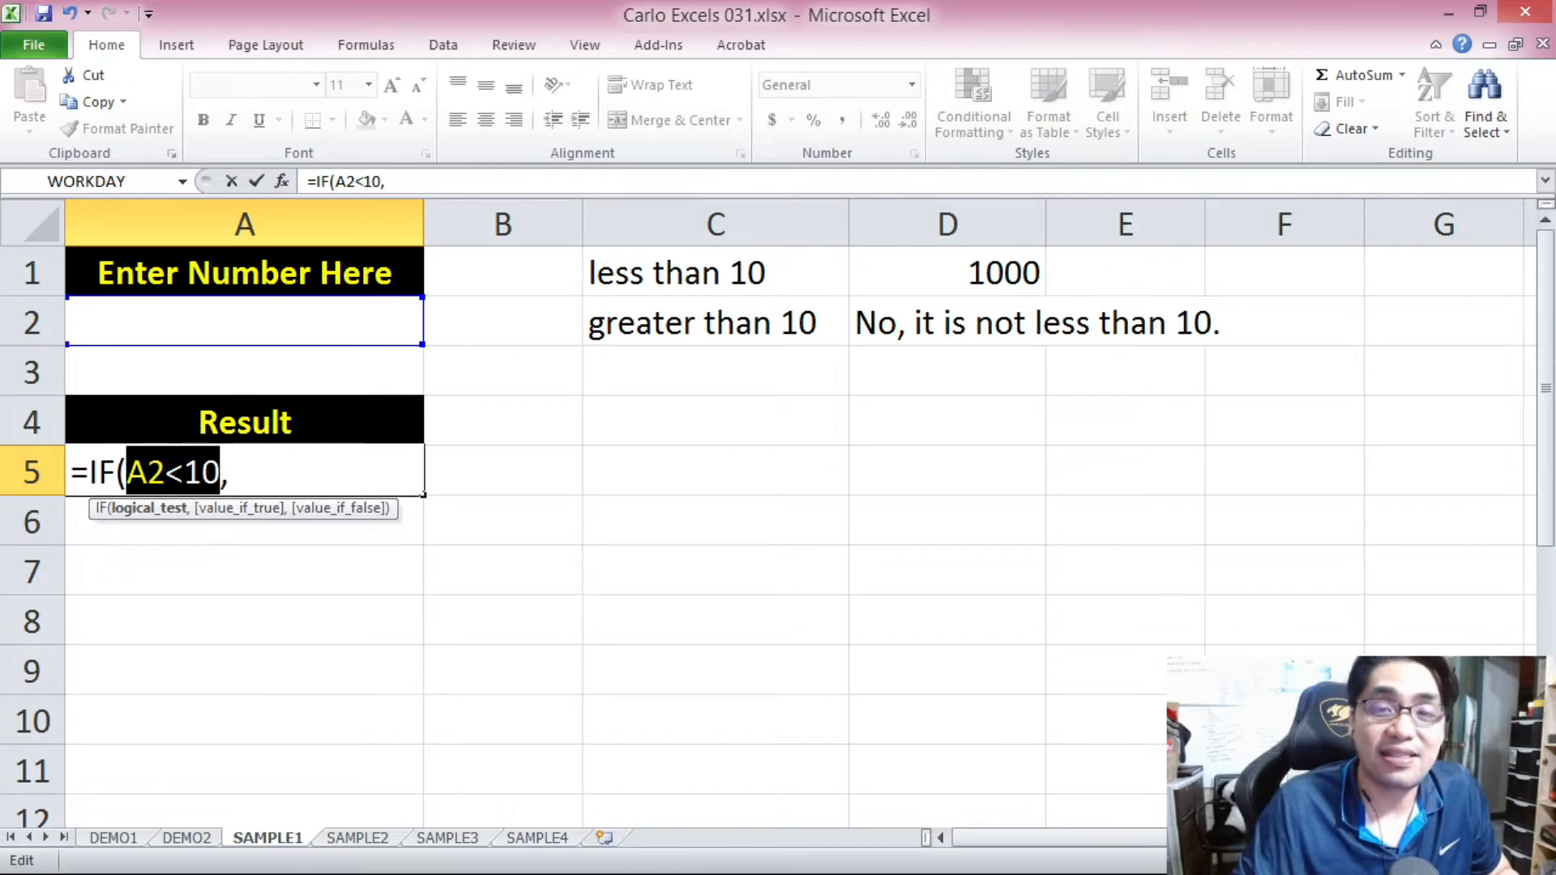
{"action": "left_click", "coordinate": [235, 474]}
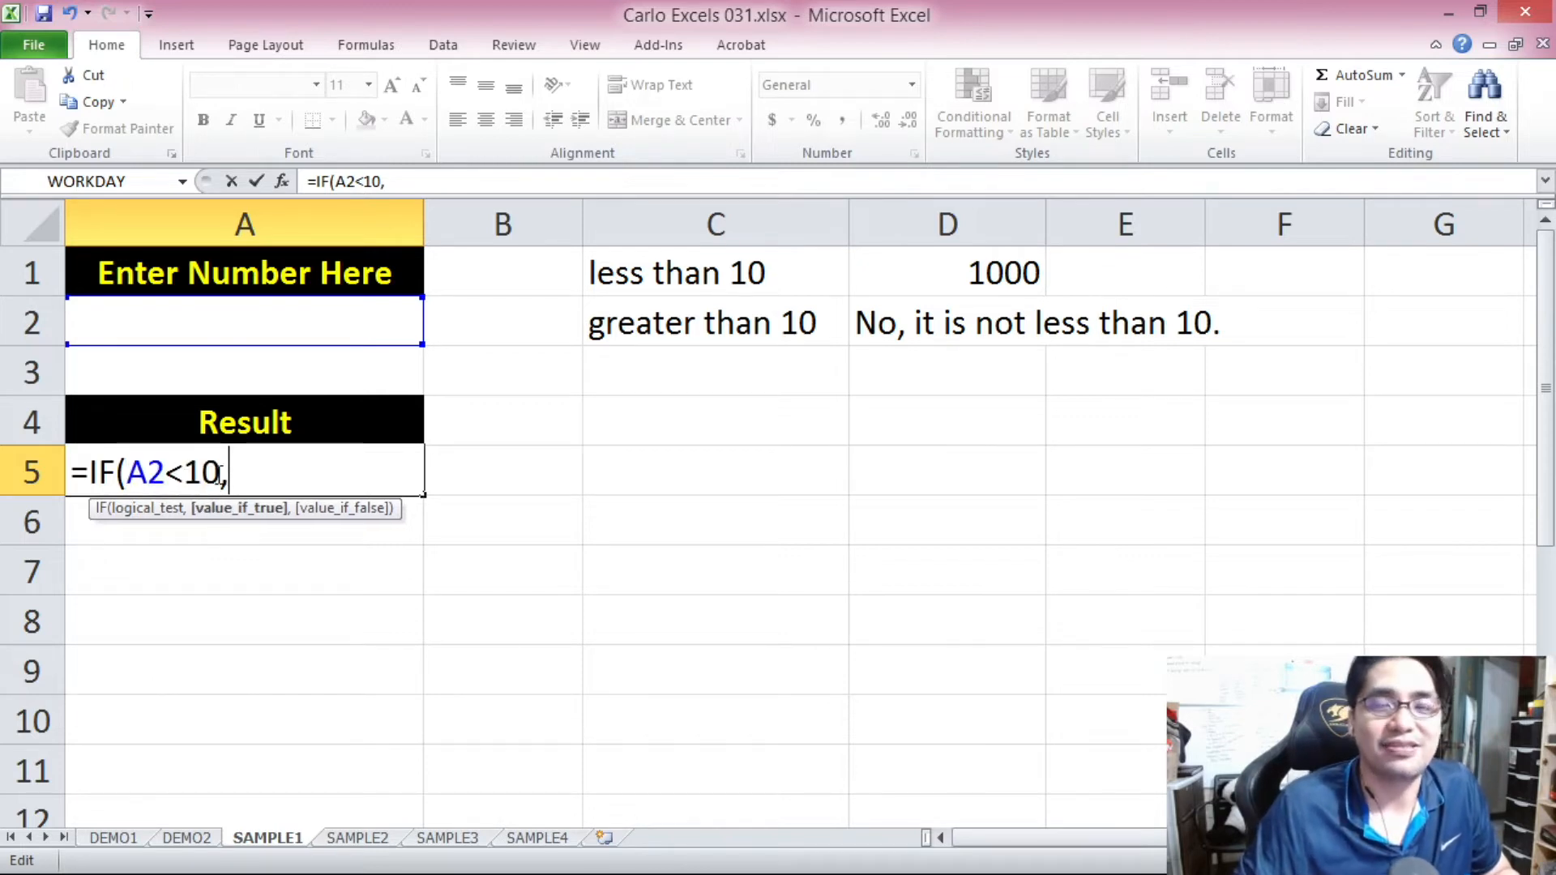
{"action": "left_click_drag", "start_coordinate": [221, 469], "coordinate": [128, 474]}
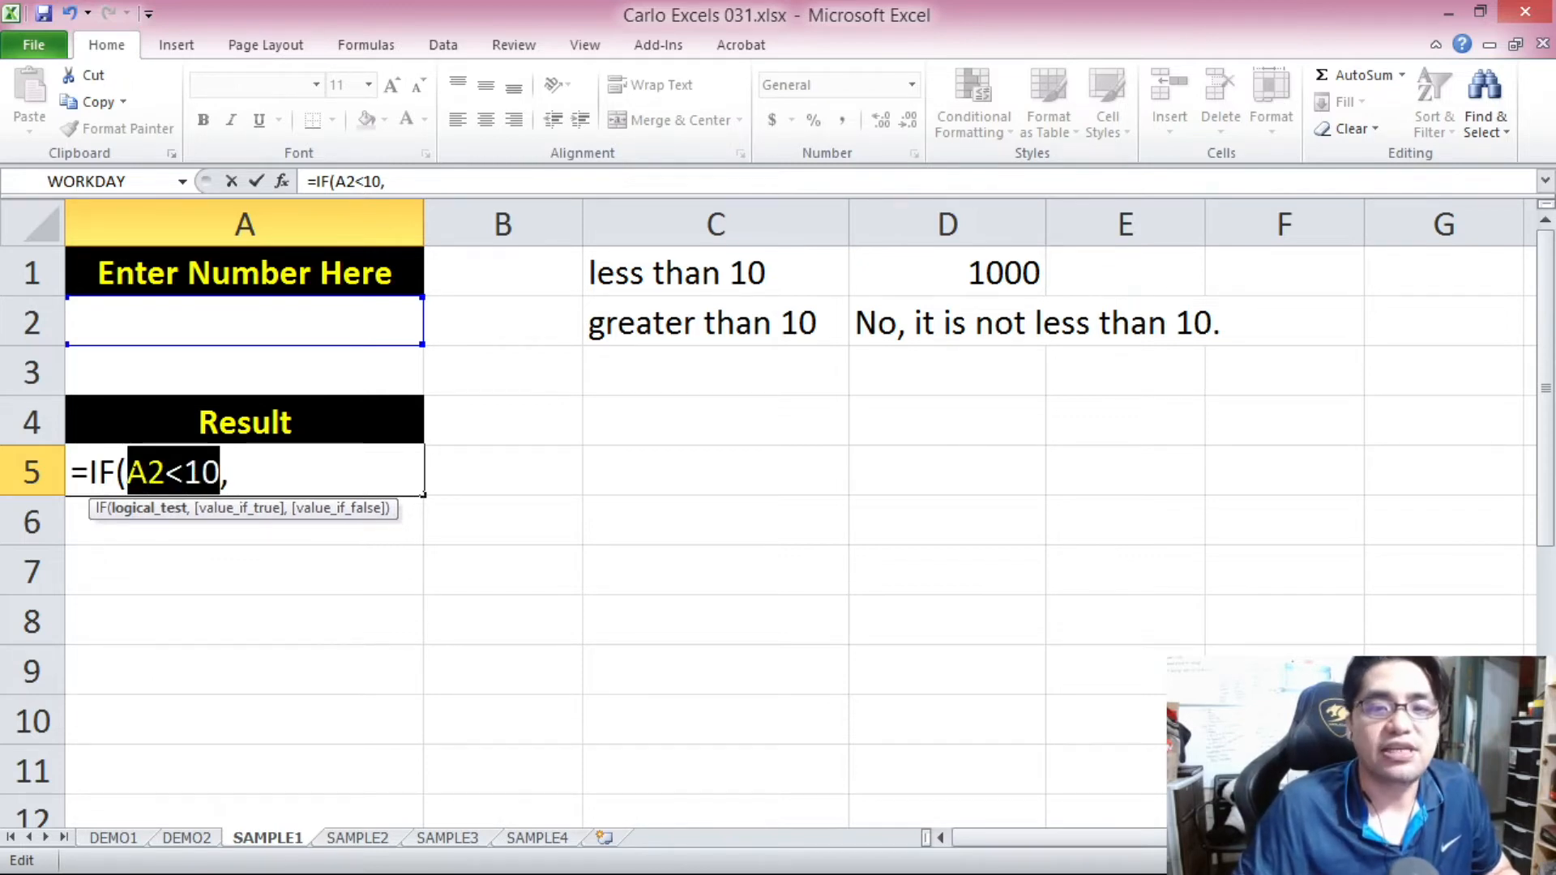
{"action": "left_click", "coordinate": [232, 474]}
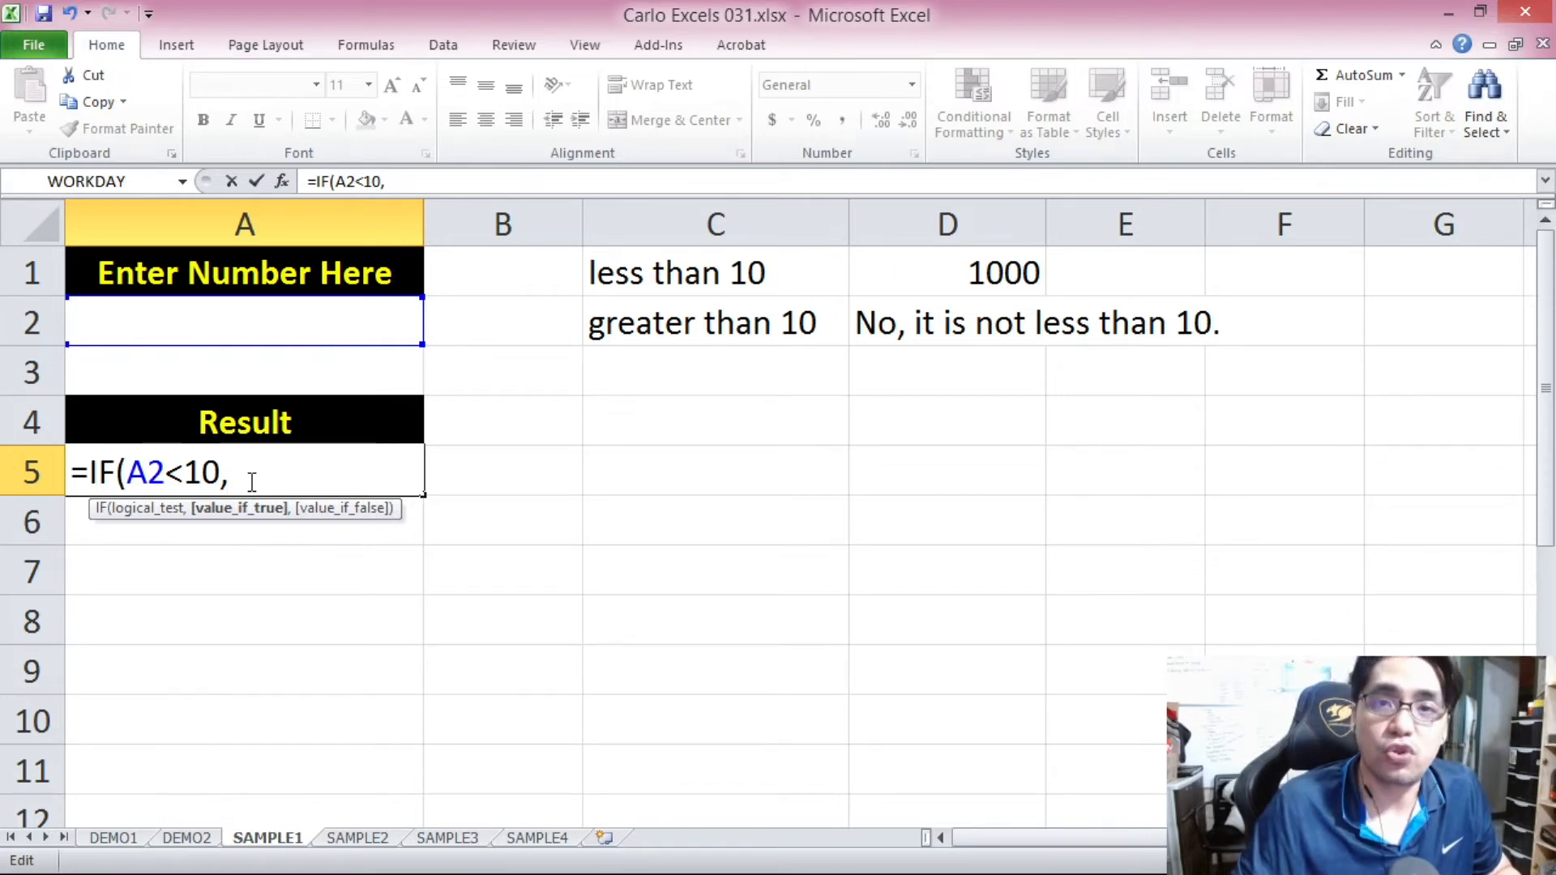
{"action": "left_click_drag", "start_coordinate": [129, 470], "coordinate": [201, 496]}
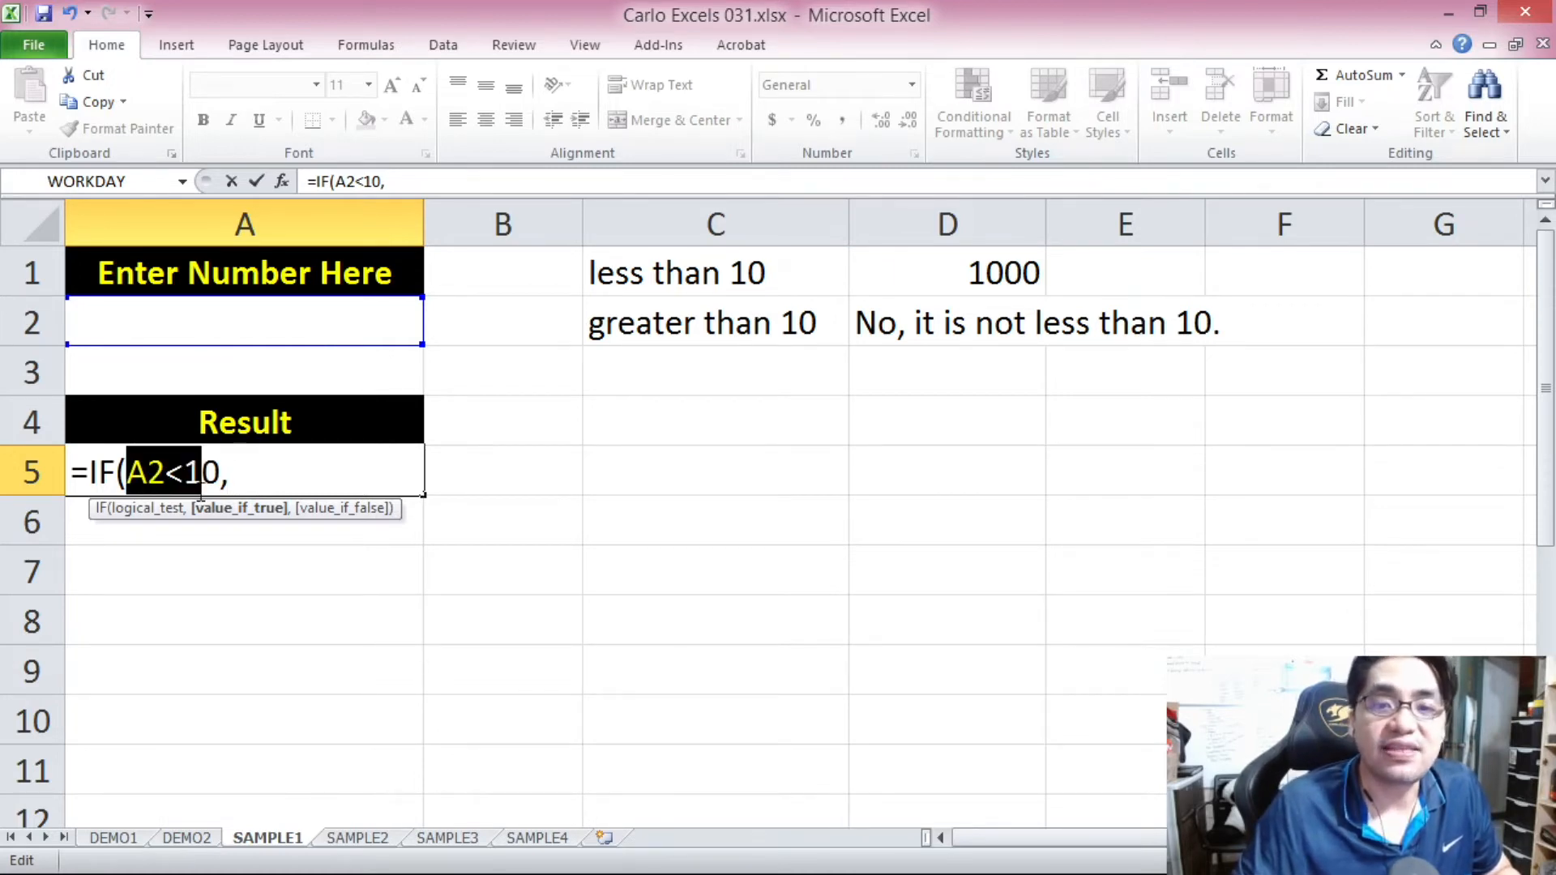
{"action": "left_click", "coordinate": [235, 474]}
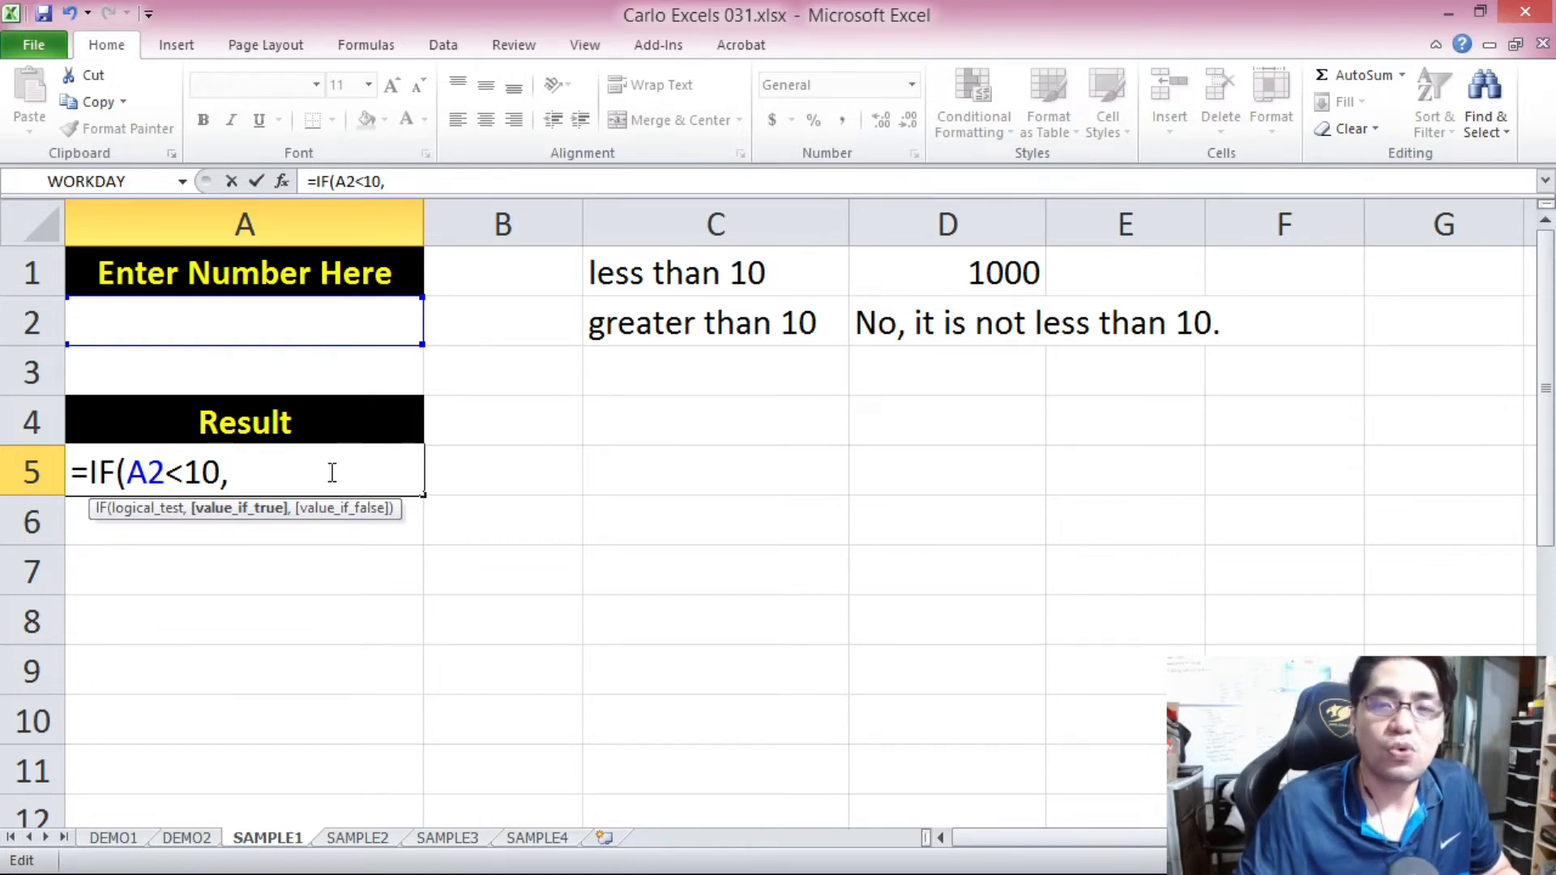
{"action": "type", "text": "1000"}
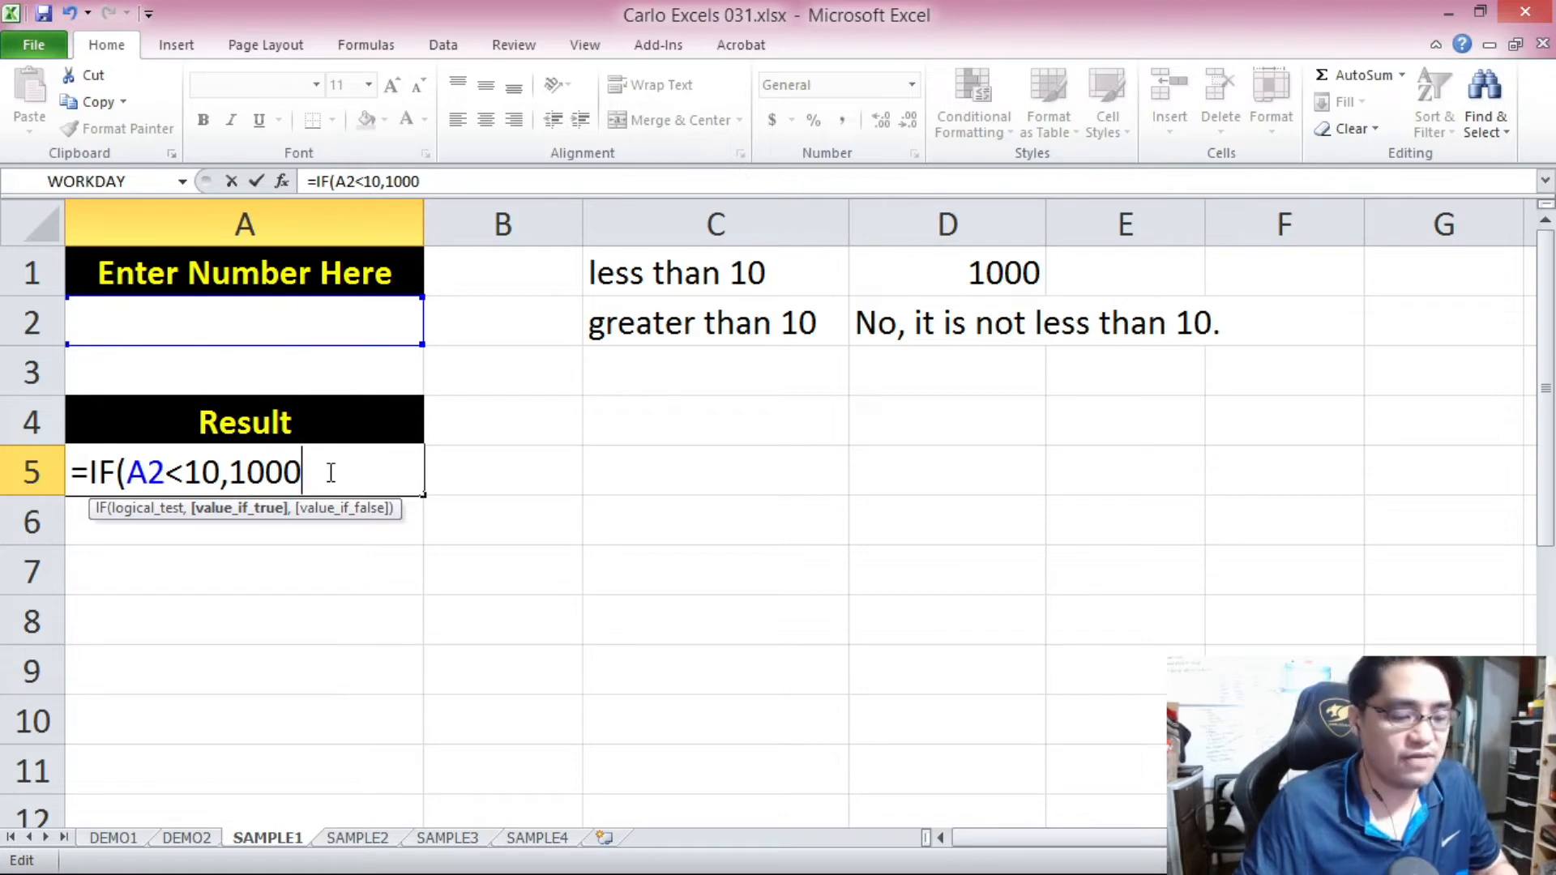
{"action": "type", "text": ","}
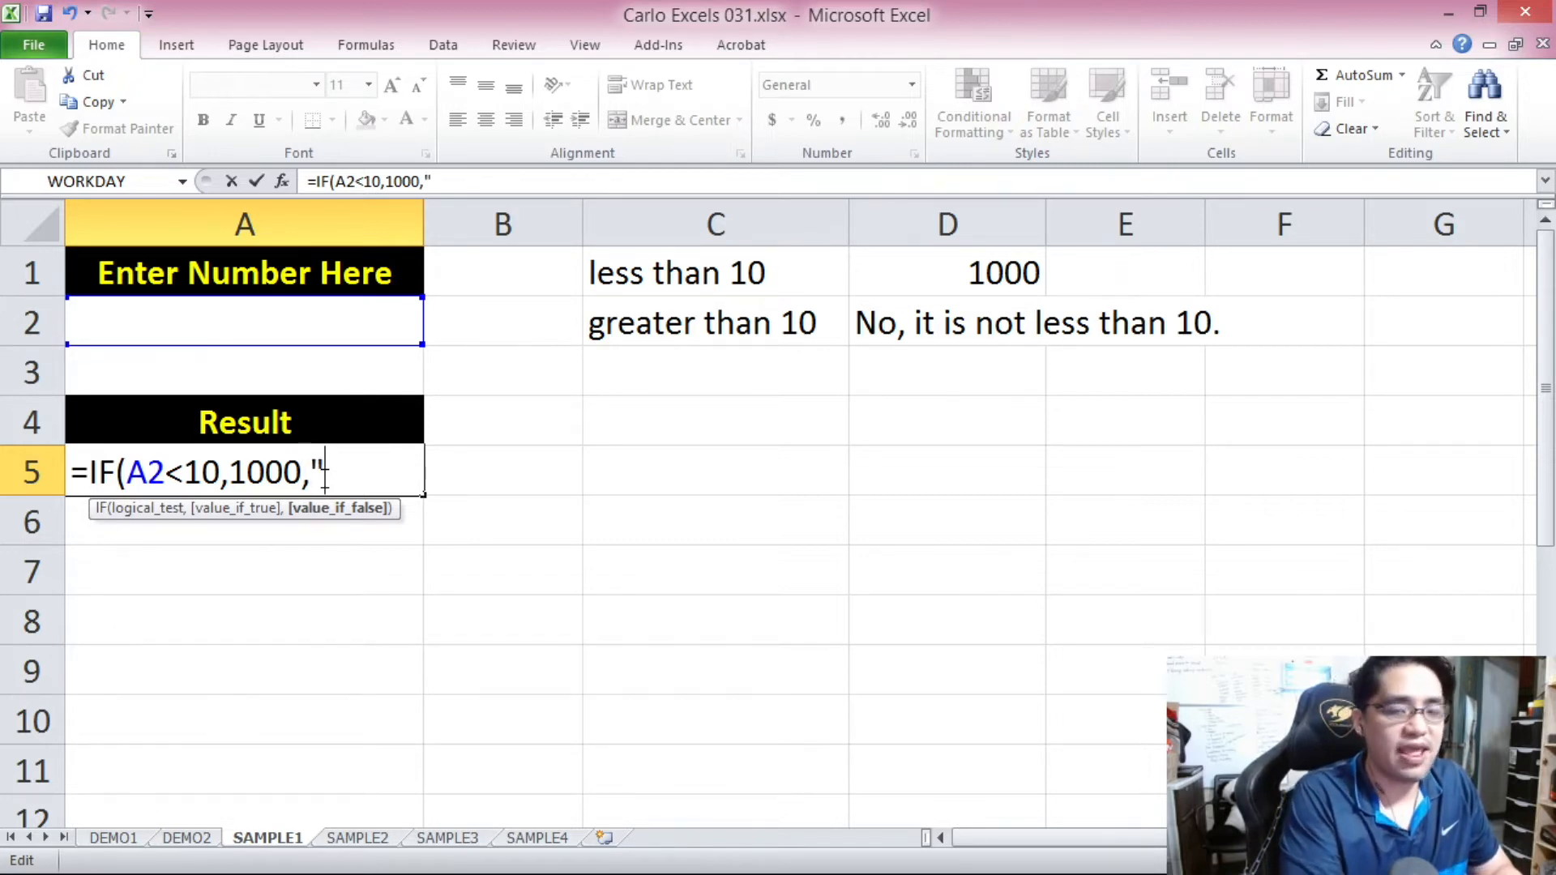
Add "No, it is not less than 10." as the value if false and complete the IF formula in A5.
{"action": "type", "text": "No."}
{"action": "type", "text": ", it is not "}
{"action": "type", "text": "less than 10."}
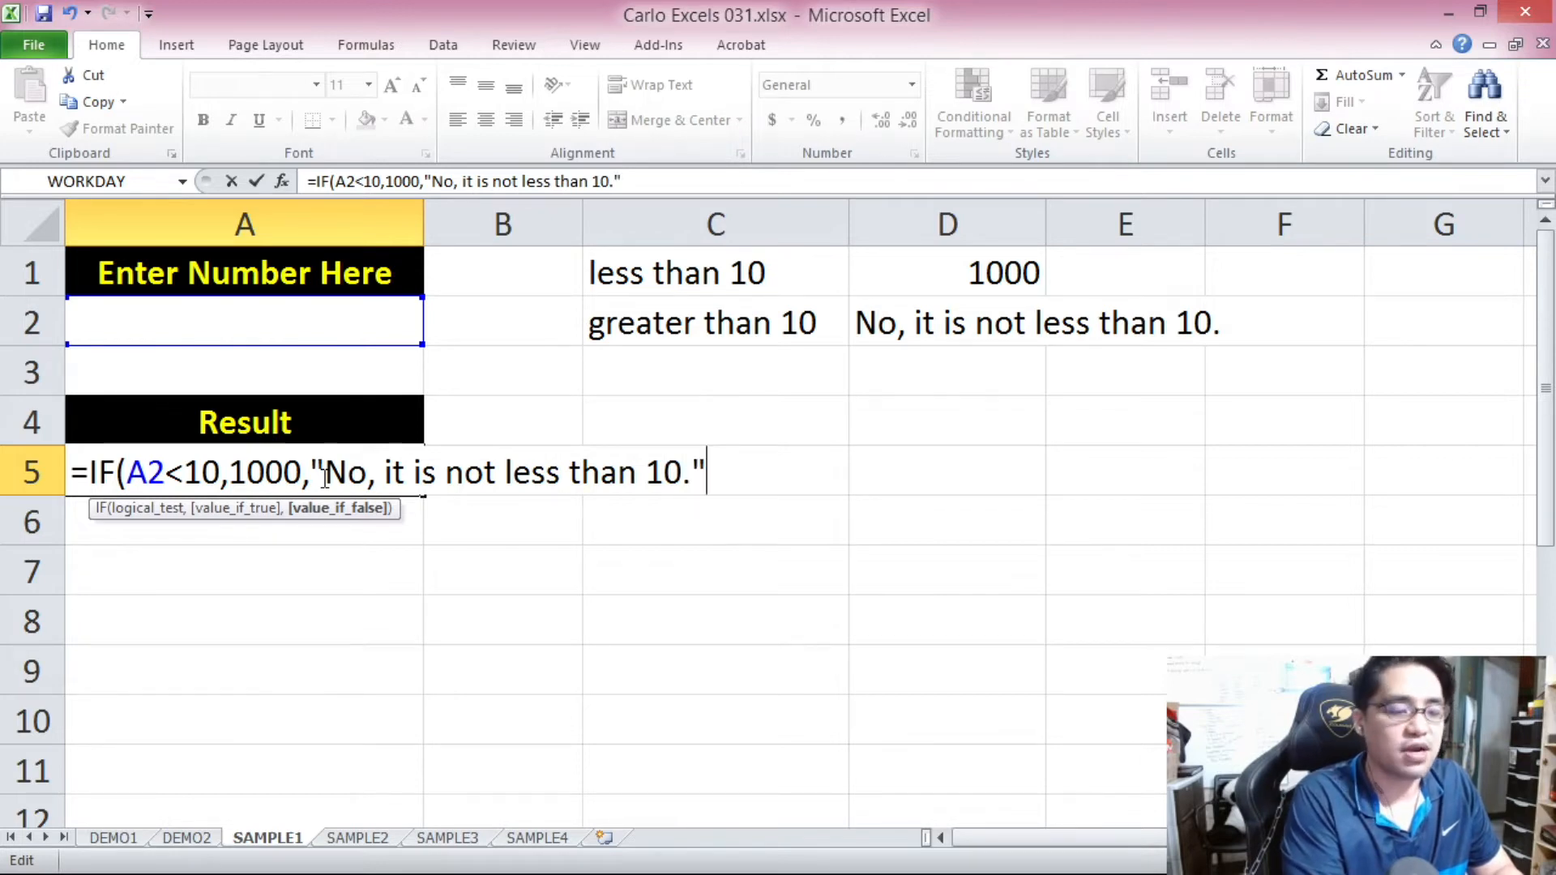
{"action": "left_click", "coordinate": [138, 474]}
{"action": "left_click_drag", "start_coordinate": [231, 474], "coordinate": [709, 474]}
{"action": "left_click", "coordinate": [709, 475]}
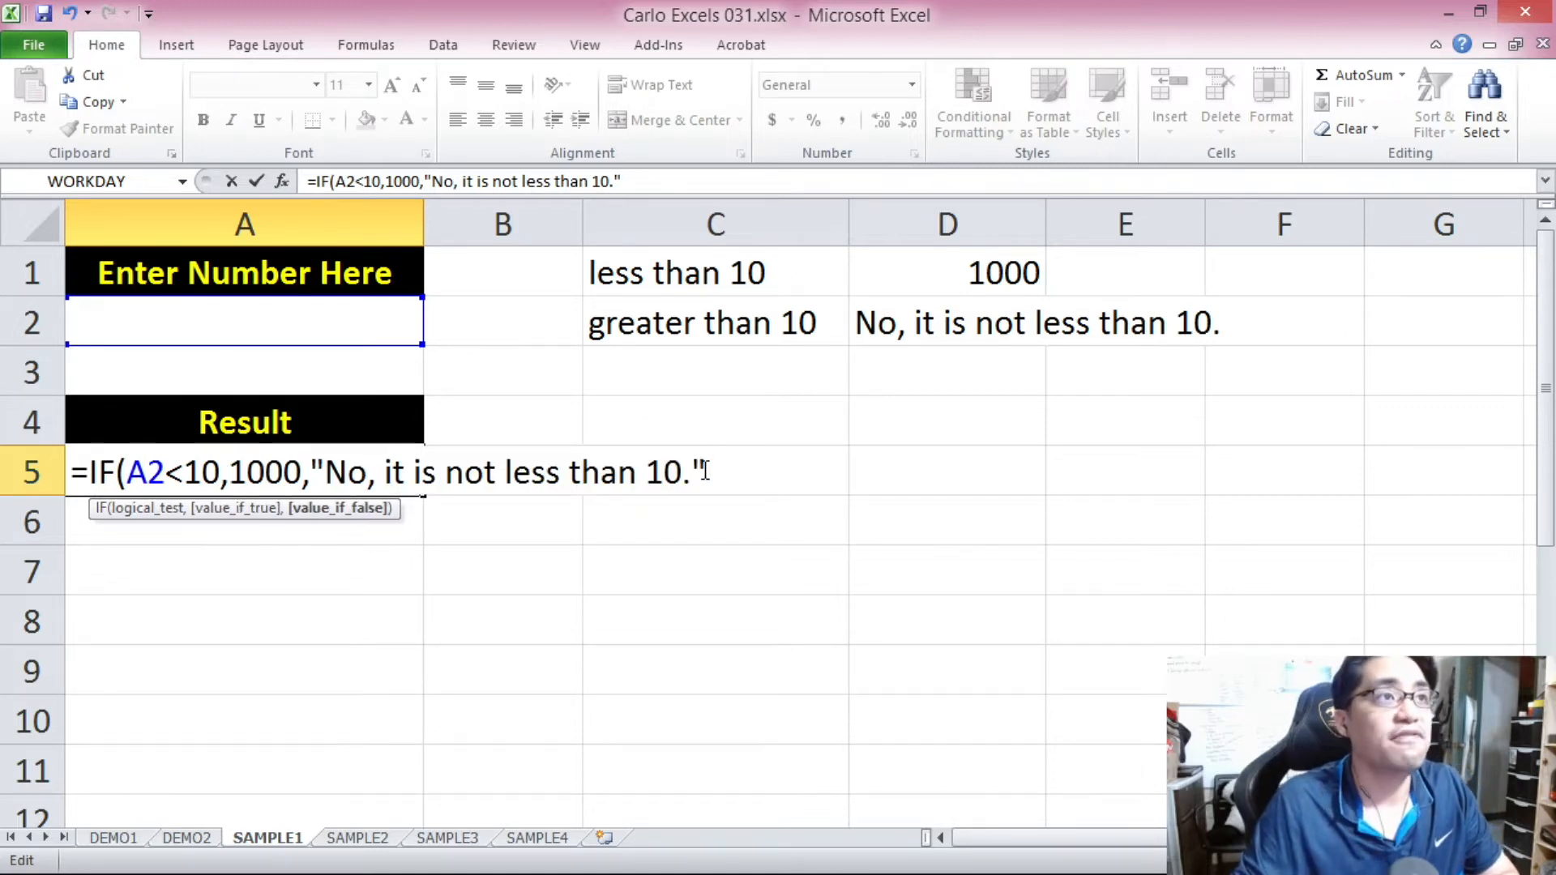
{"action": "type", "text": ")"}
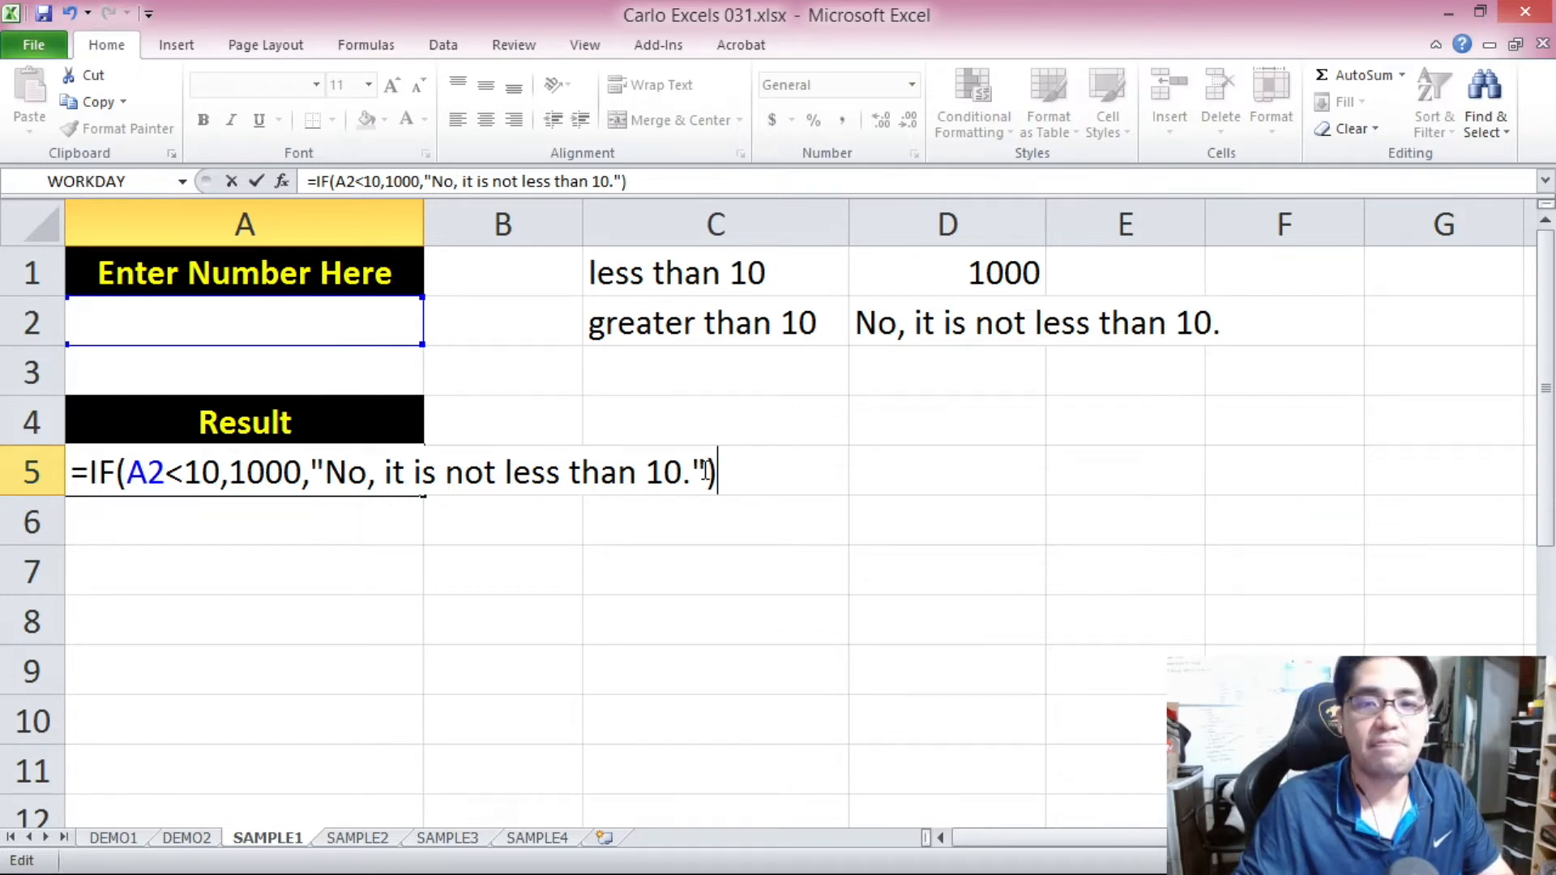
{"action": "key", "text": "Return"}
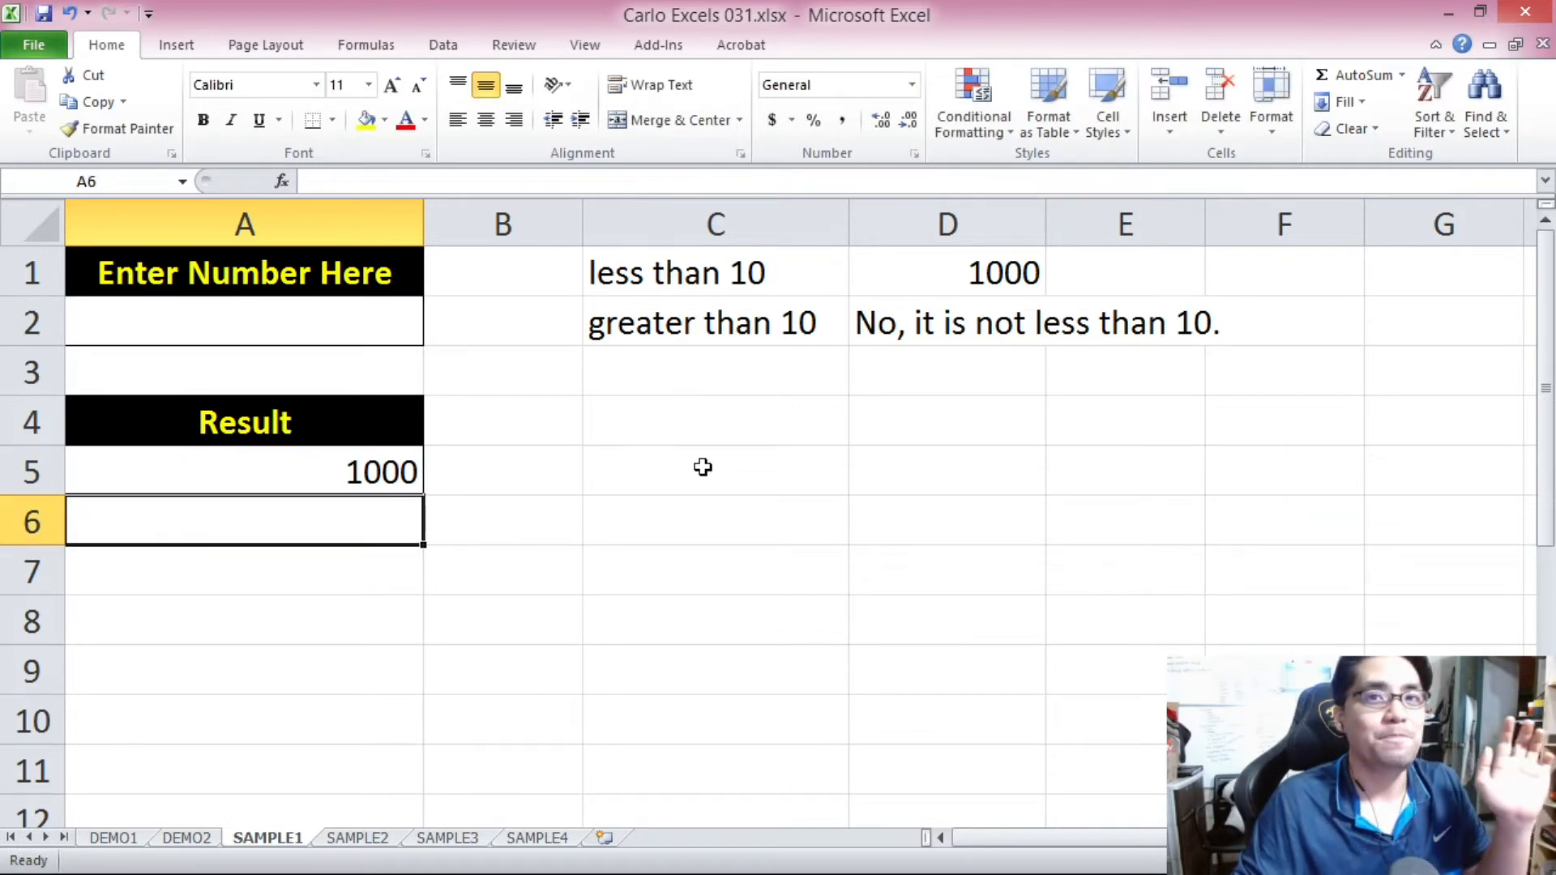
Examine the result in A5 with A2 empty, checking the formula's logical test and value if true.
{"action": "left_click", "coordinate": [355, 476]}
{"action": "left_click", "coordinate": [369, 521]}
{"action": "left_click", "coordinate": [365, 476]}
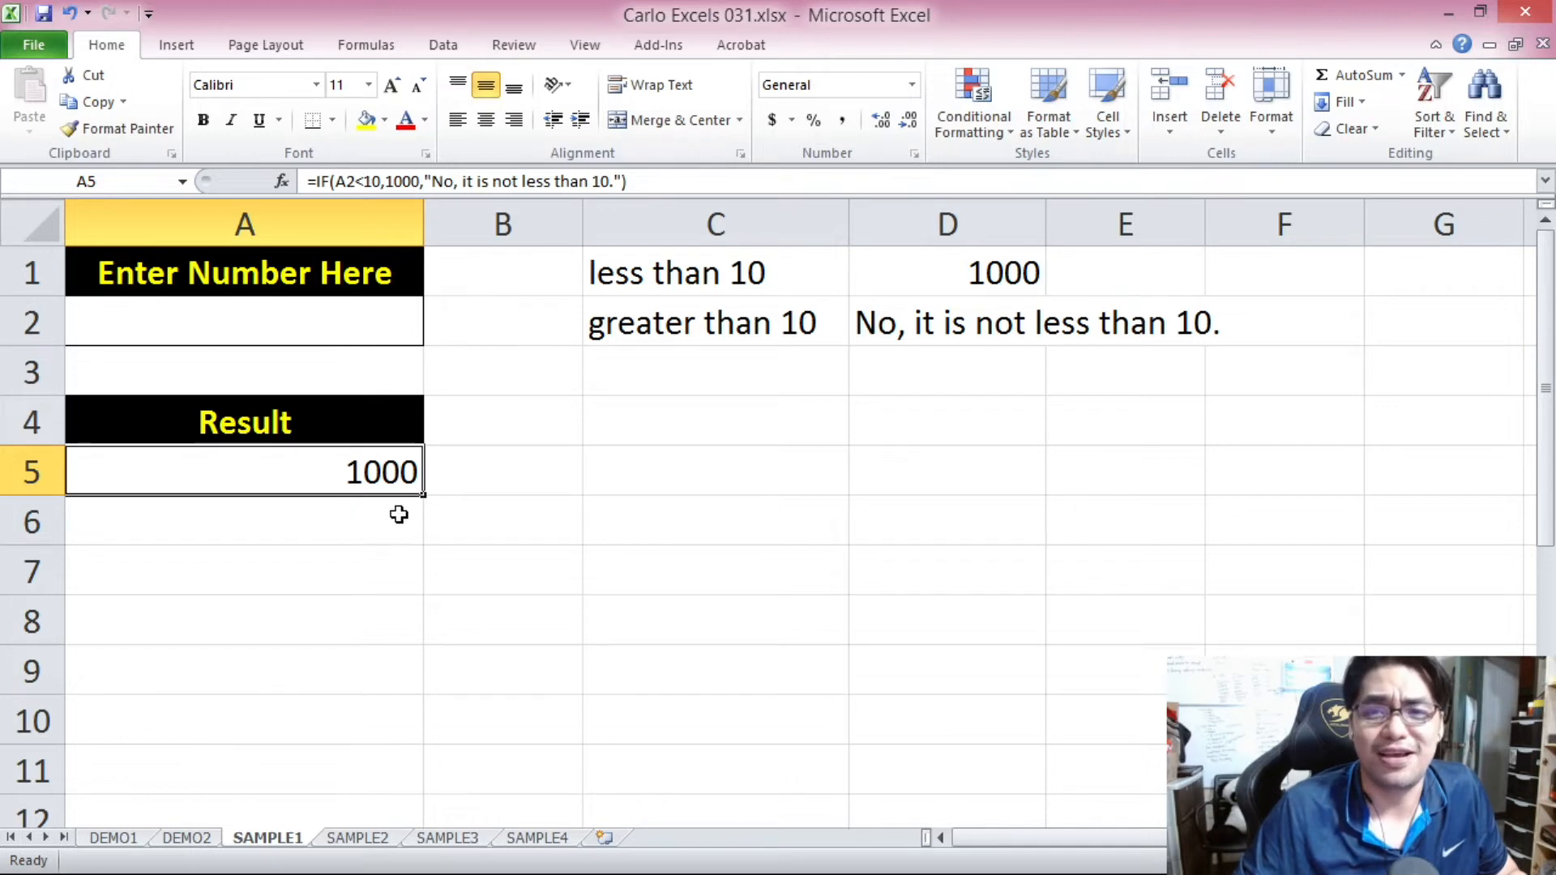
{"action": "left_click", "coordinate": [350, 328]}
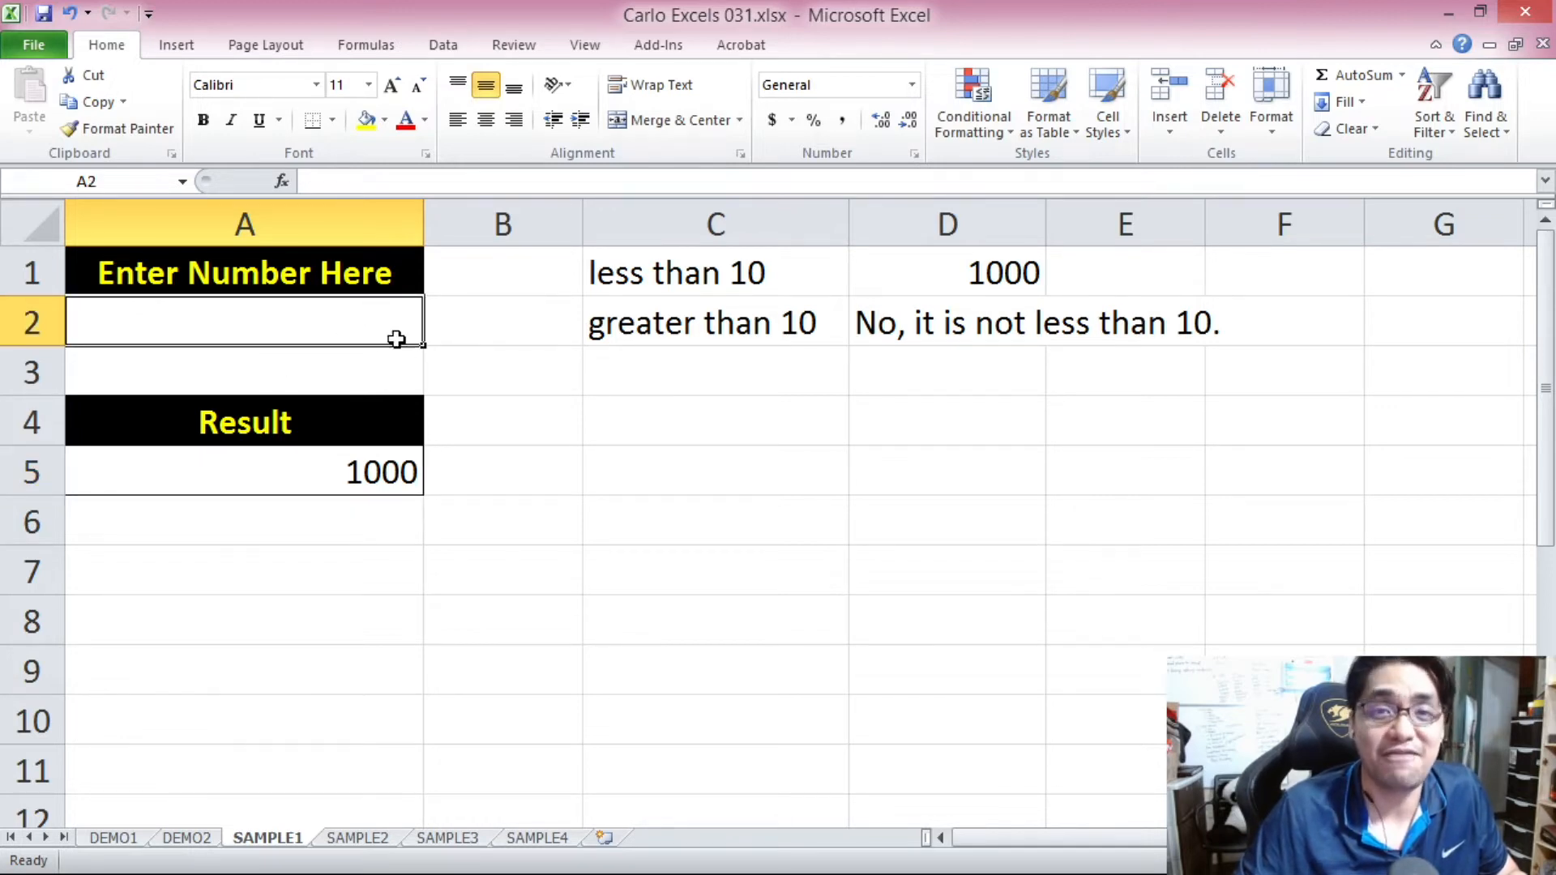
{"action": "left_click", "coordinate": [387, 470]}
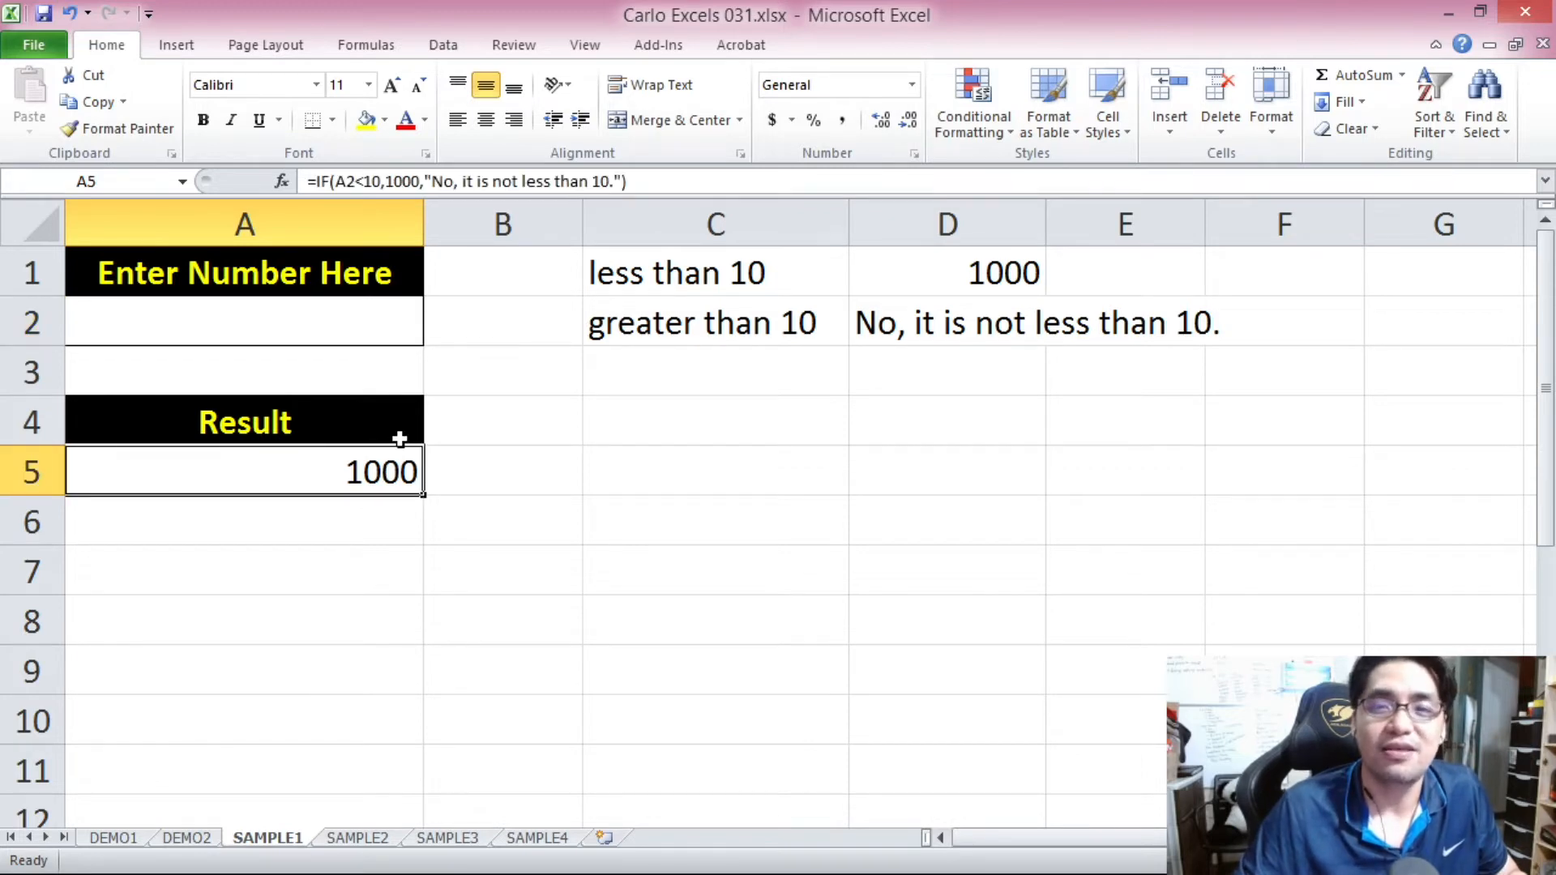
{"action": "left_click", "coordinate": [336, 185]}
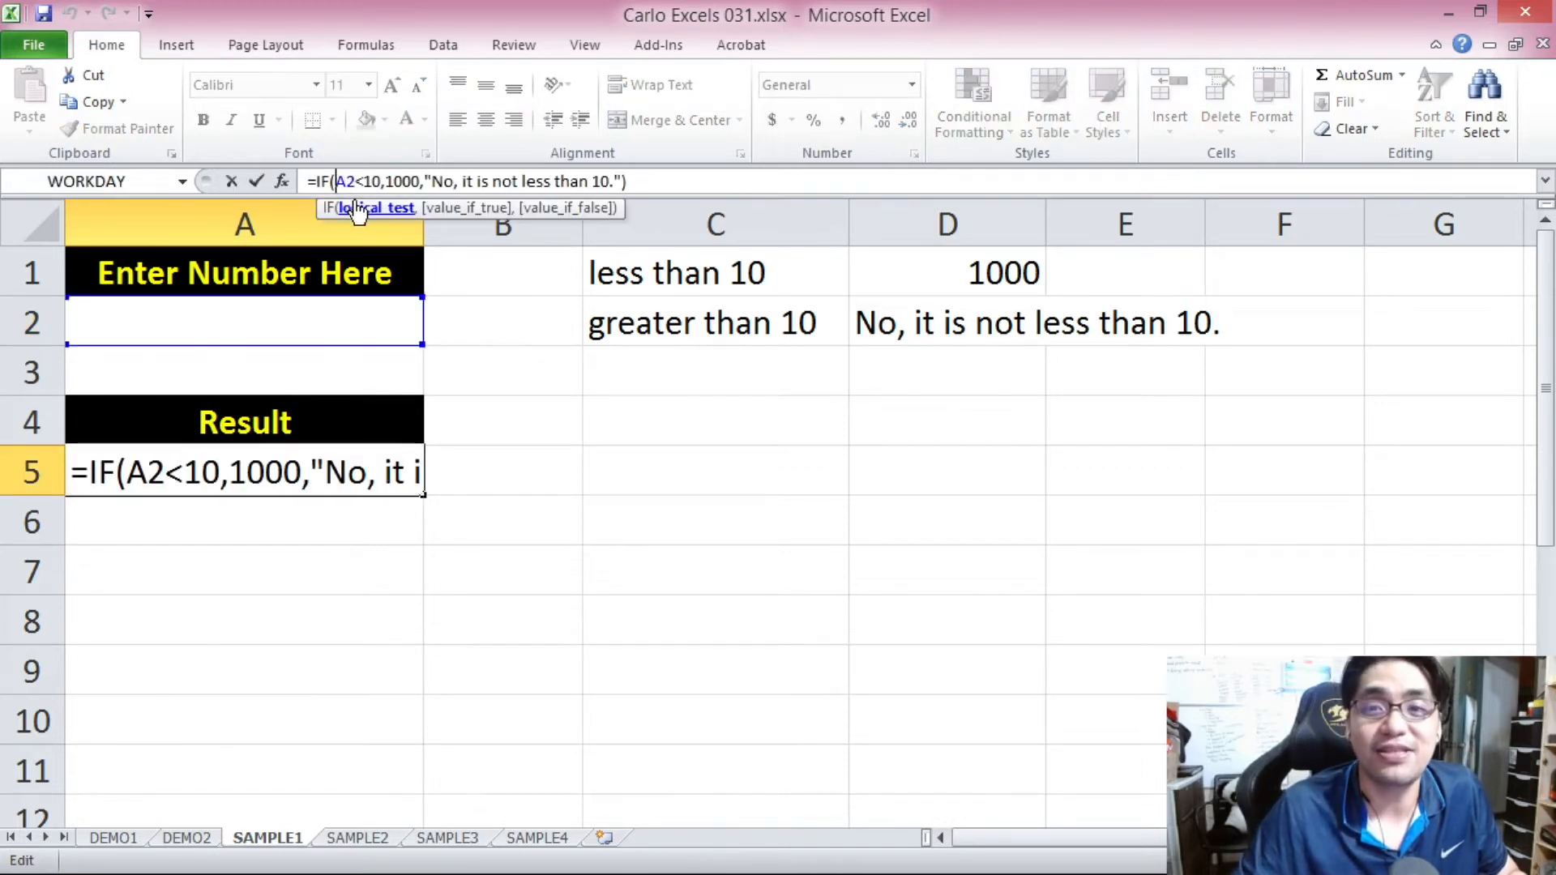
{"action": "key", "text": "Escape"}
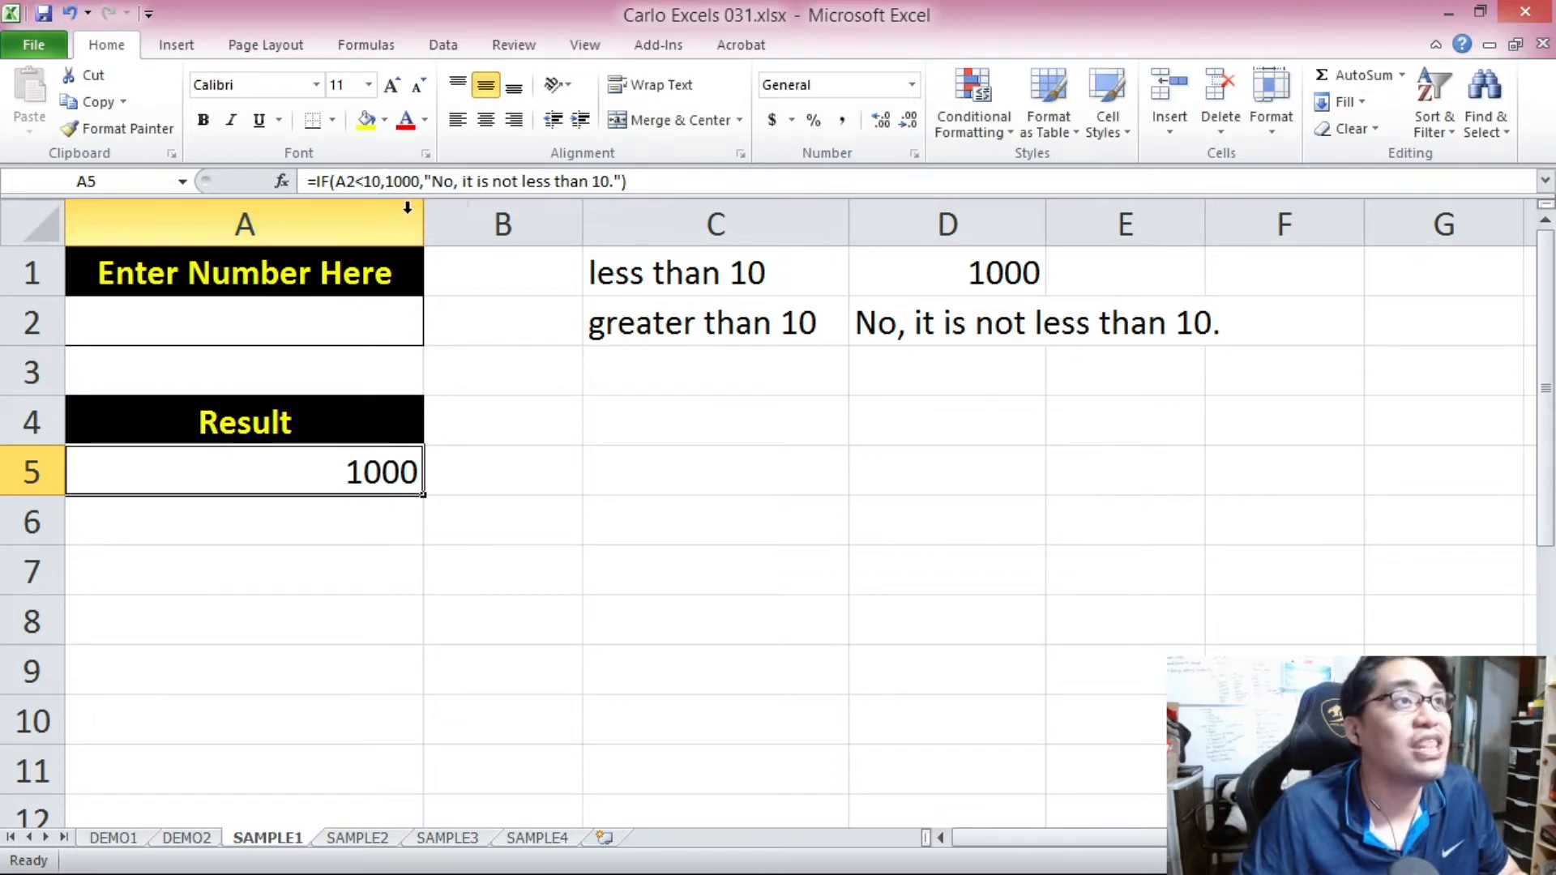
{"action": "left_click_drag", "start_coordinate": [386, 180], "coordinate": [413, 185]}
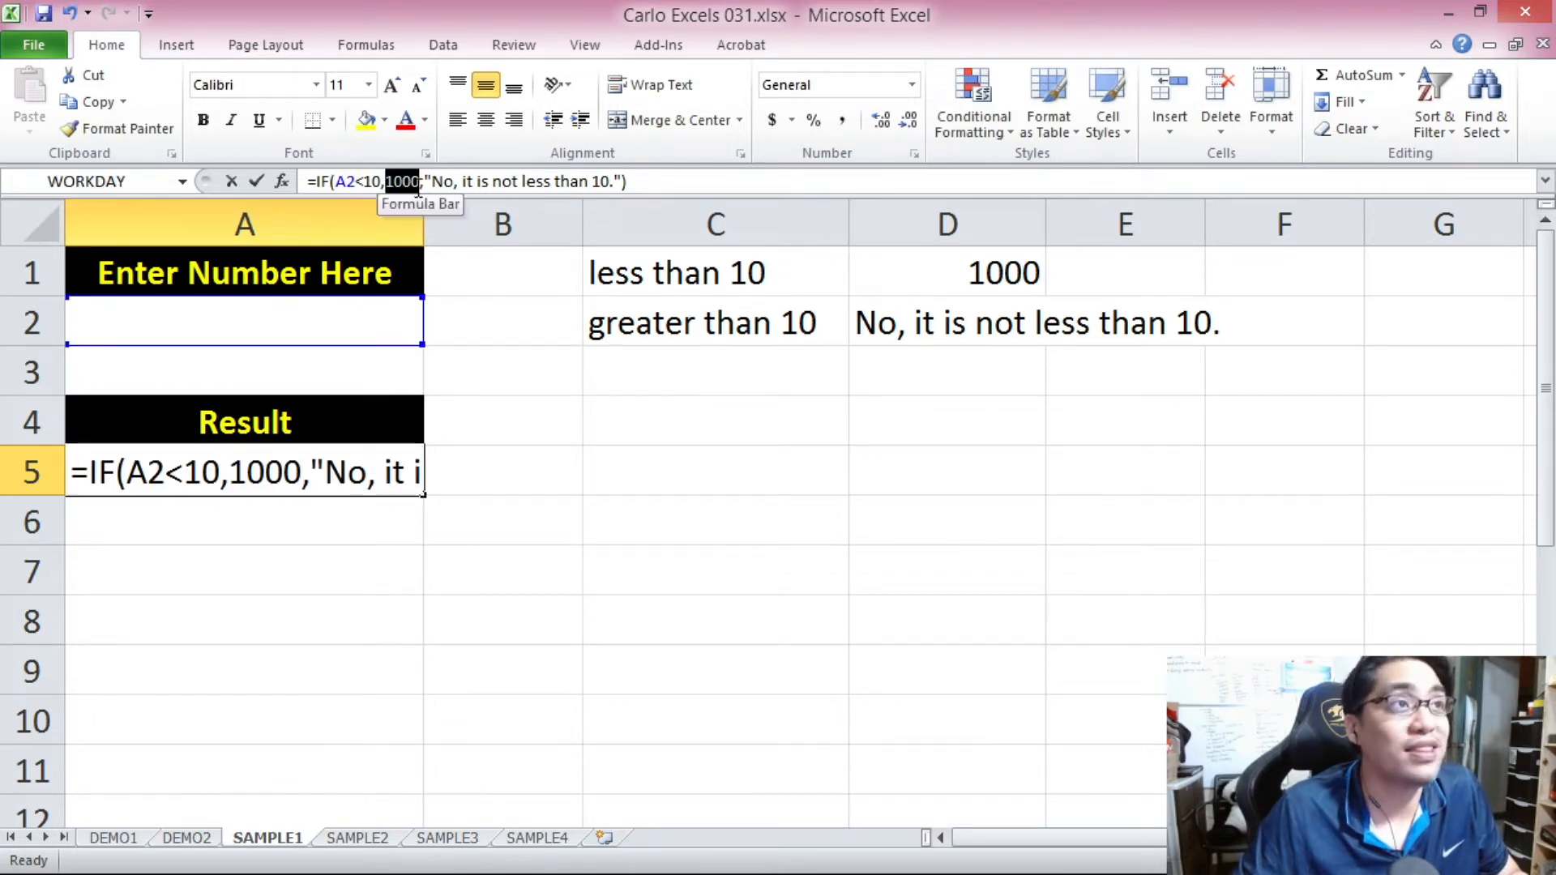
{"action": "key", "text": "Escape"}
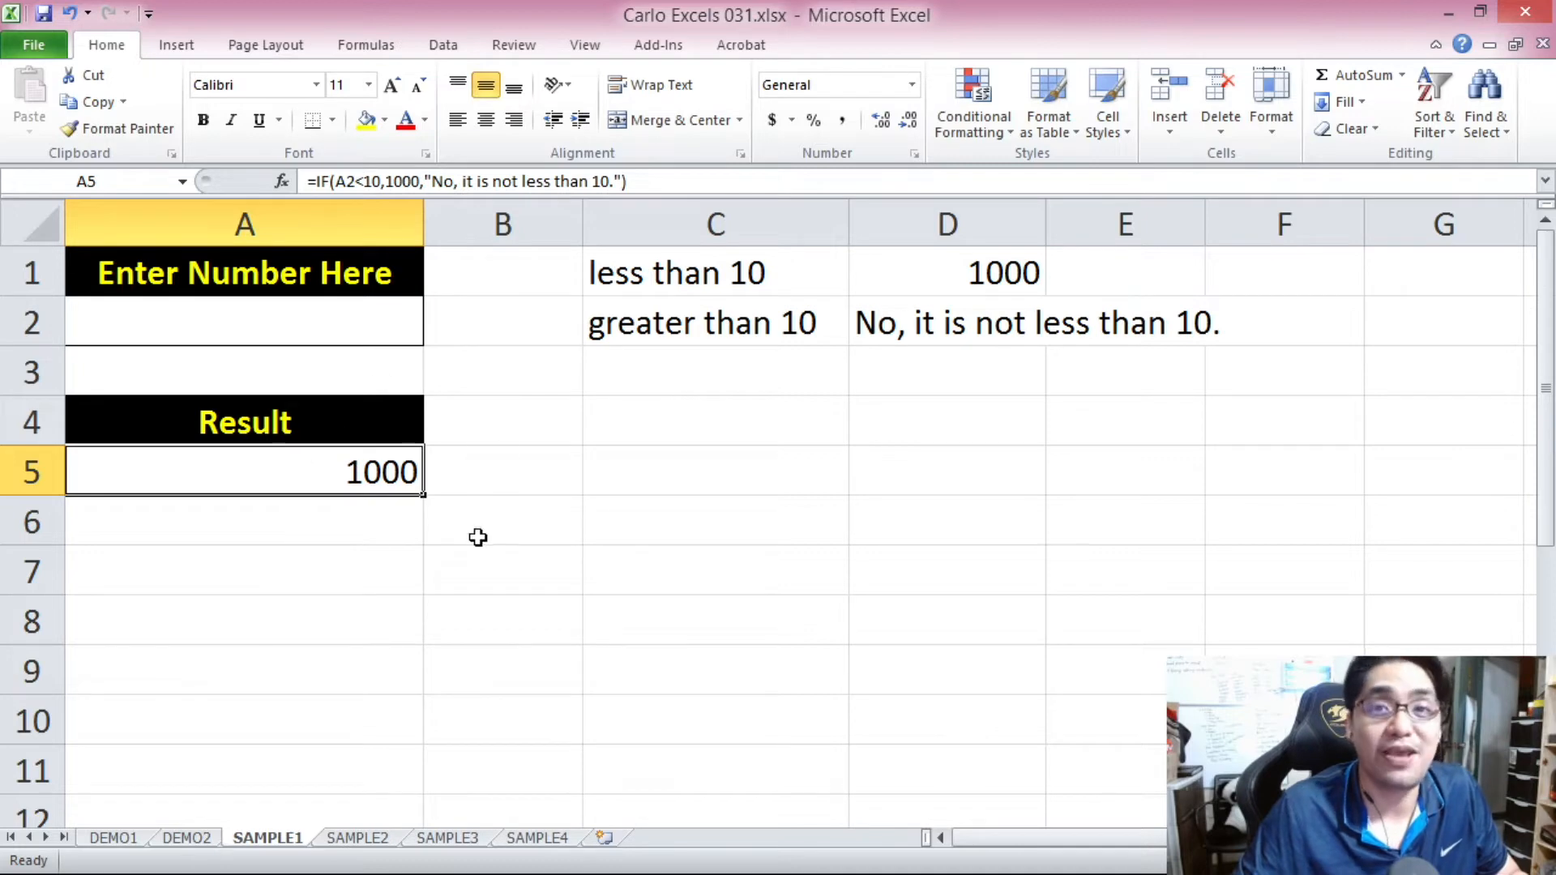
Test the formula by entering the numbers 0 through 9 one after another in cell A2.
{"action": "left_click", "coordinate": [387, 324]}
{"action": "type", "text": "0"}
{"action": "left_click", "coordinate": [516, 415]}
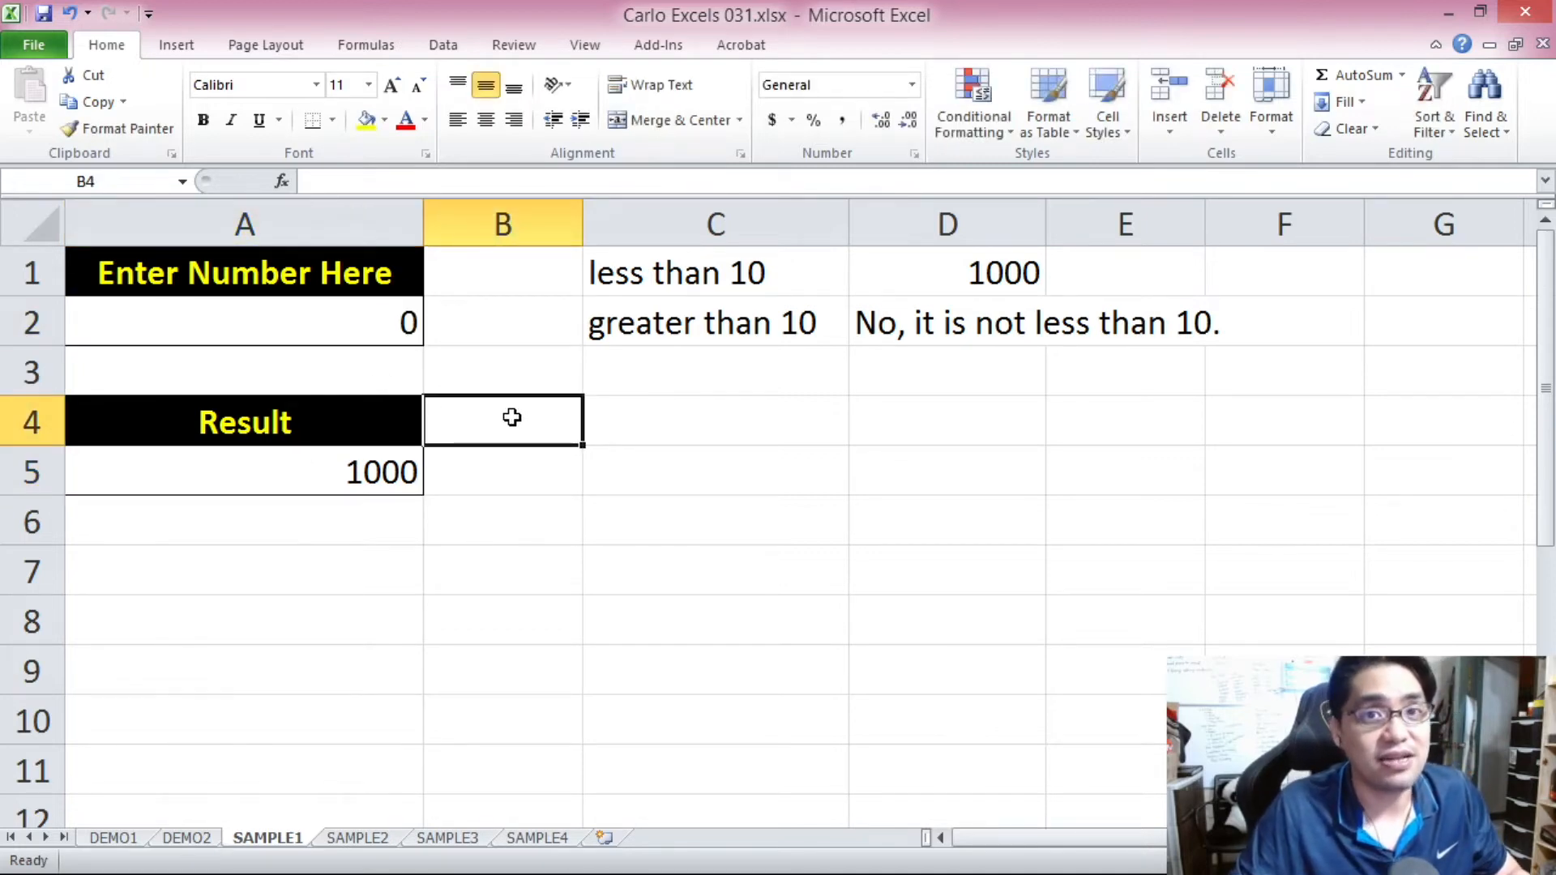
{"action": "left_click", "coordinate": [389, 459]}
{"action": "left_click", "coordinate": [397, 319]}
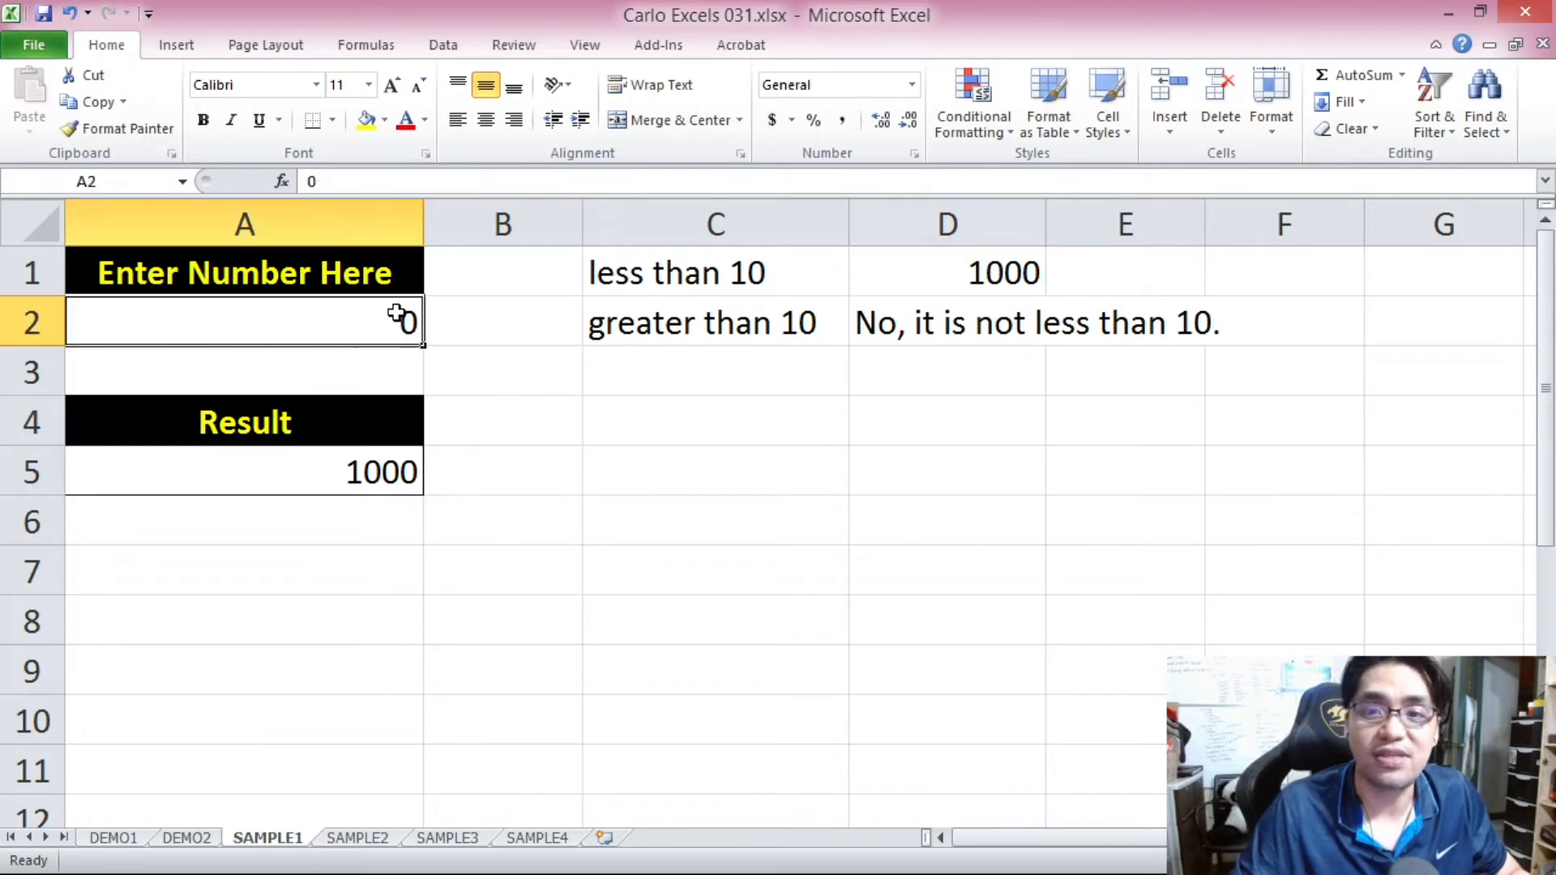
{"action": "type", "text": "1"}
{"action": "left_click", "coordinate": [470, 392]}
{"action": "left_click", "coordinate": [364, 313]}
{"action": "type", "text": "2"}
{"action": "left_click", "coordinate": [409, 474]}
{"action": "left_click", "coordinate": [392, 316]}
{"action": "type", "text": "3"}
{"action": "left_click", "coordinate": [394, 384]}
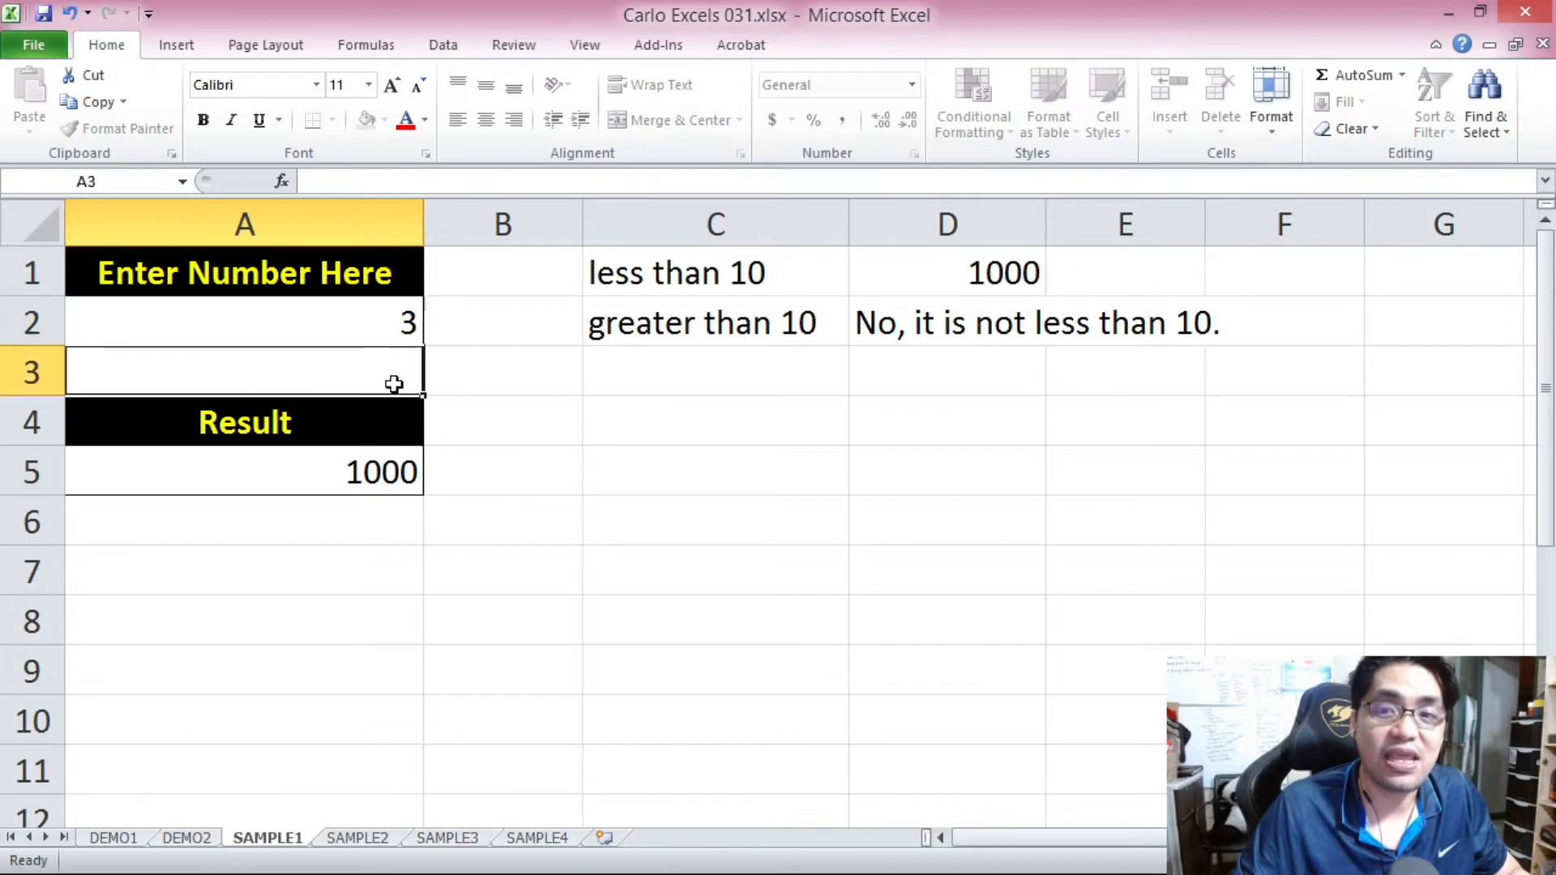
{"action": "left_click", "coordinate": [392, 325]}
{"action": "type", "text": "4"}
{"action": "left_click", "coordinate": [394, 377]}
{"action": "left_click", "coordinate": [389, 324]}
{"action": "type", "text": "5"}
{"action": "left_click", "coordinate": [391, 372]}
{"action": "left_click", "coordinate": [393, 328]}
{"action": "type", "text": "6"}
{"action": "left_click", "coordinate": [393, 366]}
{"action": "left_click", "coordinate": [384, 289]}
{"action": "left_click", "coordinate": [387, 320]}
{"action": "type", "text": "7"}
{"action": "left_click", "coordinate": [389, 369]}
{"action": "left_click", "coordinate": [386, 319]}
{"action": "type", "text": "8"}
{"action": "left_click", "coordinate": [388, 375]}
{"action": "left_click", "coordinate": [376, 319]}
{"action": "type", "text": "9"}
{"action": "left_click", "coordinate": [382, 375]}
Enter 10 in cell A2 and check the formula's result in A5.
{"action": "left_click", "coordinate": [400, 330]}
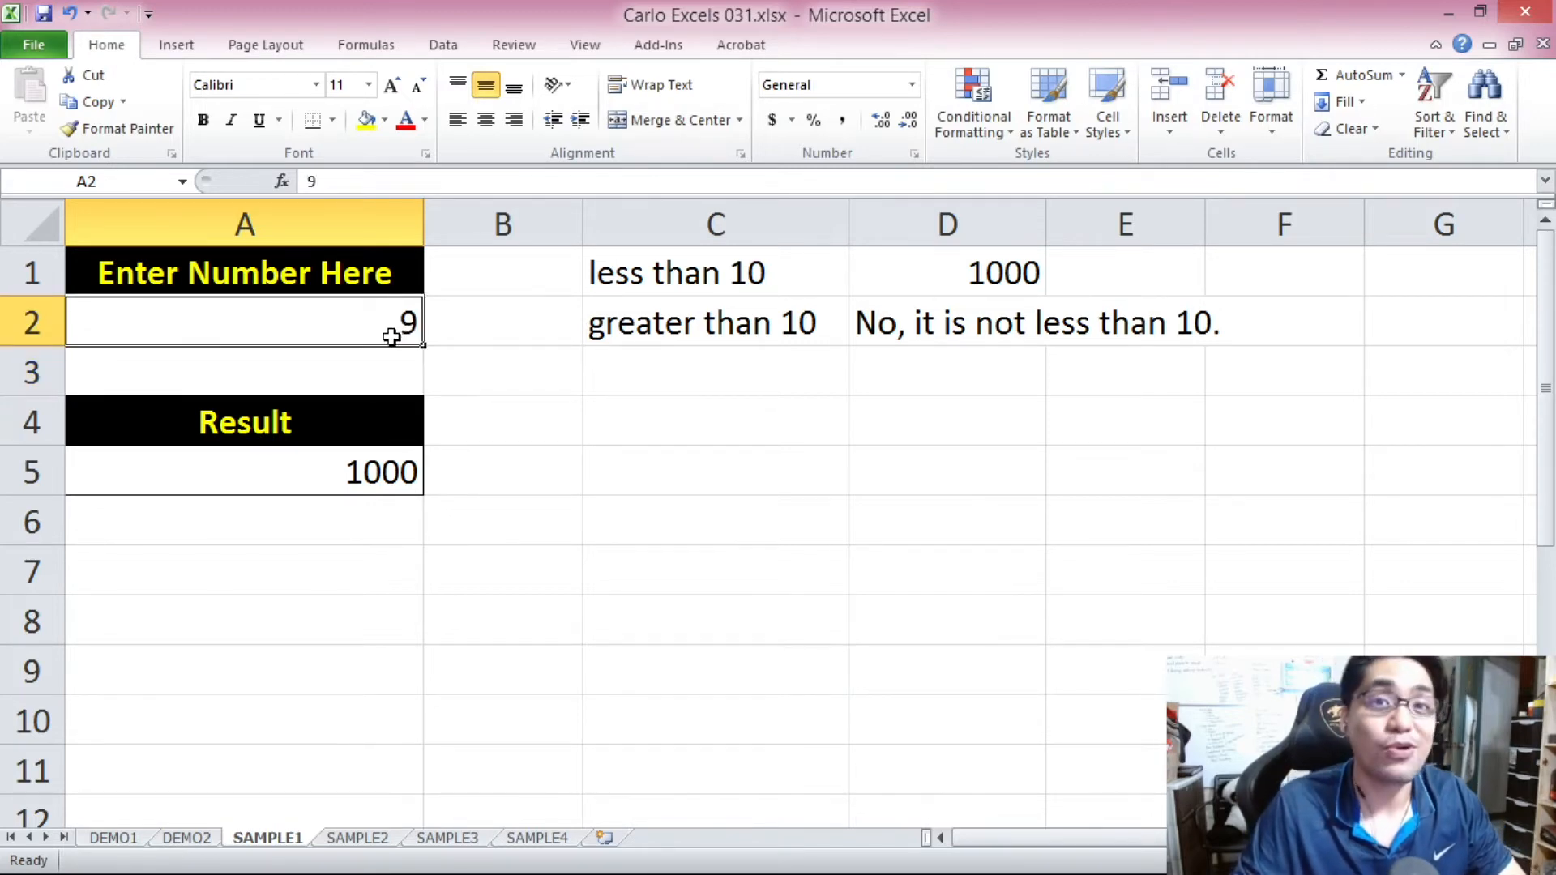
{"action": "type", "text": "10"}
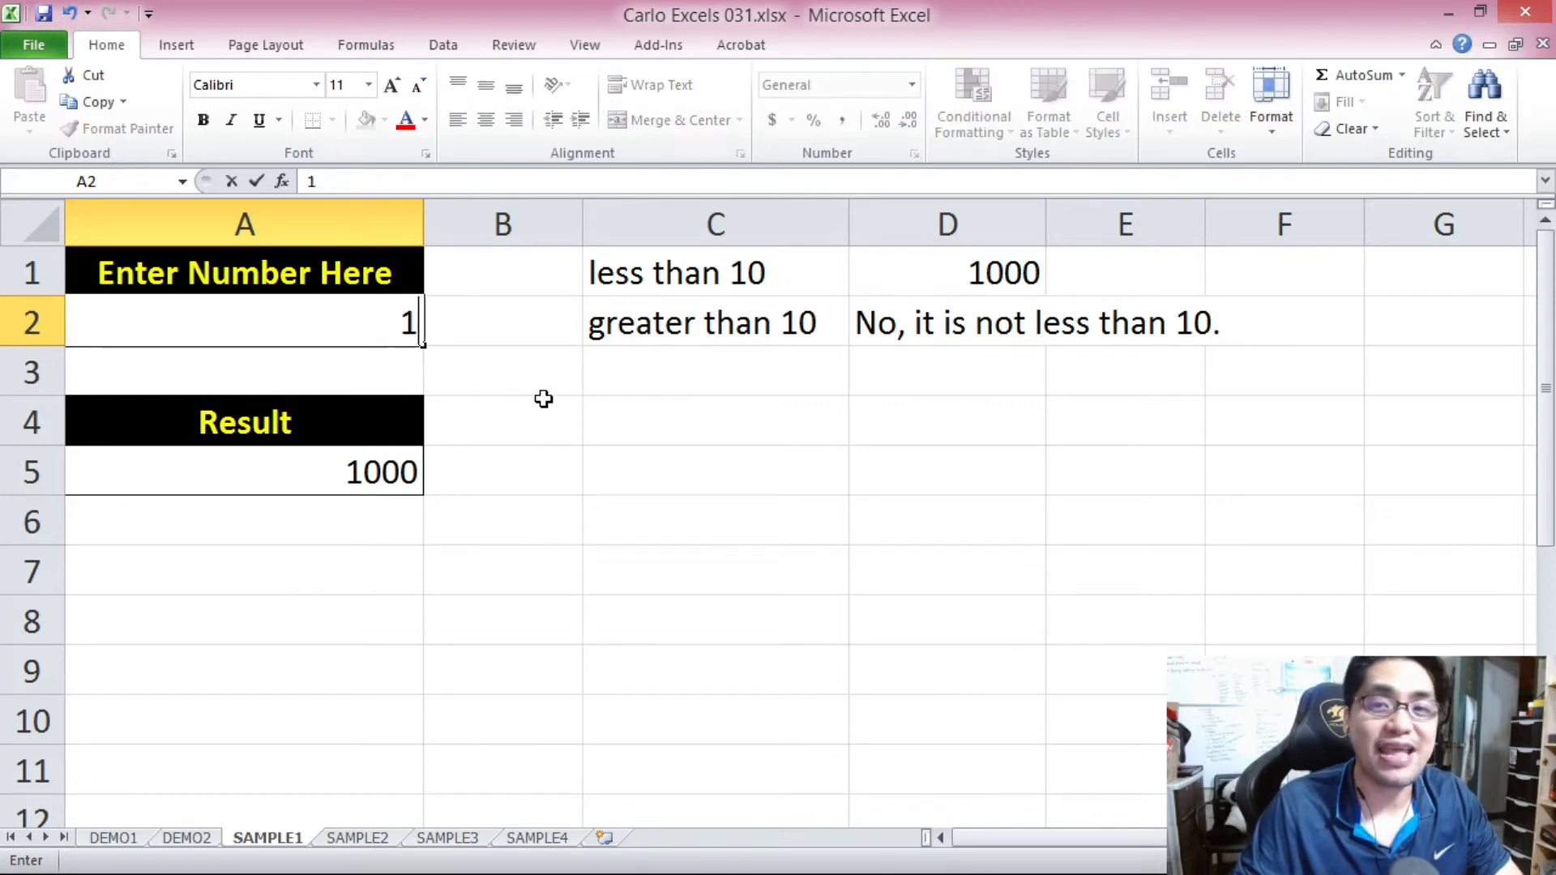
{"action": "left_click", "coordinate": [515, 377]}
{"action": "left_click", "coordinate": [374, 486]}
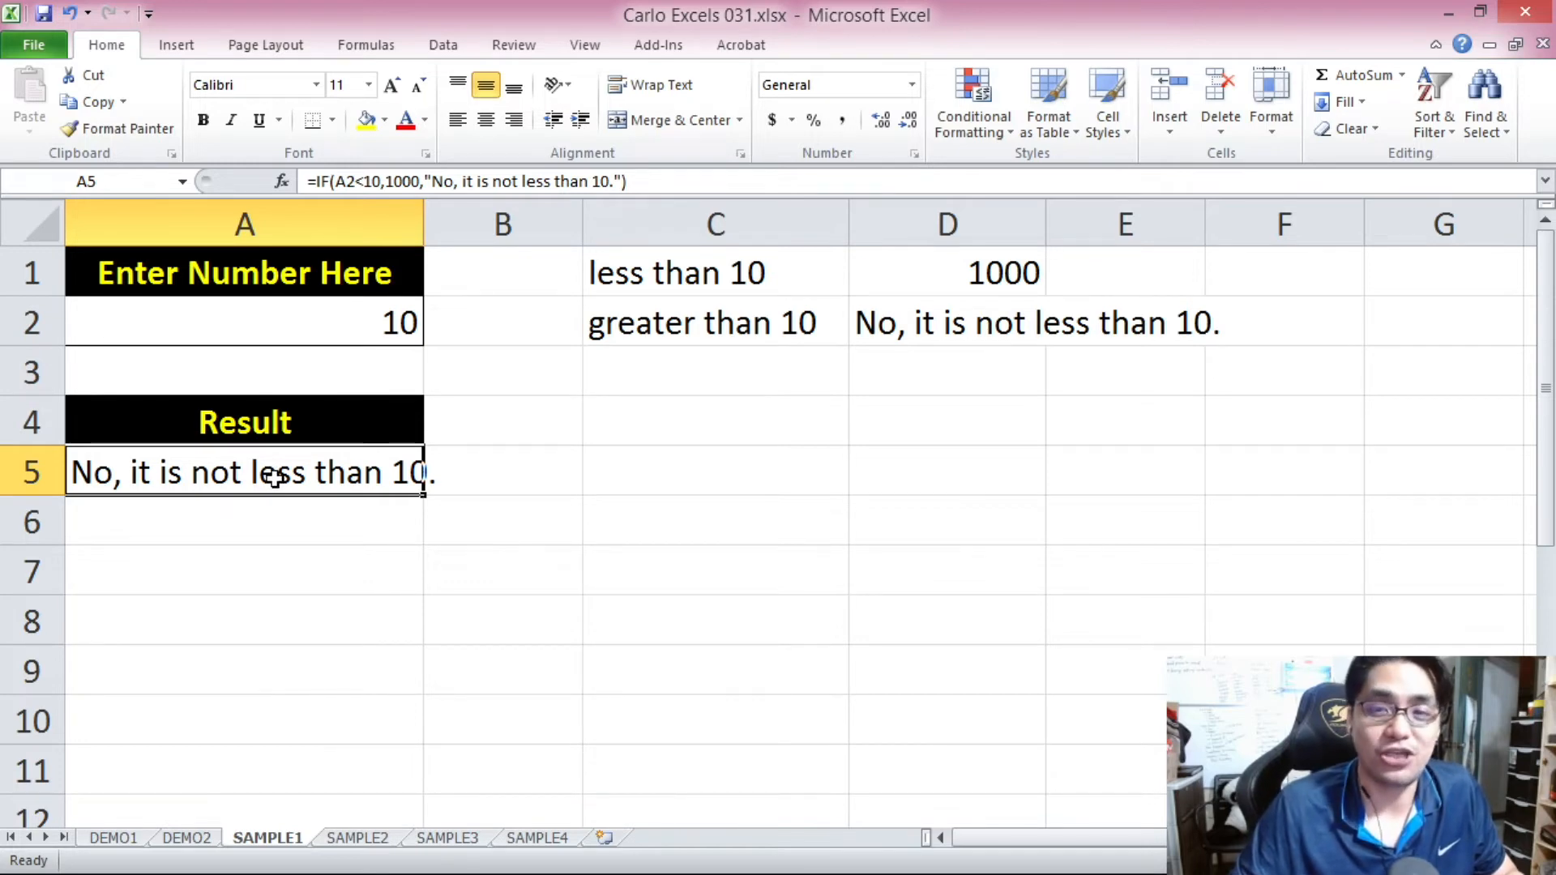
{"action": "left_click", "coordinate": [355, 525]}
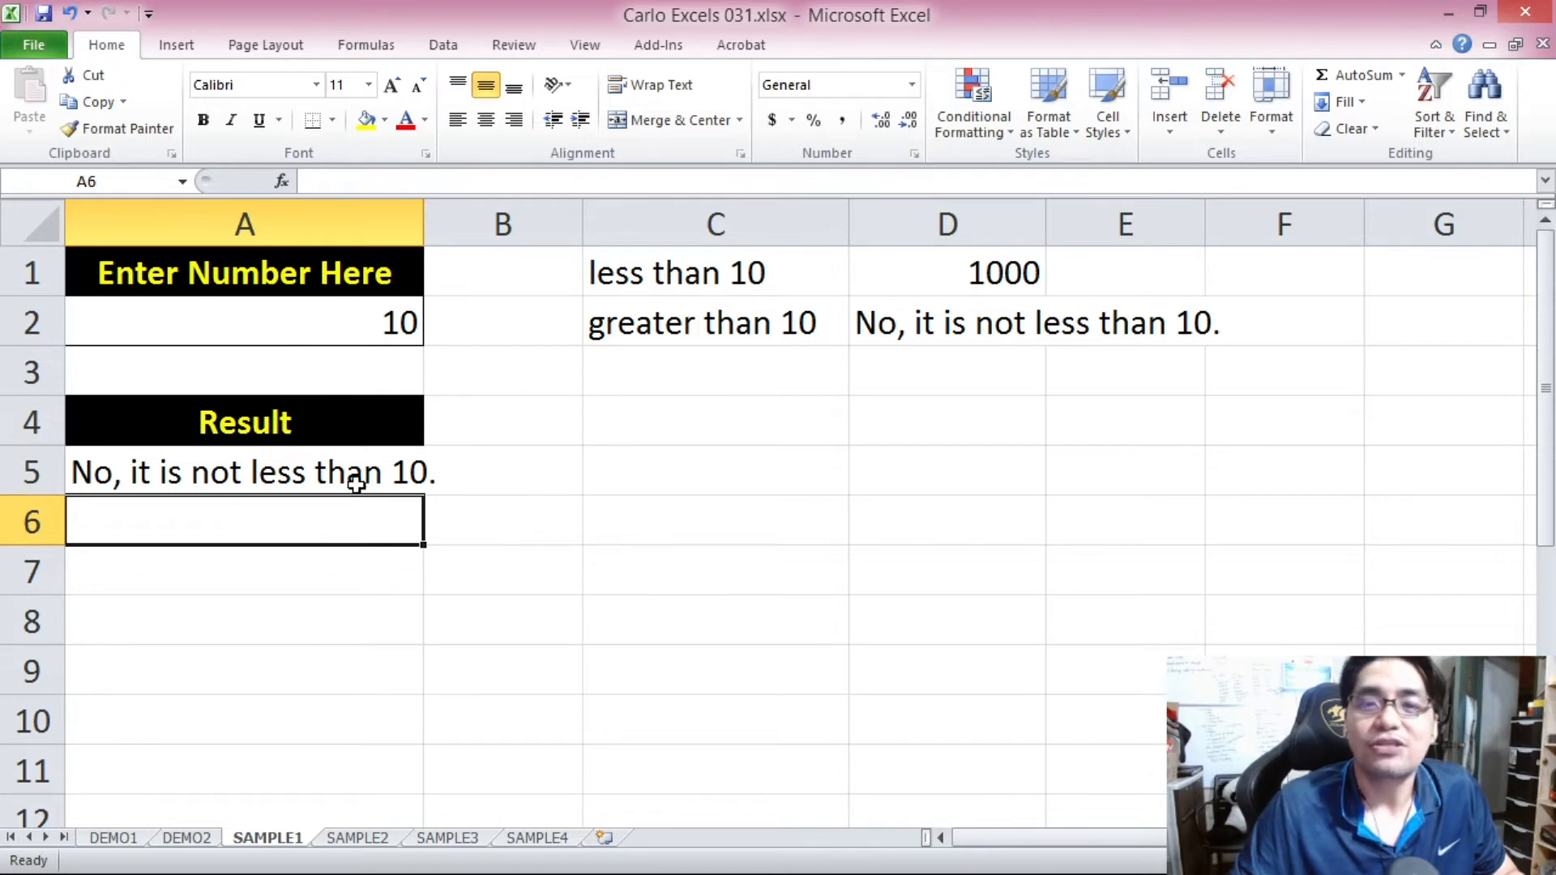
{"action": "left_click", "coordinate": [356, 484]}
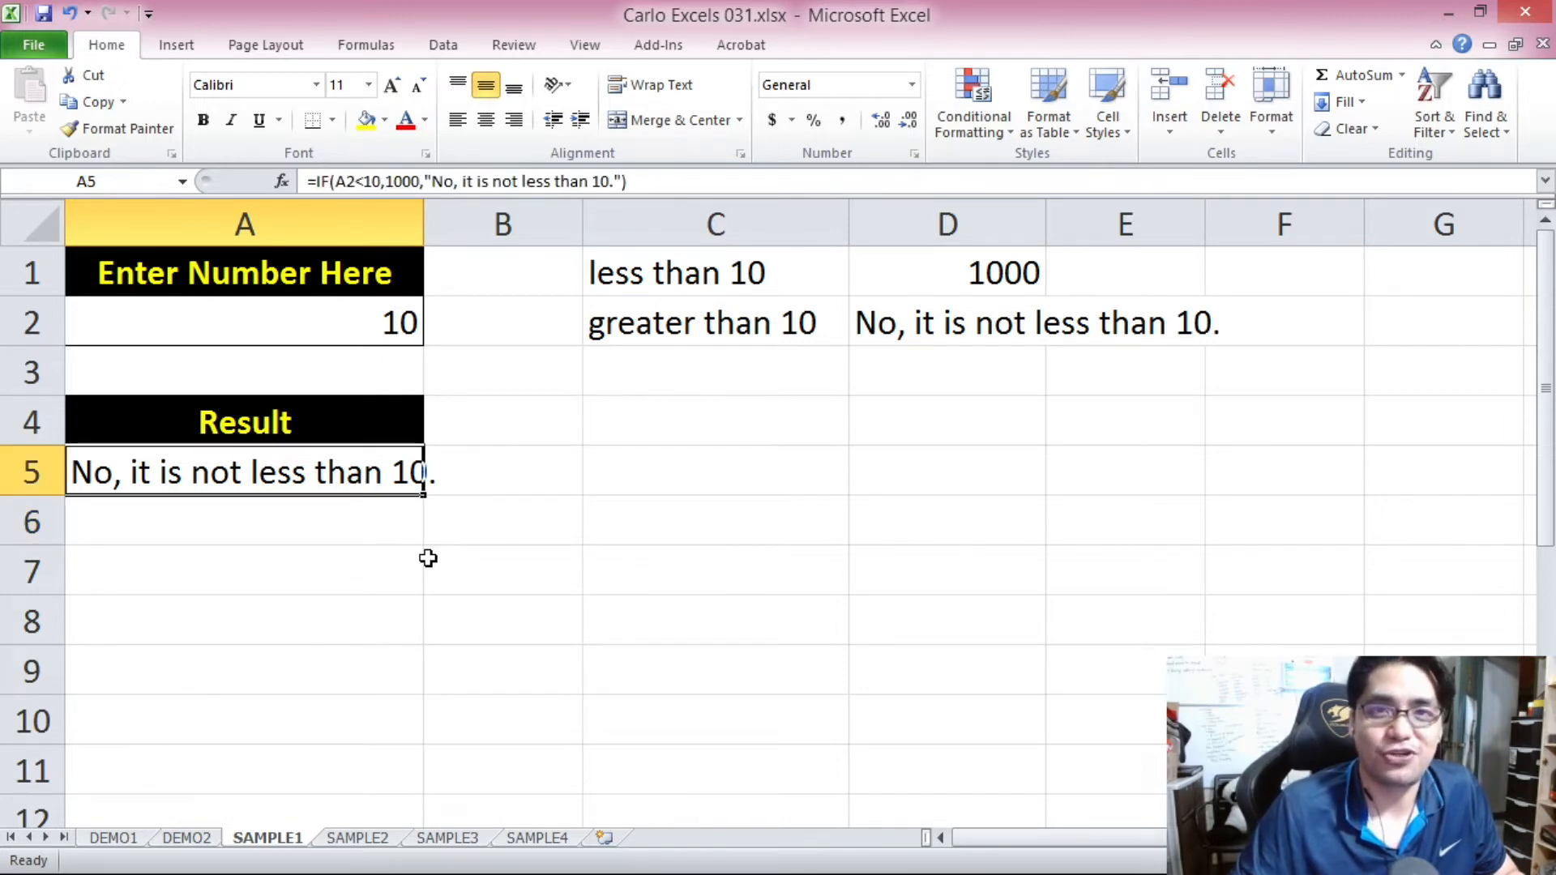
Switch to the SAMPLE2 worksheet with the password example.
{"action": "key", "text": "ctrl+Page_Down"}
{"action": "left_click", "coordinate": [336, 612]}
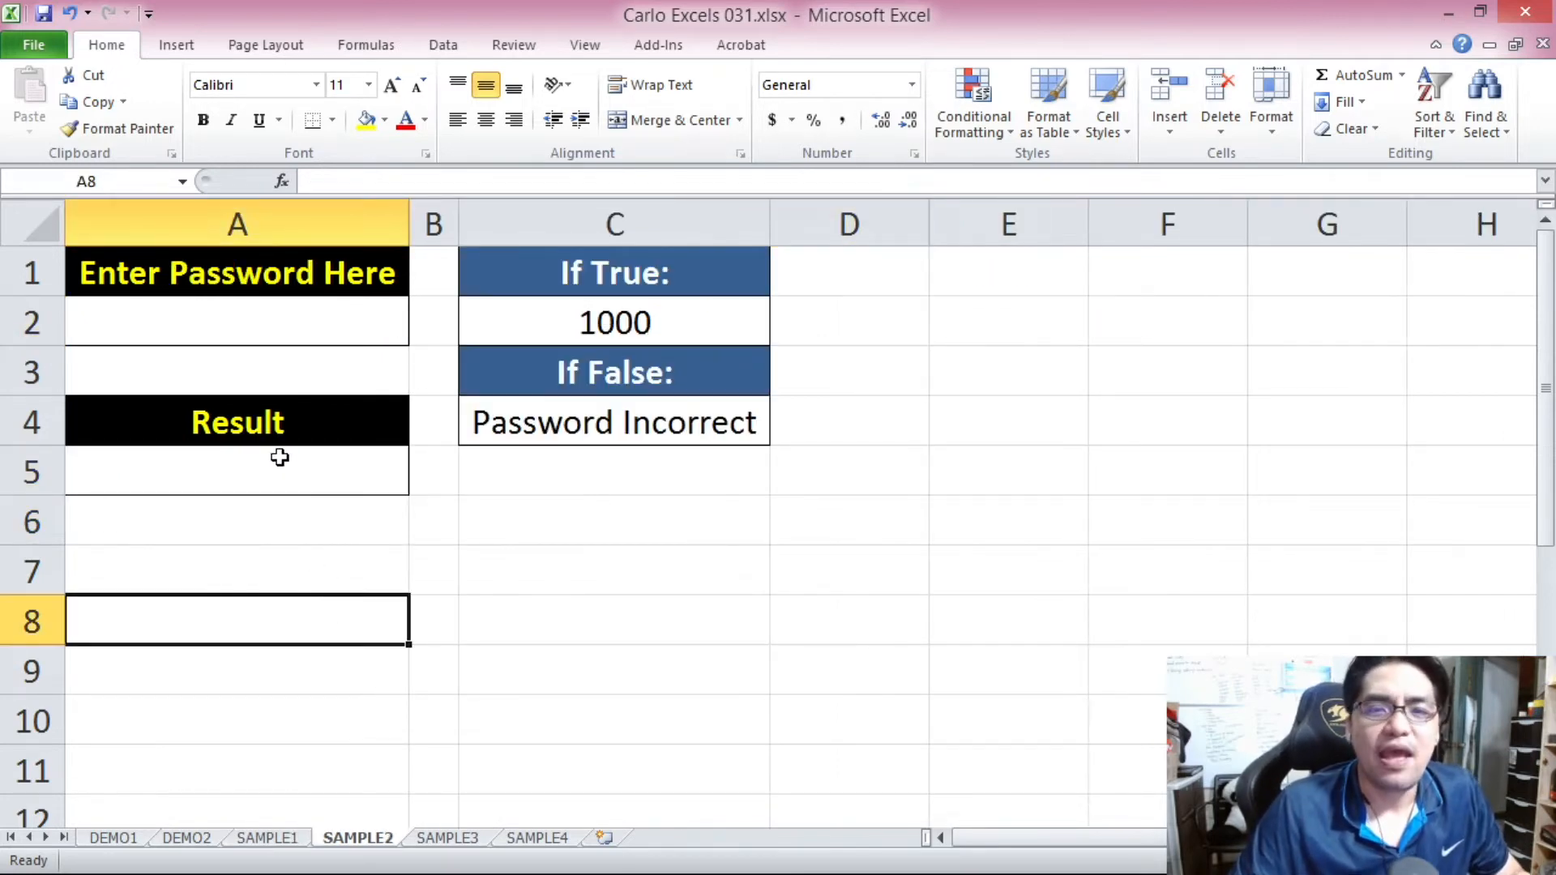
Enter a sample password in A2 under Enter Password Here, and clear the cell again.
{"action": "left_click", "coordinate": [252, 324]}
{"action": "type", "text": "car"}
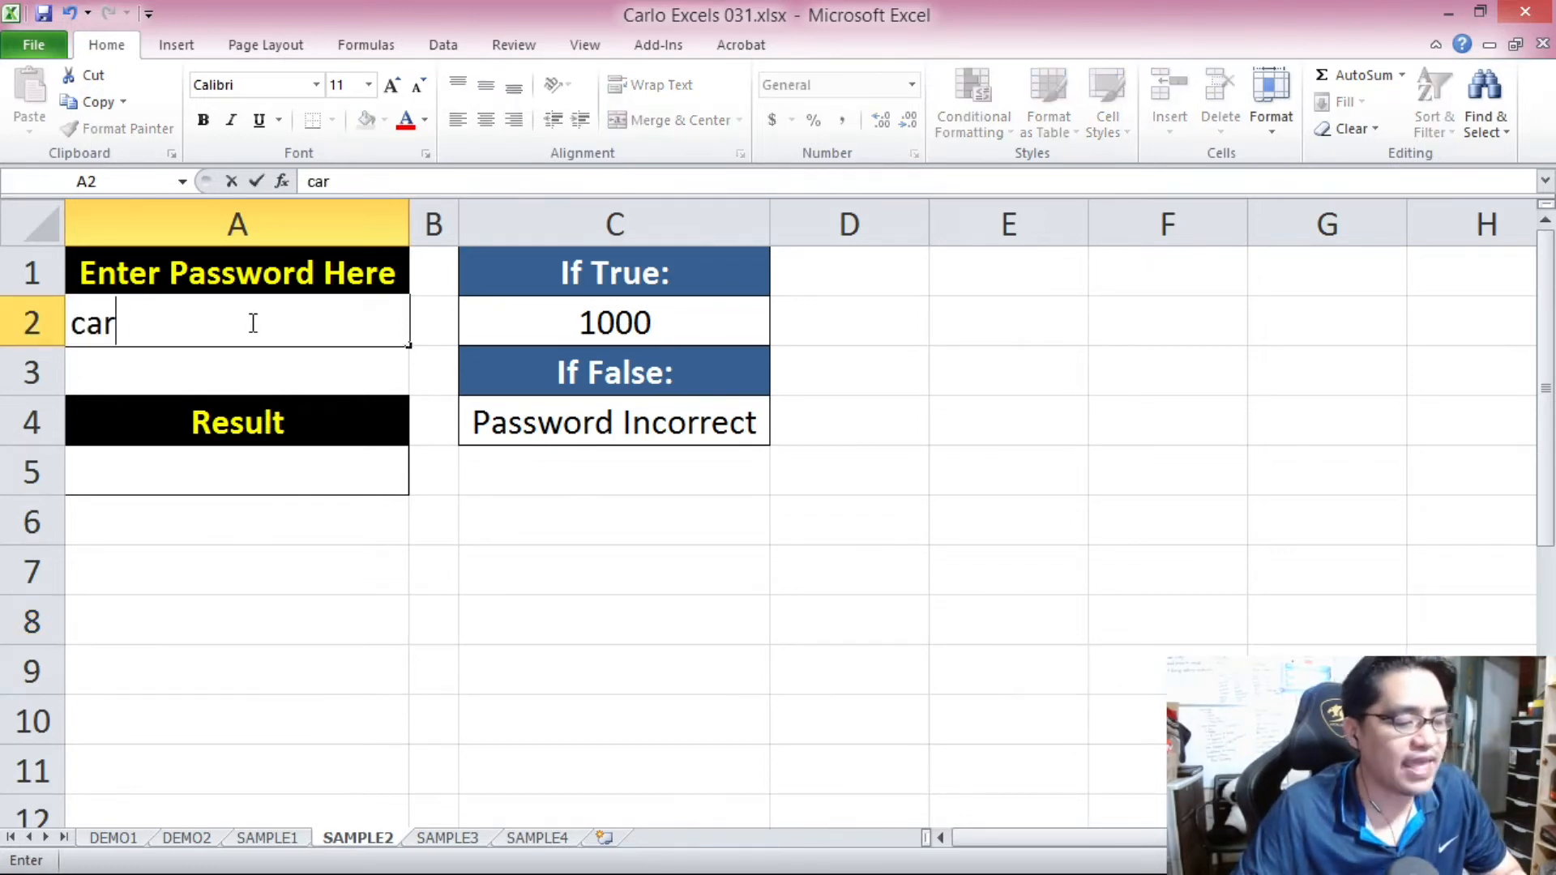
{"action": "type", "text": "loesdasda"}
{"action": "key", "text": "Return"}
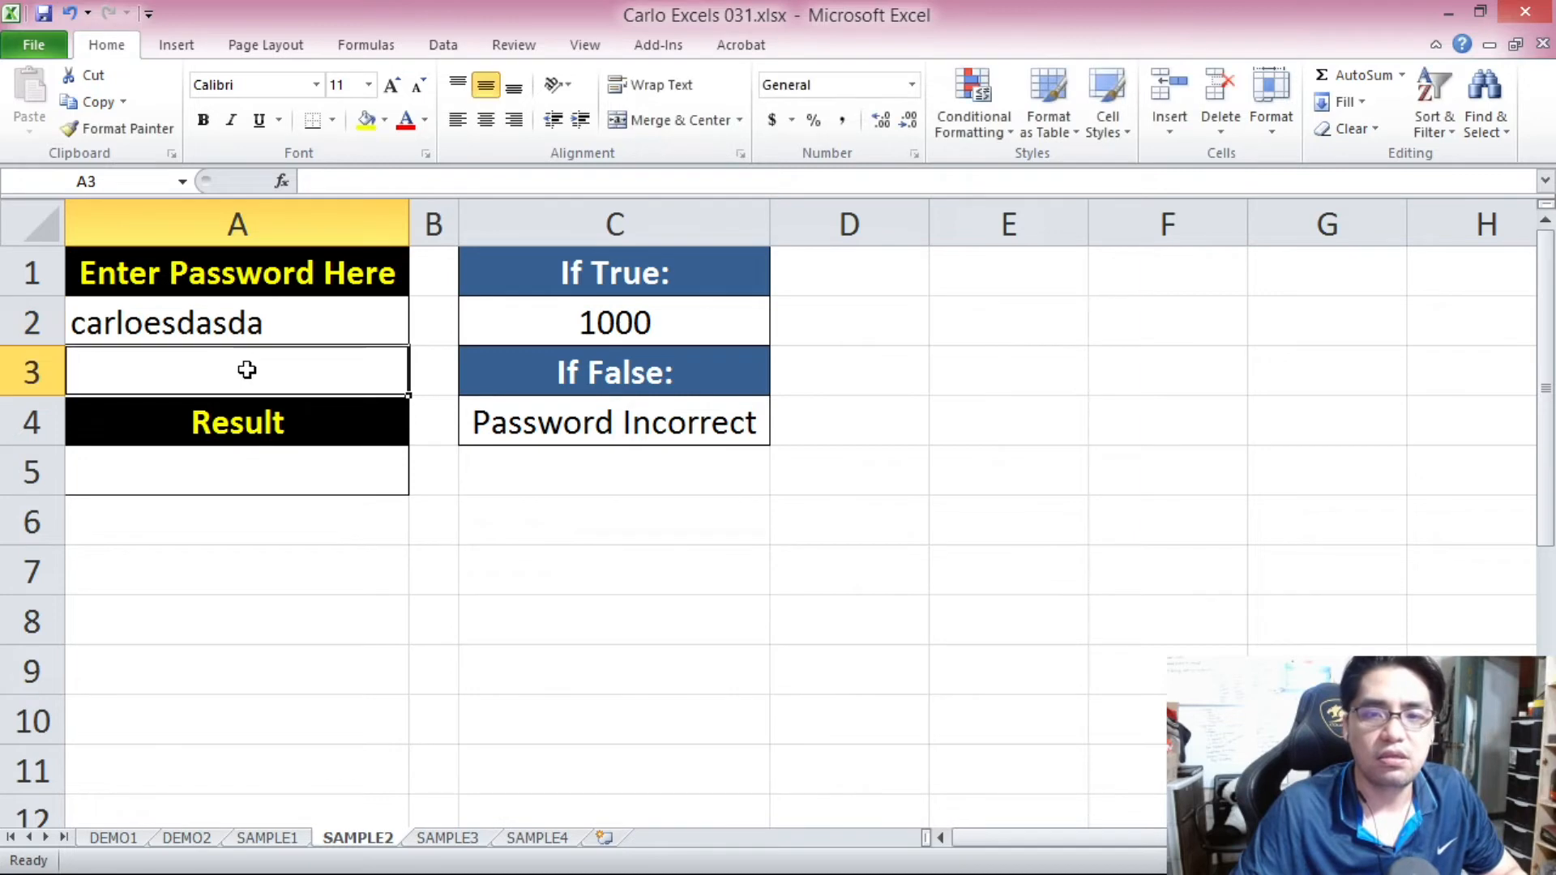
{"action": "left_click", "coordinate": [301, 438]}
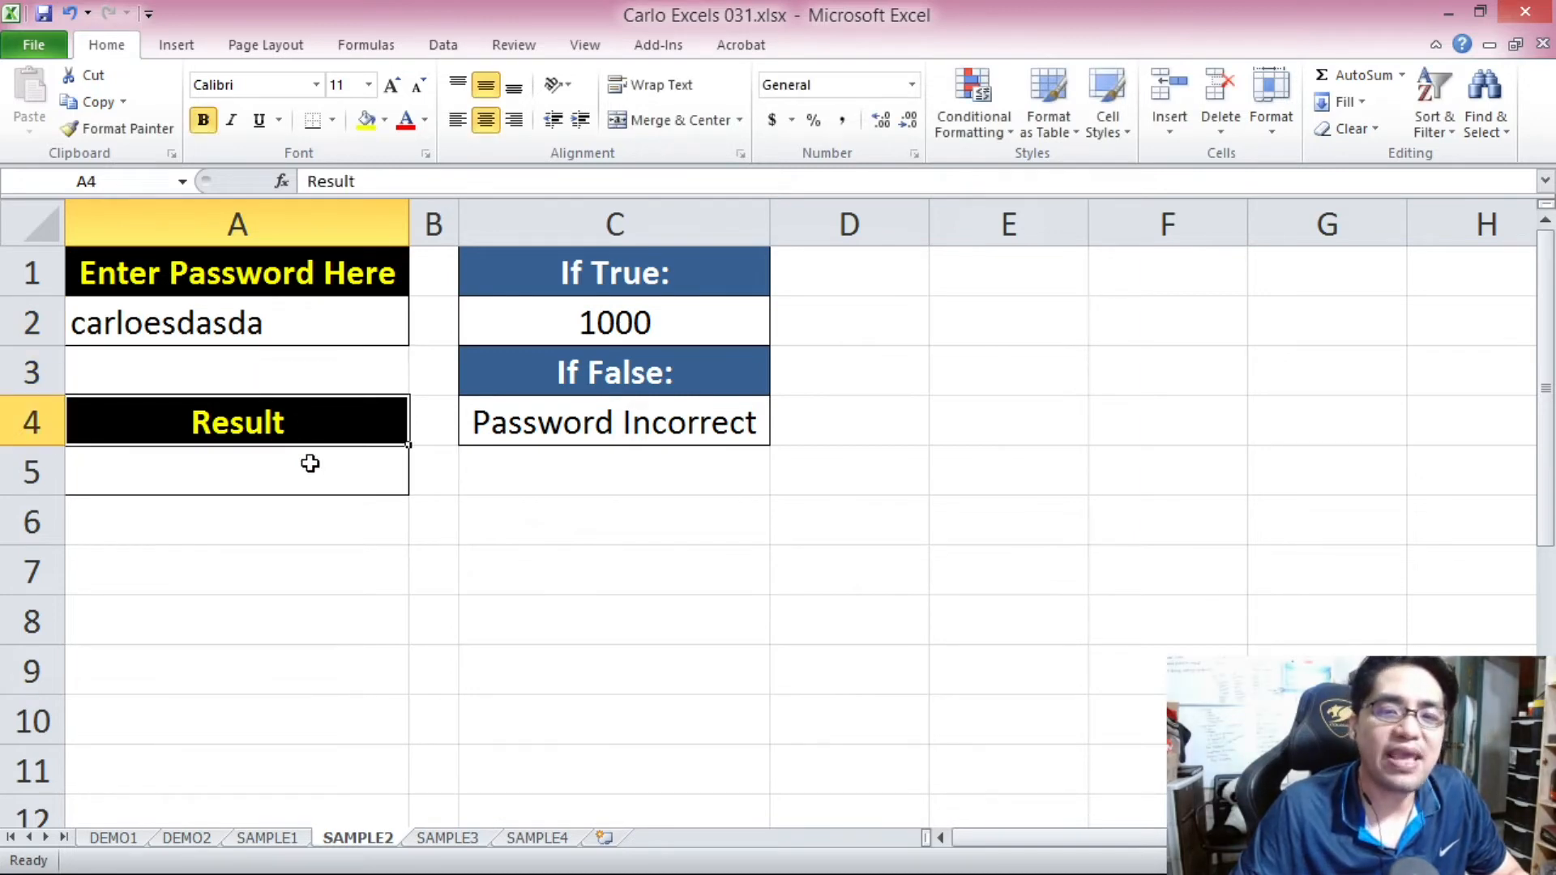
{"action": "left_click", "coordinate": [307, 323]}
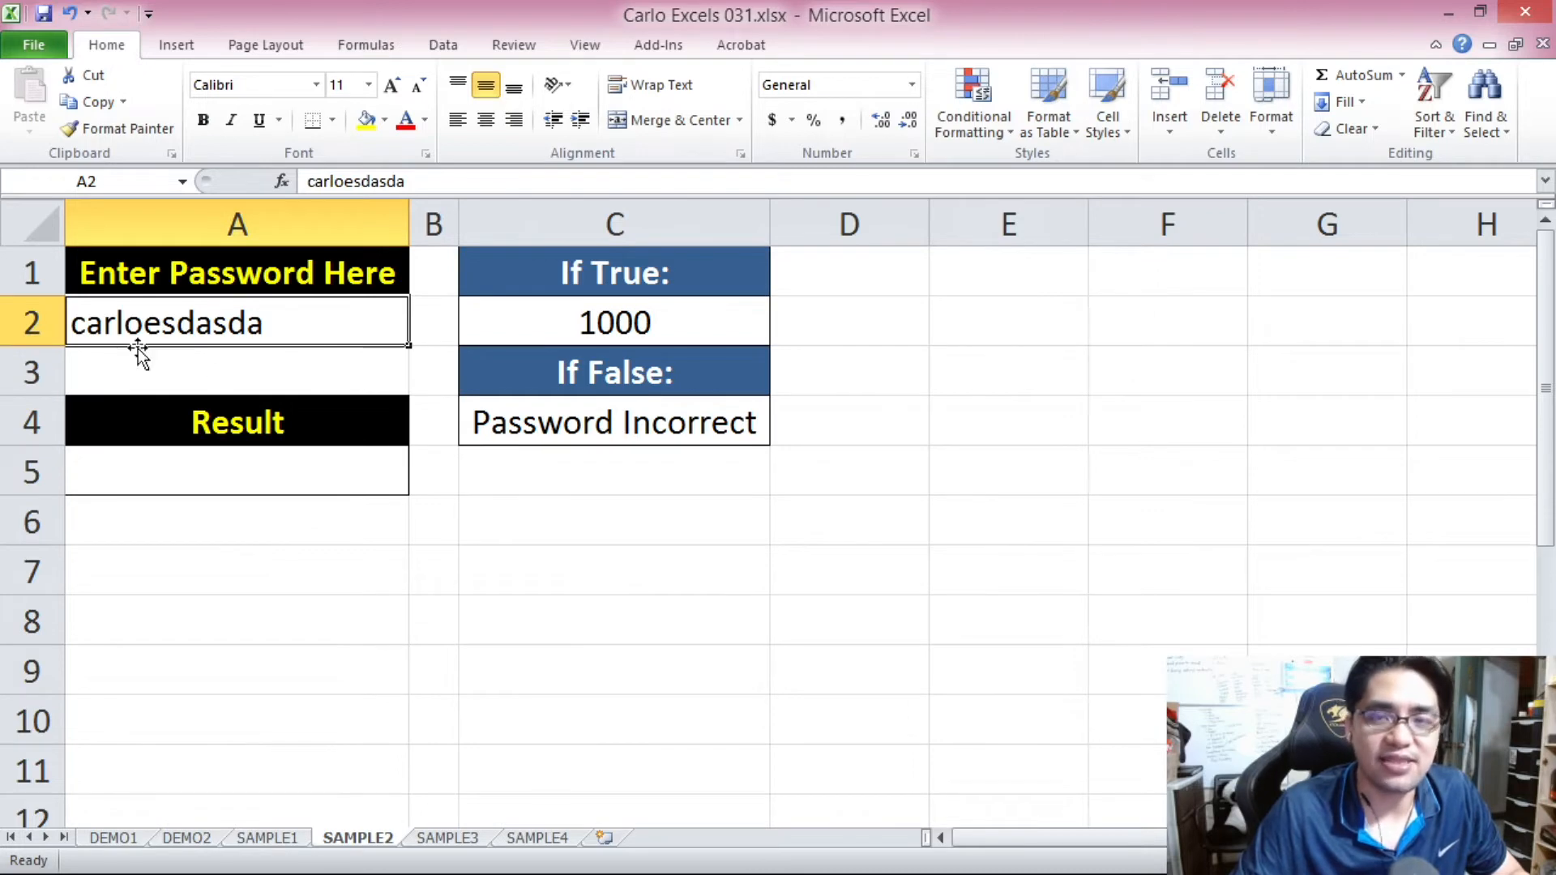
{"action": "key", "text": "Delete"}
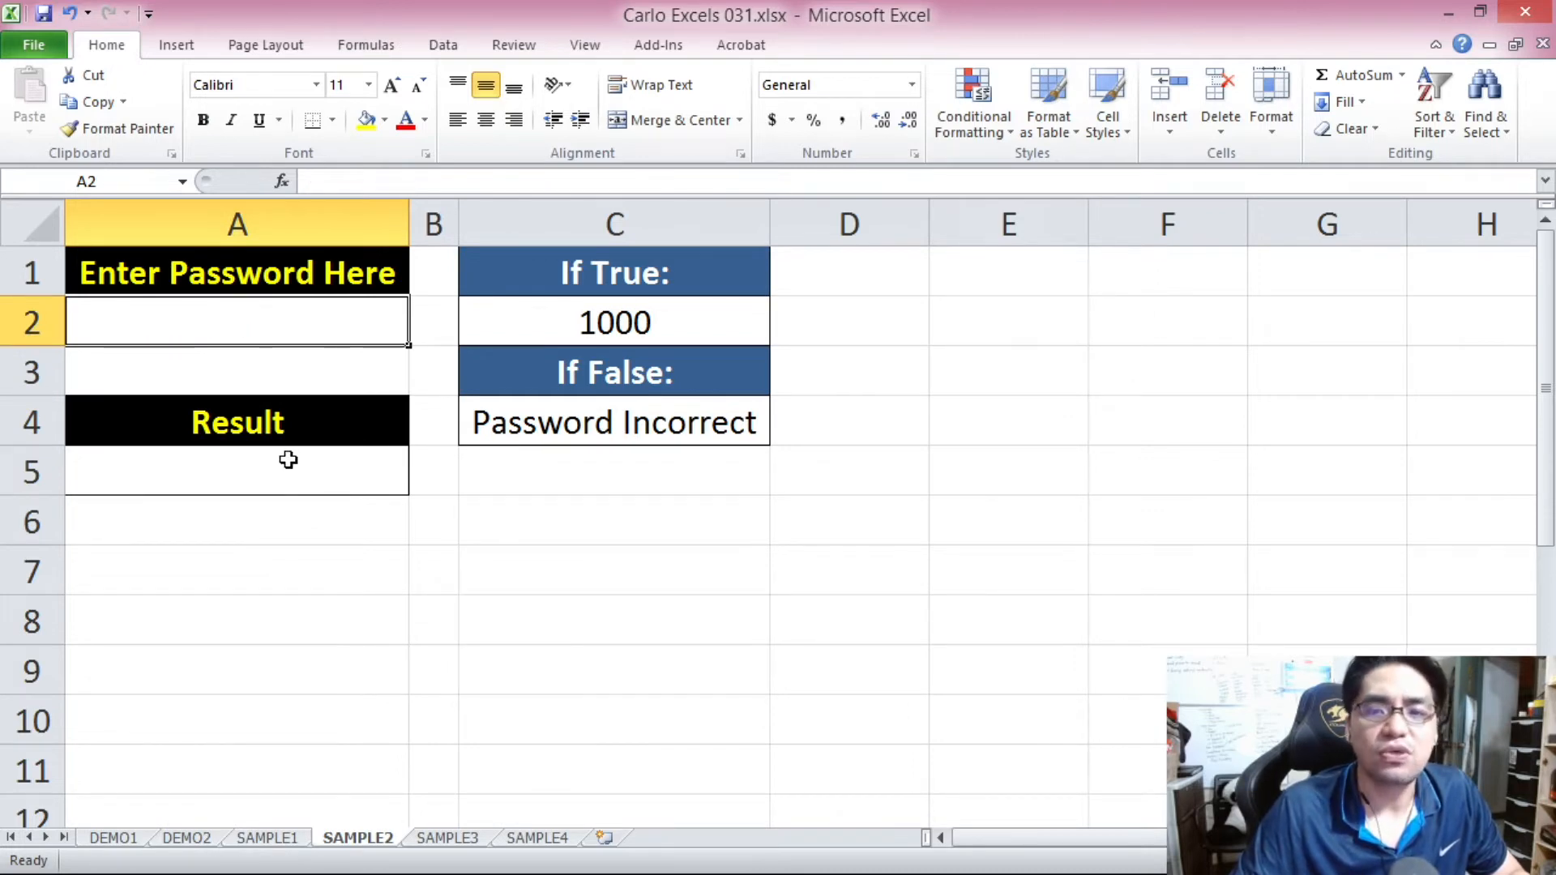
Enter the reference password in cell C6 below the true and false values.
{"action": "left_click", "coordinate": [658, 537]}
{"action": "type", "text": "car"}
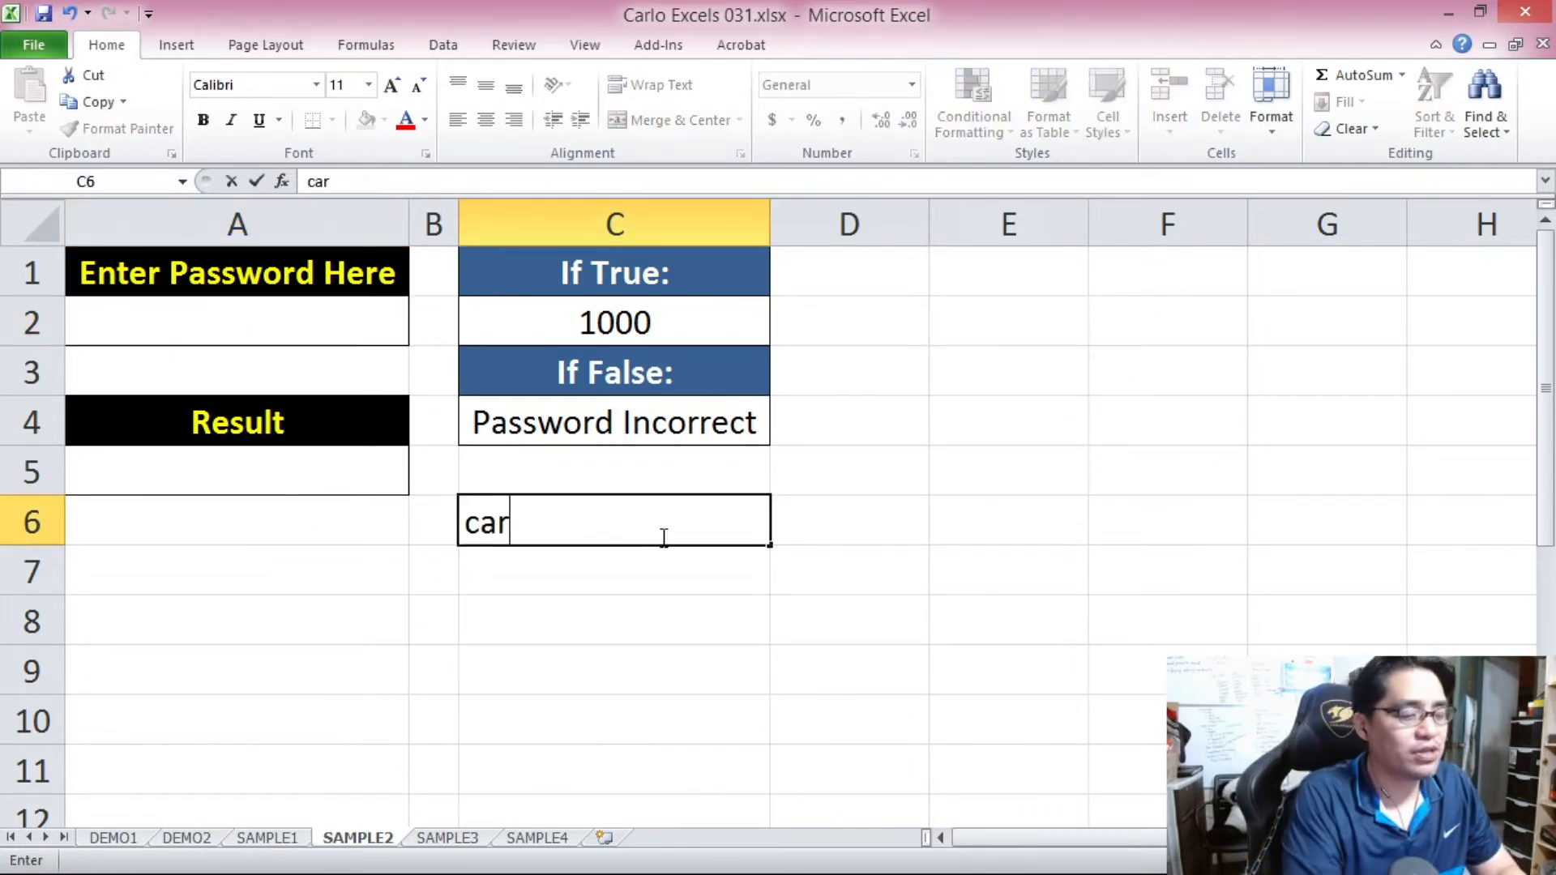
{"action": "type", "text": "loexcels"}
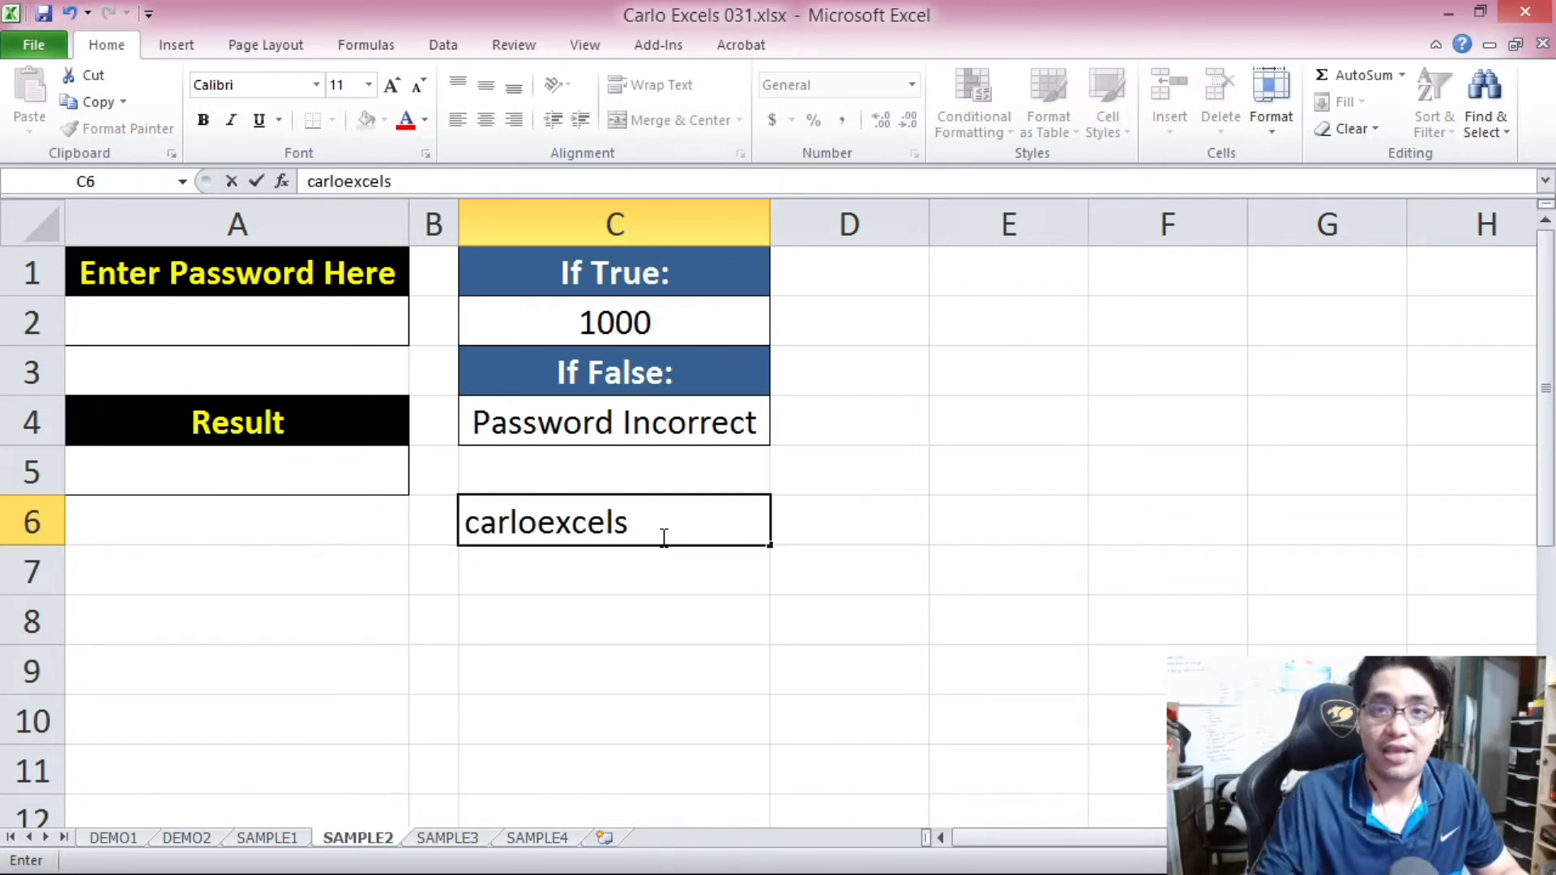
{"action": "left_click", "coordinate": [817, 531]}
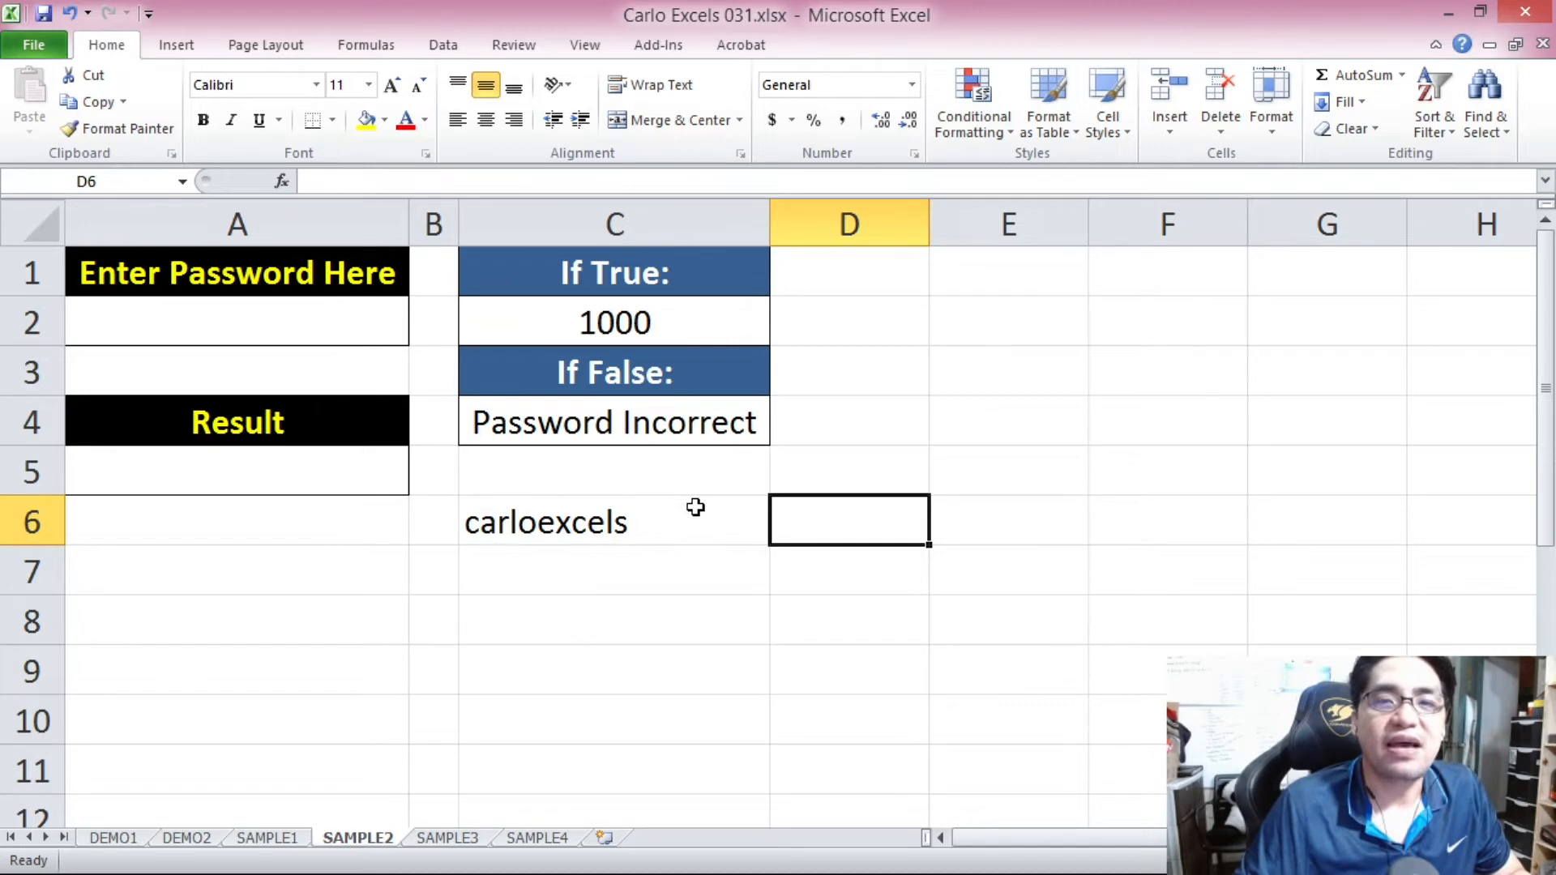
Review result cell A5, the If True and If False values, and try a replacement password in C6.
{"action": "left_click", "coordinate": [696, 533]}
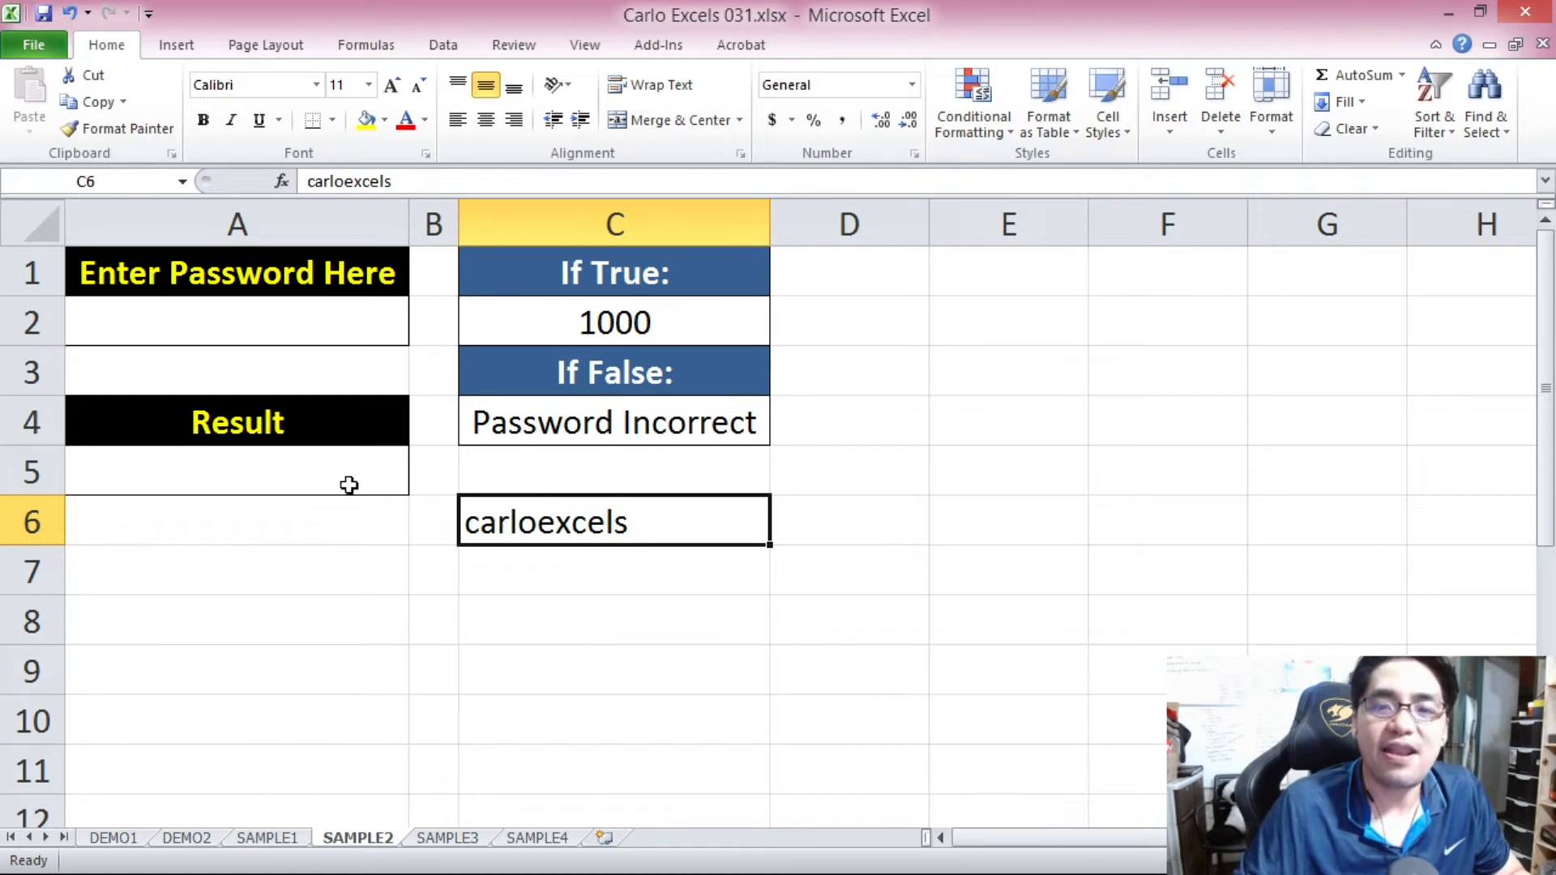
{"action": "left_click", "coordinate": [298, 459]}
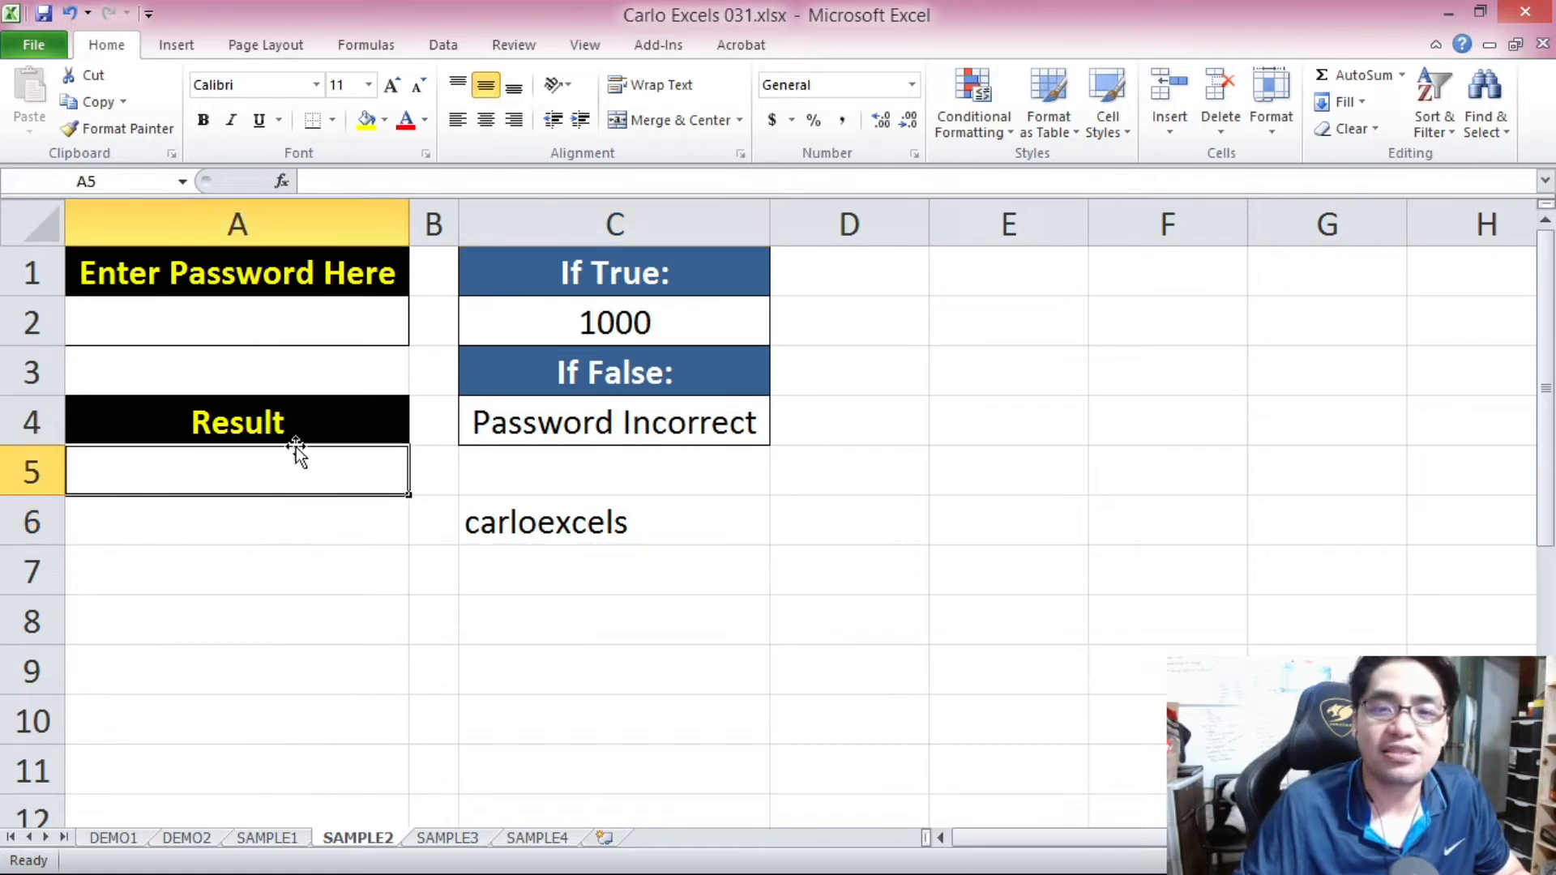
{"action": "left_click", "coordinate": [652, 320]}
{"action": "left_click", "coordinate": [663, 523]}
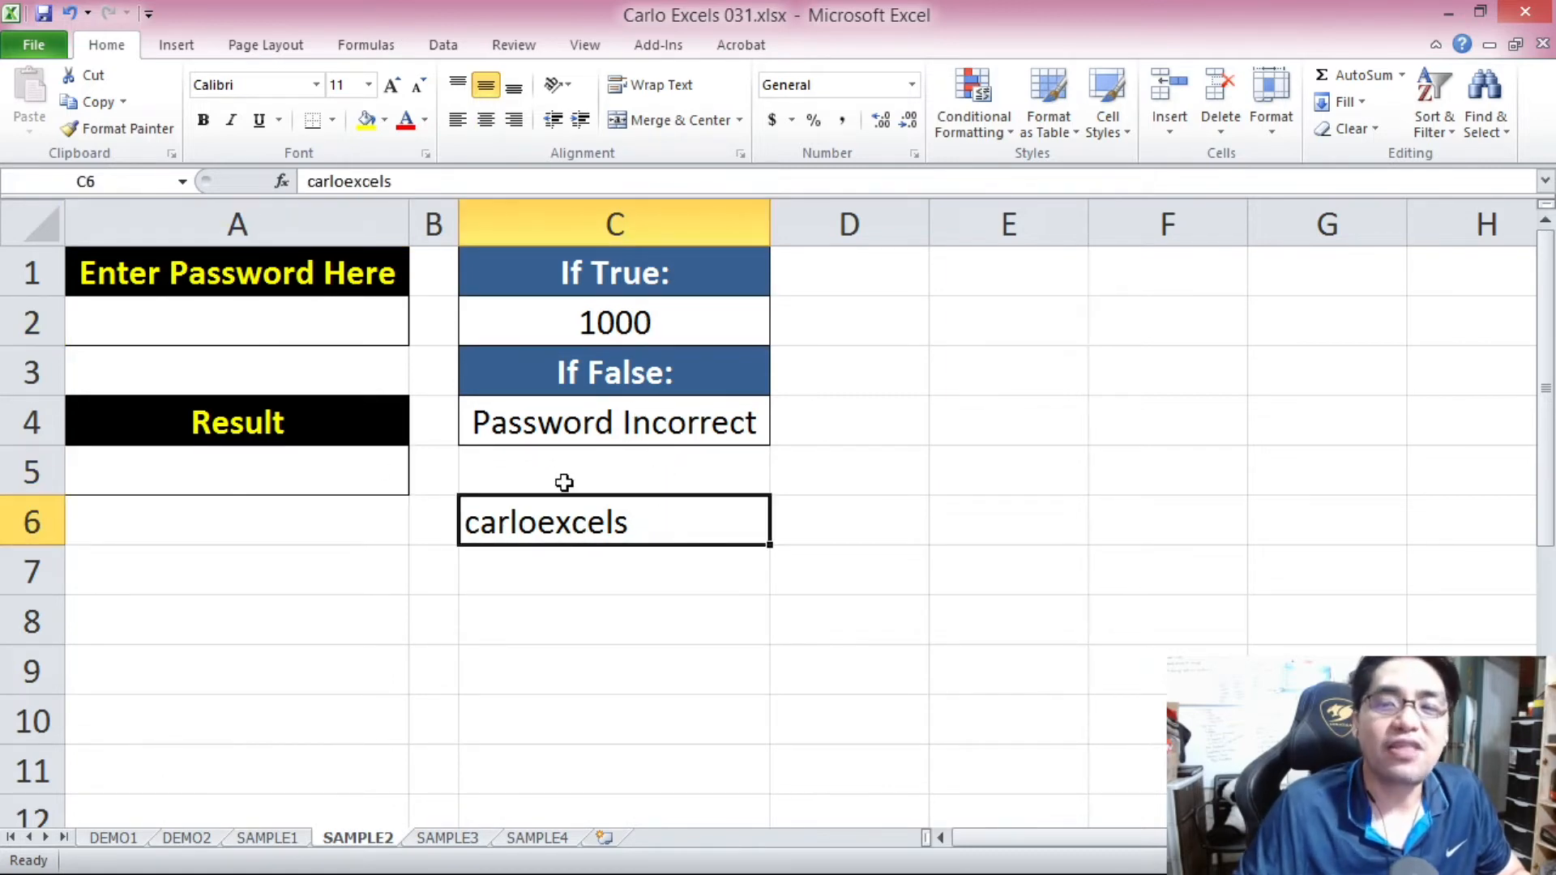
{"action": "type", "text": "dadadada"}
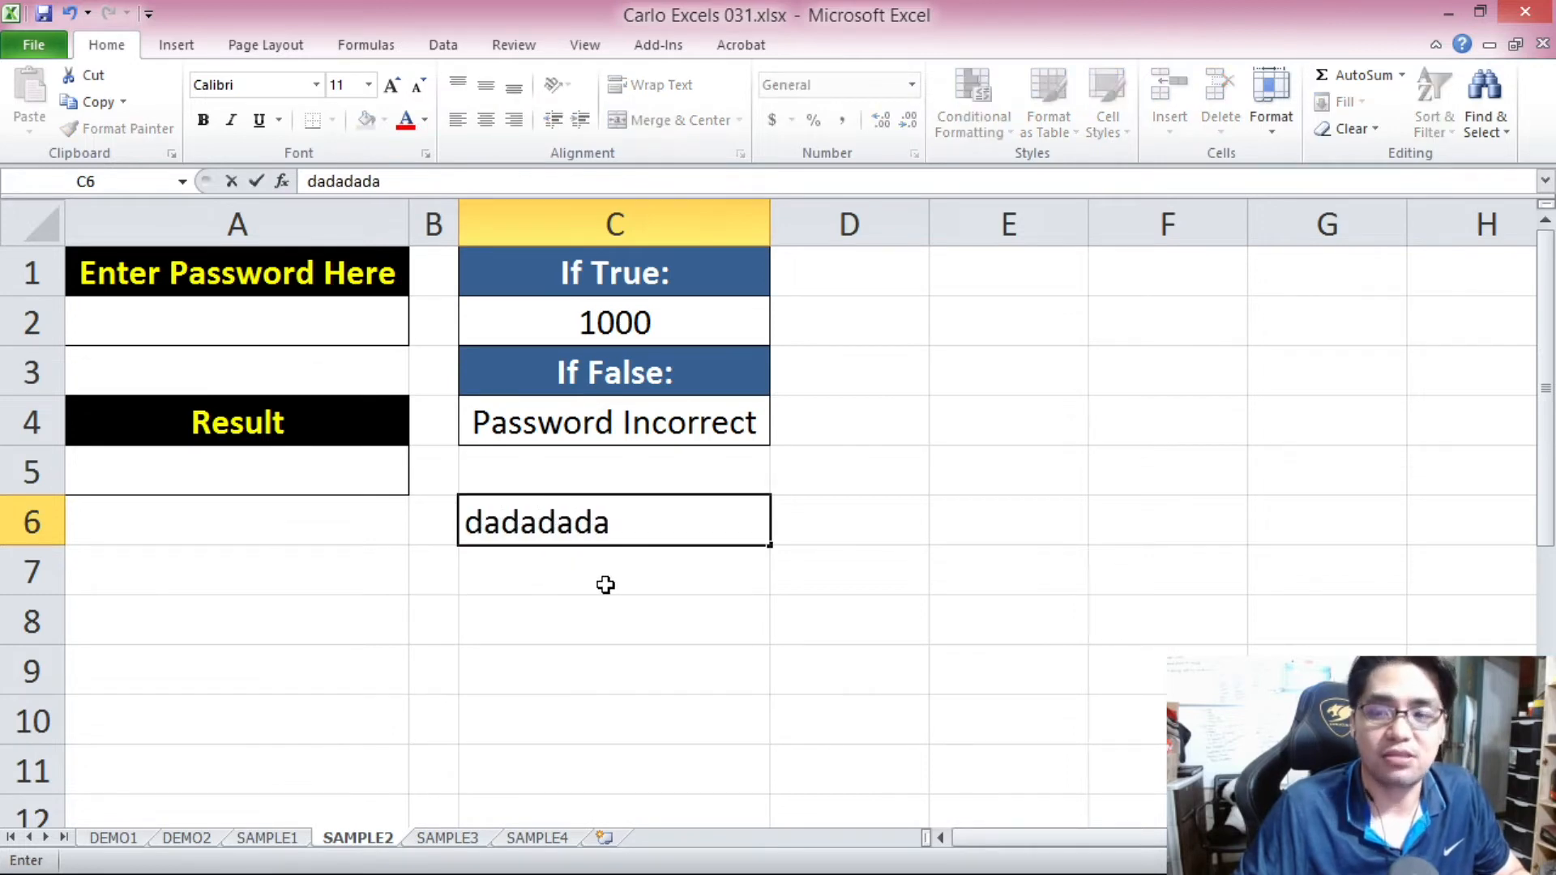
{"action": "key", "text": "Escape"}
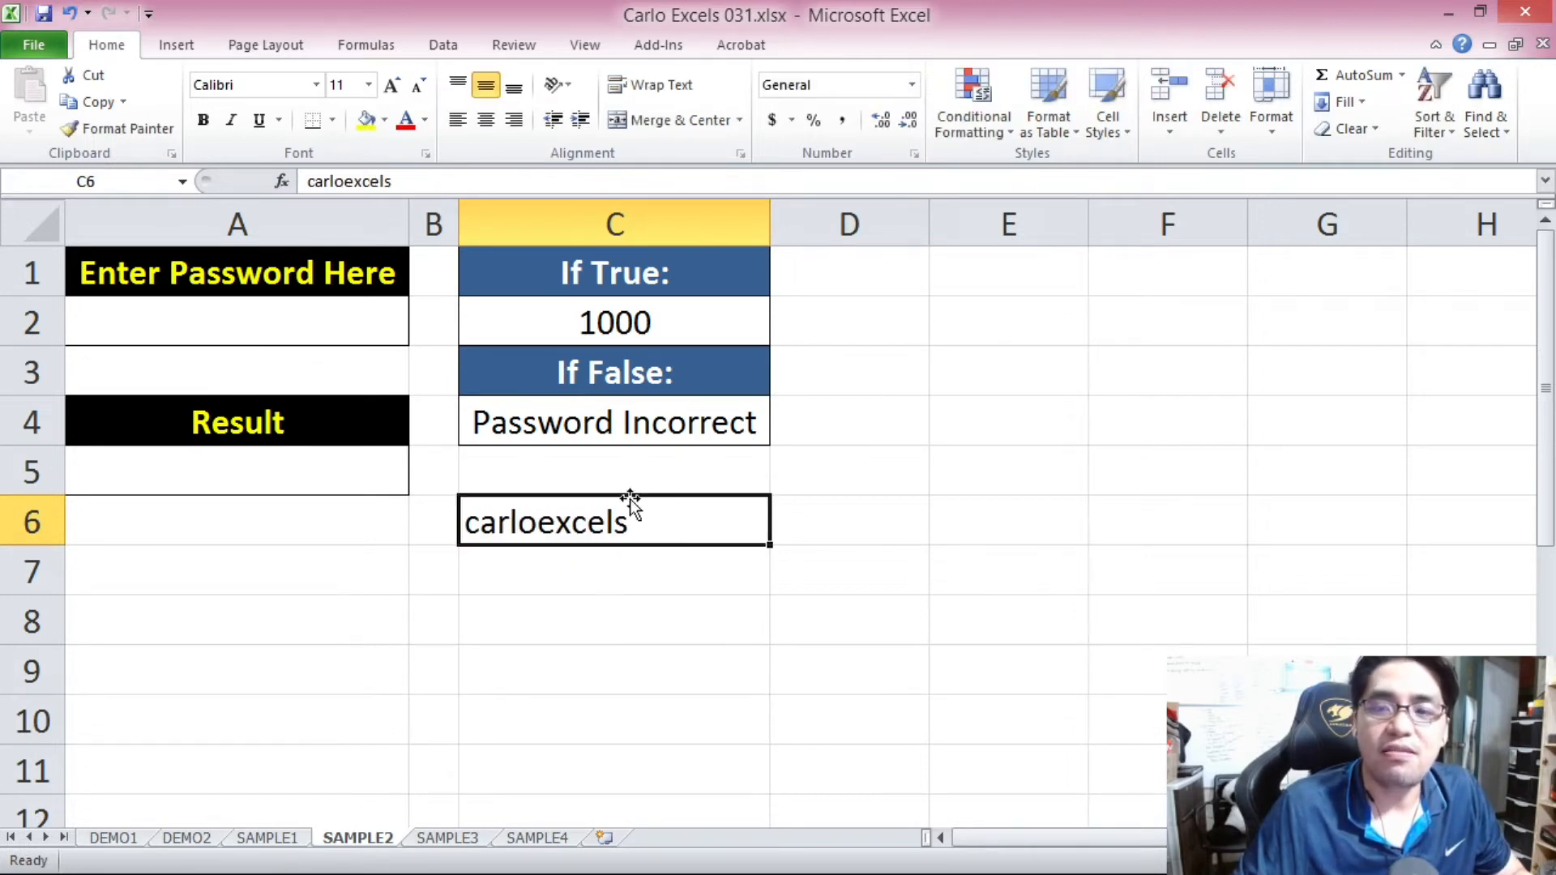
{"action": "left_click", "coordinate": [361, 467]}
{"action": "left_click", "coordinate": [592, 427]}
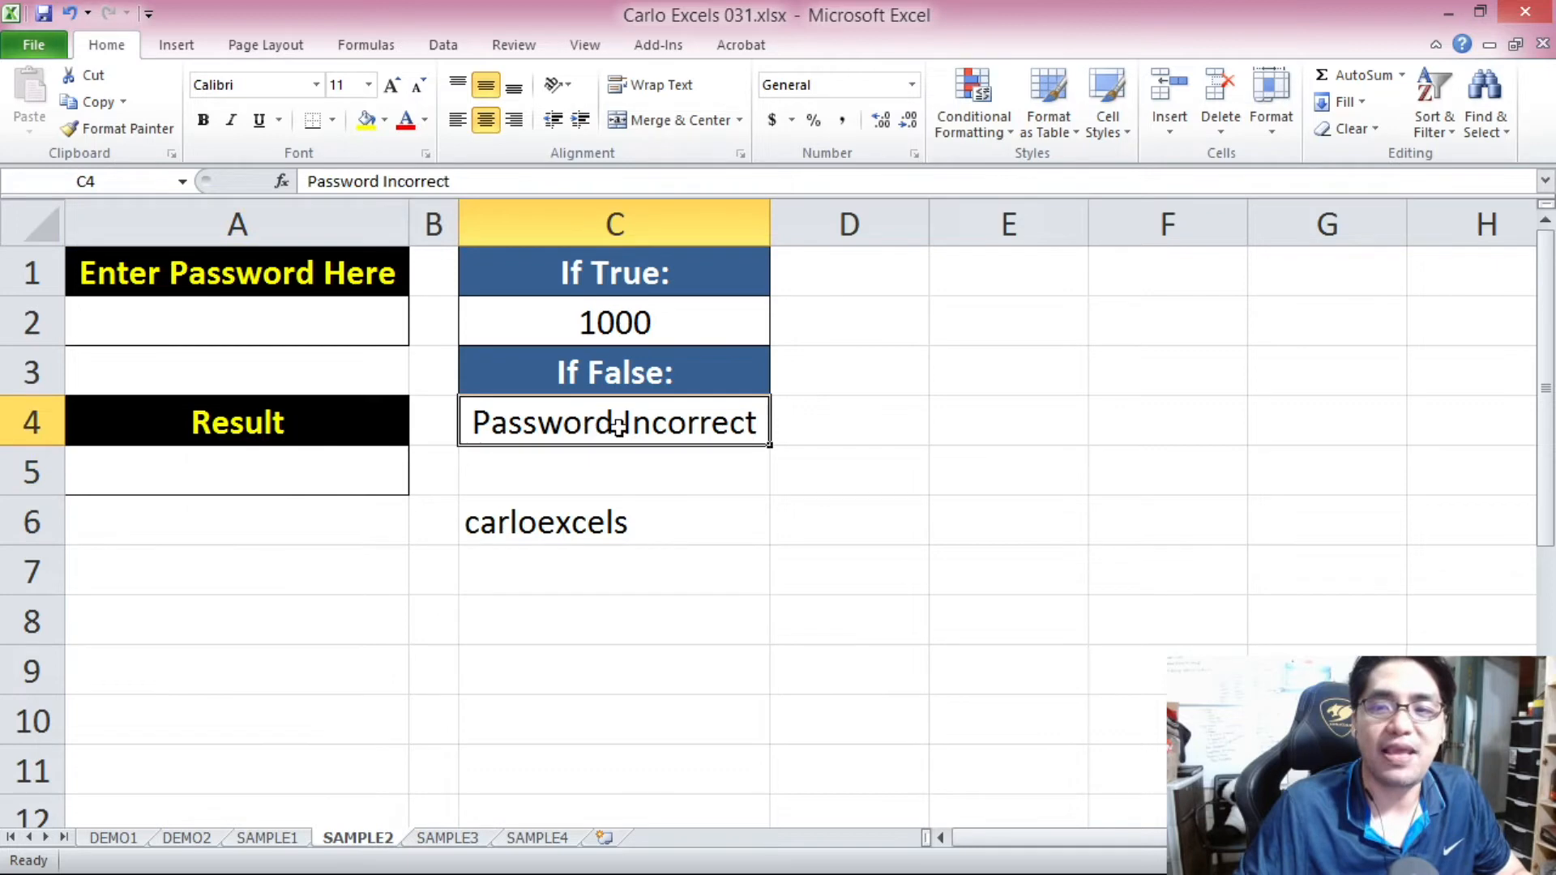
Start an IF formula in A5 whose logical test compares A2 with the reference password in quotation marks.
{"action": "left_click", "coordinate": [337, 476]}
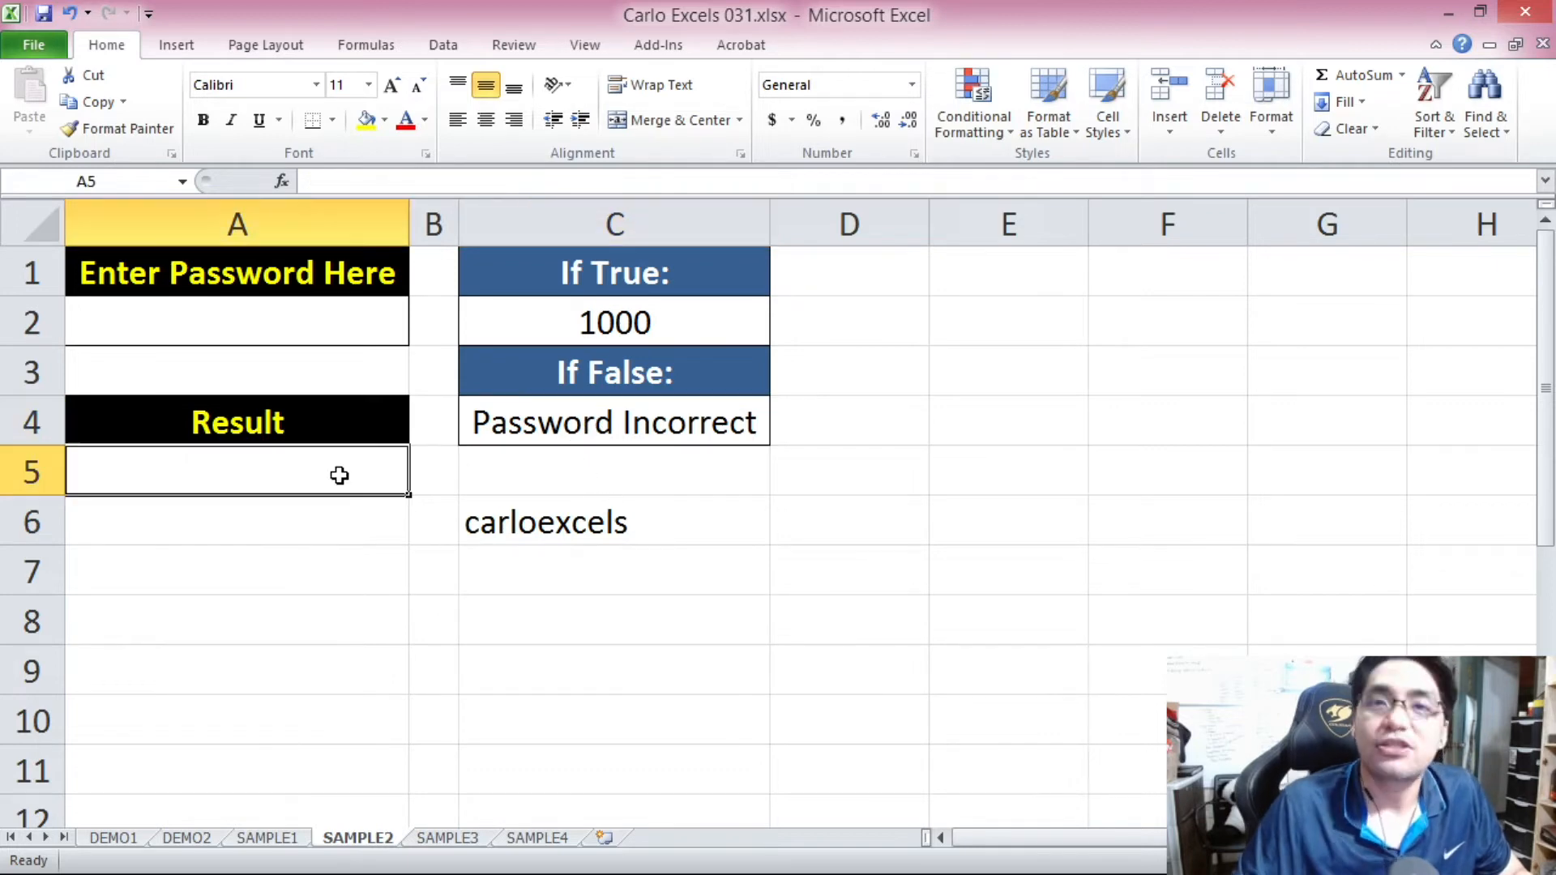
{"action": "type", "text": "="}
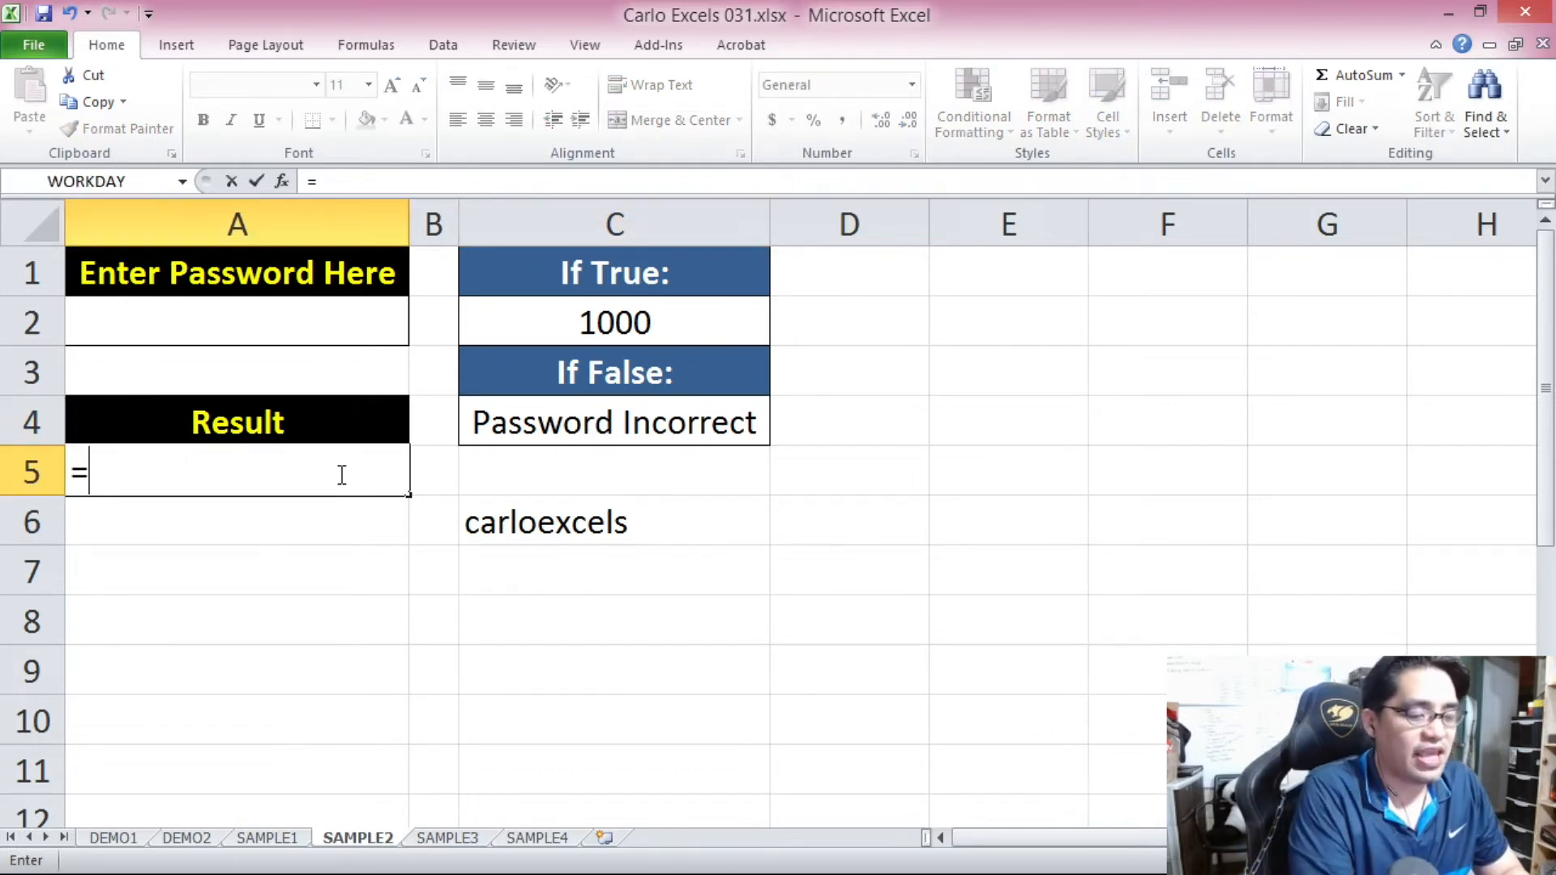
{"action": "type", "text": "IF("}
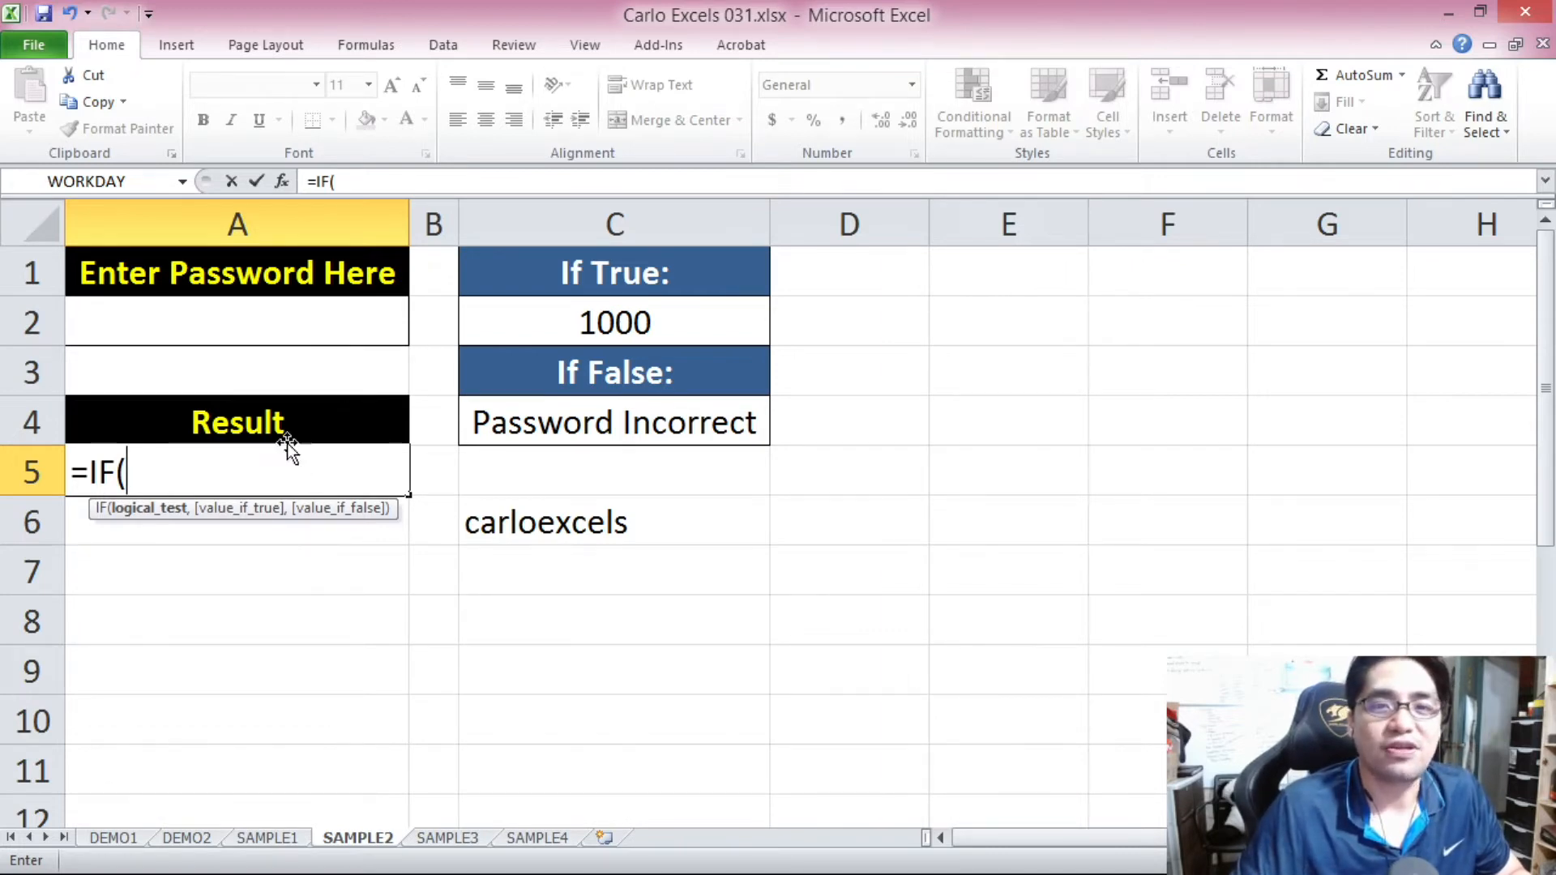
{"action": "left_click", "coordinate": [240, 320]}
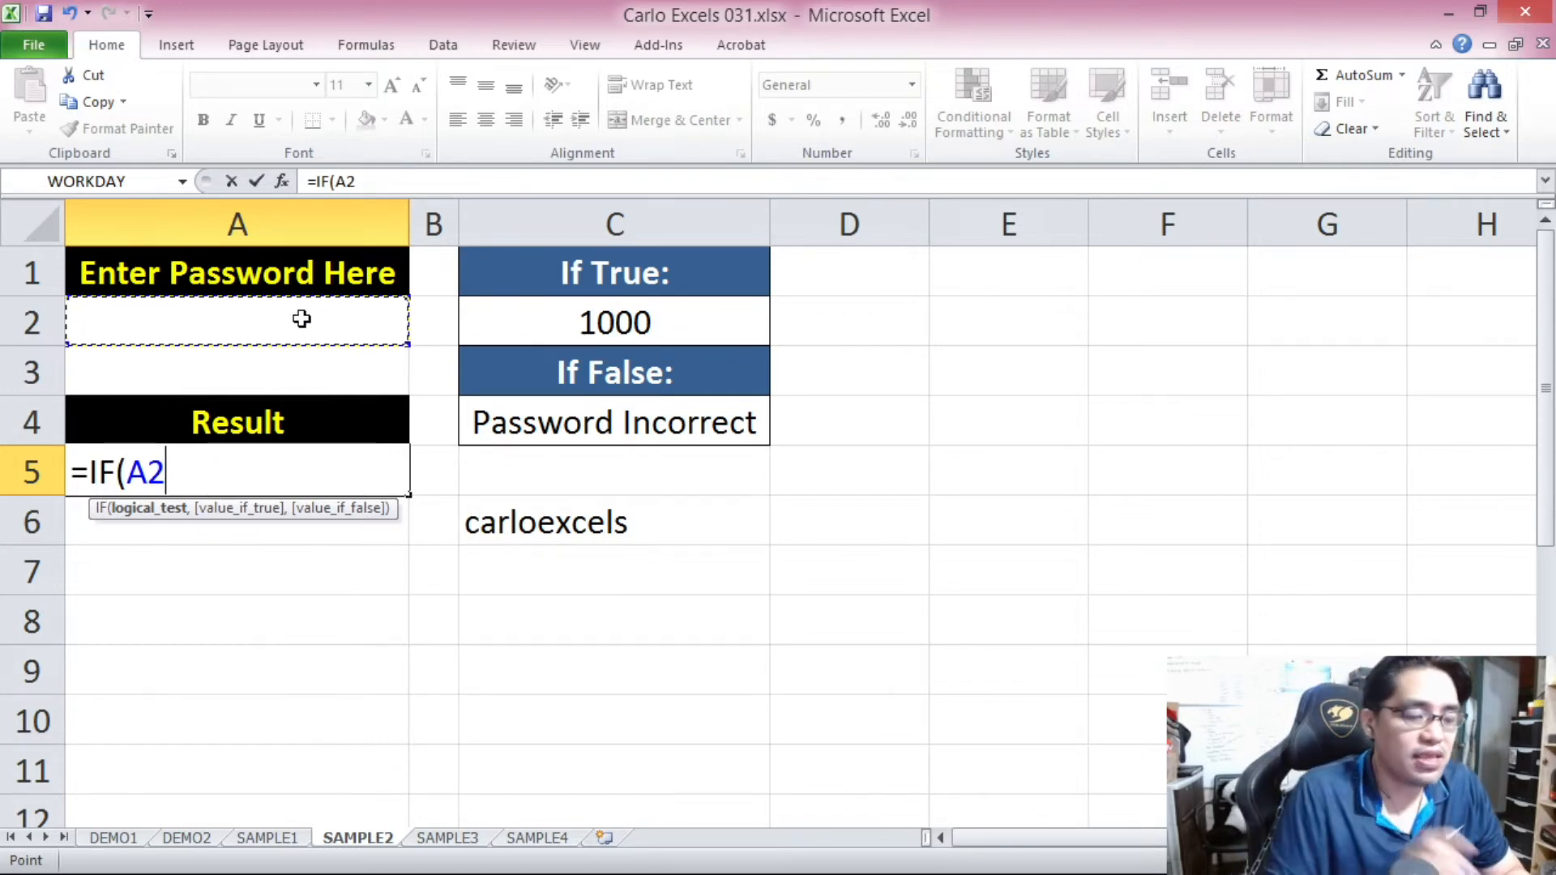
{"action": "type", "text": "="}
{"action": "type", "text": "\"c"}
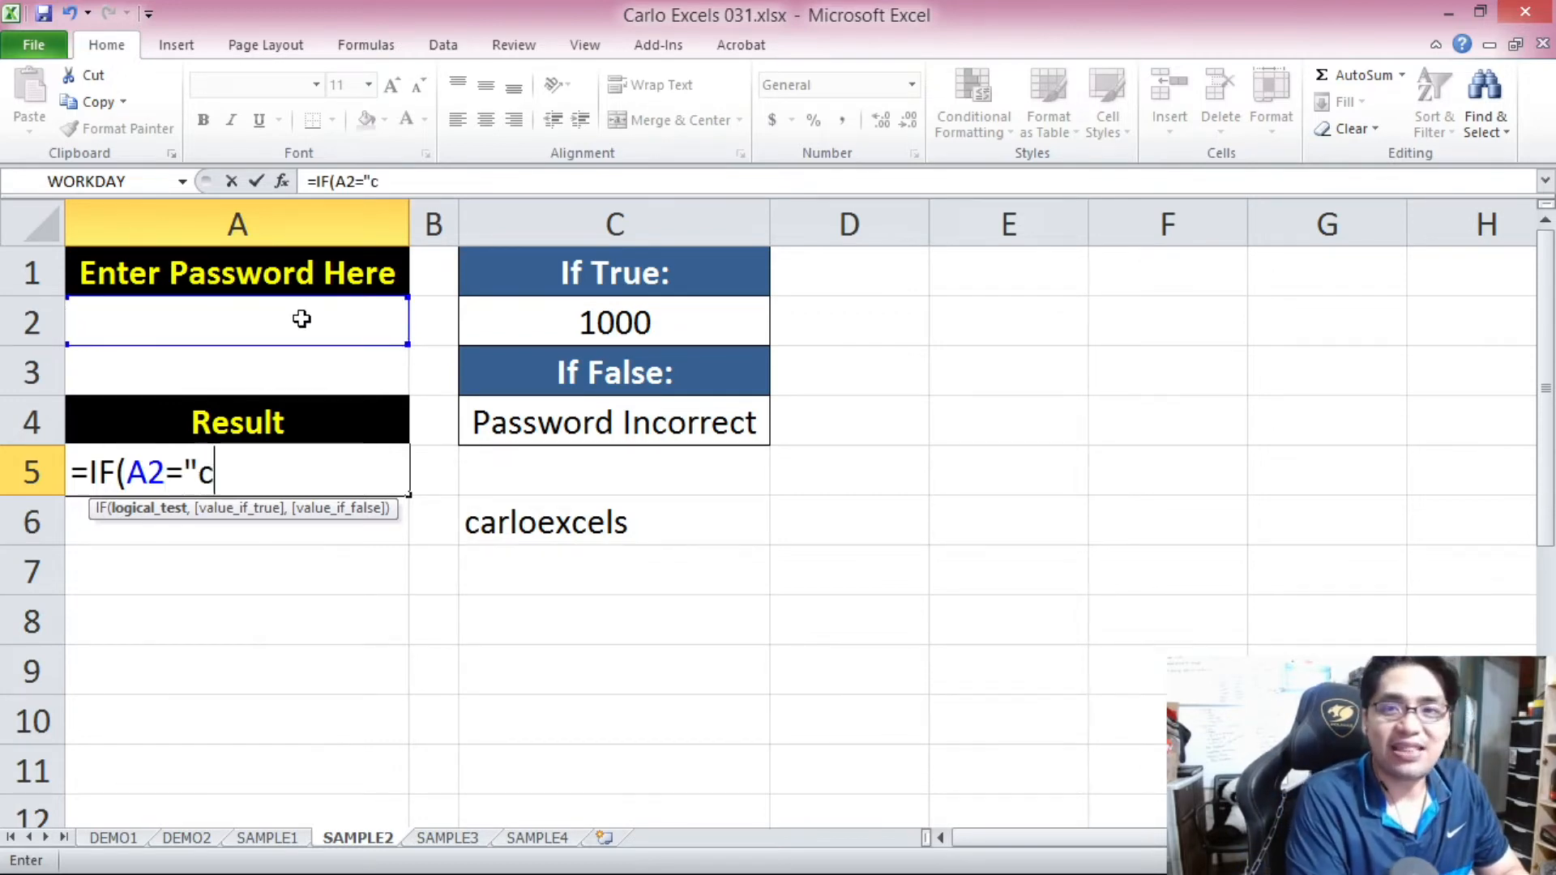
{"action": "type", "text": "arloexce"}
{"action": "key", "text": "BackSpace"}
{"action": "type", "text": "cels\""}
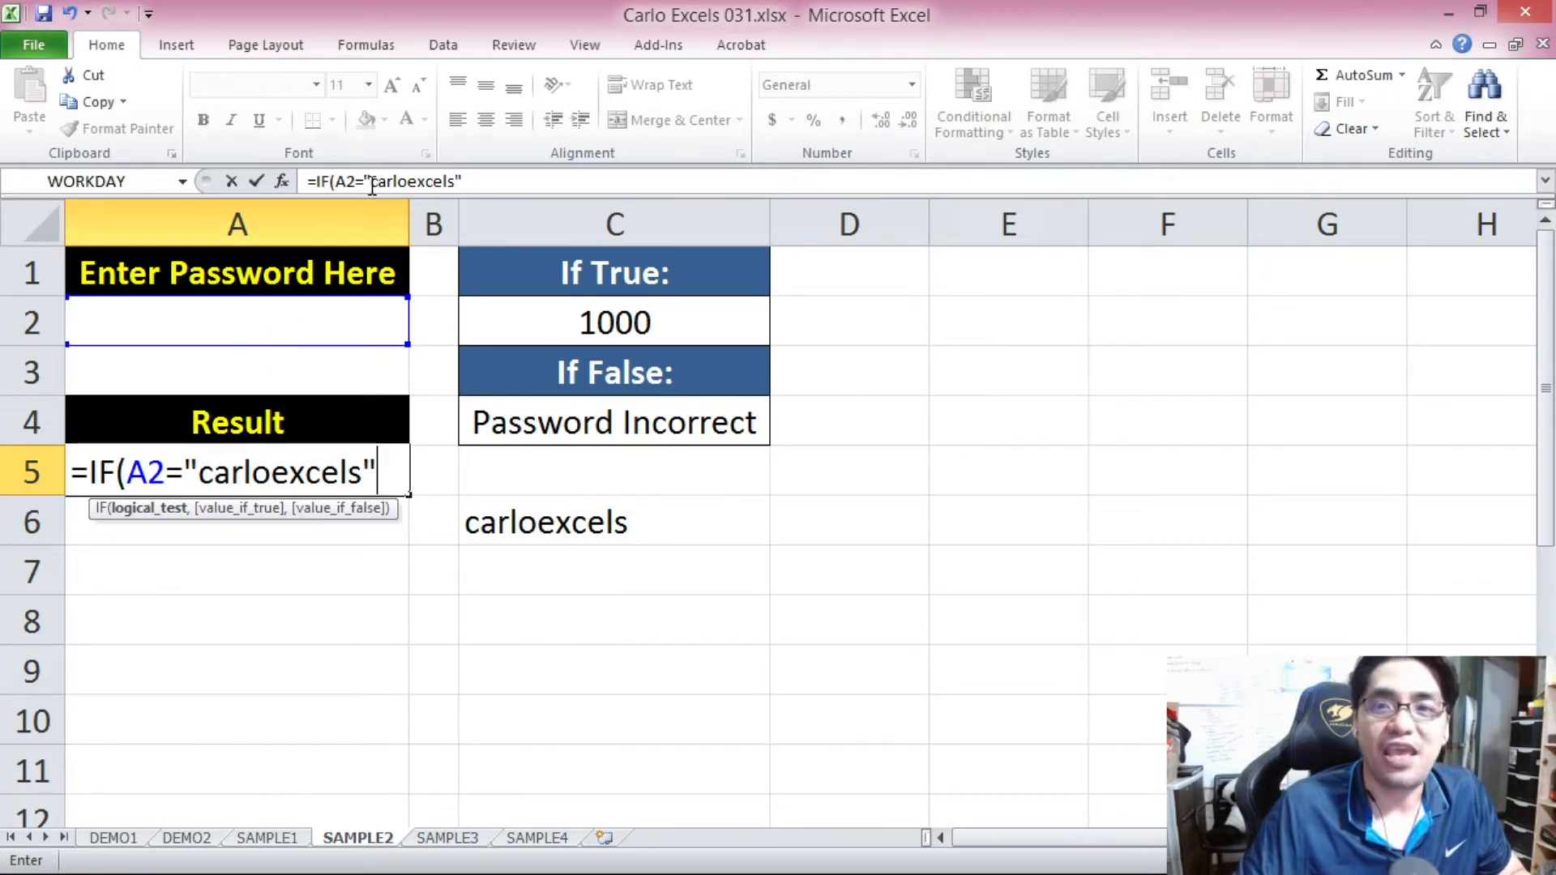
{"action": "left_click_drag", "start_coordinate": [375, 180], "coordinate": [483, 178]}
{"action": "left_click", "coordinate": [483, 177]}
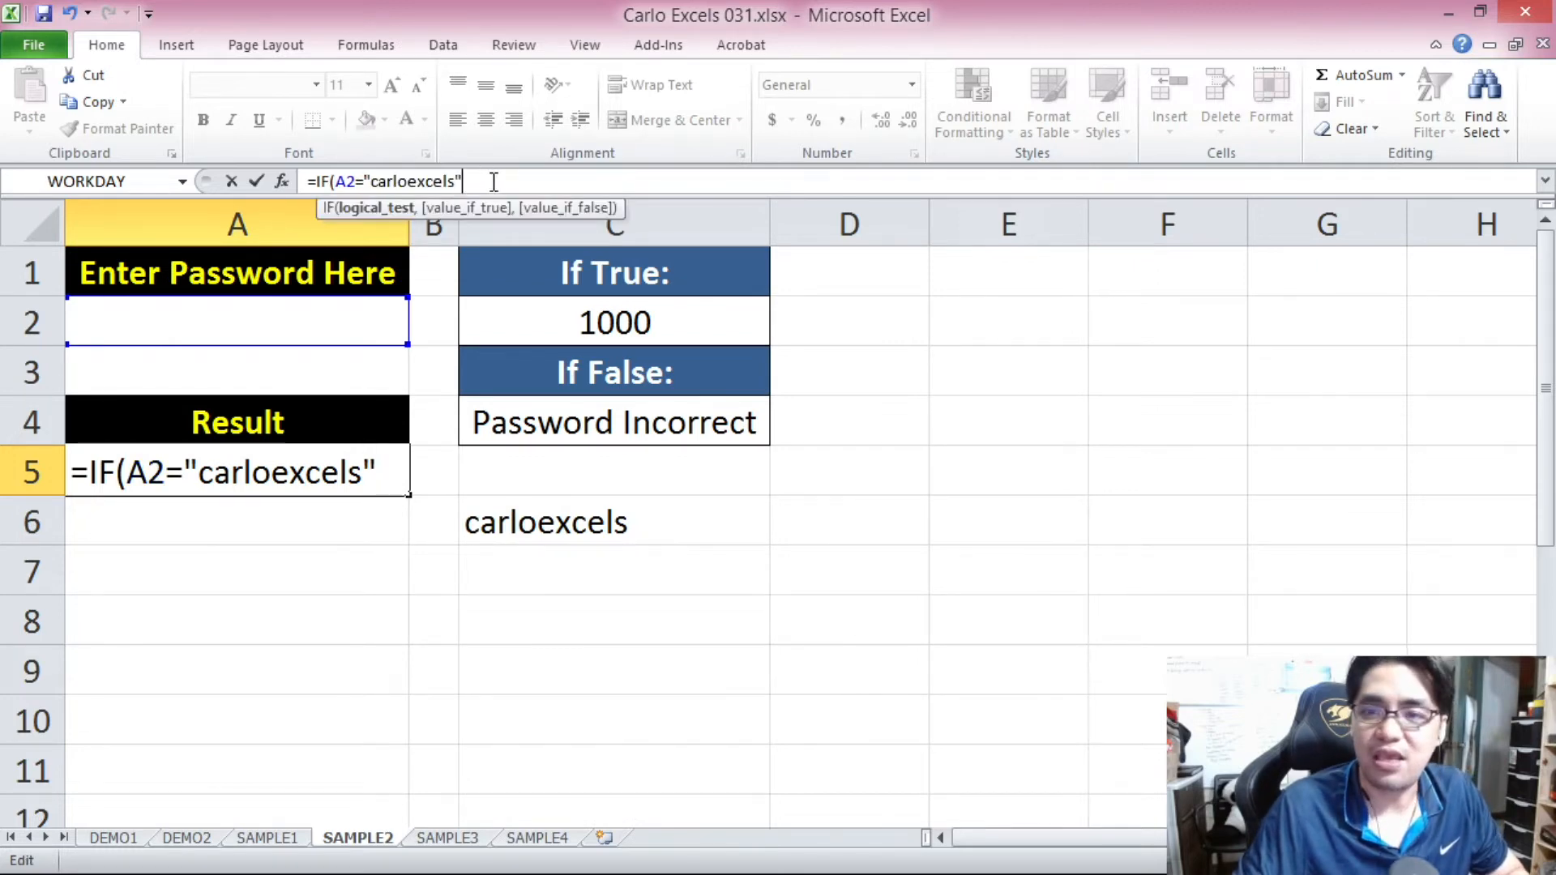
Add a reference to C2 as the formula's value if true.
{"action": "type", "text": ","}
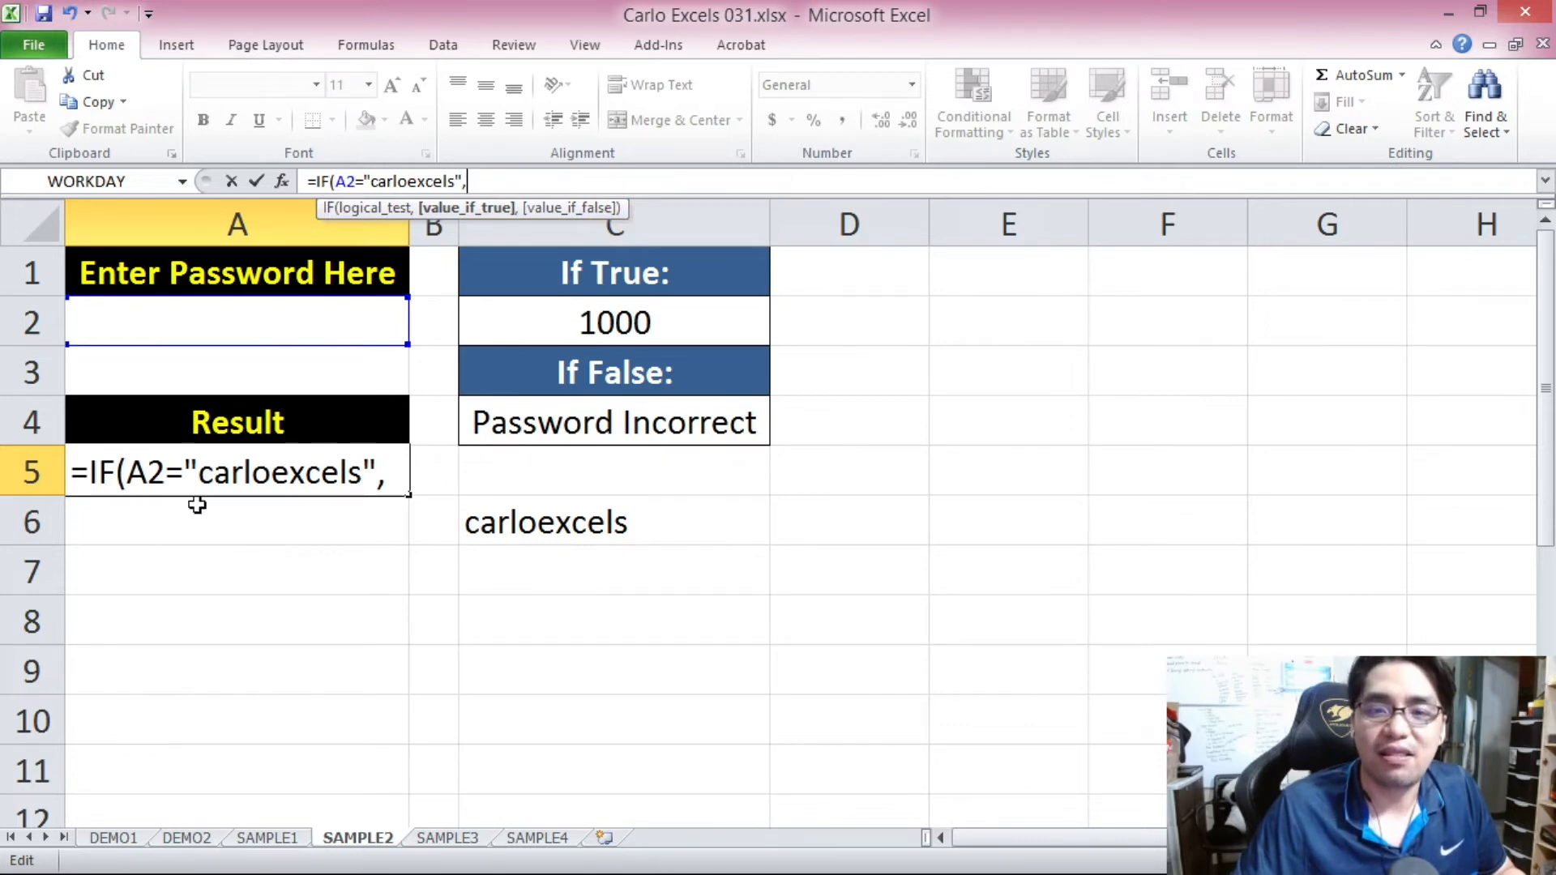
{"action": "left_click", "coordinate": [639, 323]}
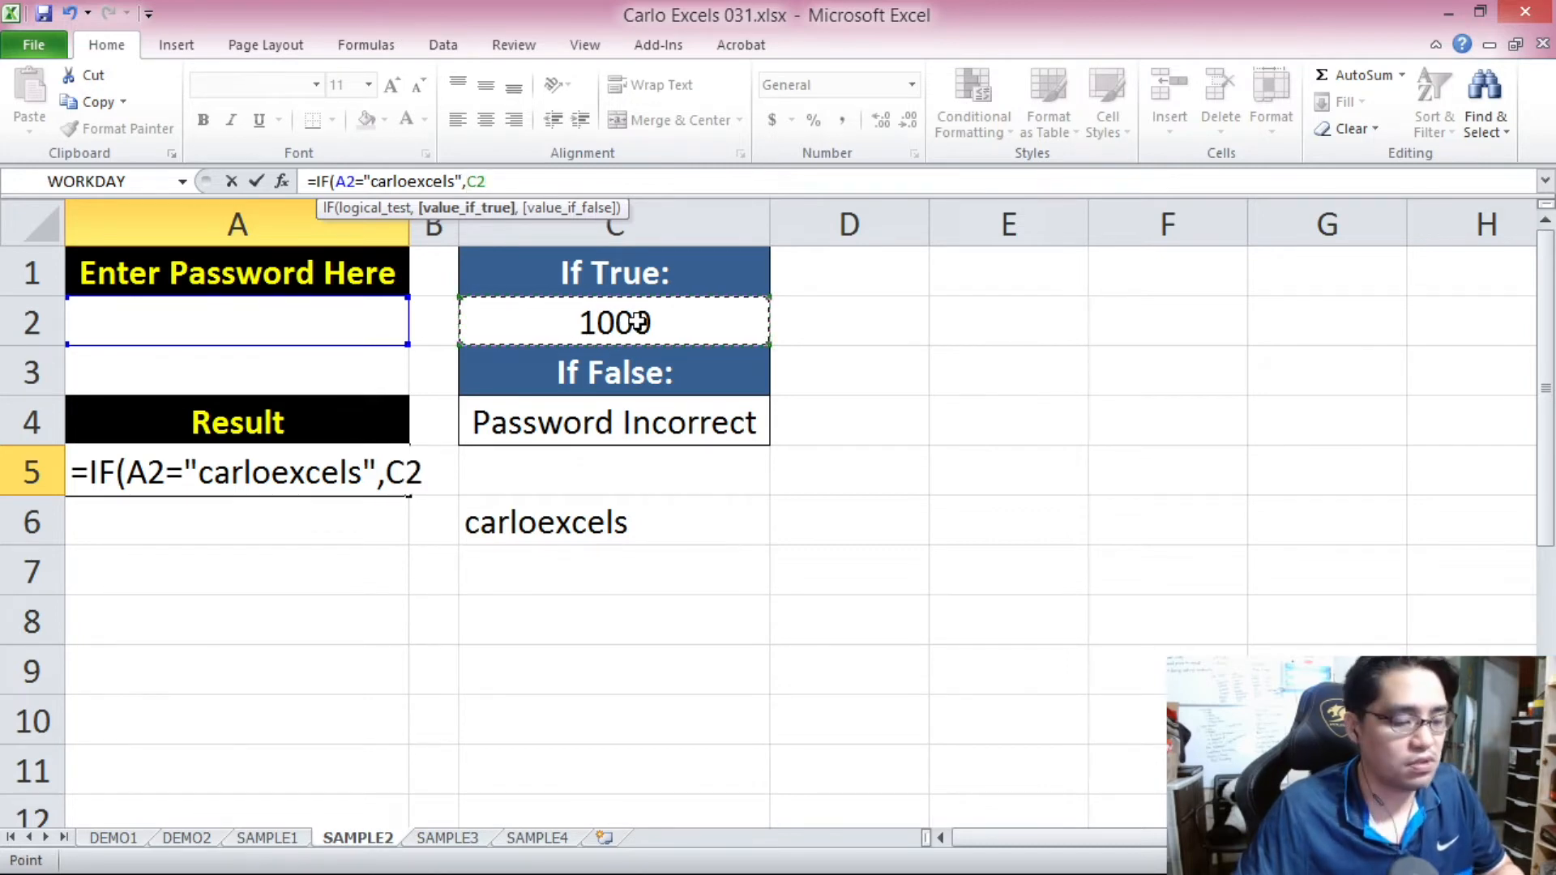
{"action": "type", "text": ","}
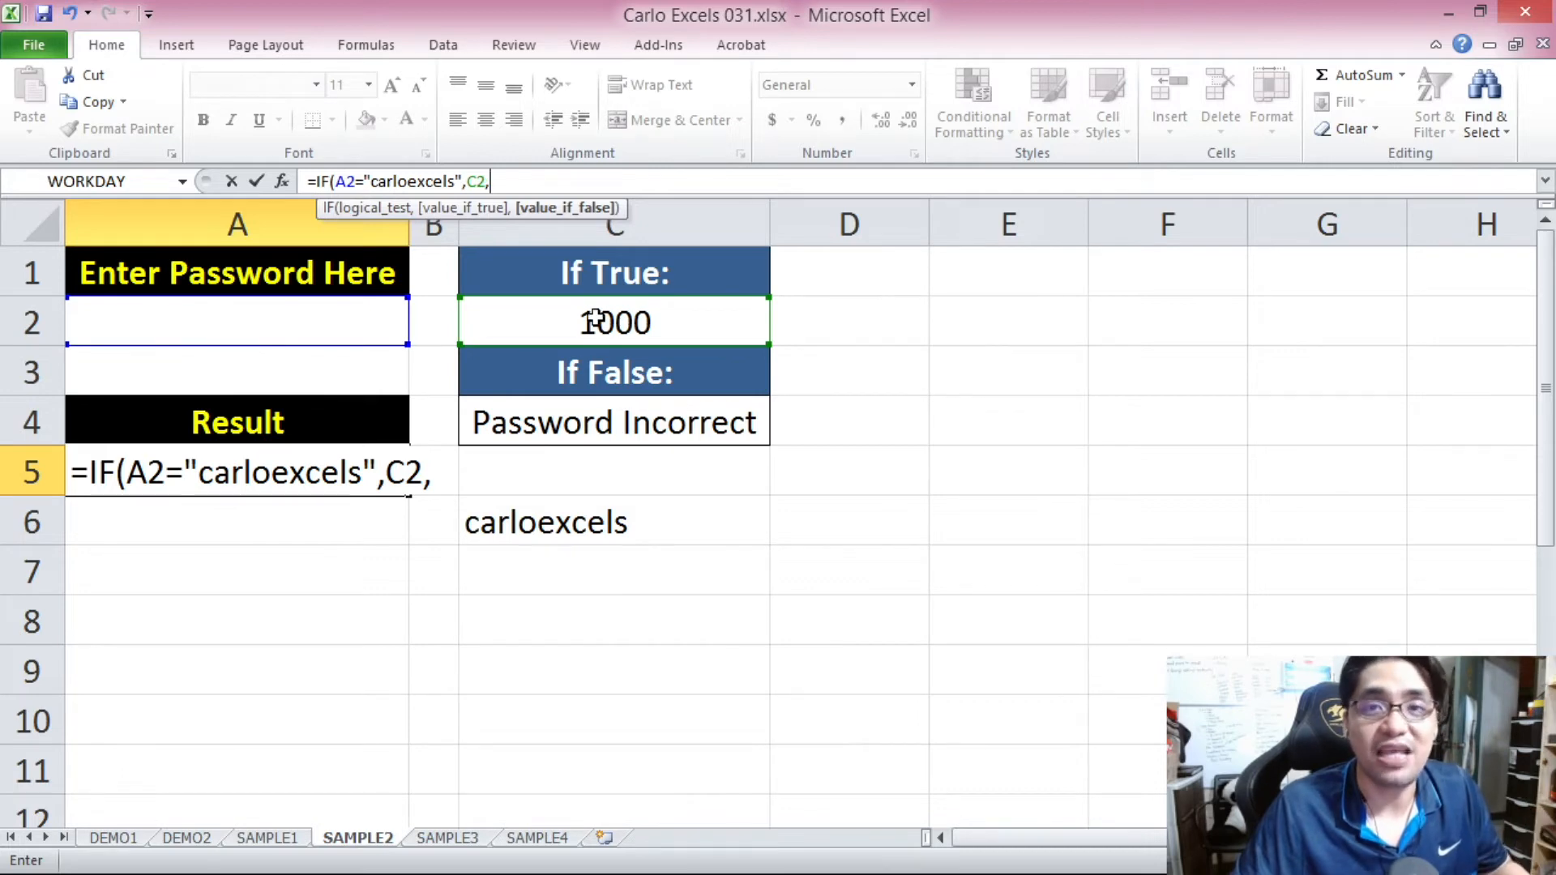
Check the formula's logical test, add C4 as the value if false, and complete the formula in A5.
{"action": "double_click", "coordinate": [343, 180]}
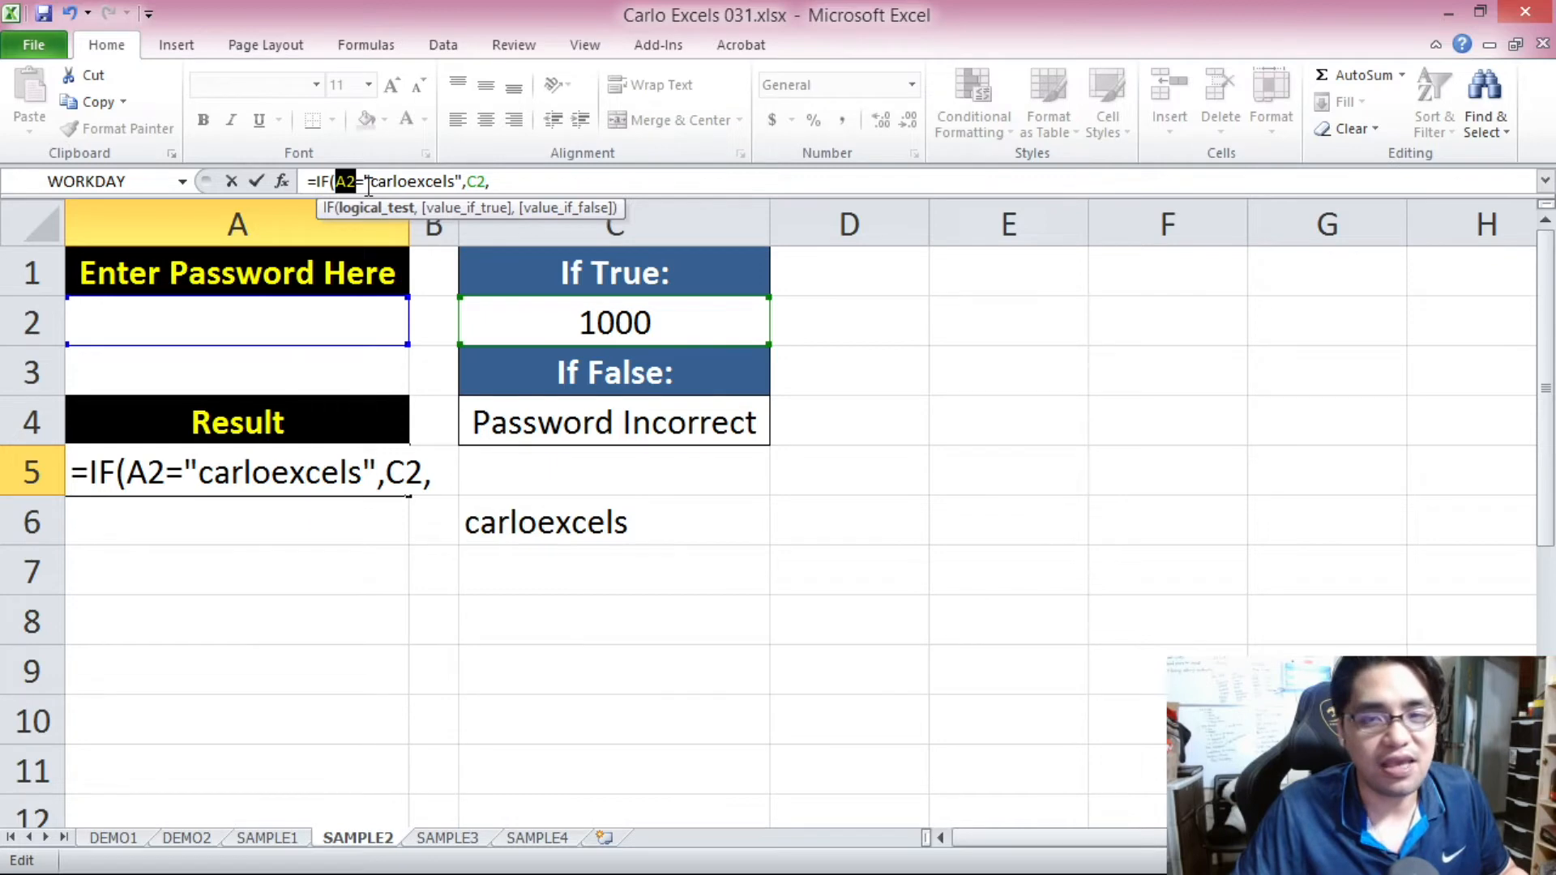
{"action": "left_click_drag", "start_coordinate": [372, 183], "coordinate": [451, 188]}
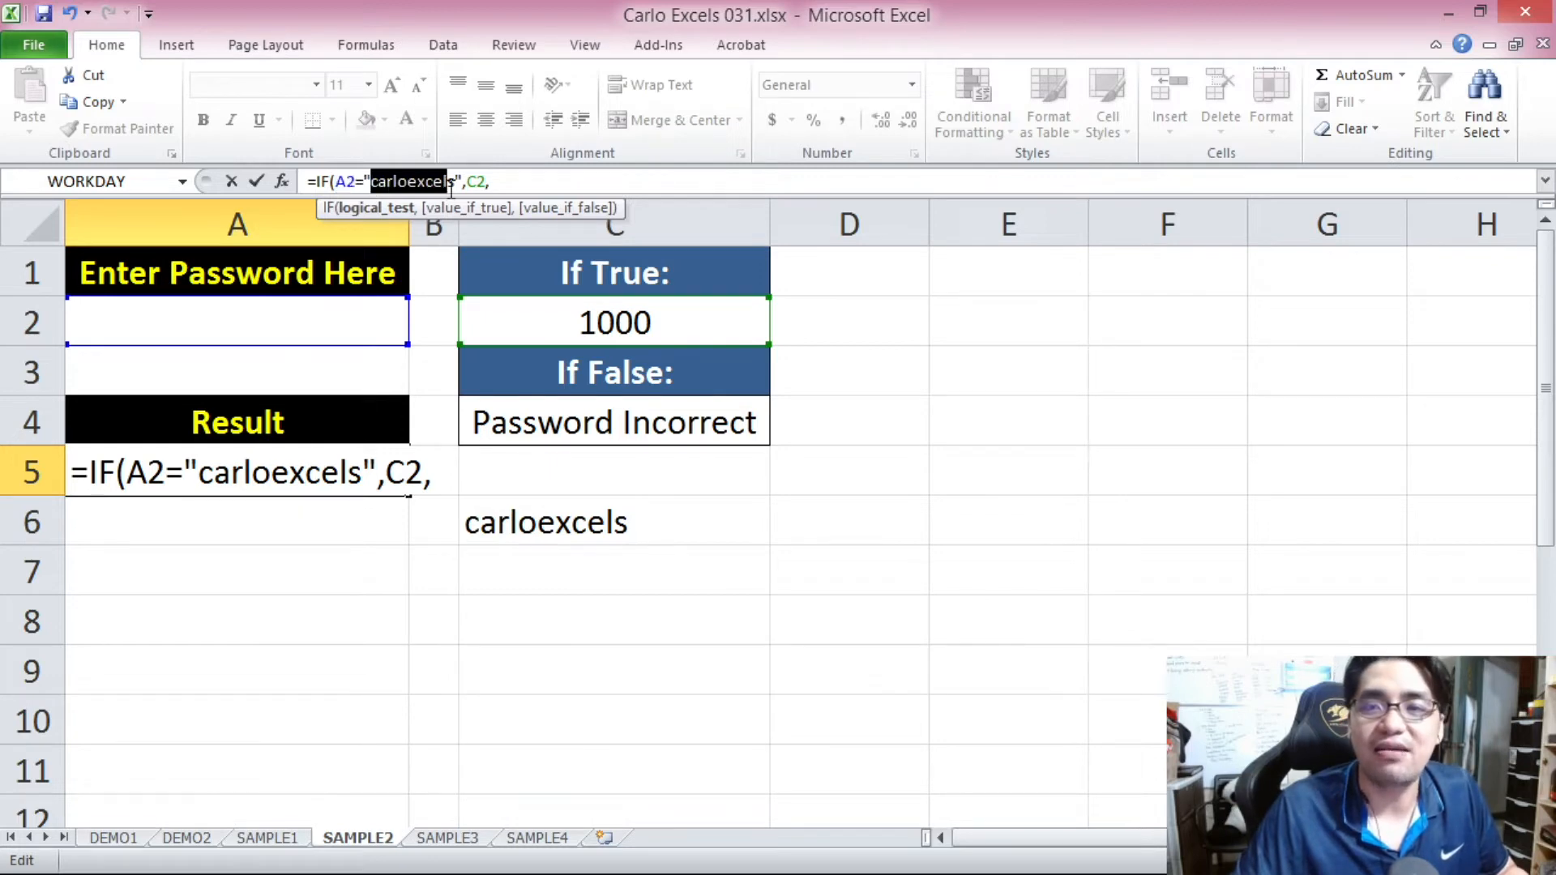
{"action": "left_click", "coordinate": [510, 180]}
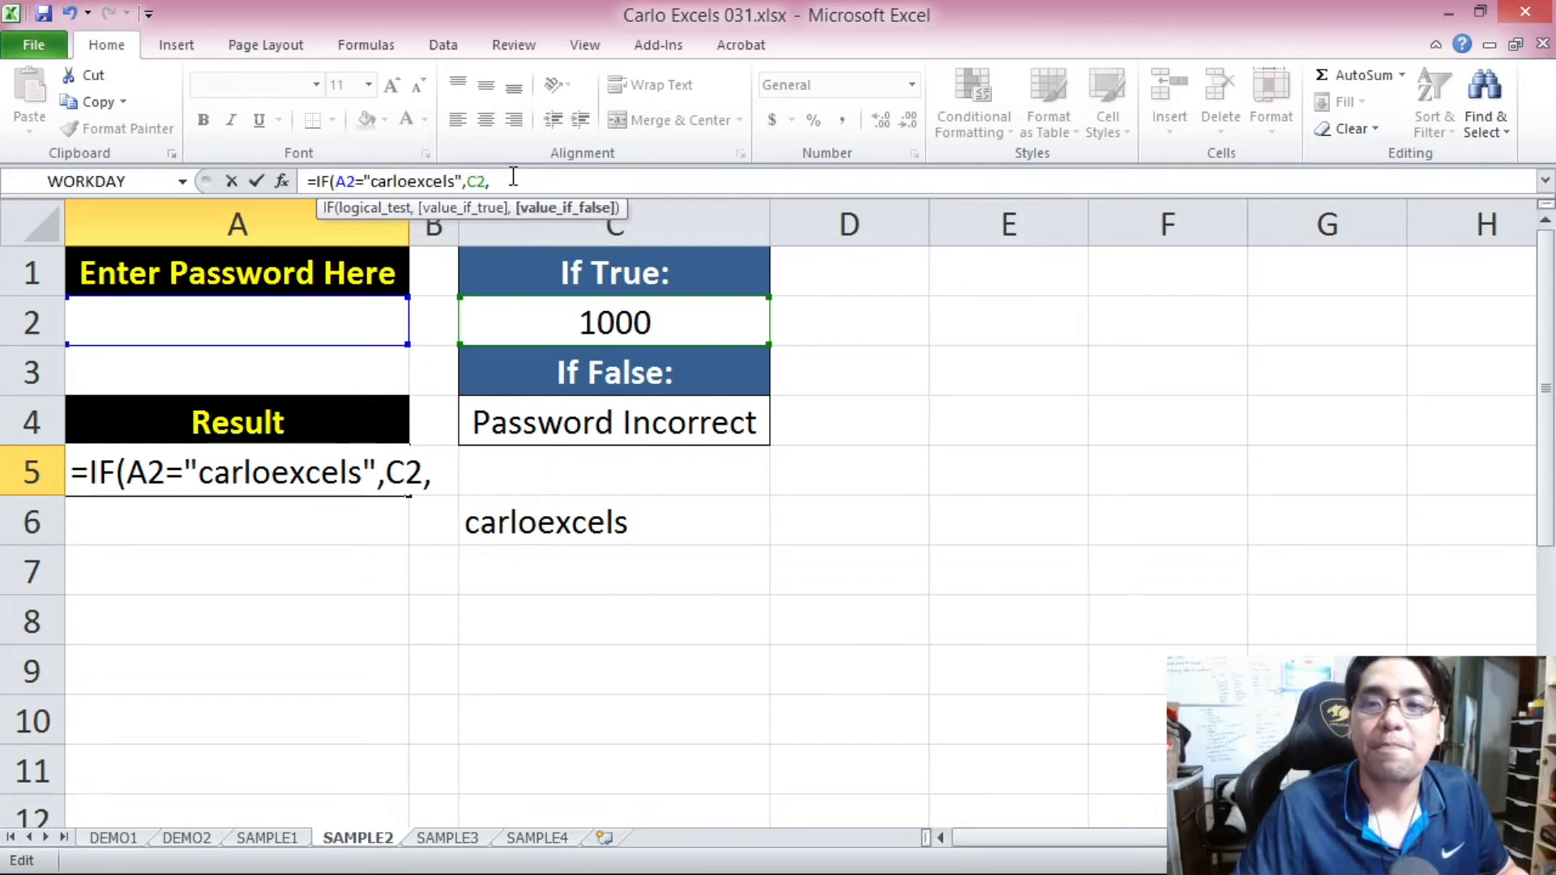
{"action": "left_click", "coordinate": [615, 419]}
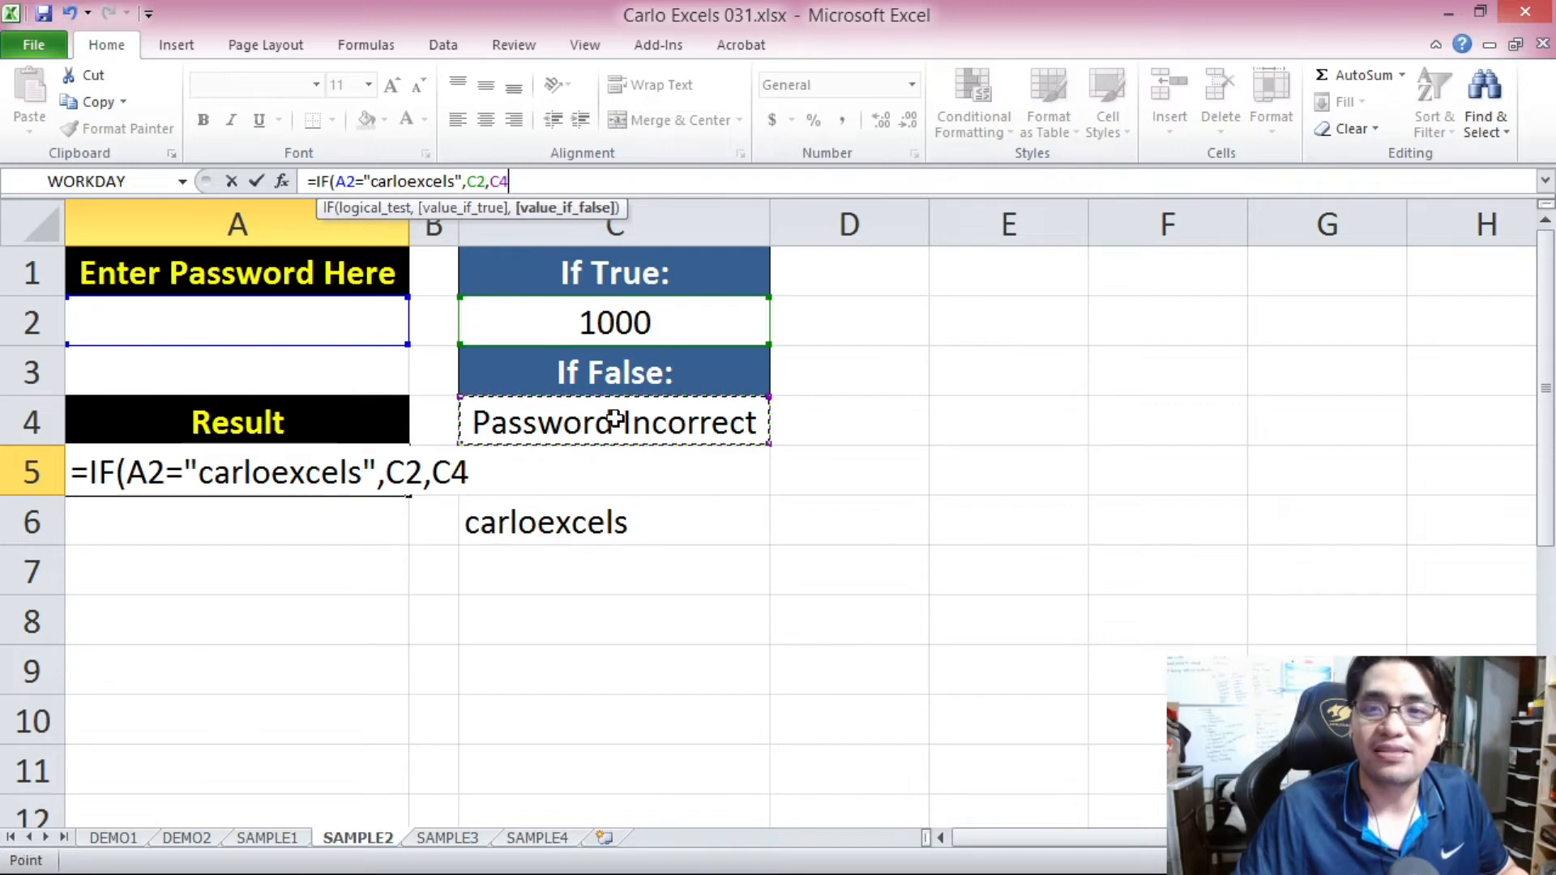
{"action": "type", "text": ")"}
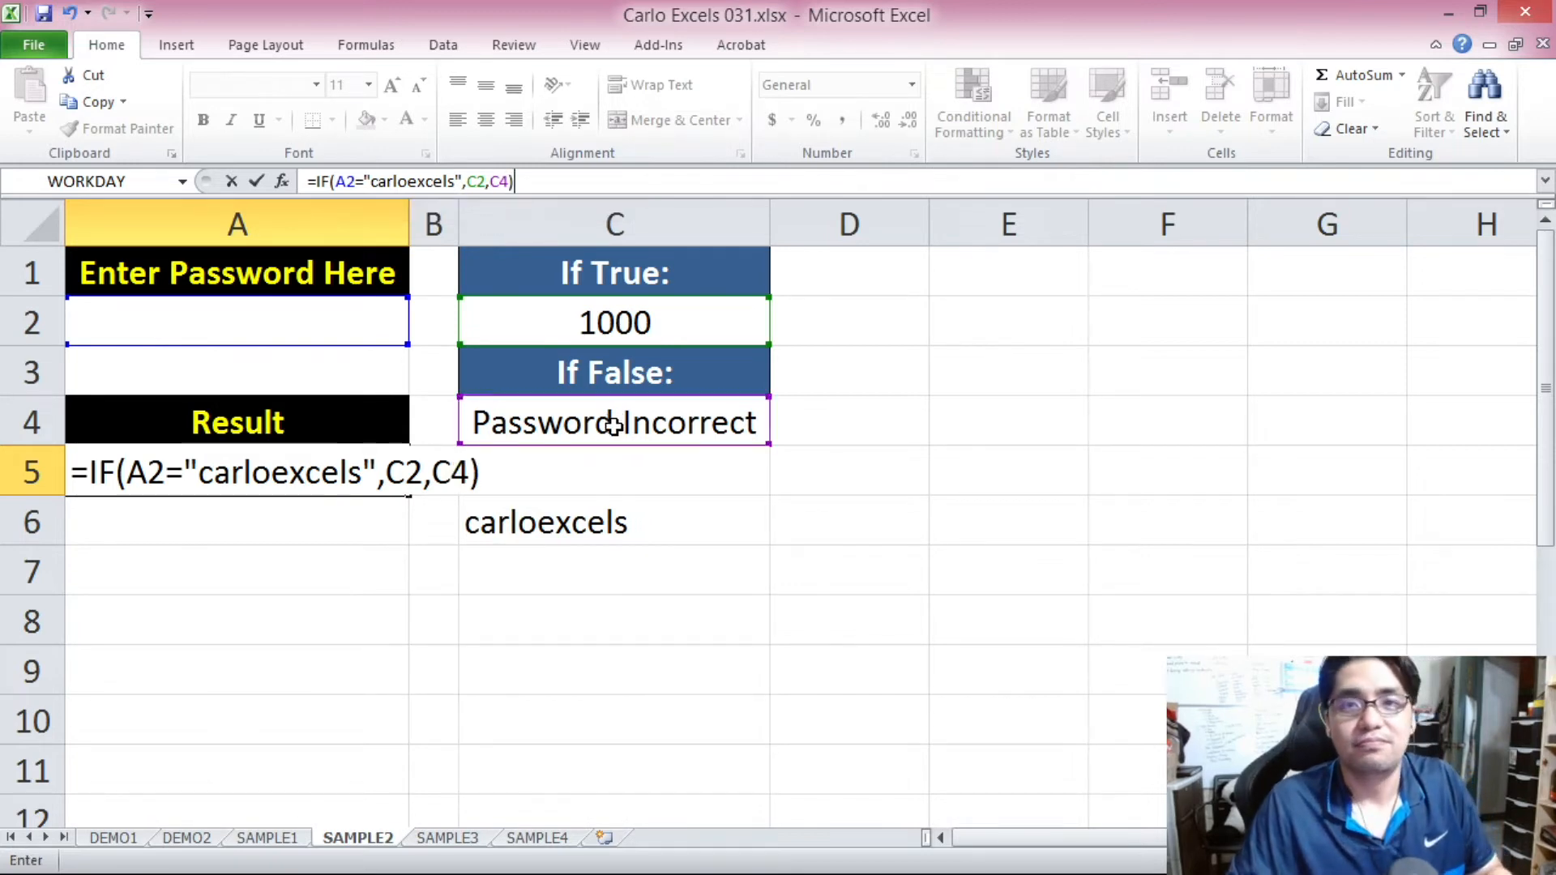
{"action": "key", "text": "Return"}
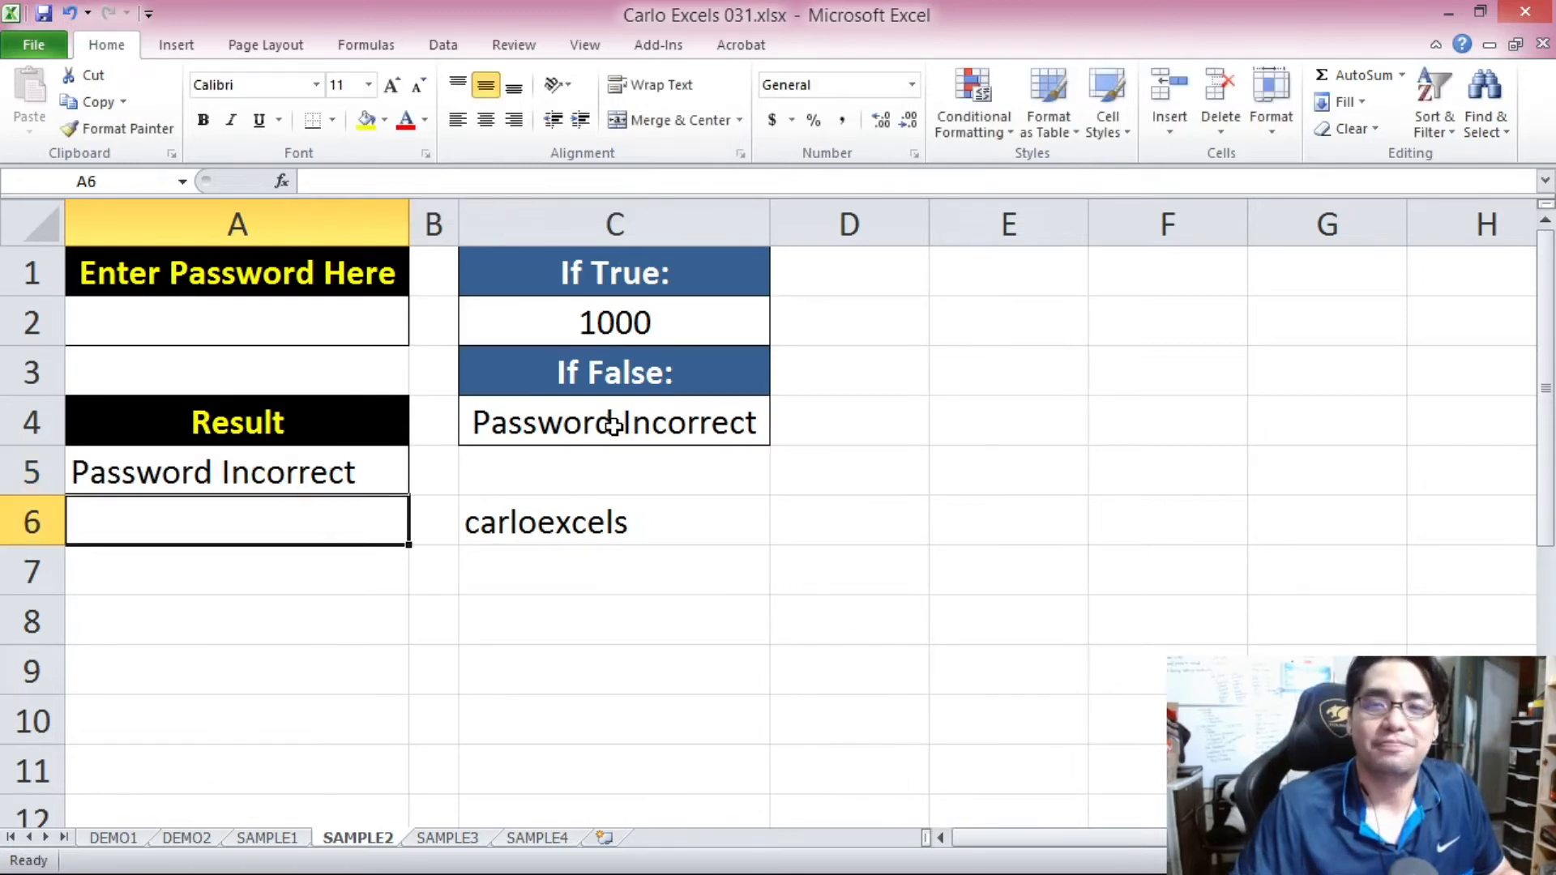
Examine the A5 formula's logical test and its result with password cell A2 empty.
{"action": "key", "text": "Up"}
{"action": "left_click", "coordinate": [337, 487]}
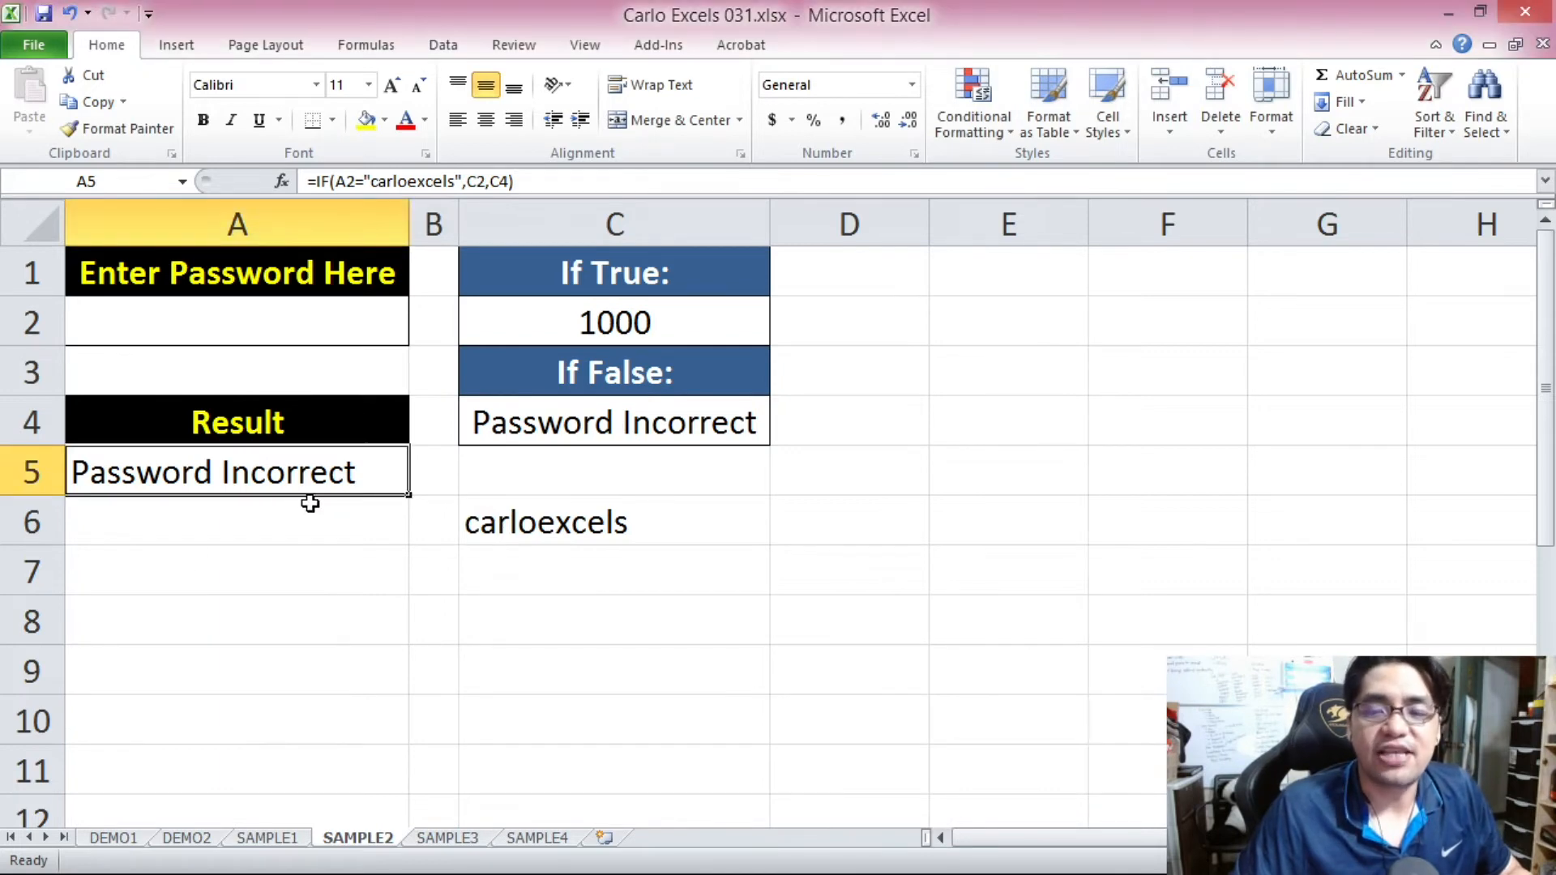
{"action": "left_click_drag", "start_coordinate": [338, 182], "coordinate": [463, 182]}
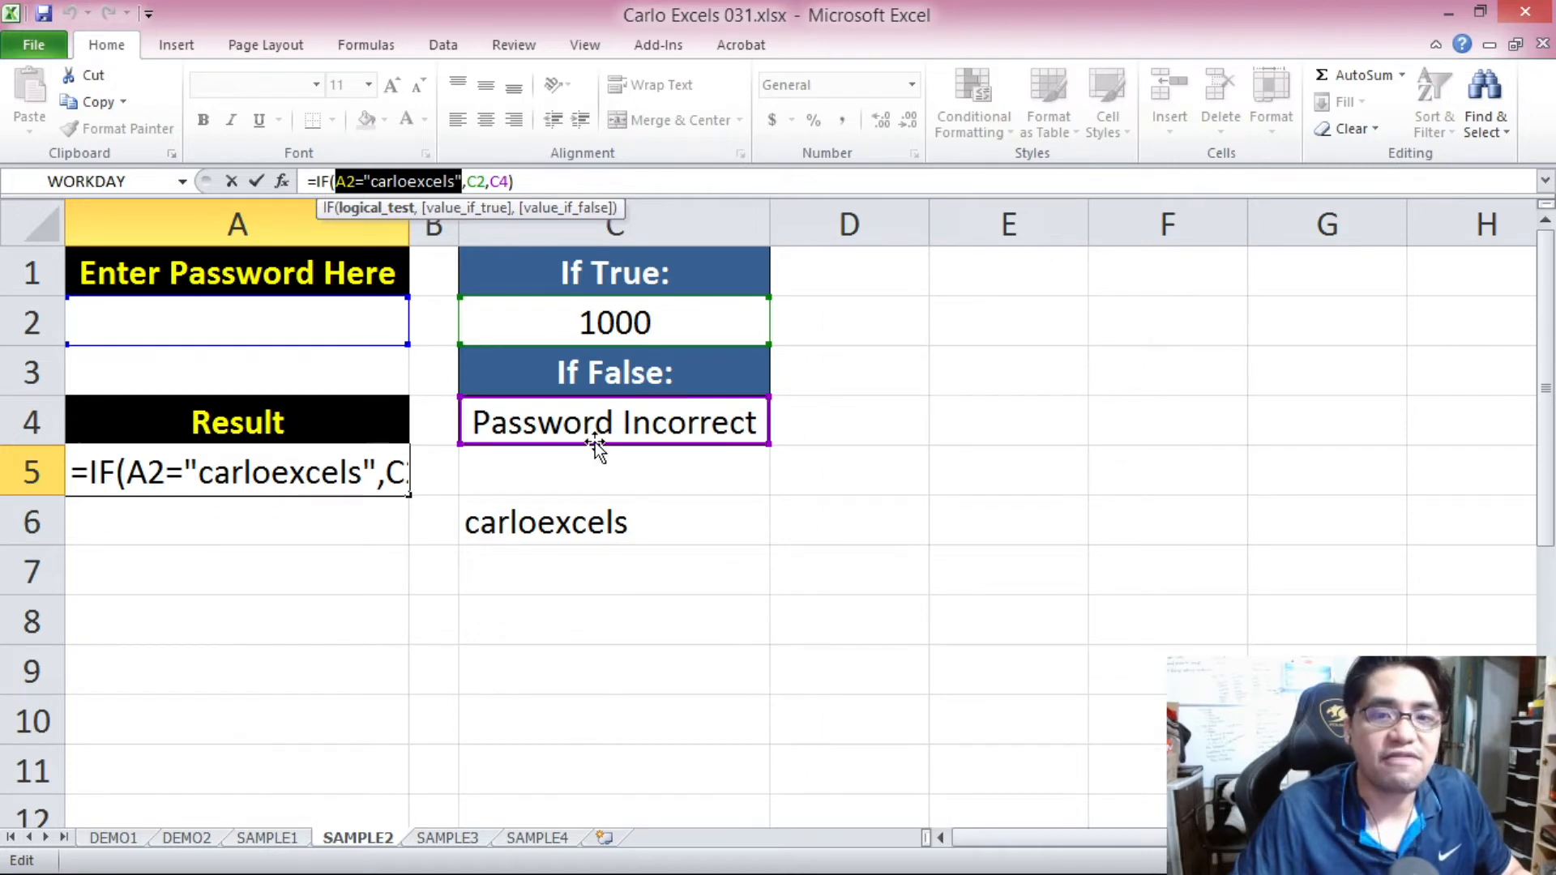
{"action": "key", "text": "ctrl+Return"}
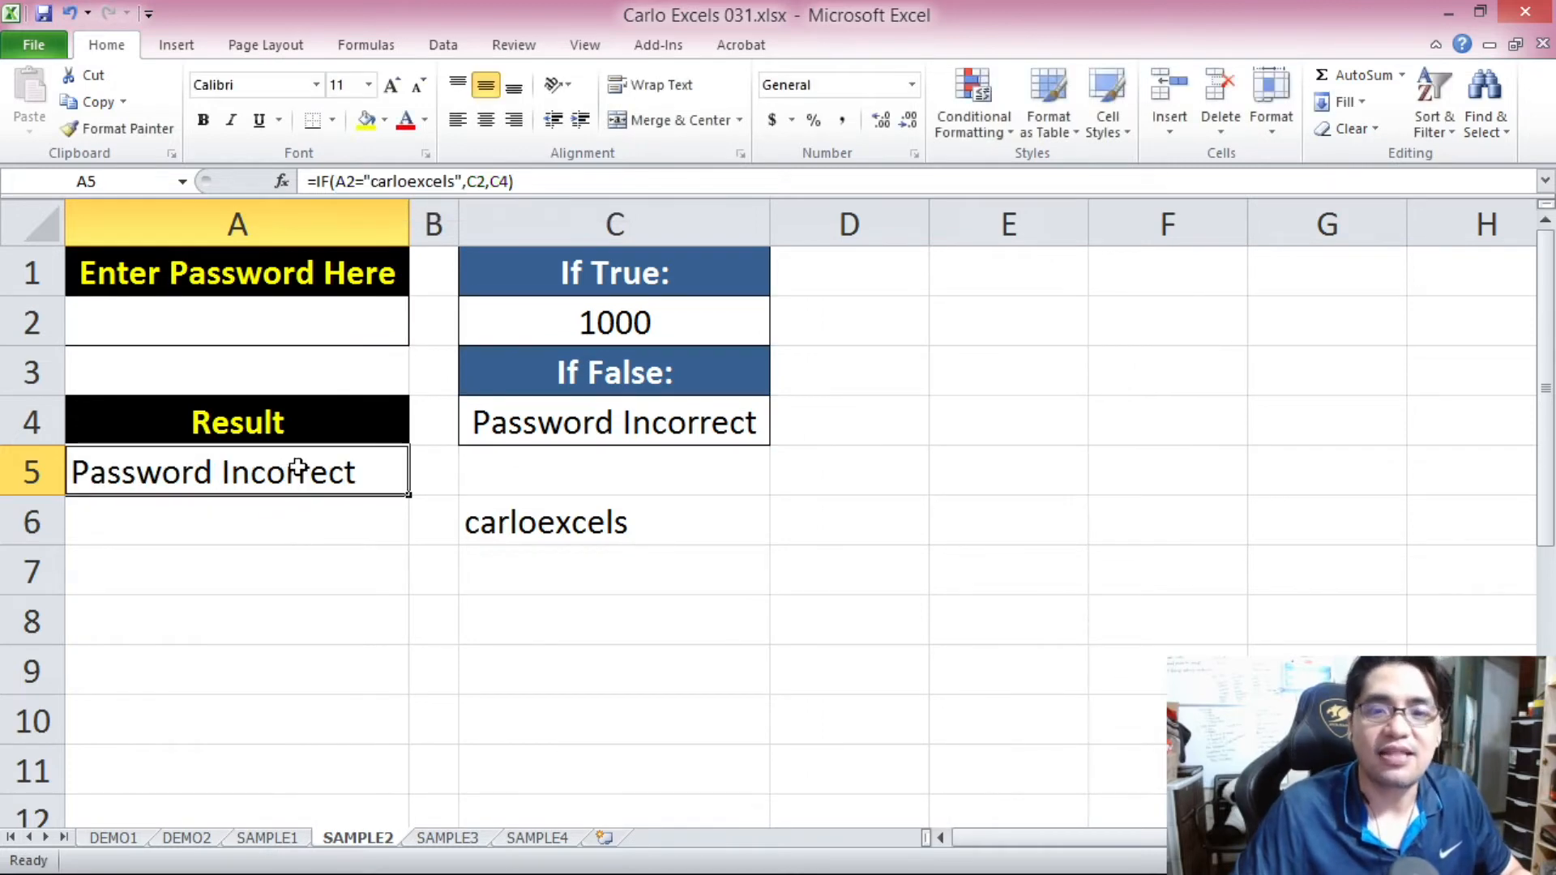
{"action": "left_click", "coordinate": [335, 319]}
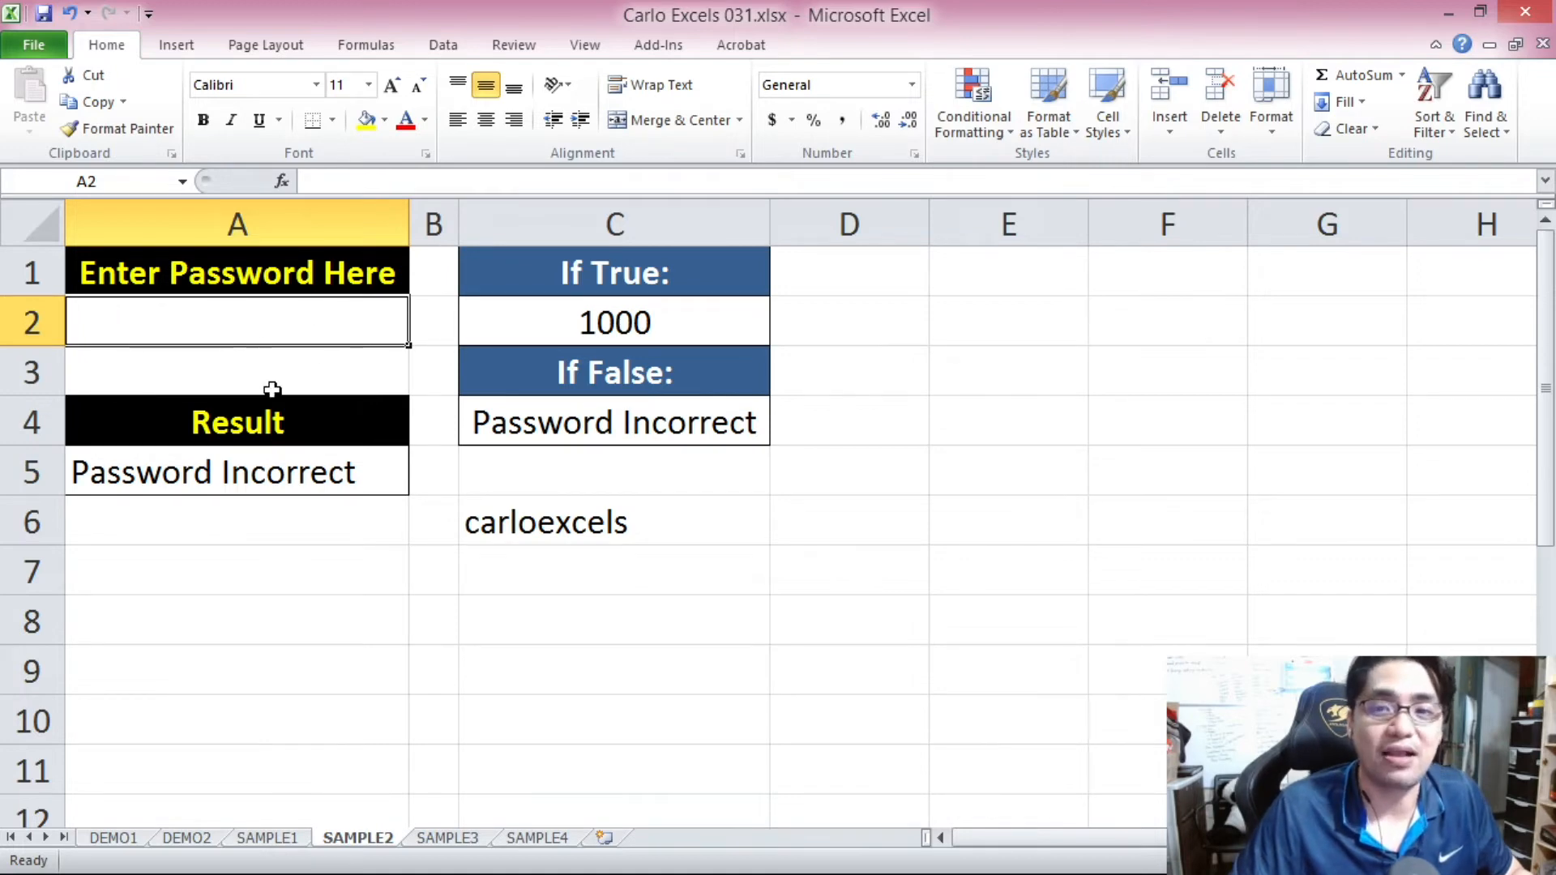
Test the A5 formula by entering three random incorrect passwords one after another in A2.
{"action": "left_click", "coordinate": [315, 490]}
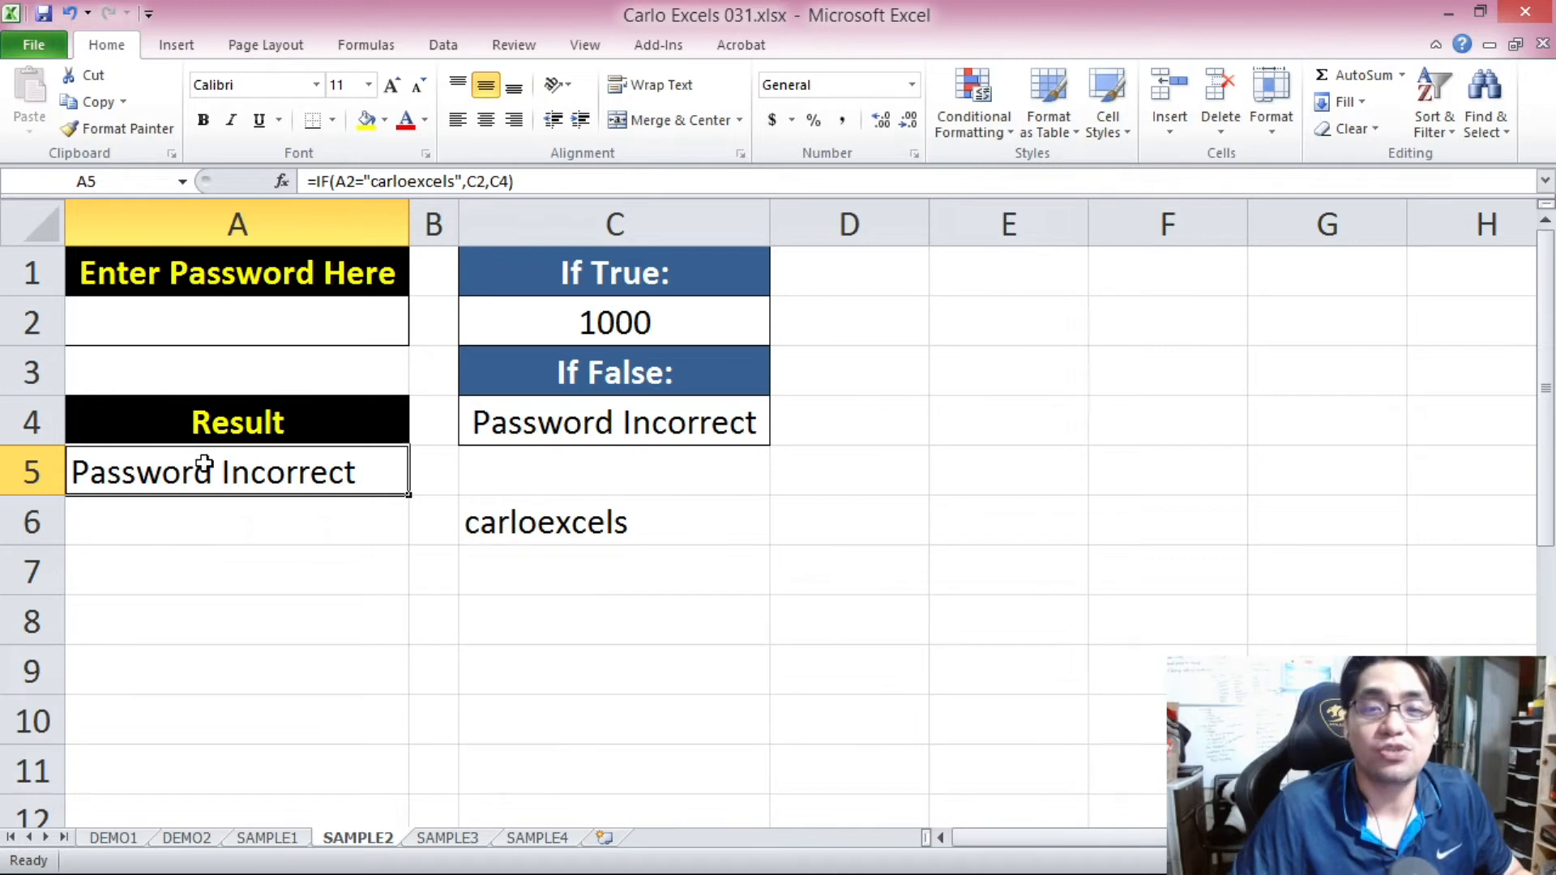
{"action": "left_click", "coordinate": [306, 306]}
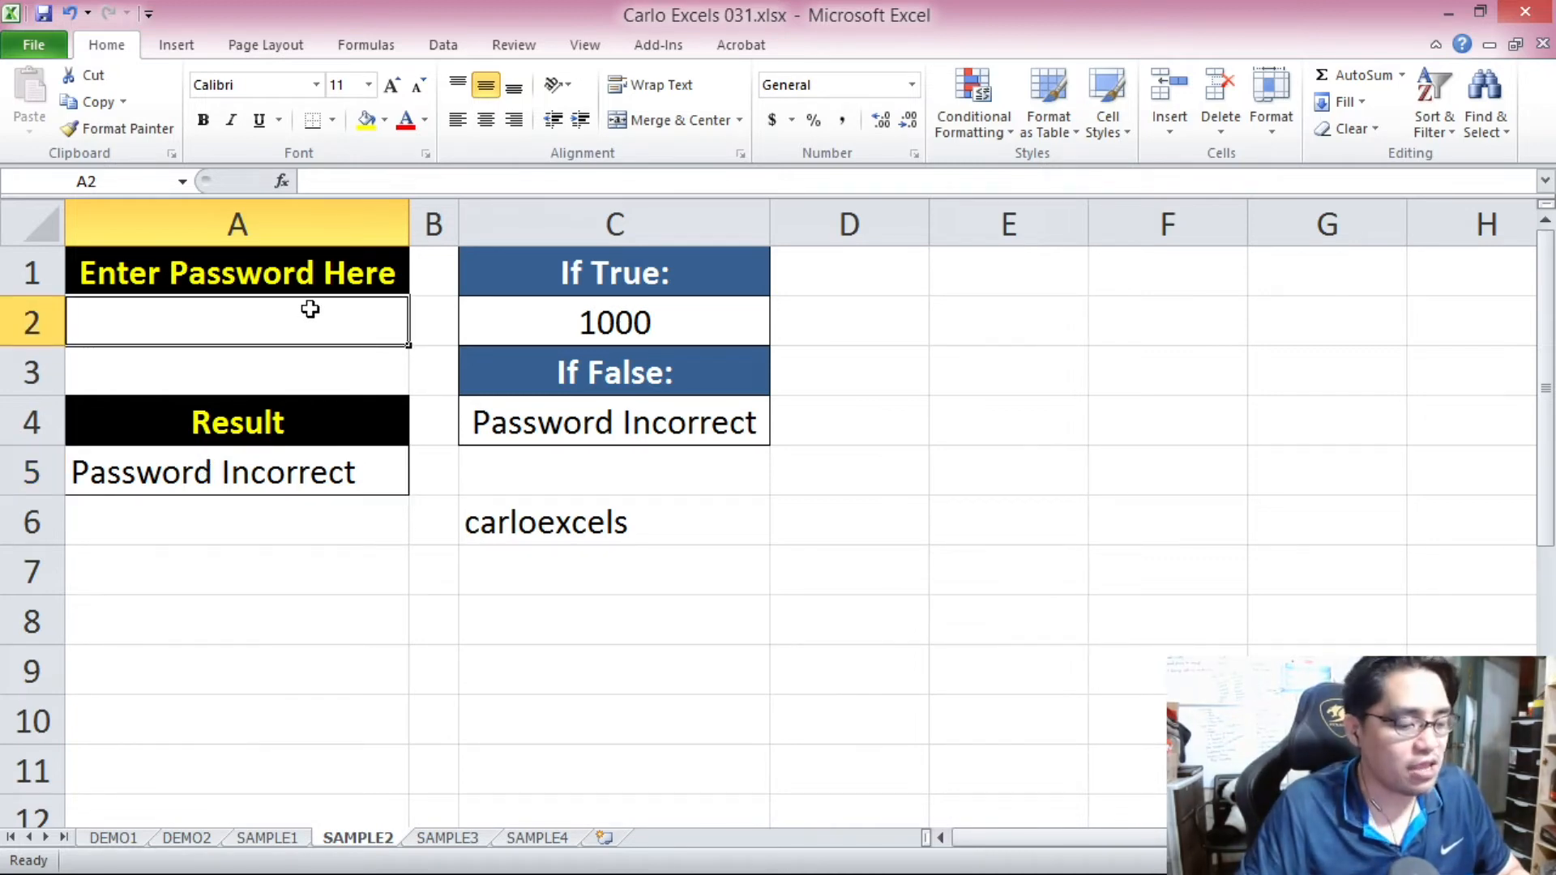
{"action": "type", "text": "dsafasfafsafa"}
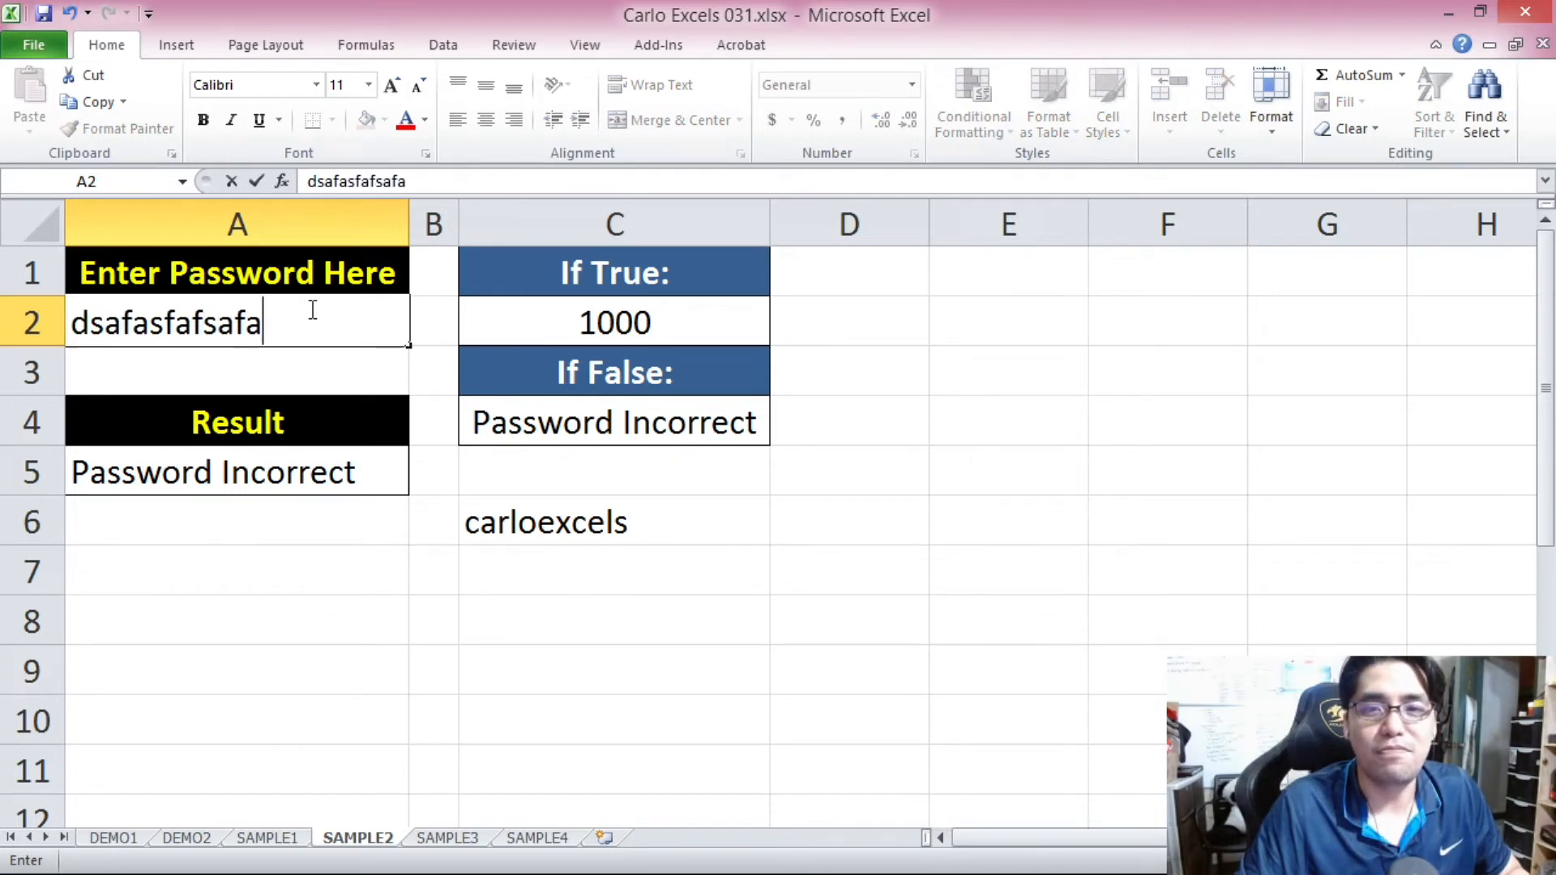
{"action": "key", "text": "Return"}
{"action": "left_click", "coordinate": [310, 311]}
{"action": "type", "text": "asdfasfsaf"}
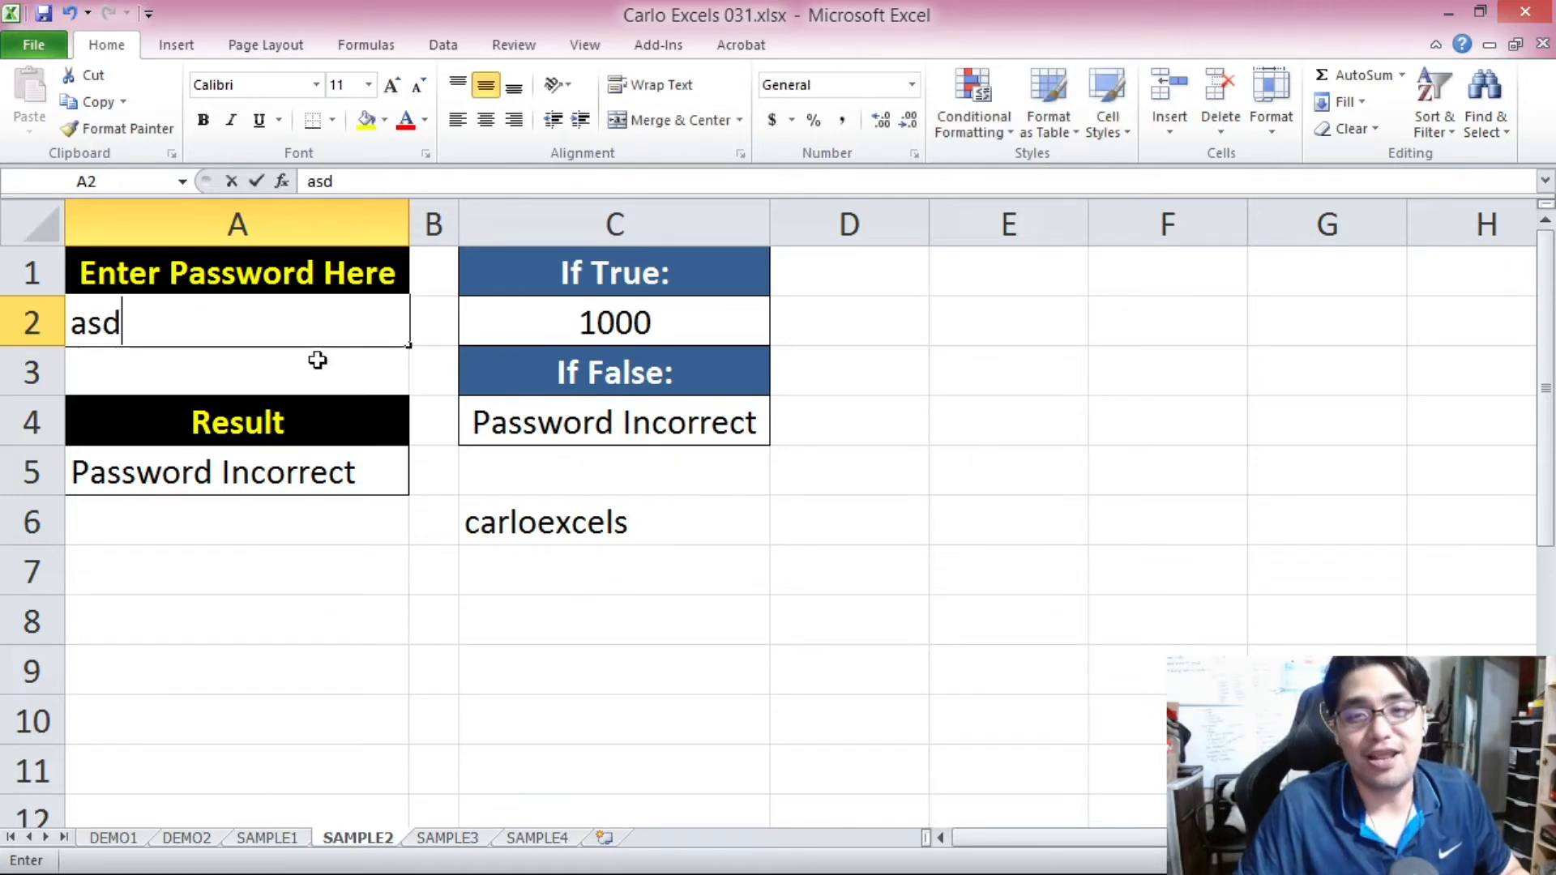
{"action": "key", "text": "Return"}
{"action": "left_click", "coordinate": [284, 334]}
{"action": "type", "text": "fgsdafasfa"}
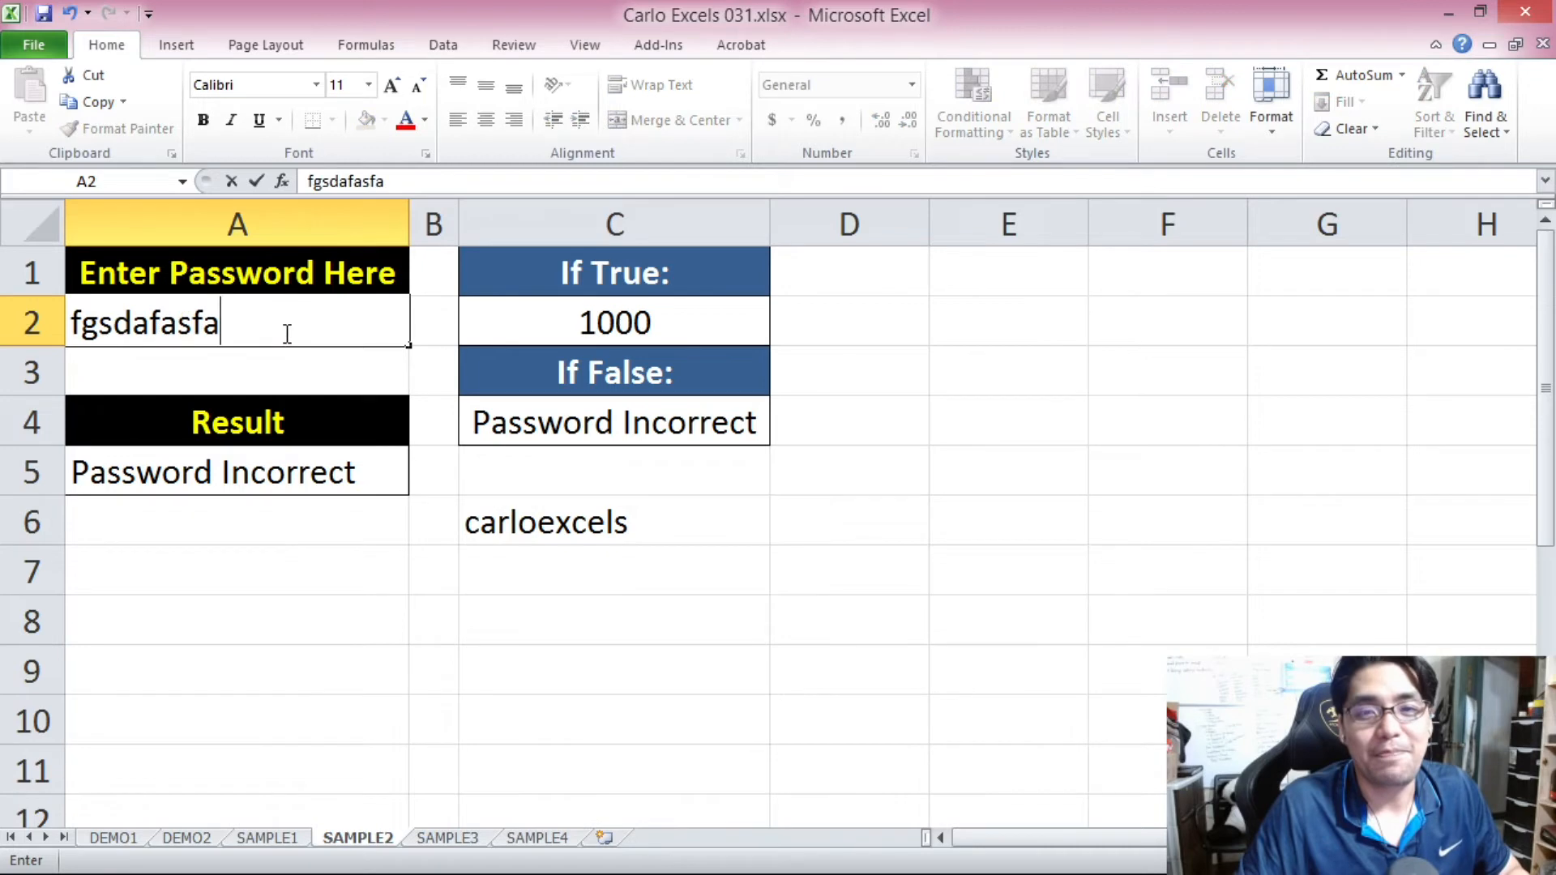
{"action": "key", "text": "Return"}
Enter the correct password in A2 and compare the result in A5 with the true value in C2.
{"action": "left_click", "coordinate": [285, 332]}
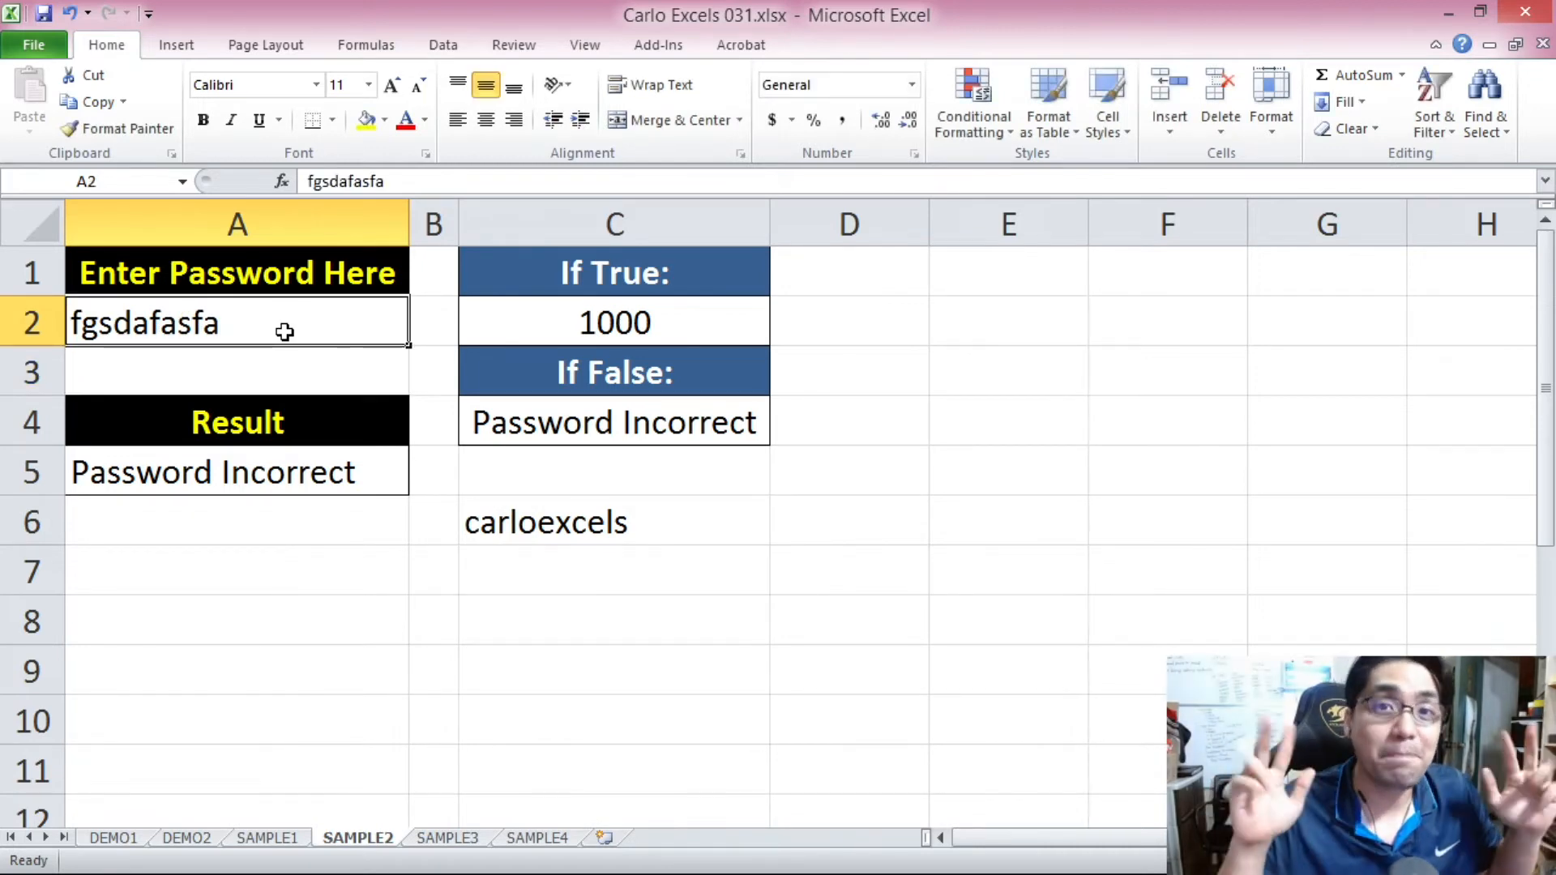
{"action": "type", "text": "carloexcels"}
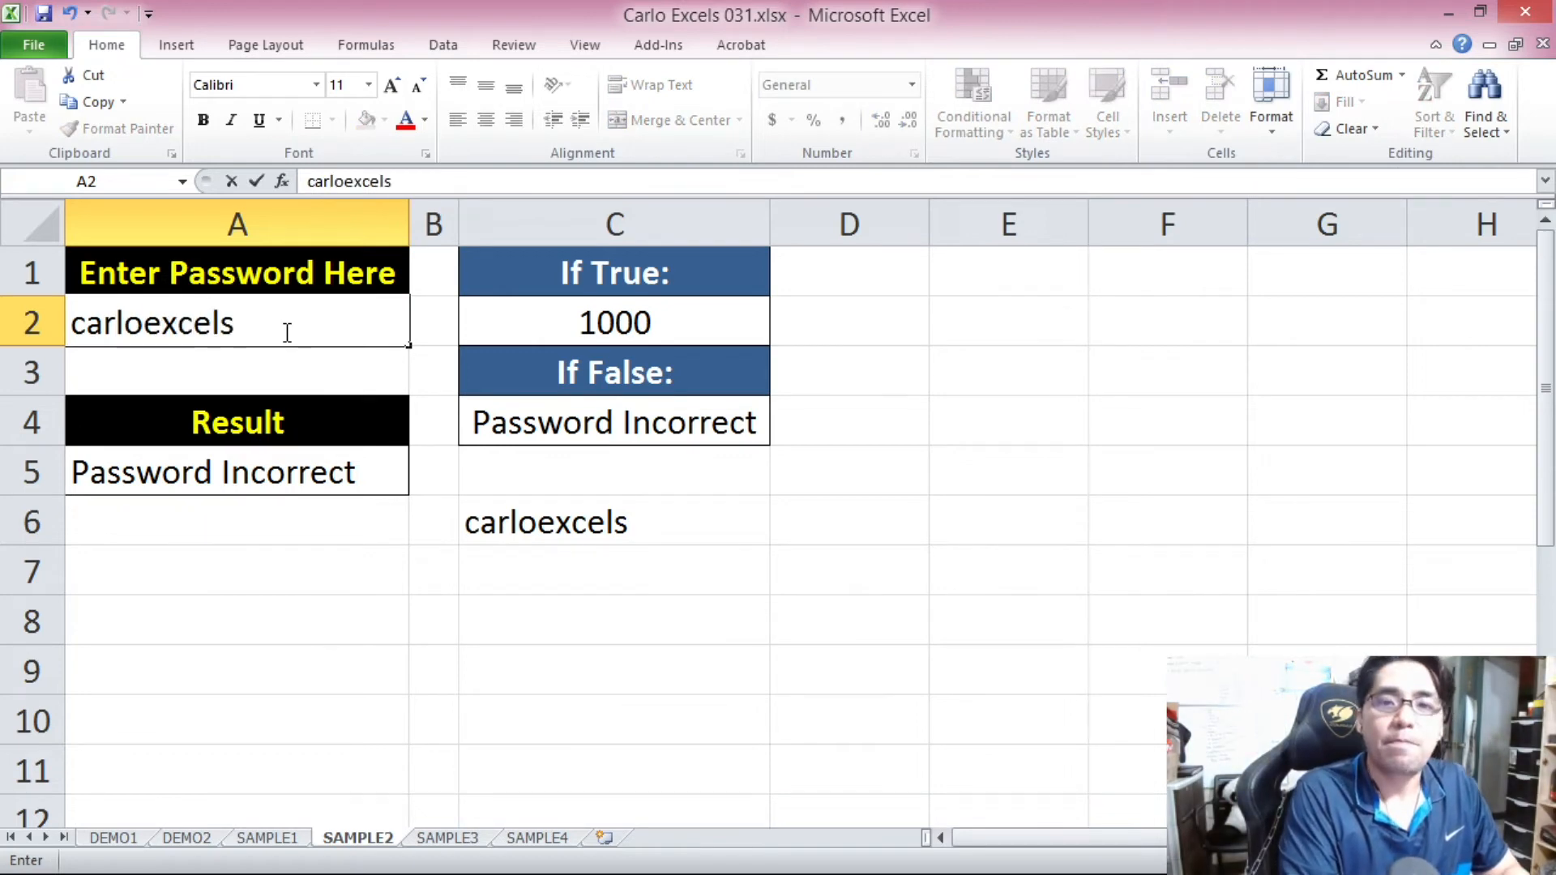
{"action": "key", "text": "Return"}
{"action": "left_click", "coordinate": [372, 490]}
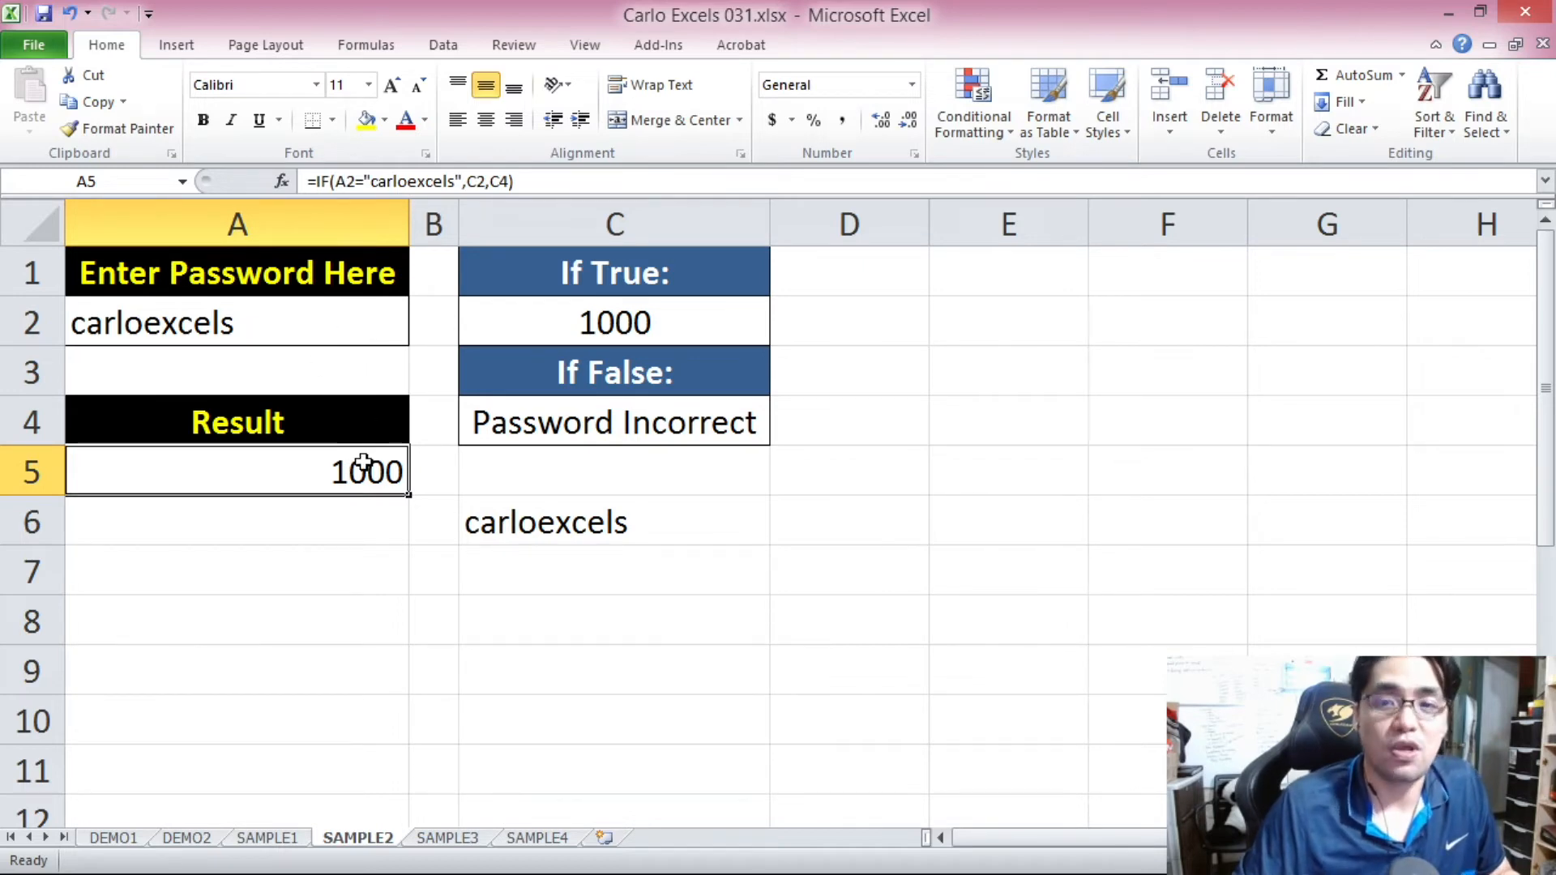
{"action": "left_click", "coordinate": [617, 320]}
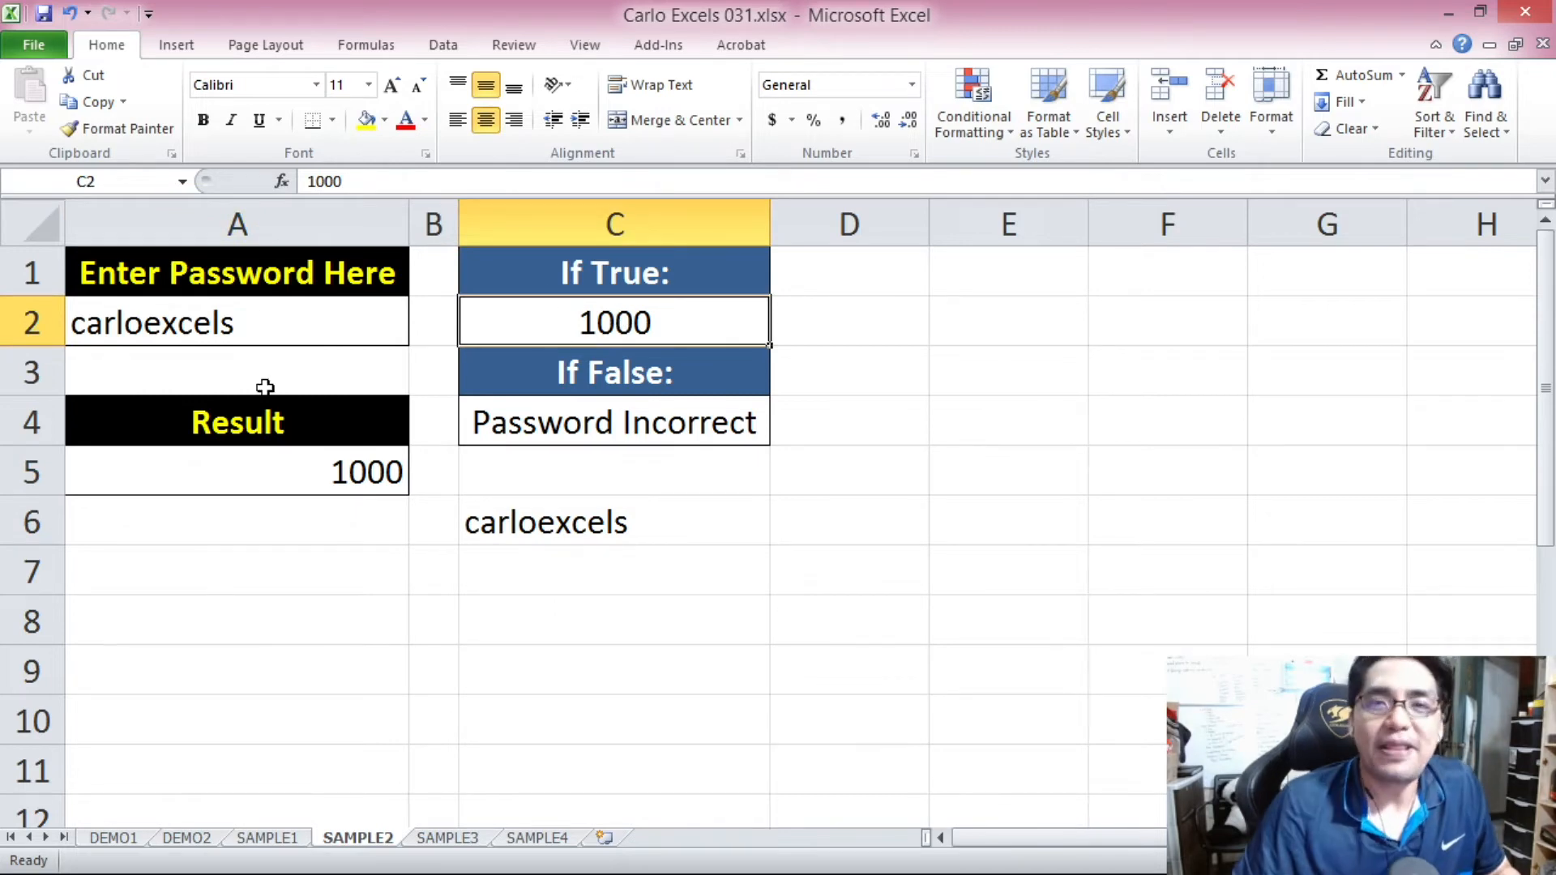
Re-enter the correct password in A2 with mixed capitalization and check the result in A5.
{"action": "left_click", "coordinate": [243, 323]}
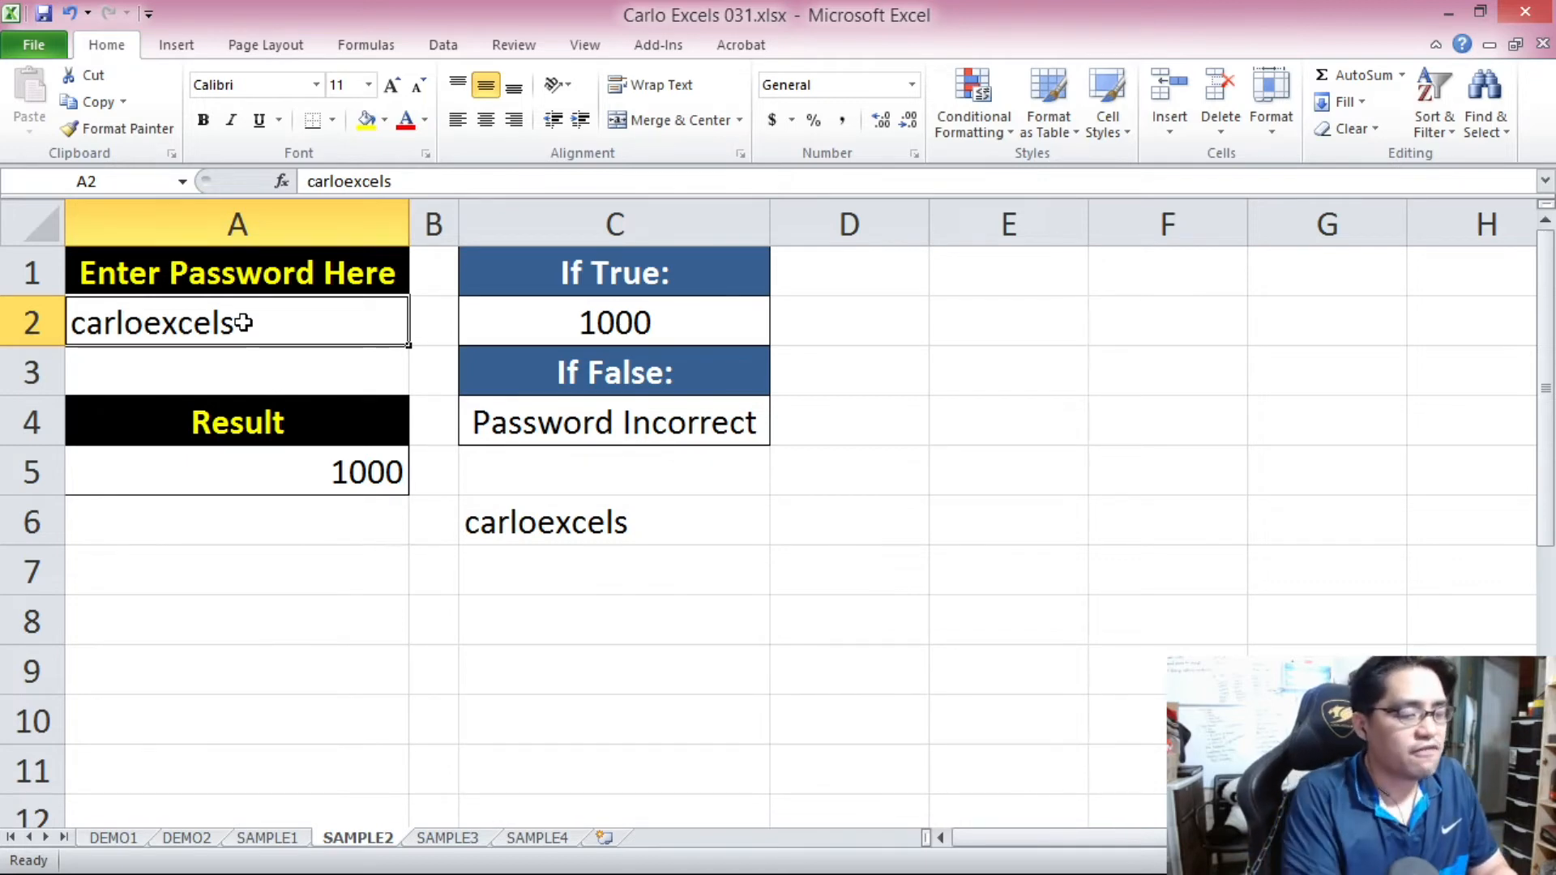
{"action": "type", "text": "CarloExcels"}
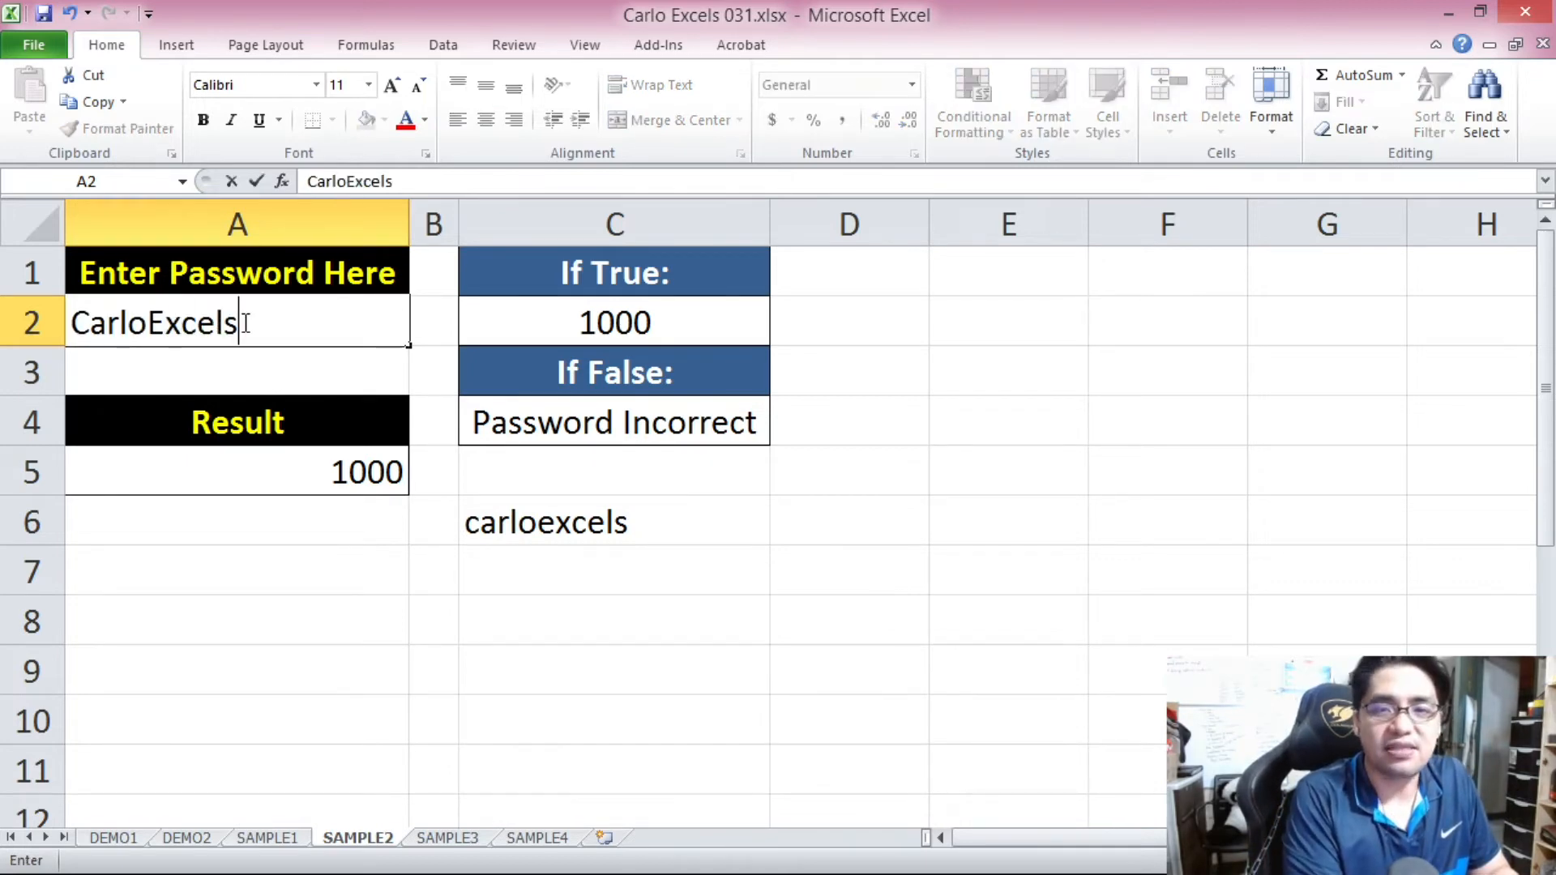
{"action": "key", "text": "Return"}
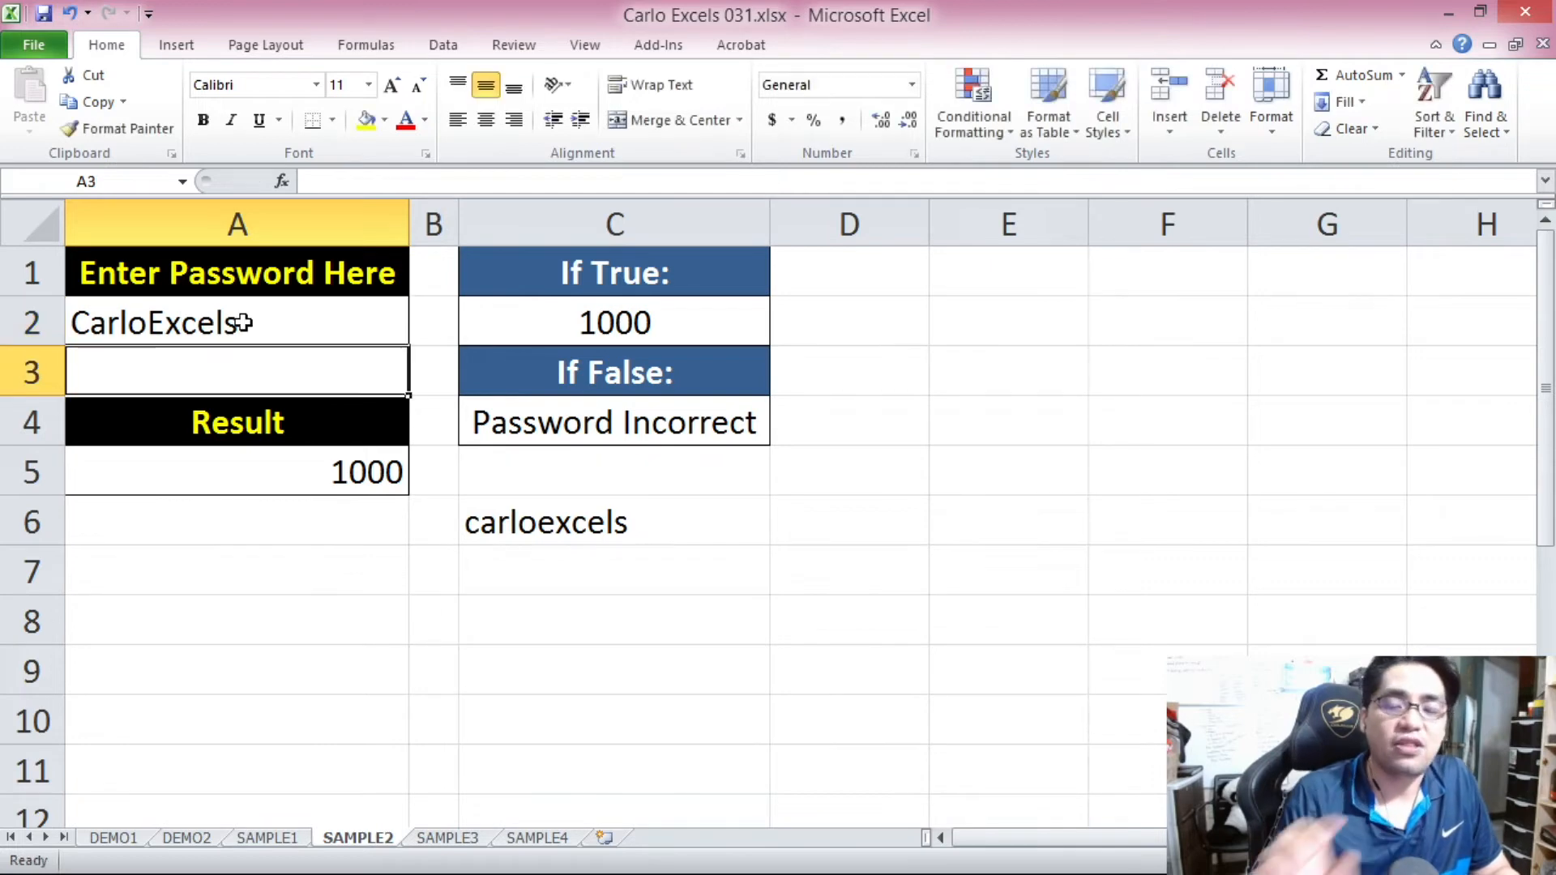
{"action": "left_click", "coordinate": [340, 460]}
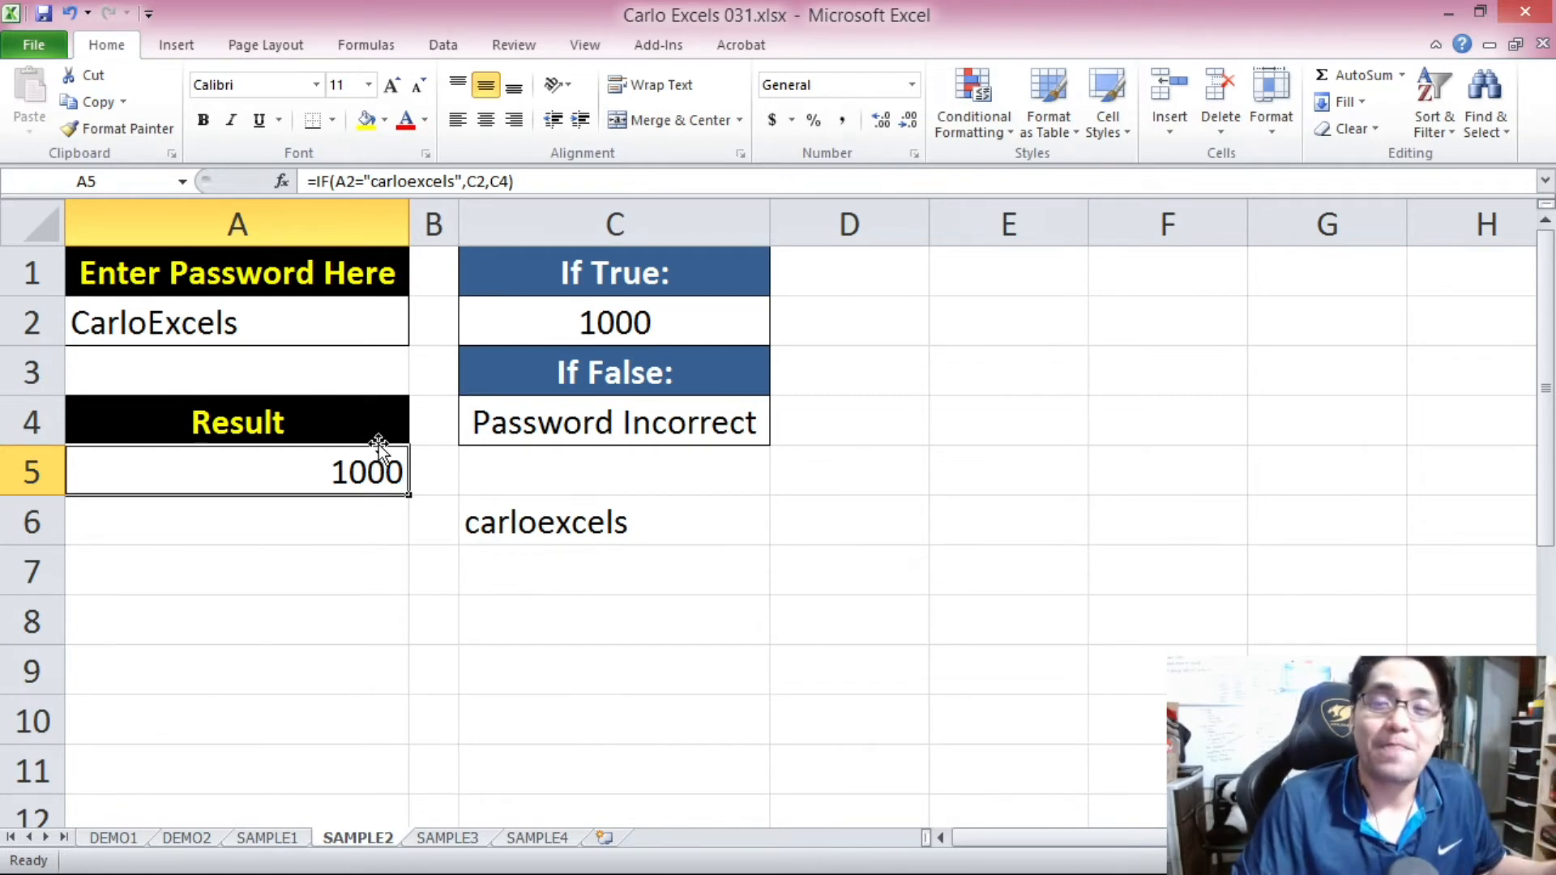
Switch to the SAMPLE3 sheet and examine the series cells A2:E3 and the result cell A6.
{"action": "key", "text": "ctrl+Page_Down"}
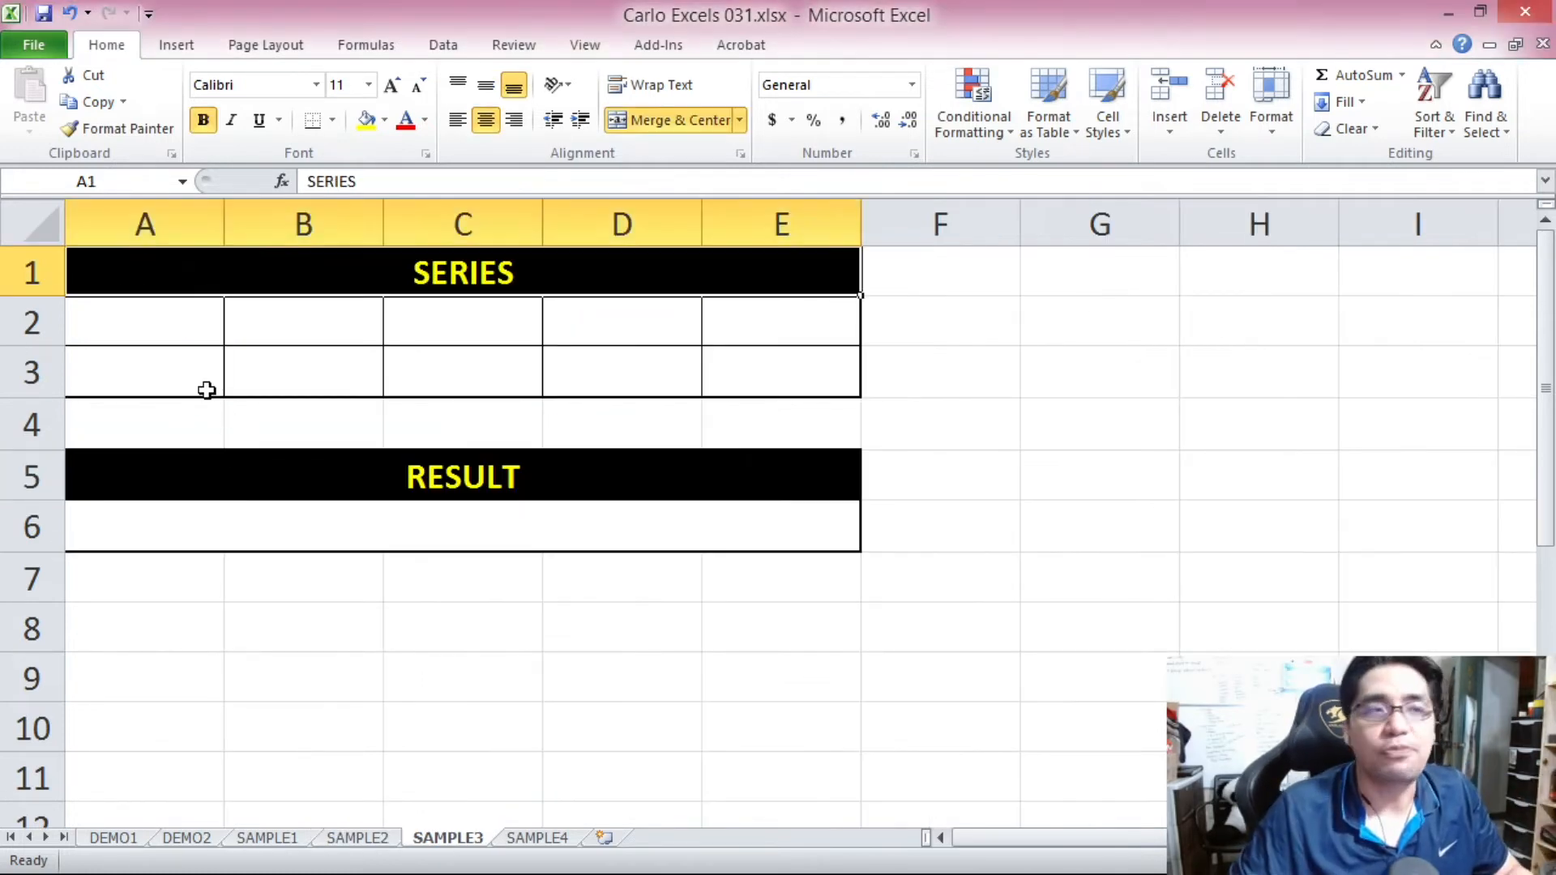
{"action": "left_click_drag", "start_coordinate": [135, 316], "coordinate": [750, 365]}
{"action": "left_click", "coordinate": [208, 327]}
{"action": "left_click", "coordinate": [308, 335]}
{"action": "left_click", "coordinate": [462, 328]}
{"action": "left_click", "coordinate": [620, 322]}
{"action": "left_click", "coordinate": [835, 336]}
{"action": "left_click", "coordinate": [802, 373]}
{"action": "left_click", "coordinate": [583, 378]}
{"action": "left_click", "coordinate": [295, 406]}
{"action": "left_click", "coordinate": [169, 381]}
{"action": "left_click", "coordinate": [198, 522]}
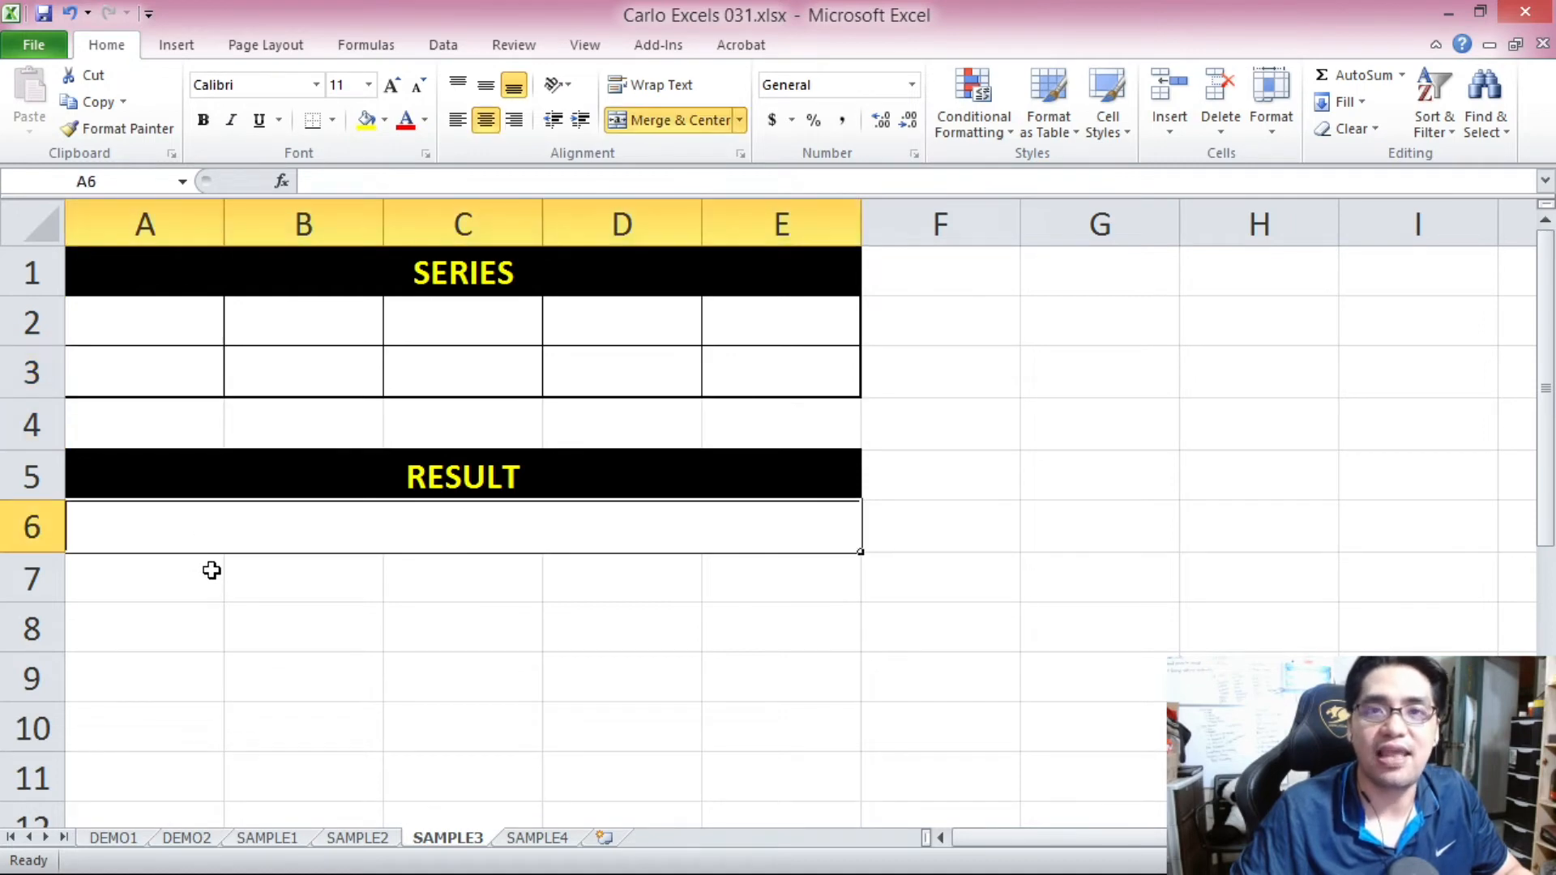
{"action": "left_click", "coordinate": [219, 320]}
{"action": "left_click", "coordinate": [308, 320]}
{"action": "left_click", "coordinate": [450, 317]}
{"action": "left_click", "coordinate": [584, 312]}
{"action": "left_click", "coordinate": [717, 308]}
{"action": "left_click", "coordinate": [738, 354]}
{"action": "left_click", "coordinate": [640, 369]}
{"action": "left_click", "coordinate": [469, 373]}
{"action": "left_click", "coordinate": [357, 373]}
{"action": "left_click", "coordinate": [178, 365]}
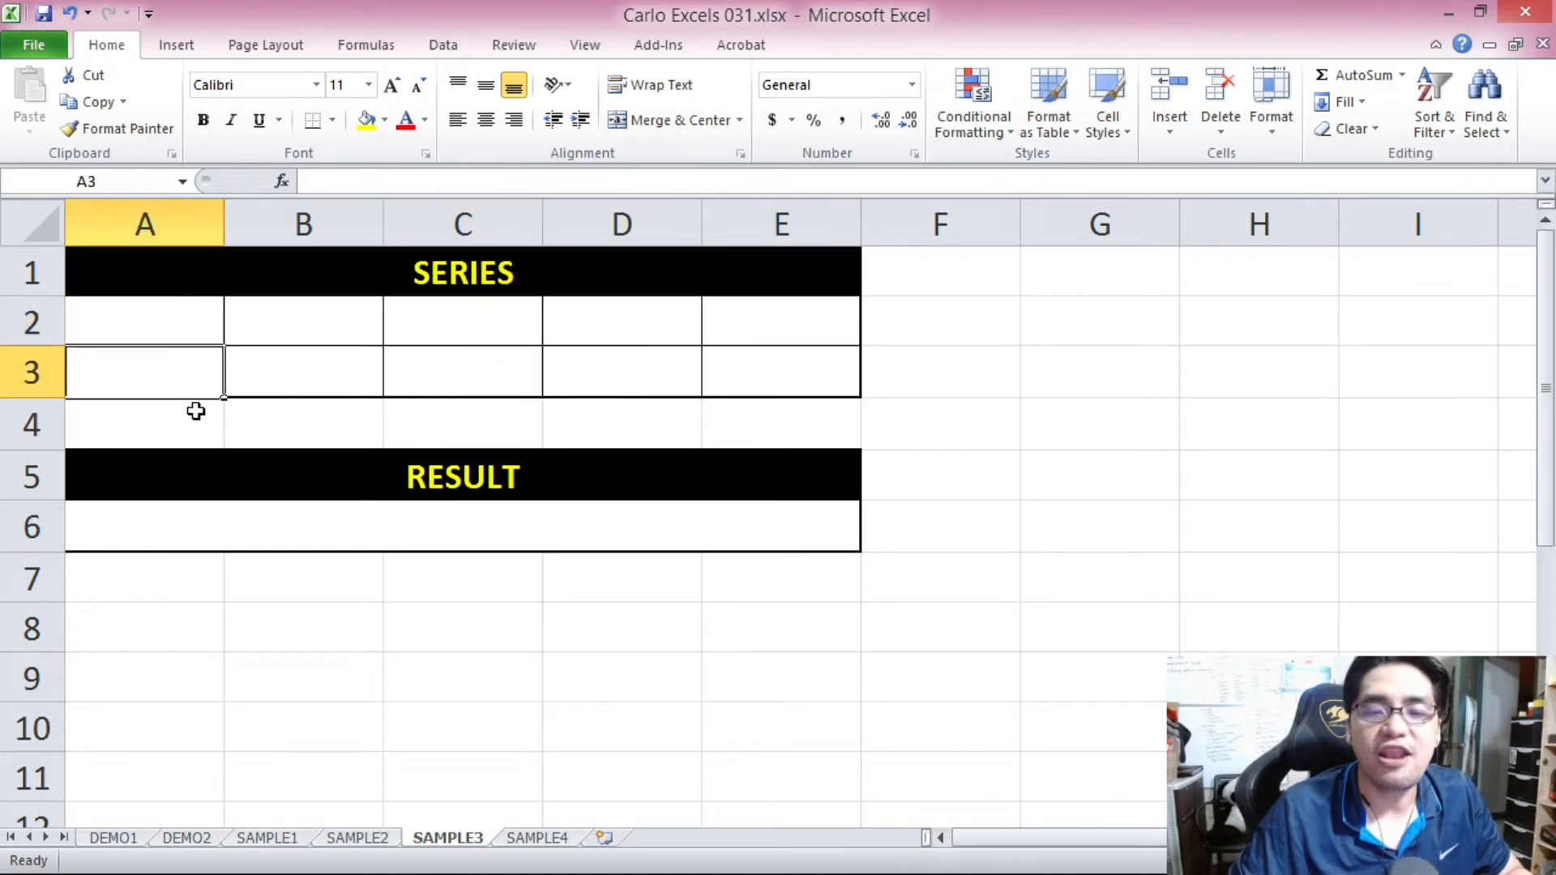
{"action": "left_click", "coordinate": [360, 529]}
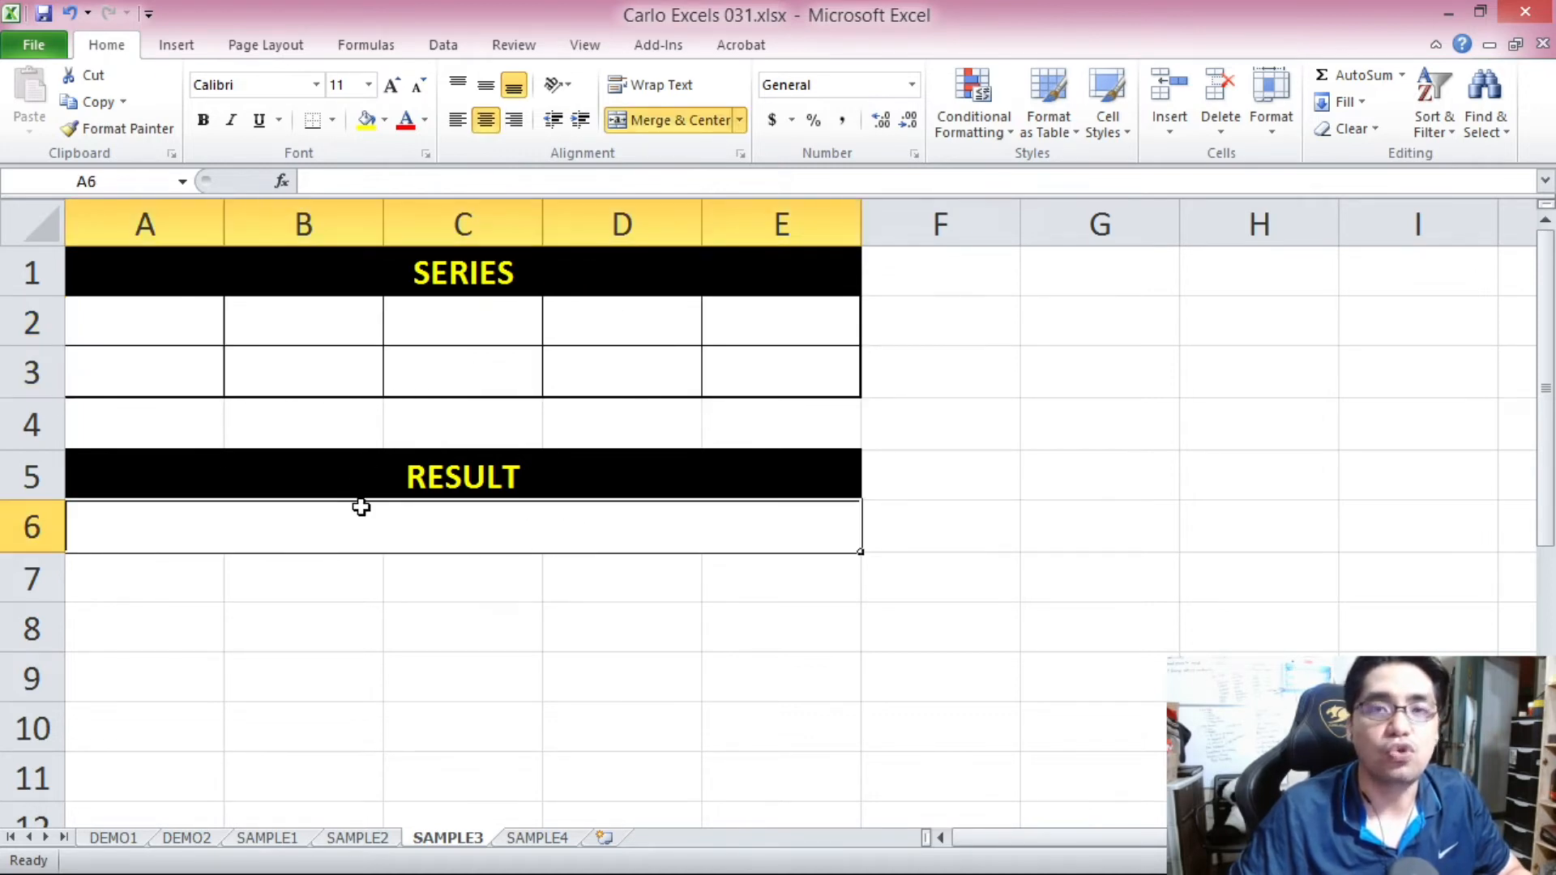
{"action": "left_click_drag", "start_coordinate": [215, 312], "coordinate": [739, 366]}
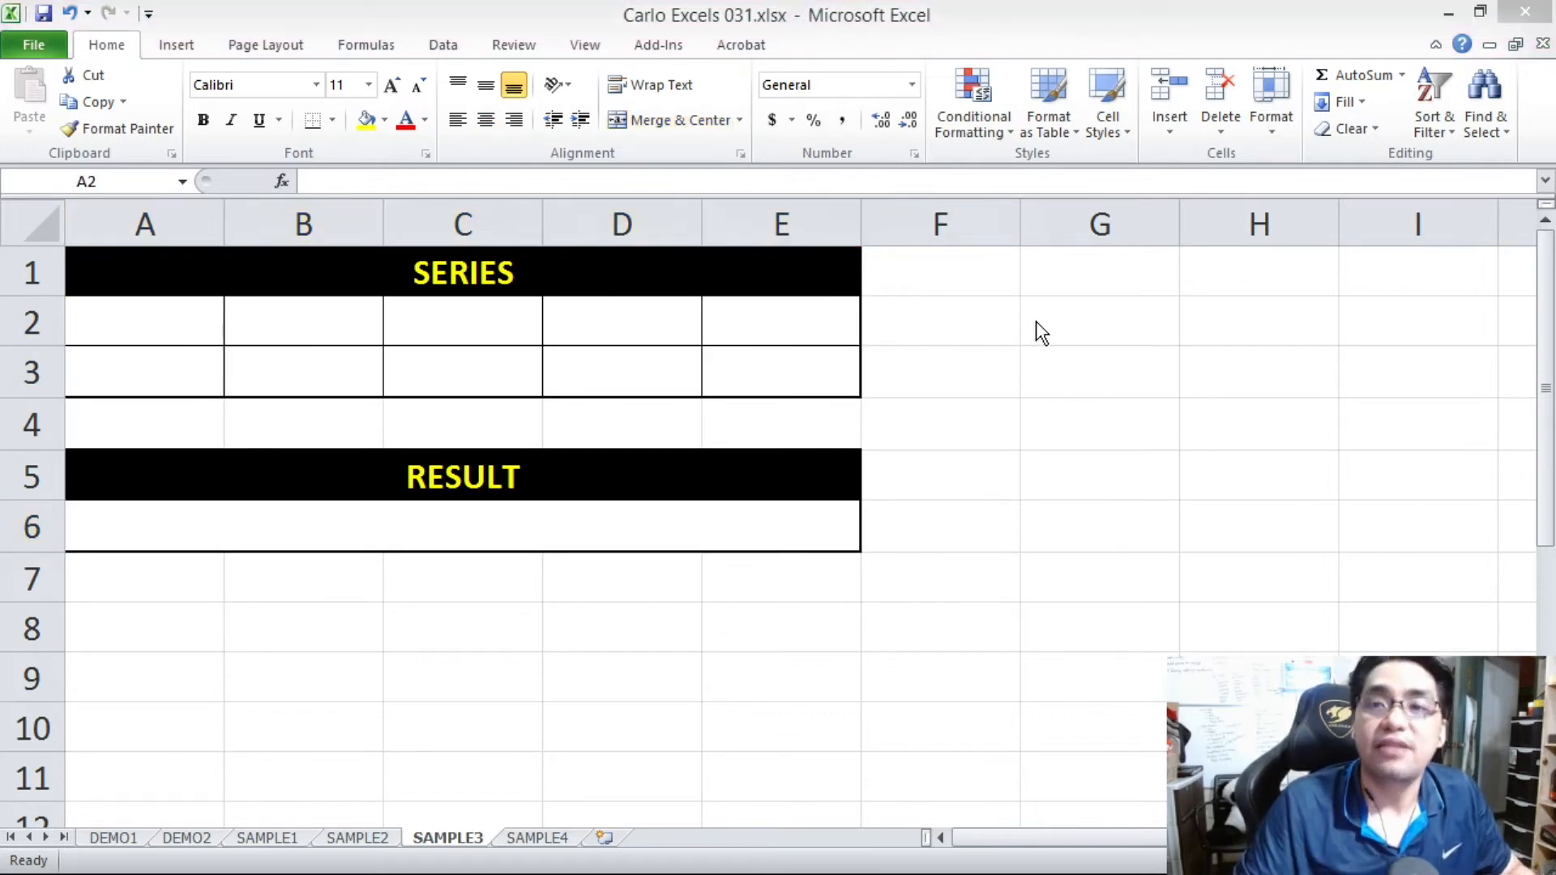
Note the first rule beside the series, with "sum < 50" in G2 and "SUM" in H2.
{"action": "left_click", "coordinate": [1059, 308]}
{"action": "type", "text": "sum < 50"}
{"action": "key", "text": "Tab"}
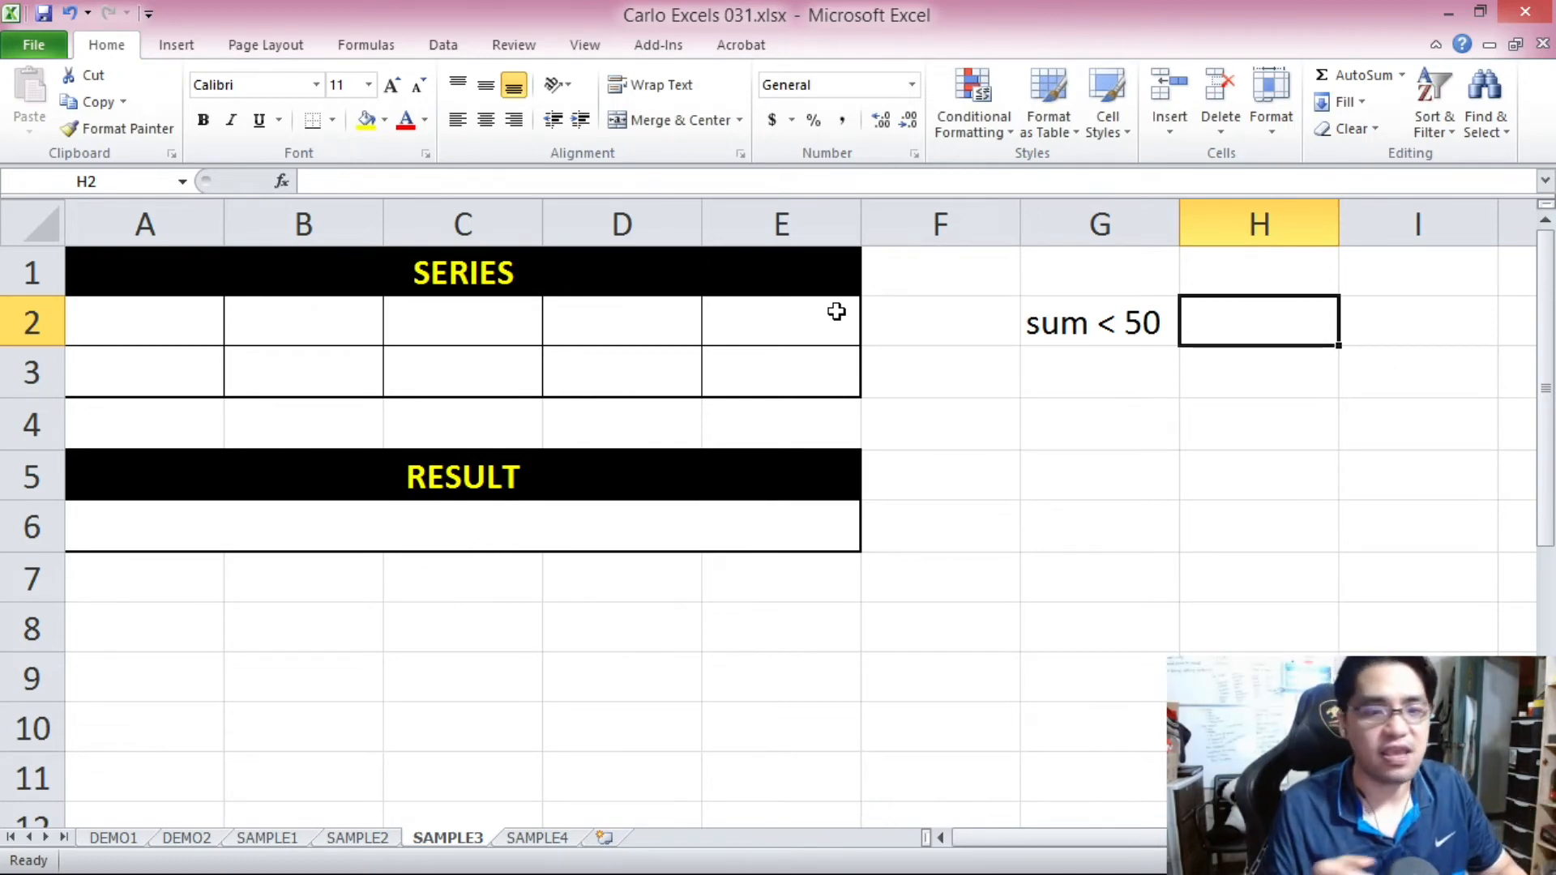
{"action": "left_click", "coordinate": [501, 517]}
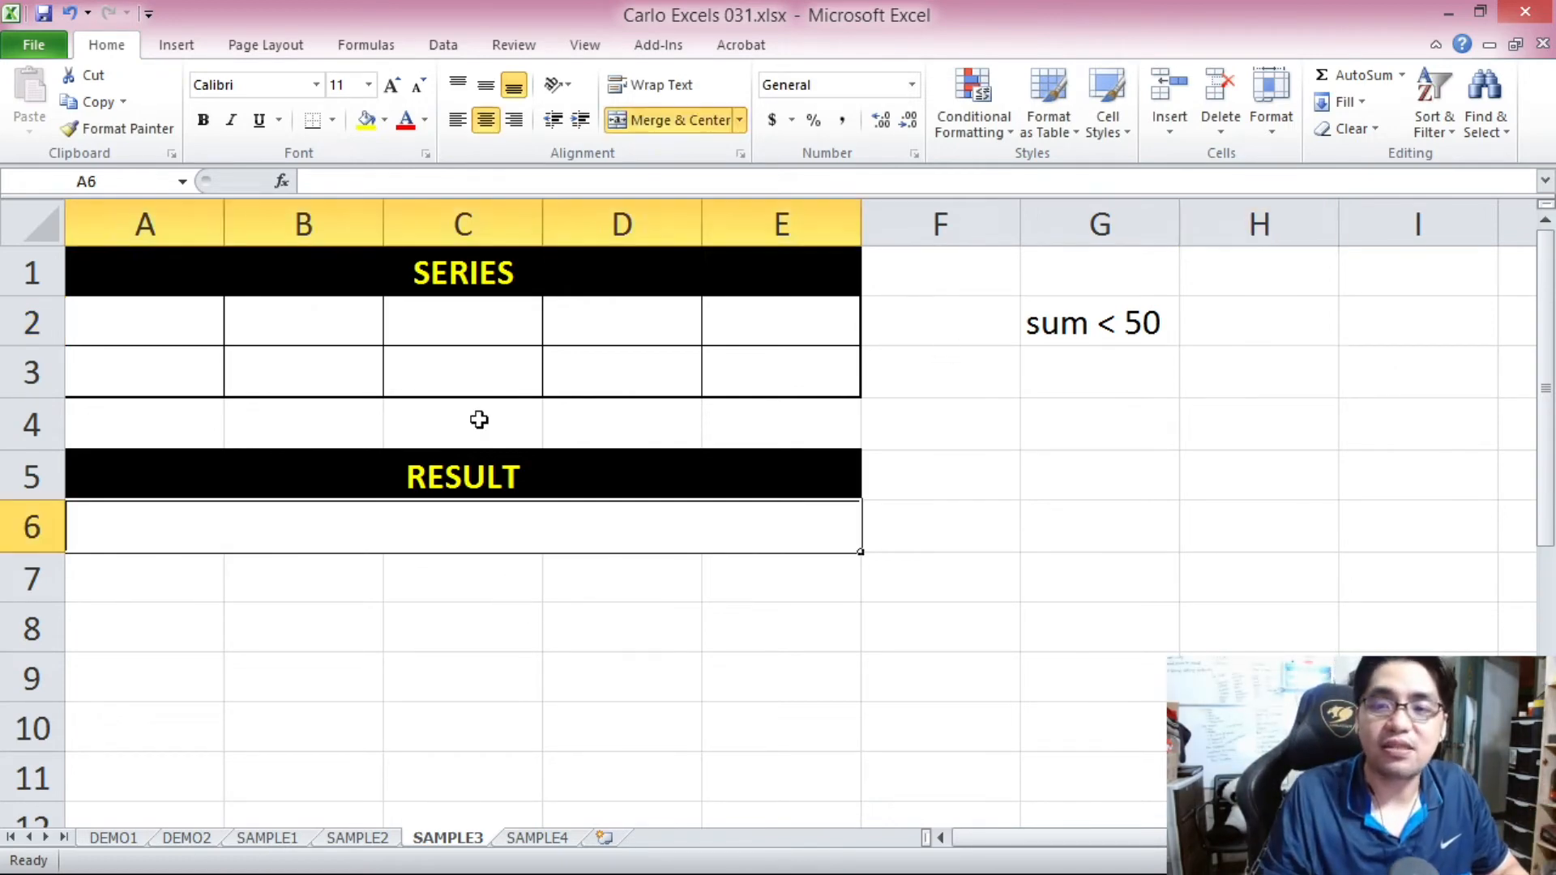
{"action": "left_click", "coordinate": [1311, 315]}
{"action": "type", "text": "SUM"}
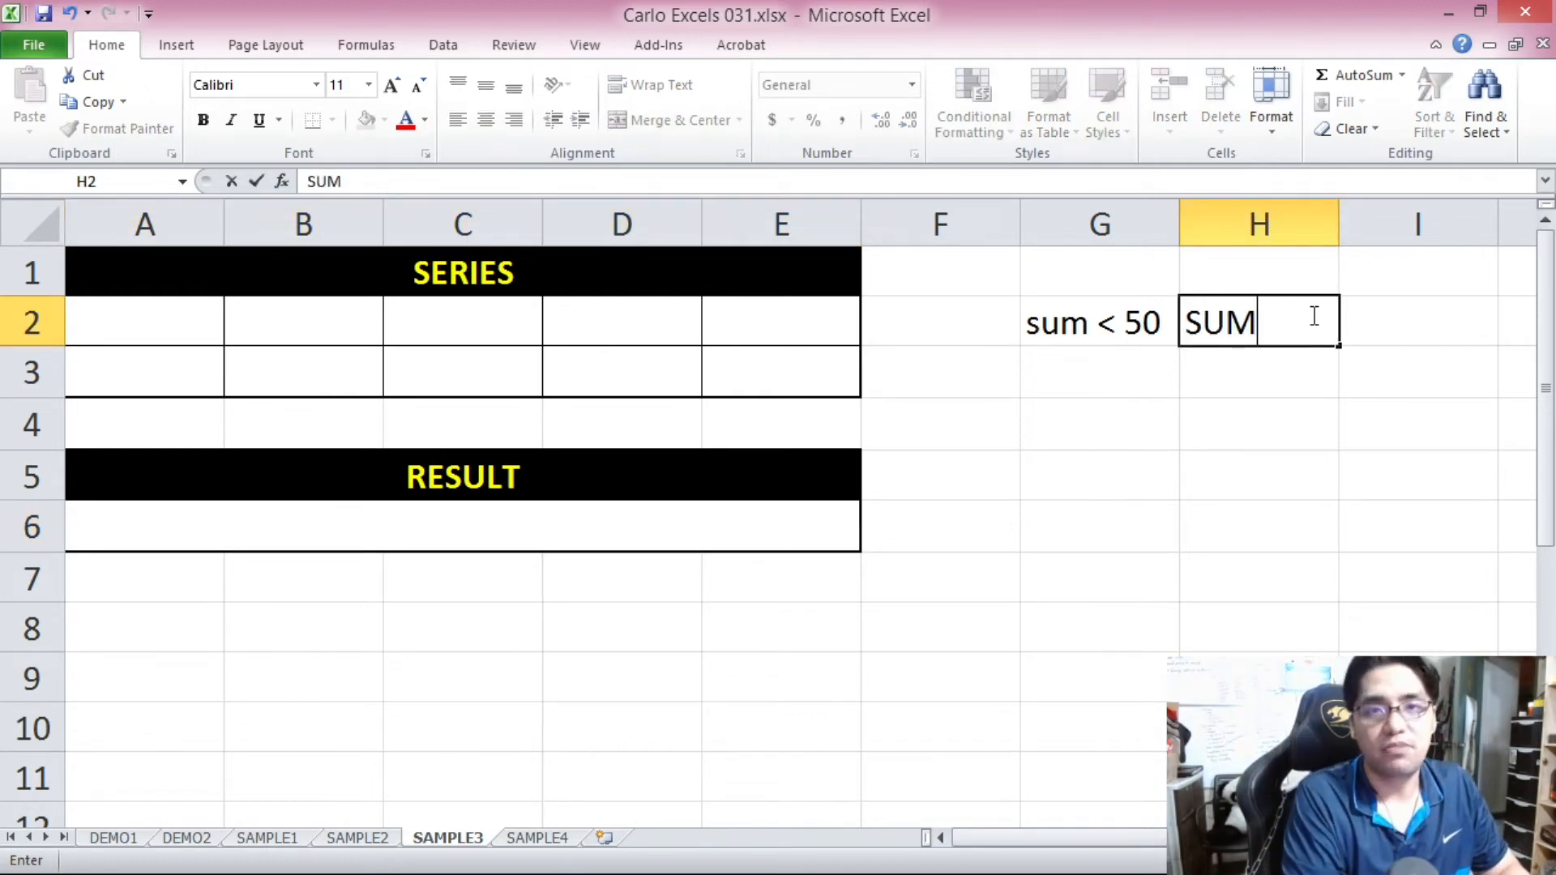
{"action": "key", "text": "Return"}
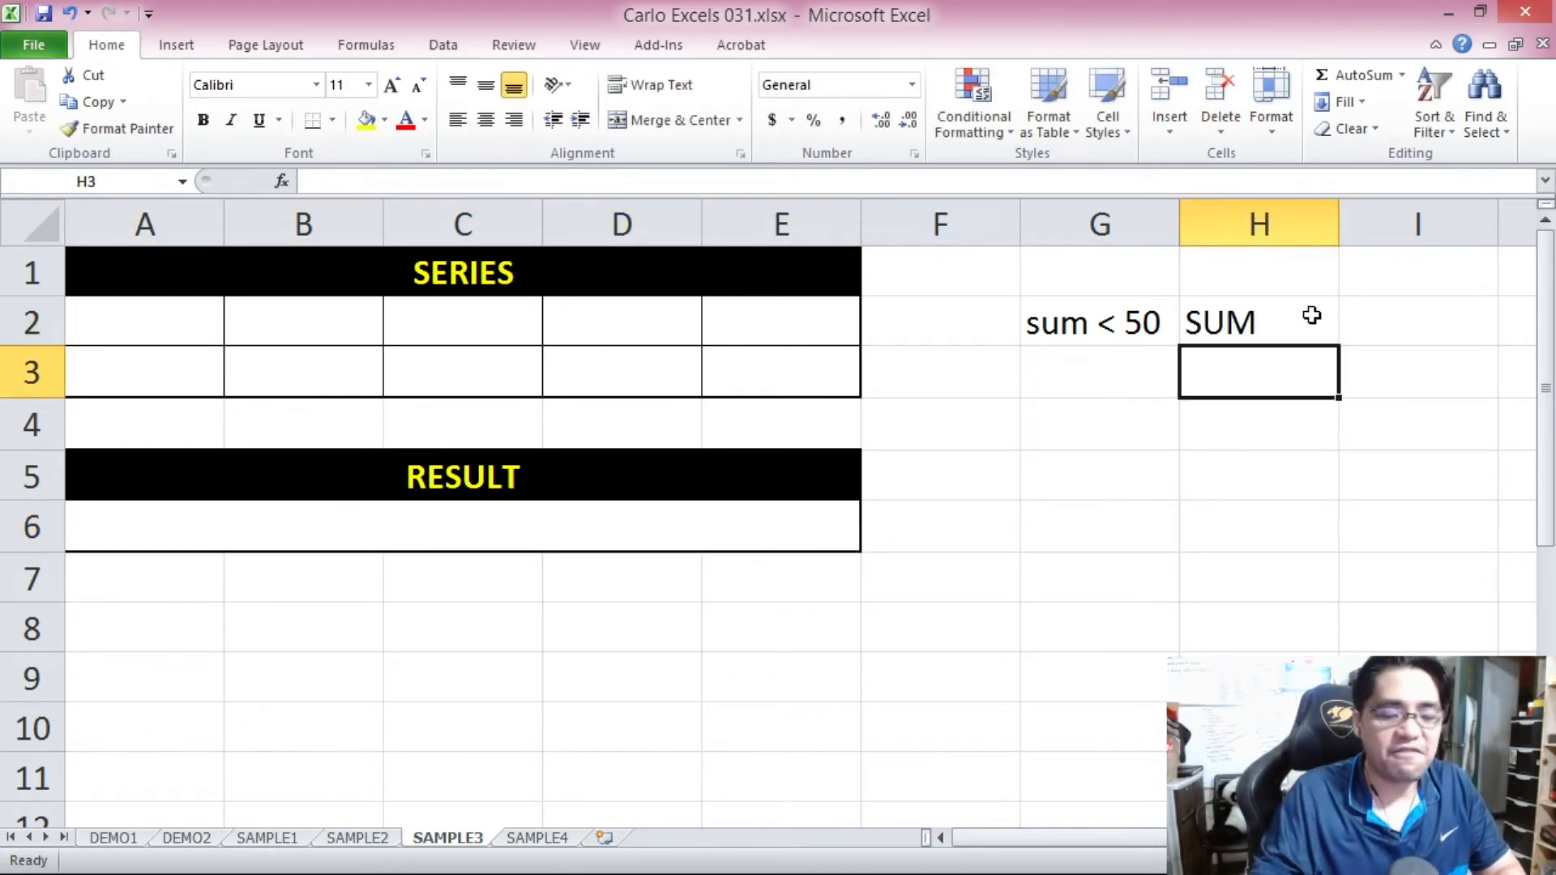
Note the second rule below the first, with "sum >= 50" in G3 and "AVERAGE" in H3.
{"action": "key", "text": "Left"}
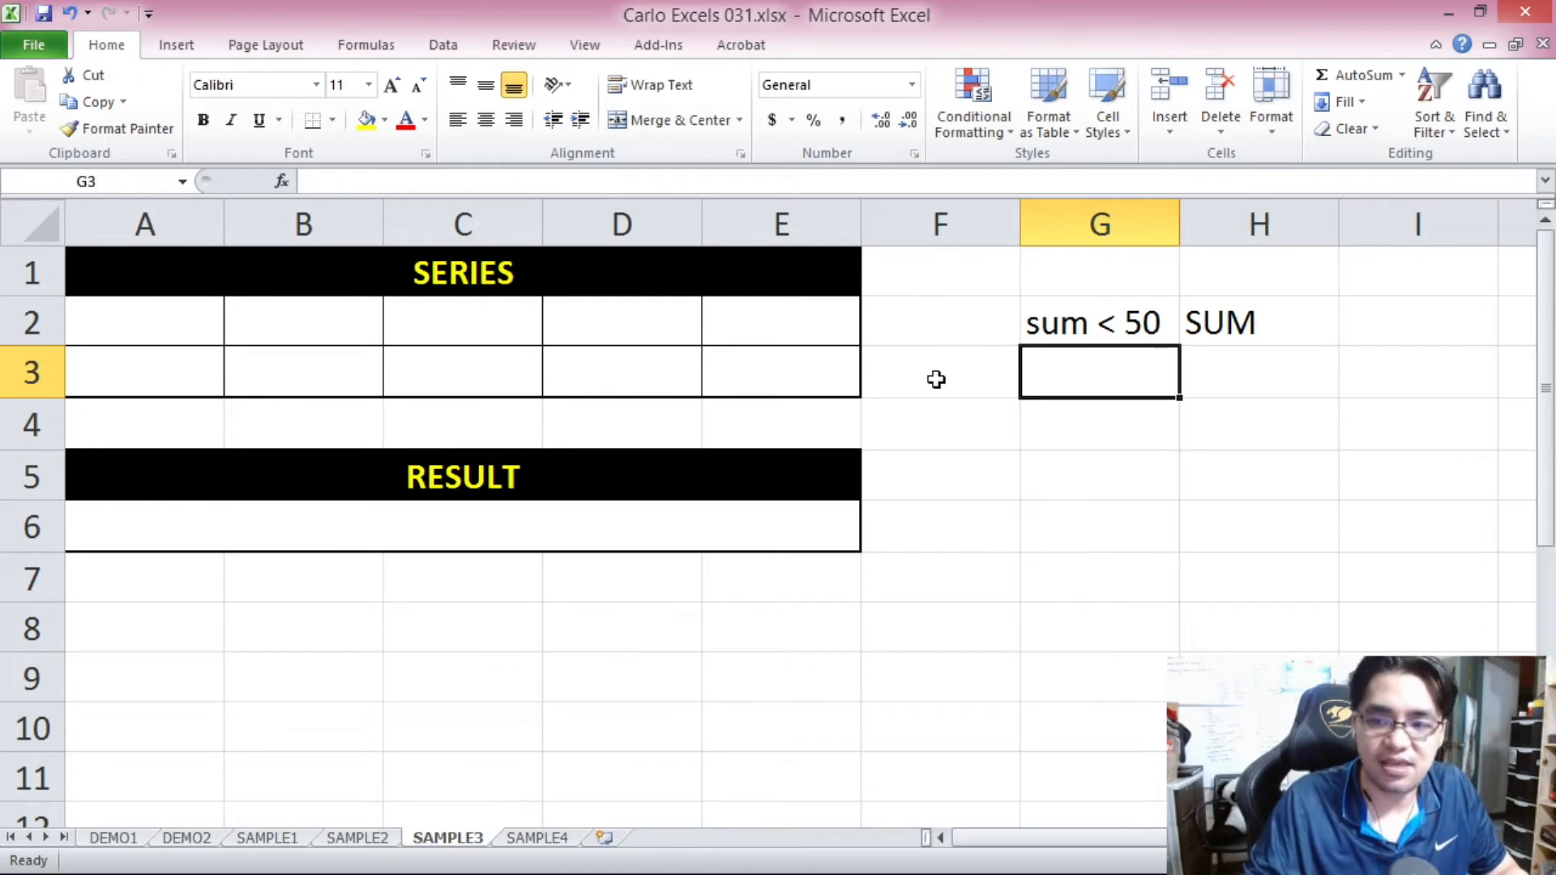
{"action": "type", "text": "sum "}
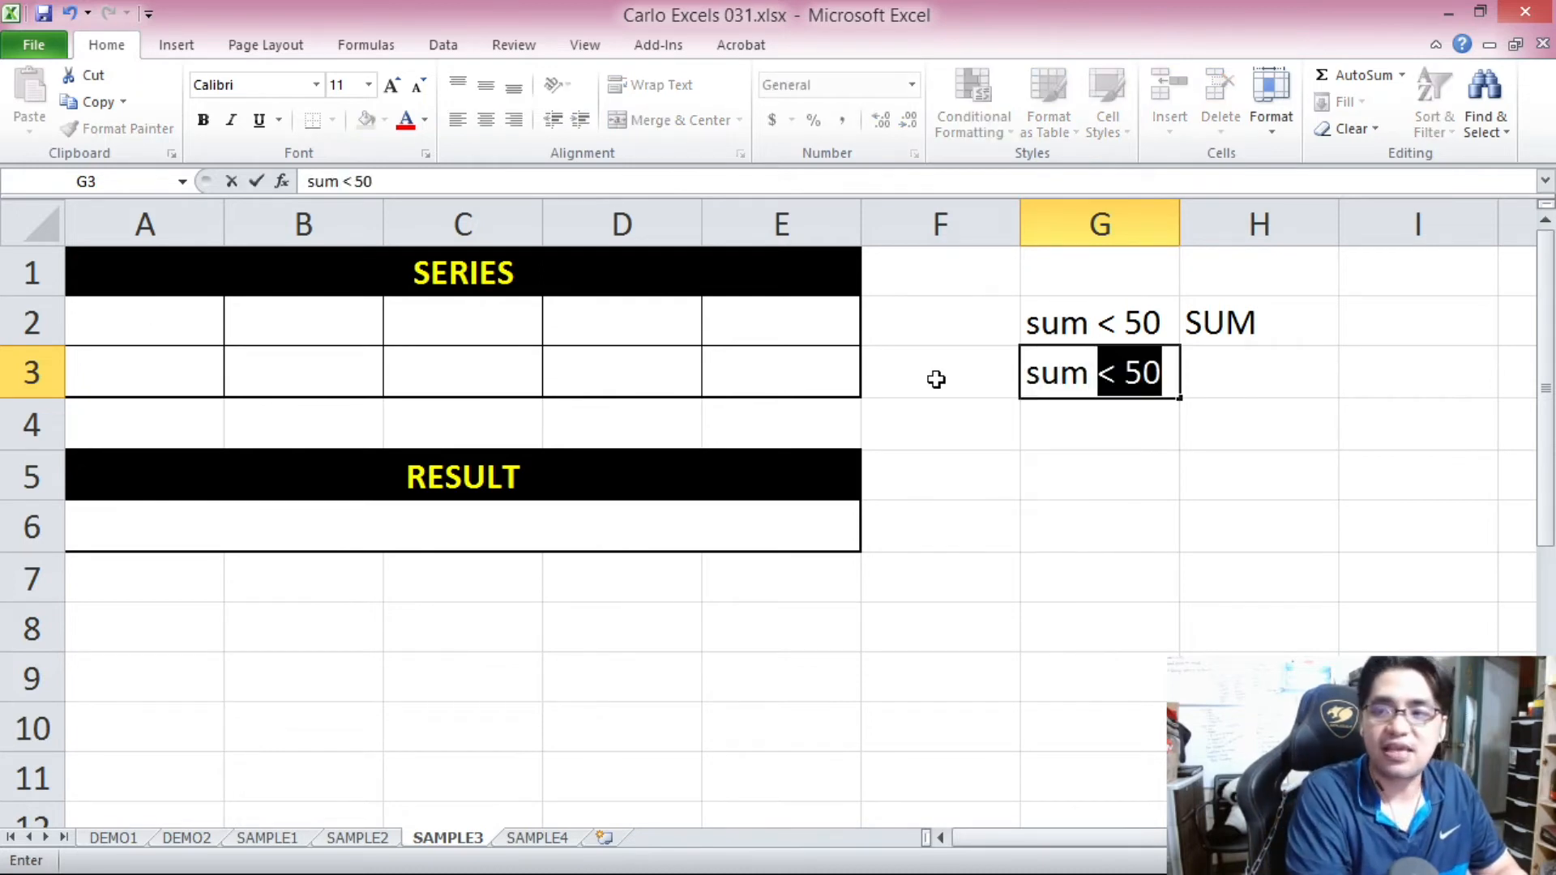
{"action": "type", "text": ">="}
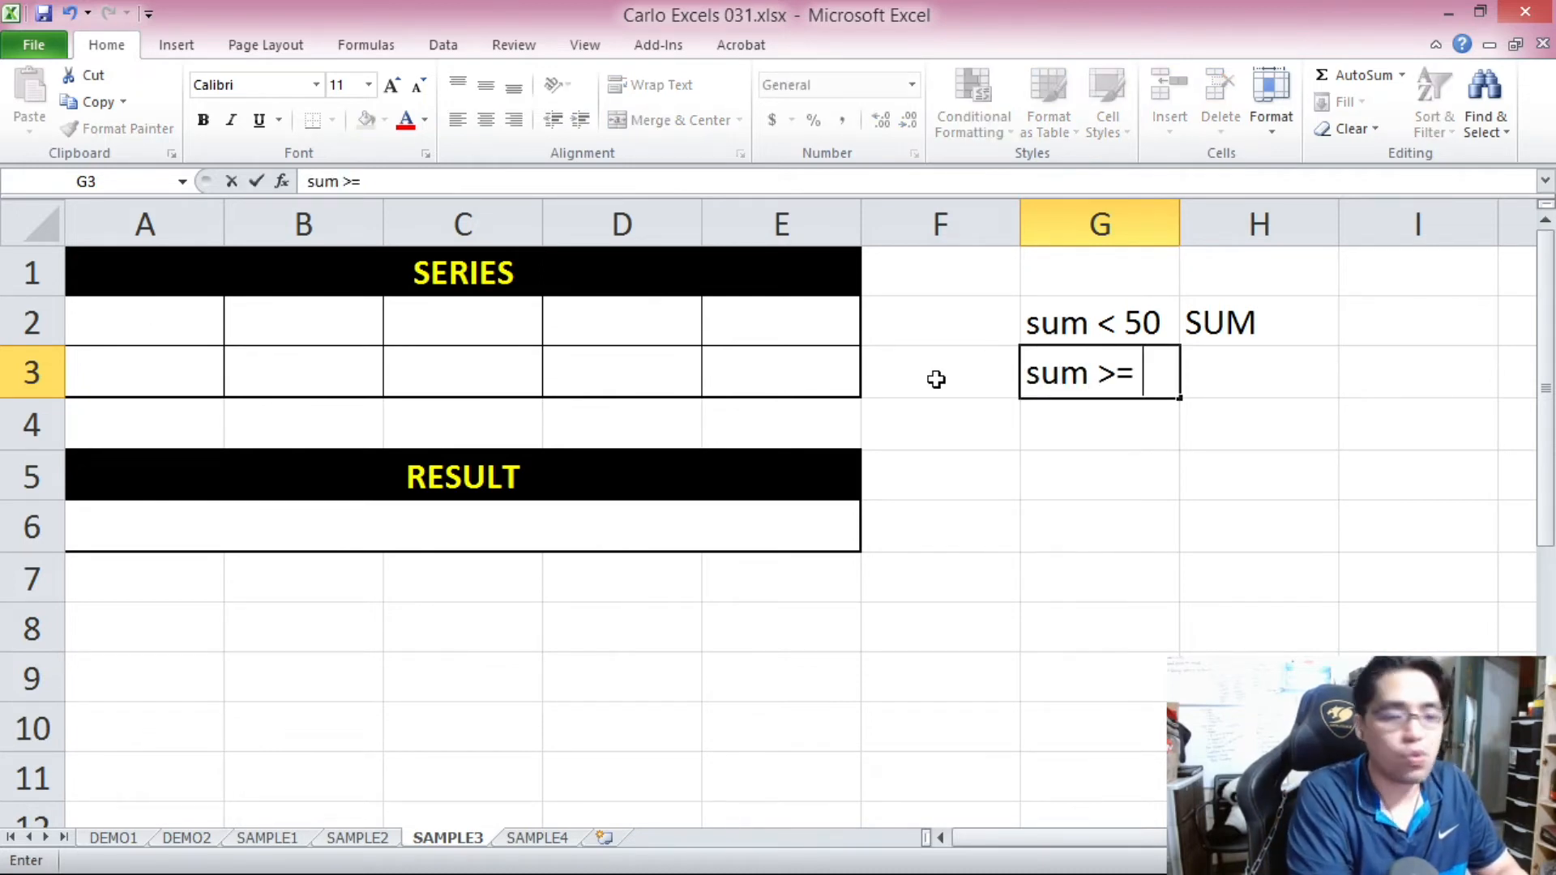
{"action": "type", "text": " 50"}
{"action": "key", "text": "Right"}
{"action": "left_click", "coordinate": [649, 559]}
{"action": "left_click", "coordinate": [452, 541]}
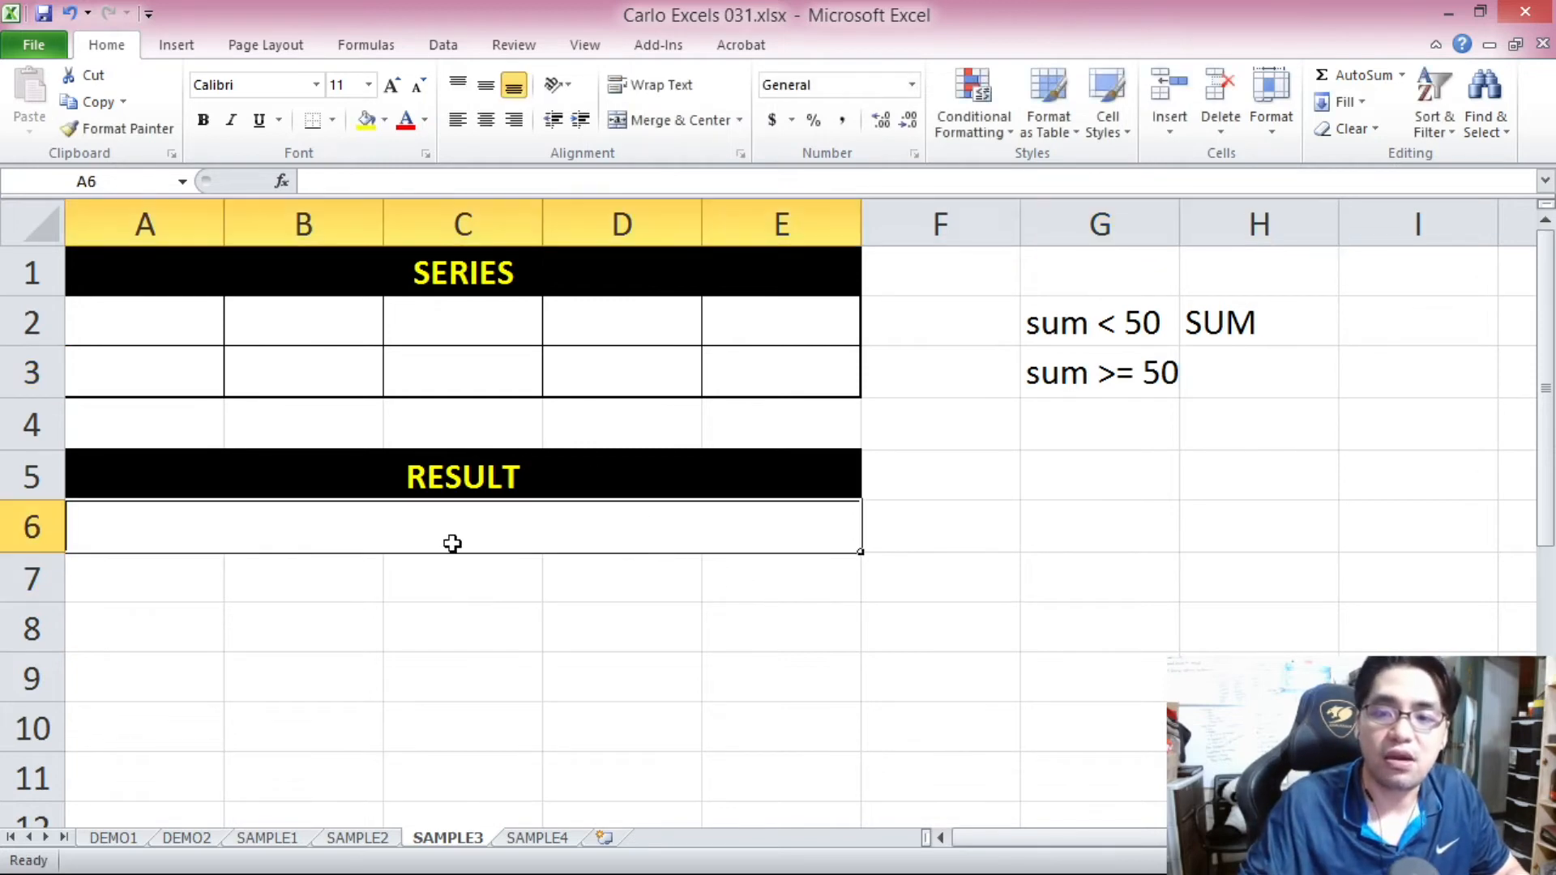
{"action": "left_click", "coordinate": [1238, 385]}
{"action": "type", "text": "AVERAGE"}
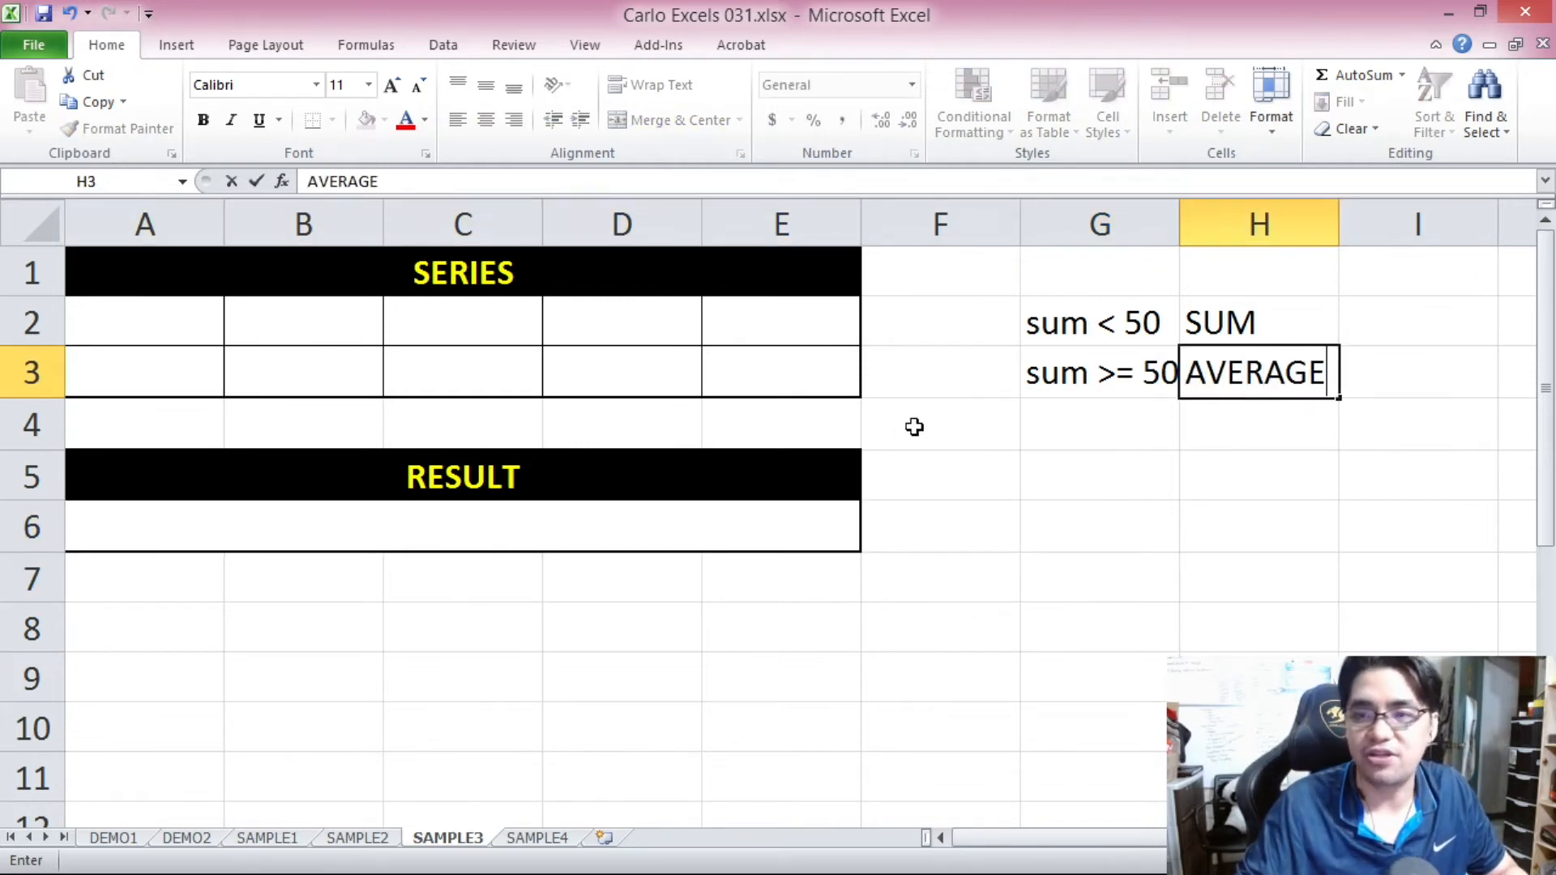
{"action": "left_click", "coordinate": [134, 301]}
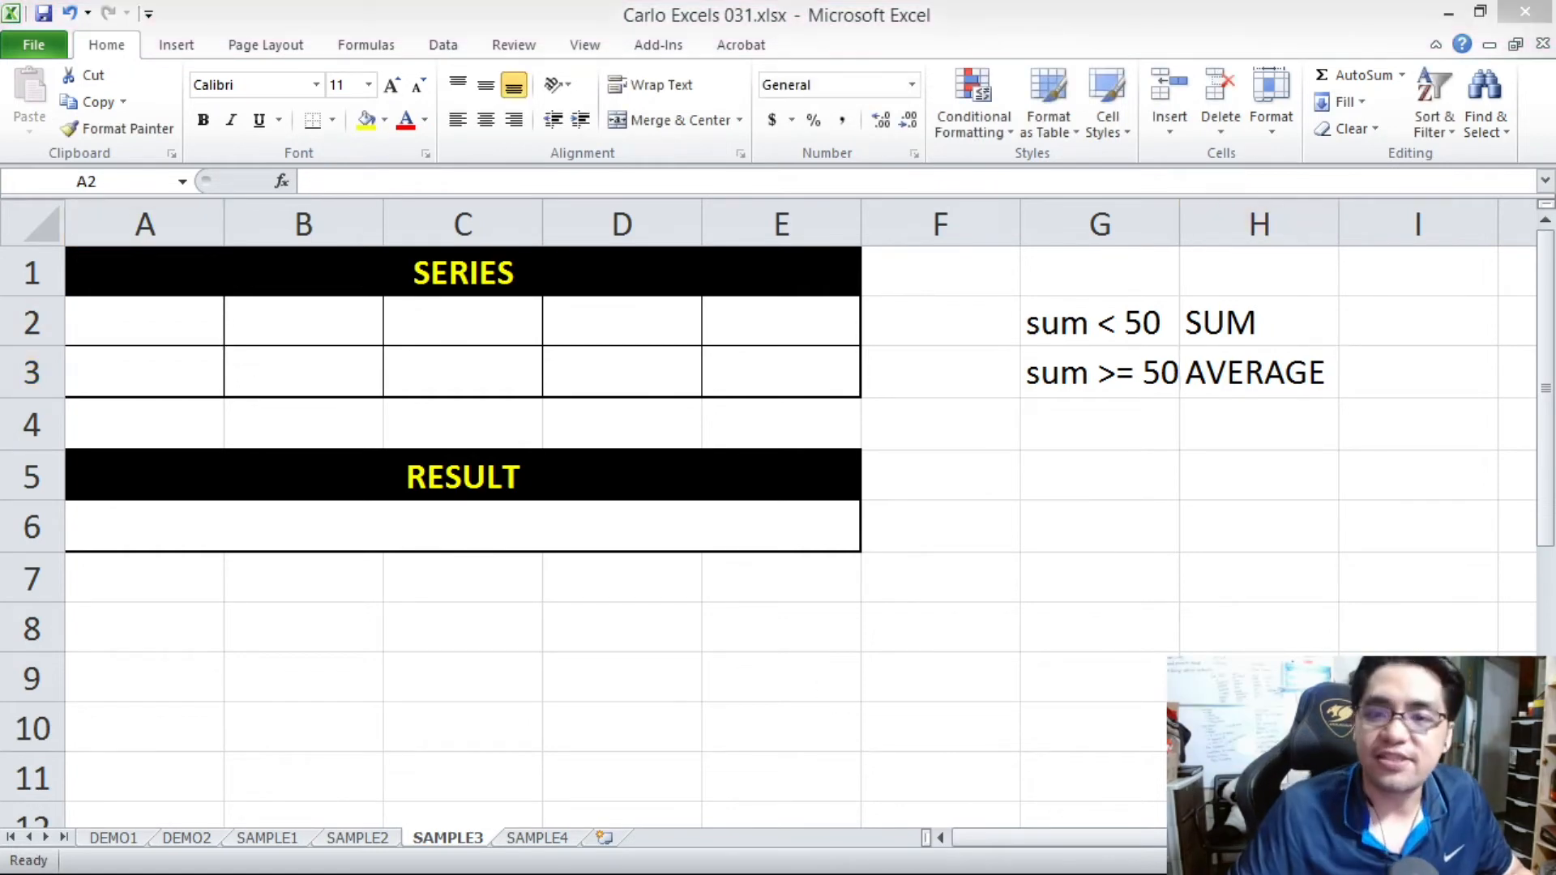
Begin an IF formula in result cell A6 with the logical test SUM(A2:E3)<50.
{"action": "left_click", "coordinate": [362, 531]}
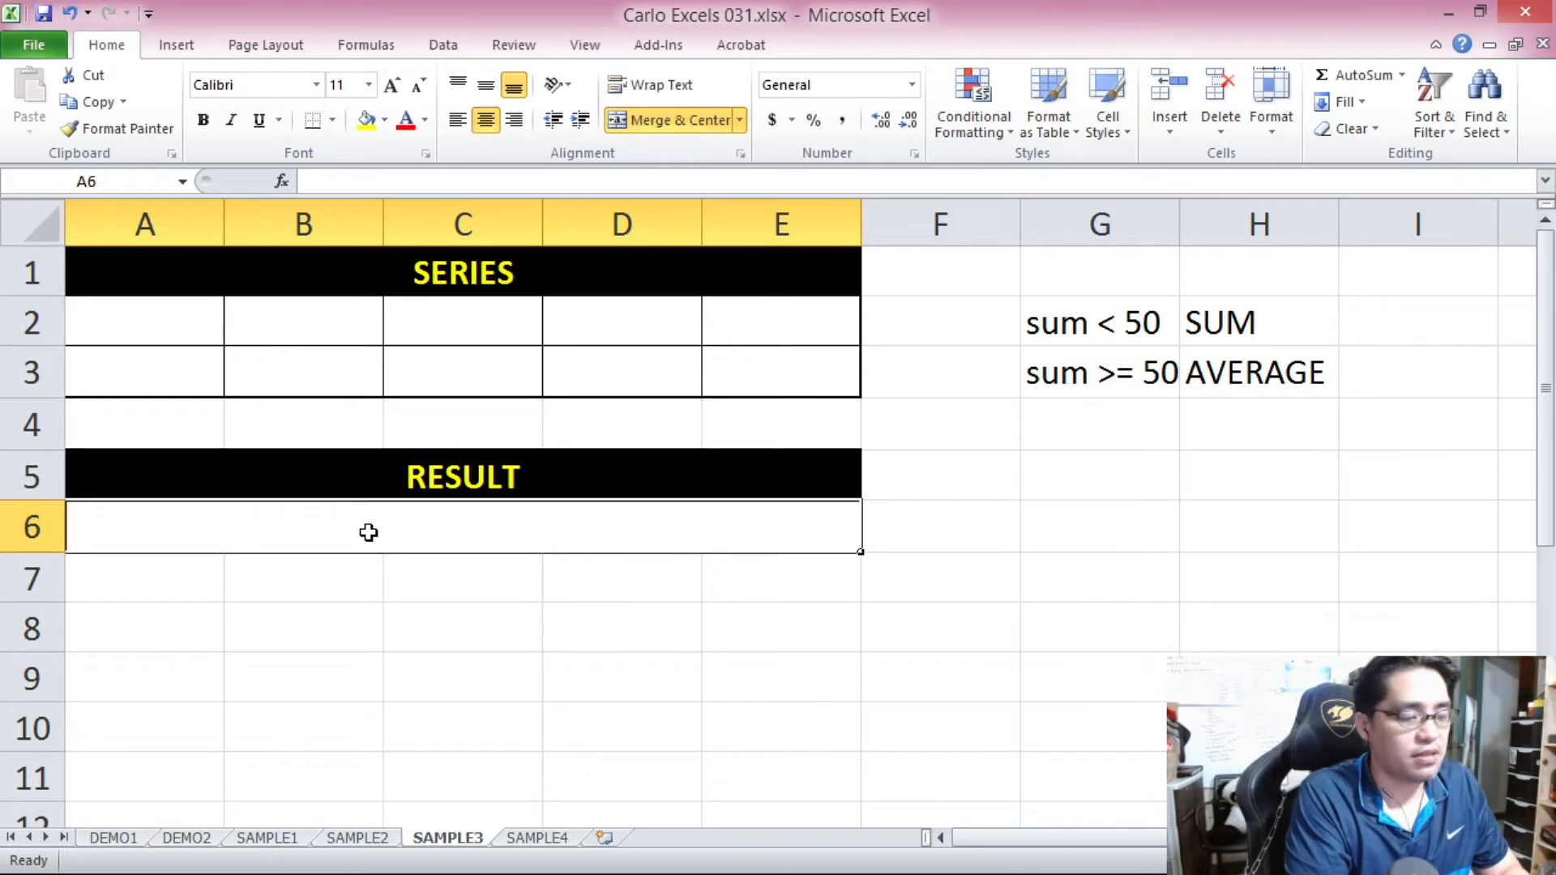
{"action": "type", "text": "=I"}
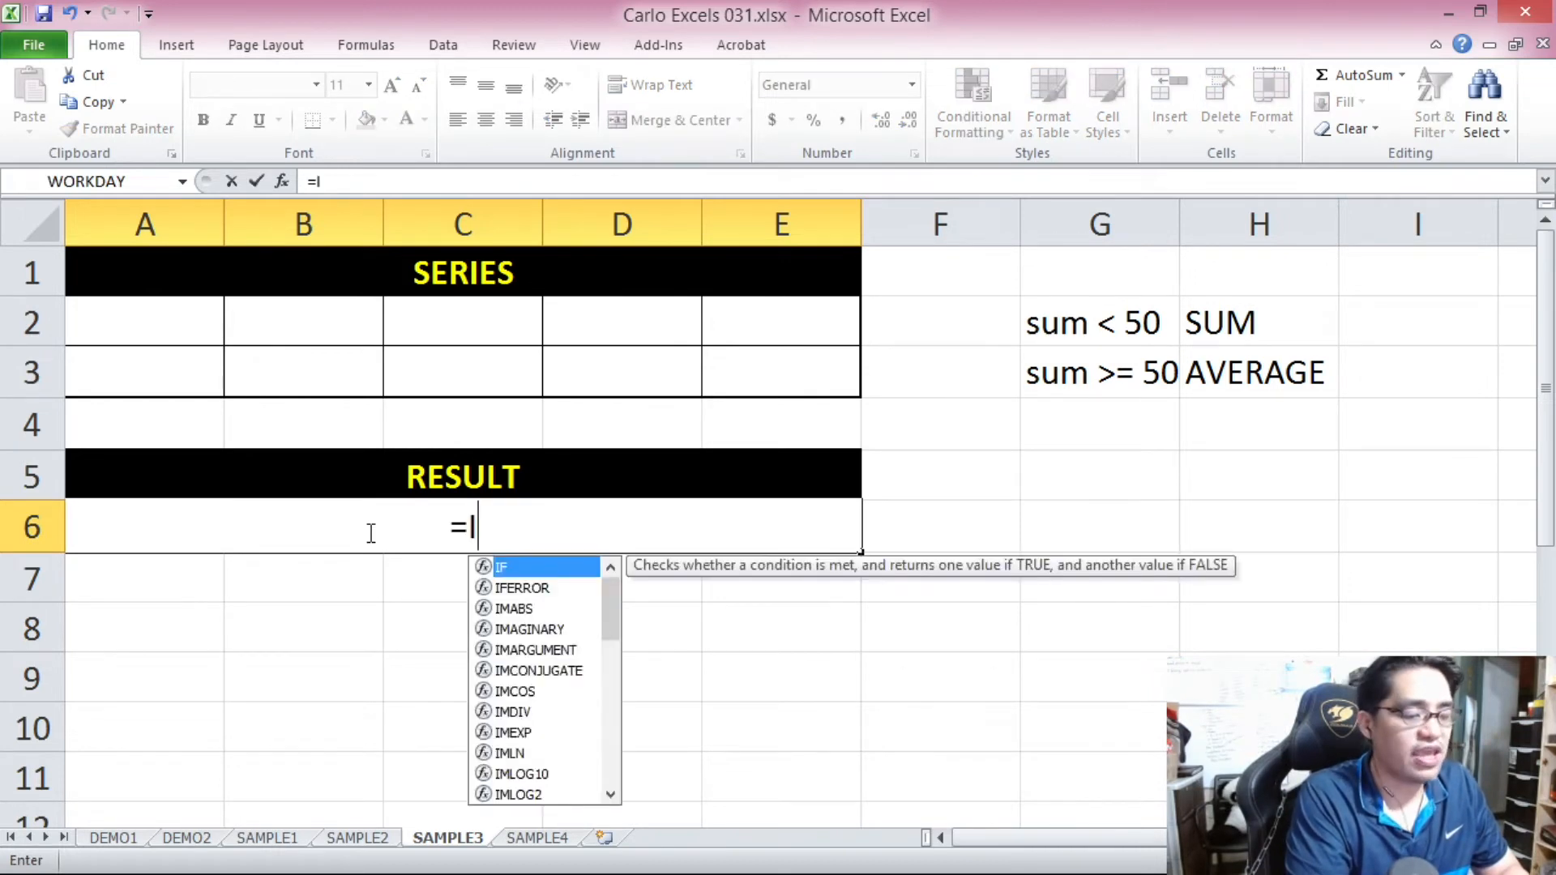
{"action": "type", "text": "F("}
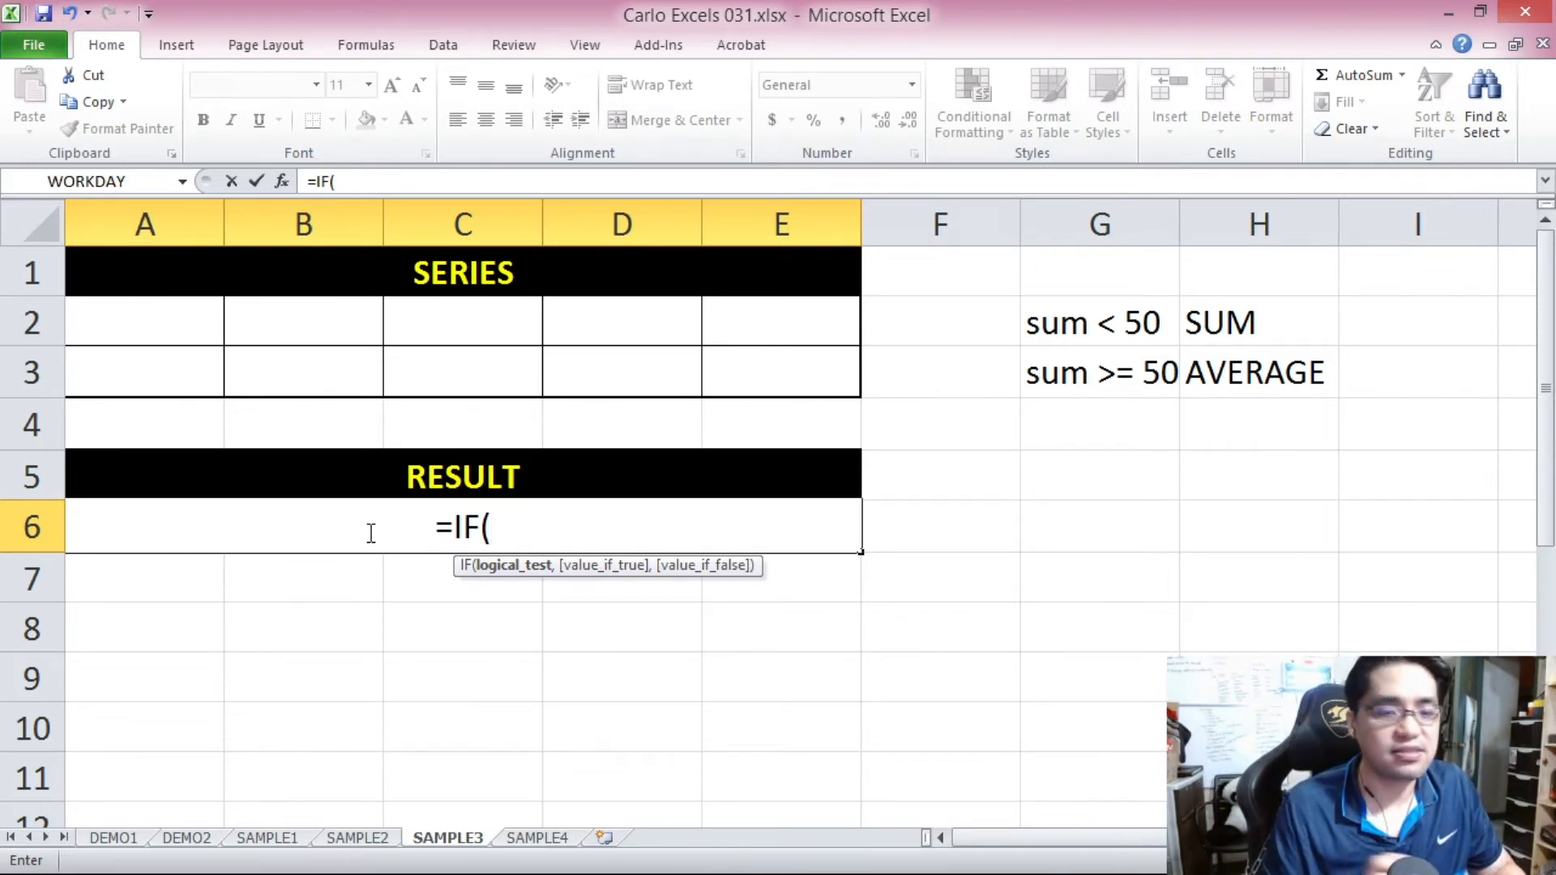
{"action": "type", "text": "SUM"}
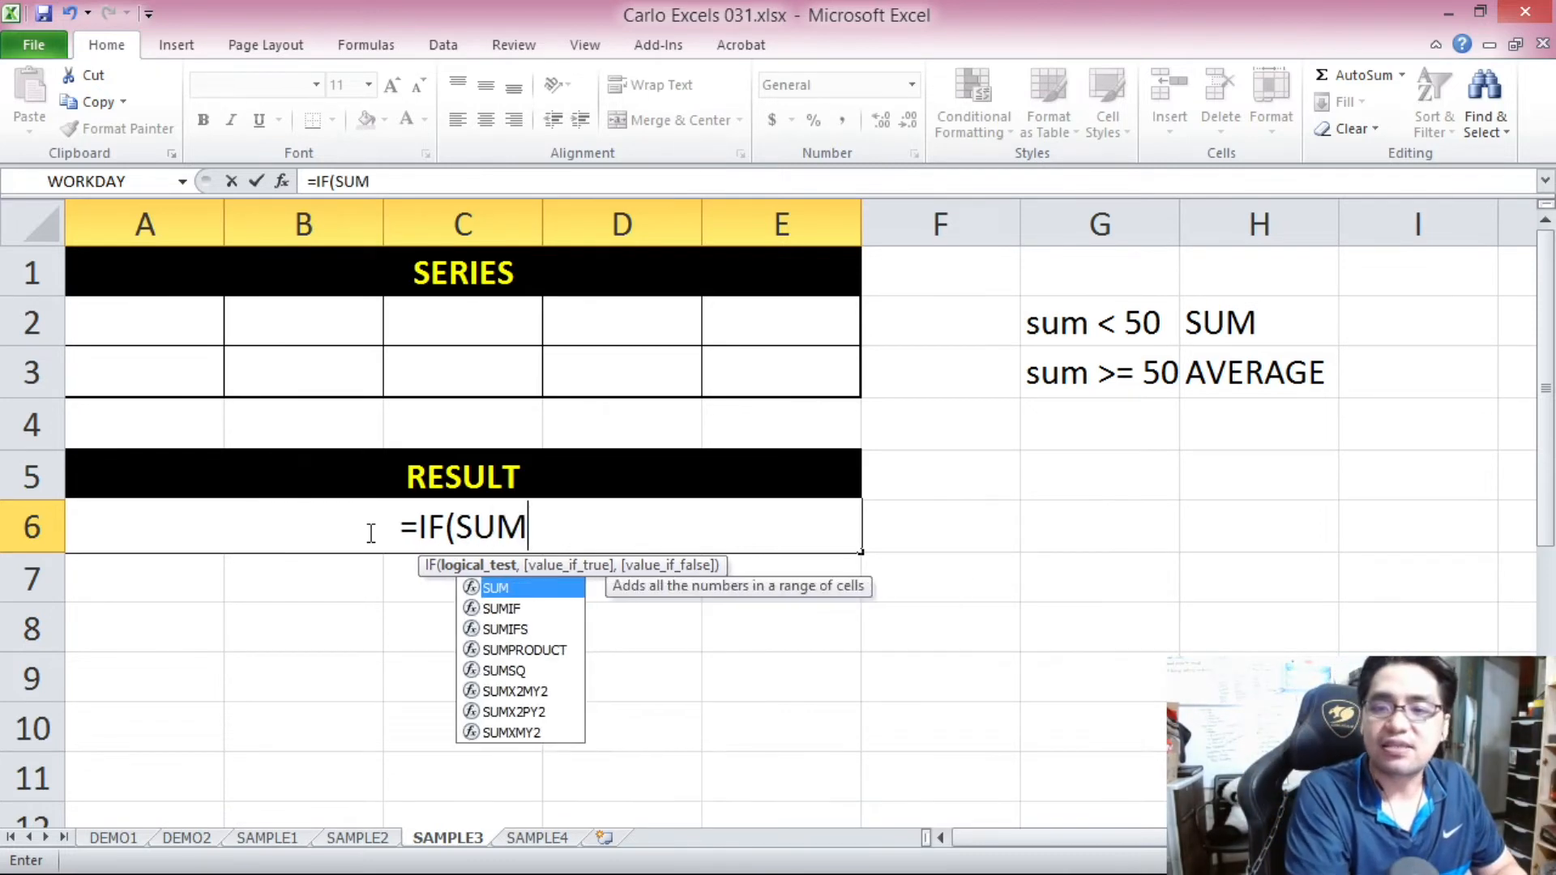
{"action": "left_click", "coordinate": [124, 325]}
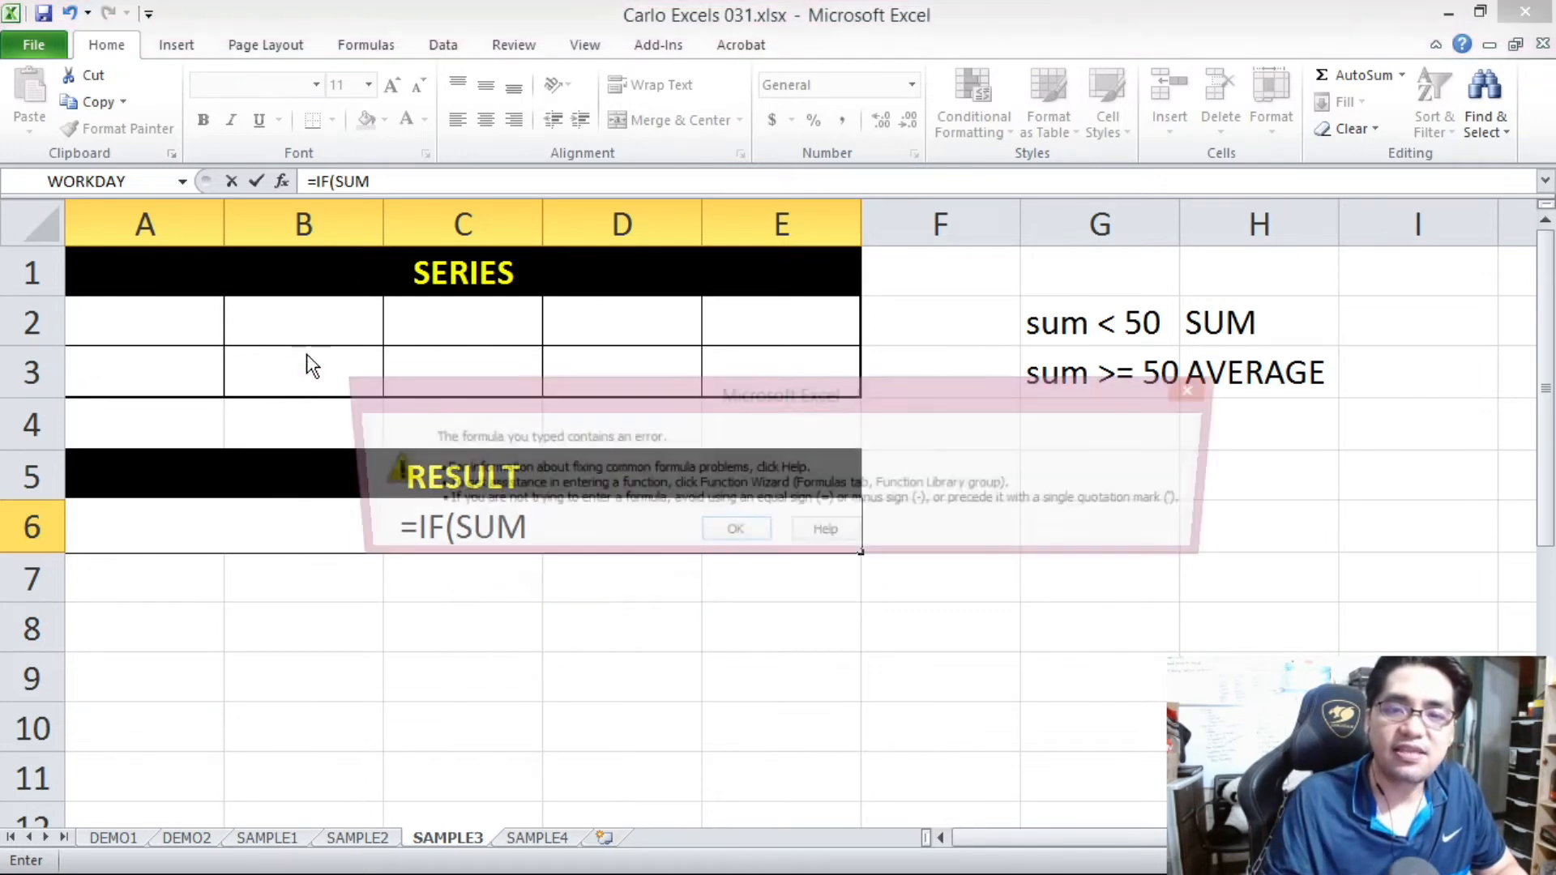
{"action": "left_click", "coordinate": [739, 536]}
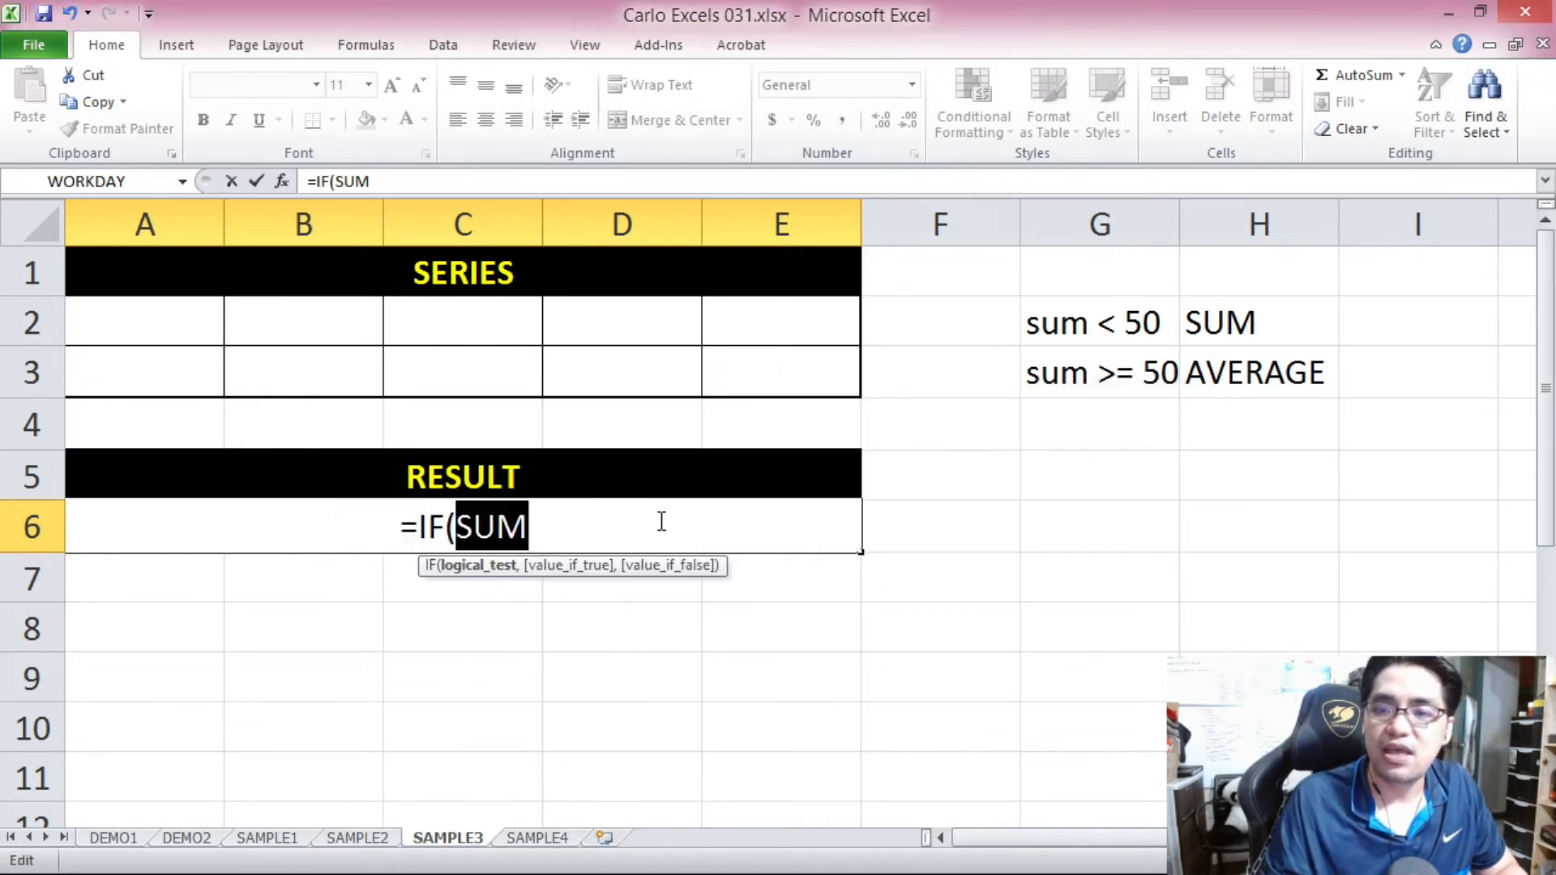
{"action": "type", "text": "("}
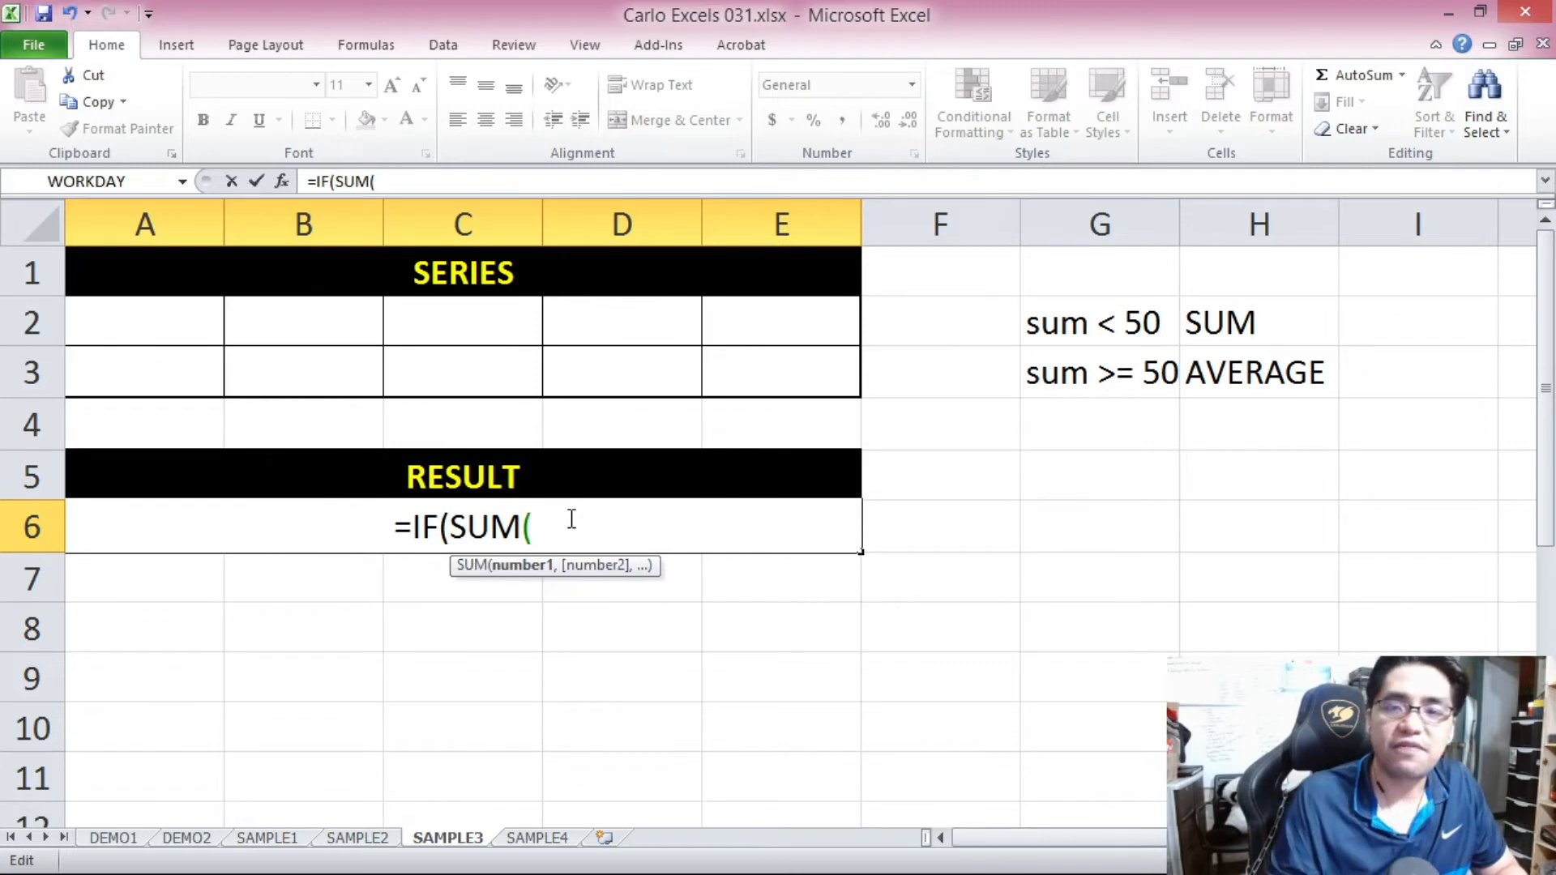
{"action": "left_click", "coordinate": [182, 325]}
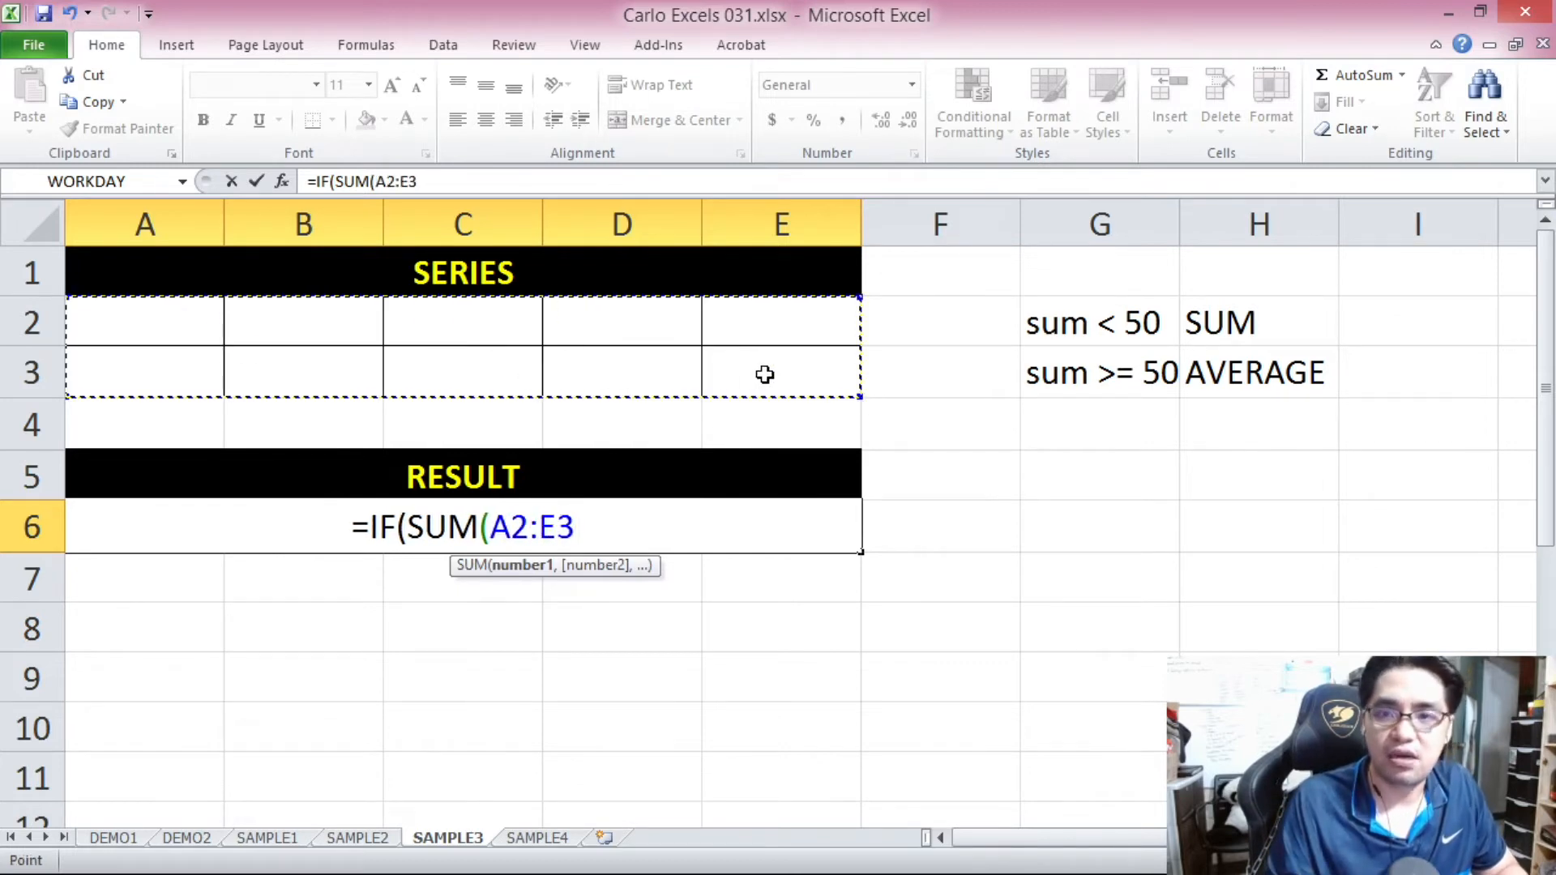
{"action": "left_click", "coordinate": [446, 184]}
{"action": "type", "text": ")"}
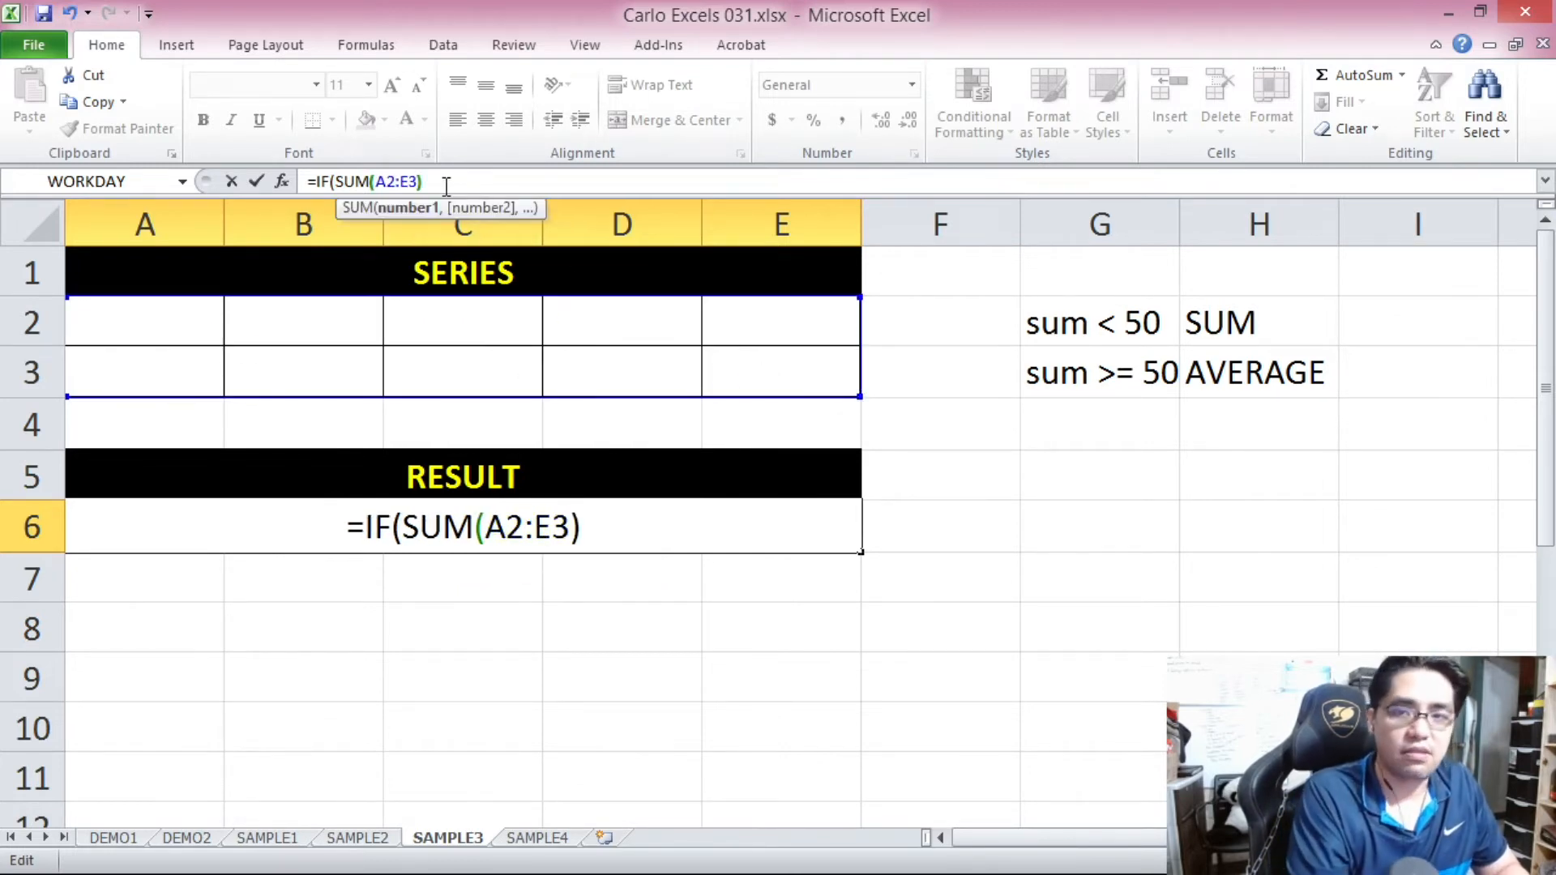
{"action": "type", "text": "<50"}
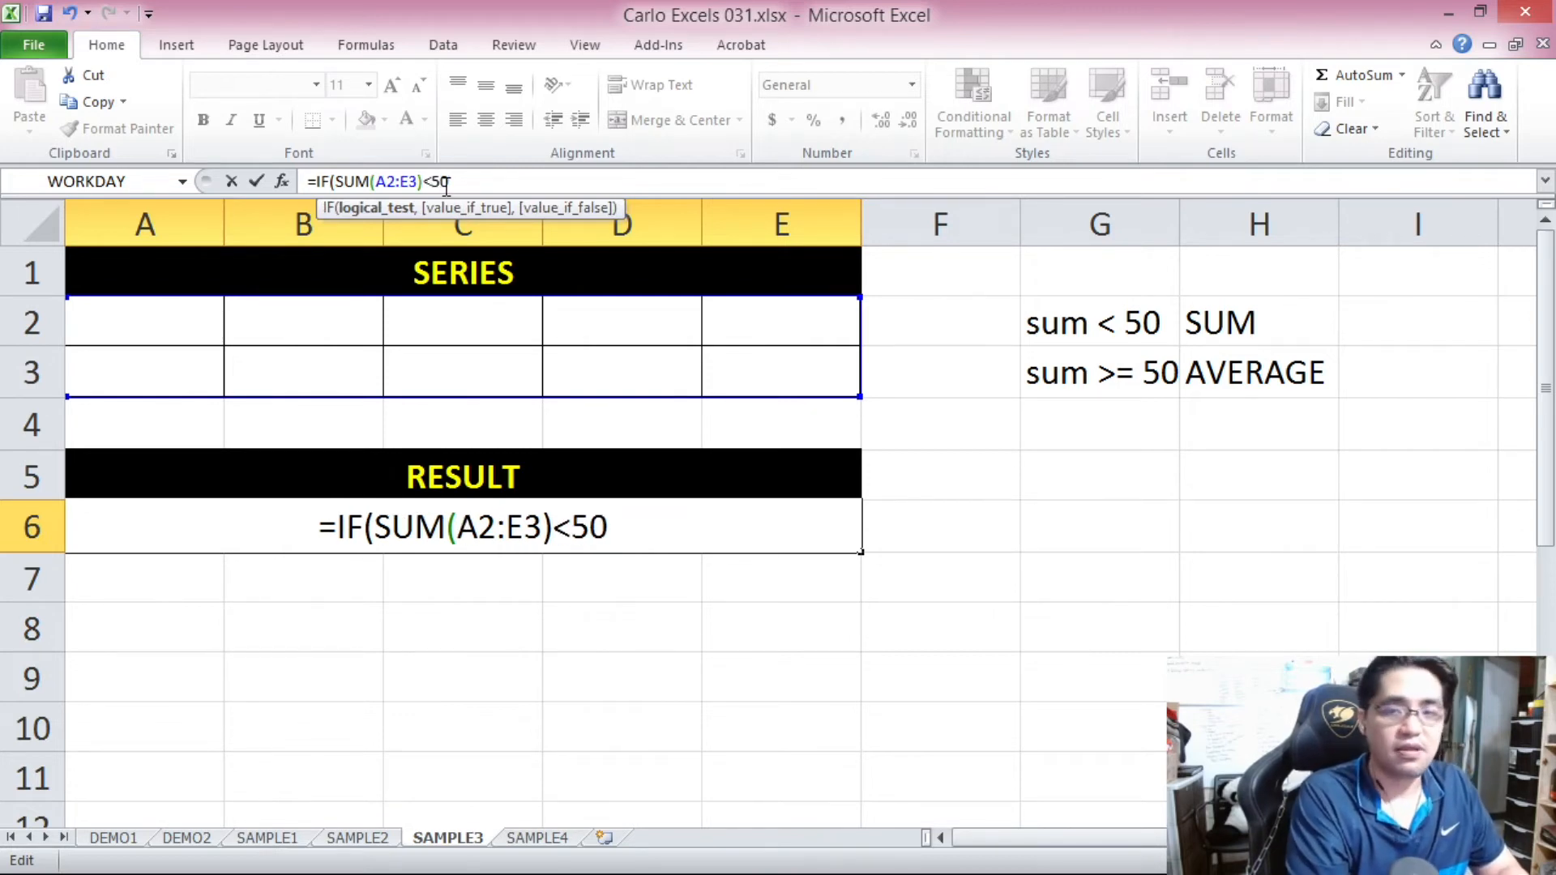
{"action": "type", "text": ","}
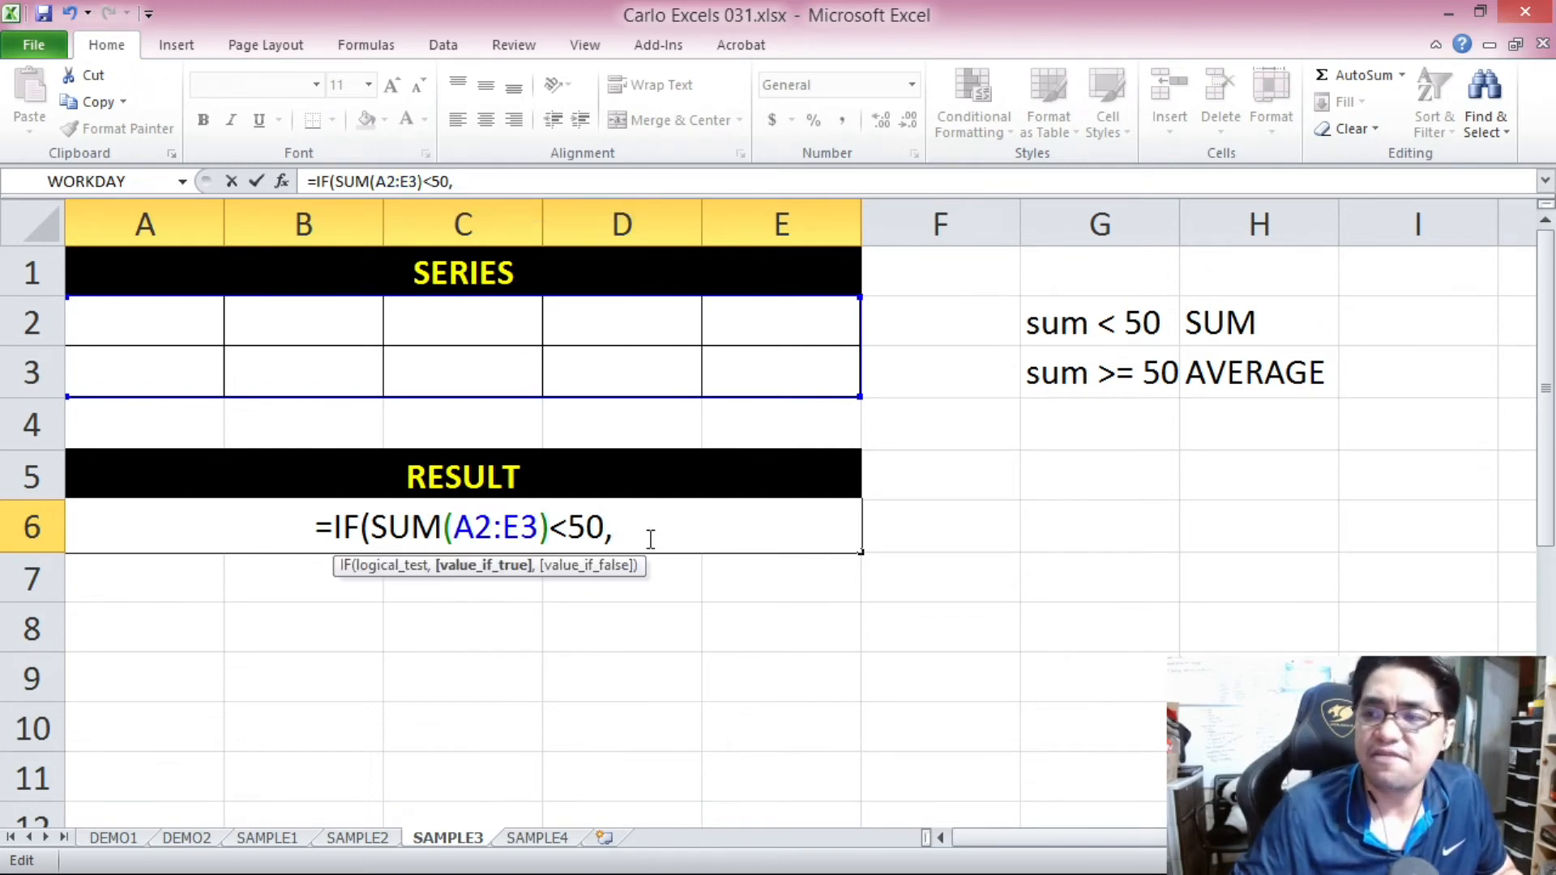
Add SUM(A2:E3) as the value if true in the A6 formula.
{"action": "type", "text": "SUM("}
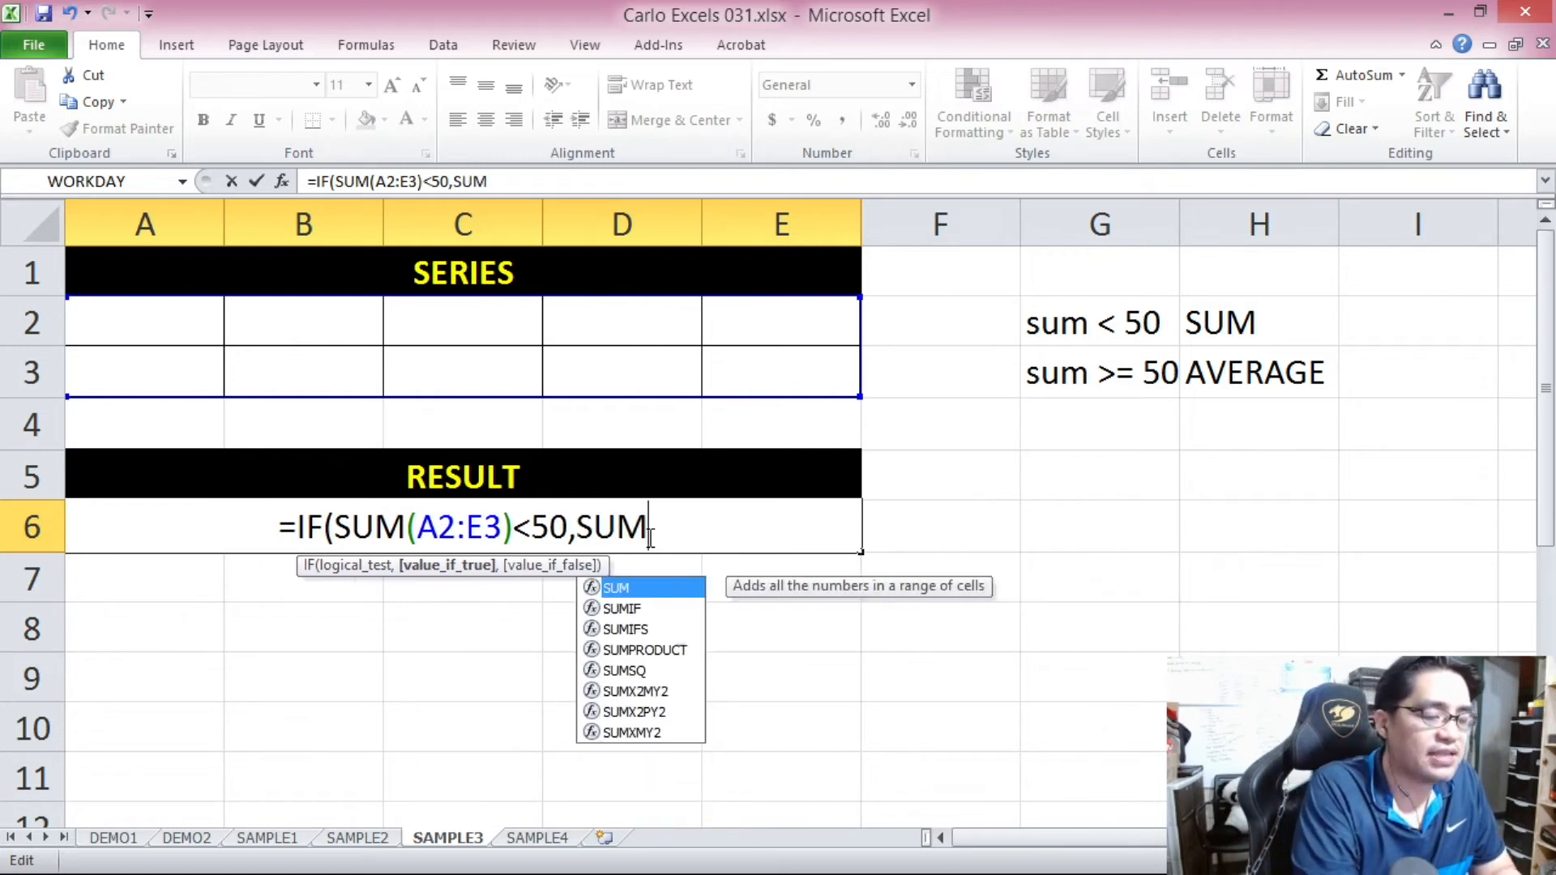
{"action": "left_click_drag", "start_coordinate": [180, 323], "coordinate": [719, 364]}
{"action": "type", "text": ")"}
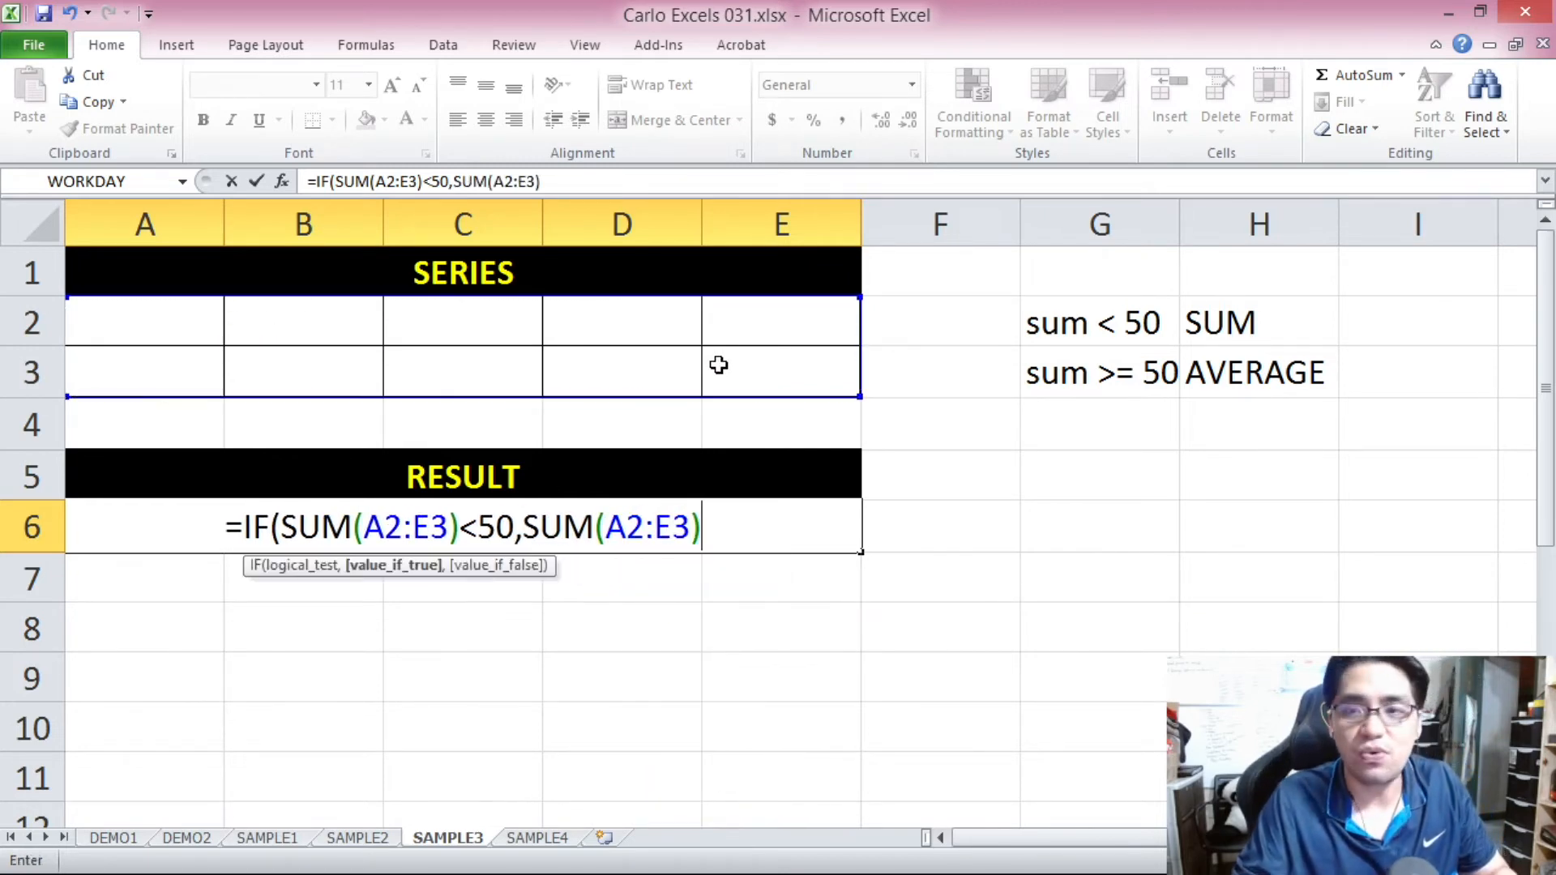
{"action": "type", "text": ","}
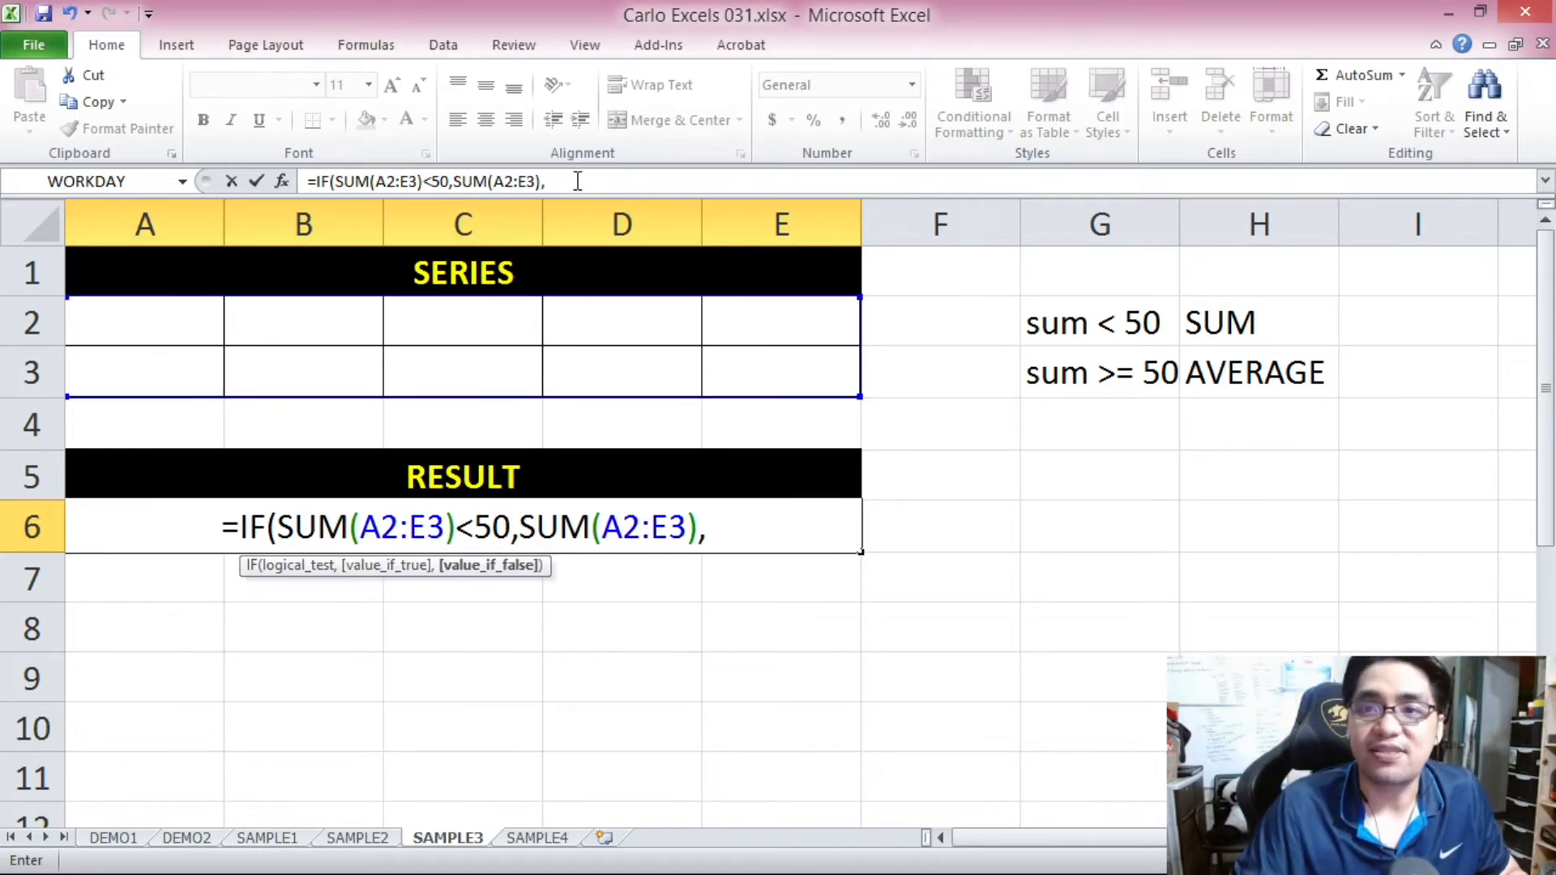
Add AVERAGE(A2:E3) as the value if false, close the IF formula and enter it in A6.
{"action": "left_click", "coordinate": [578, 181]}
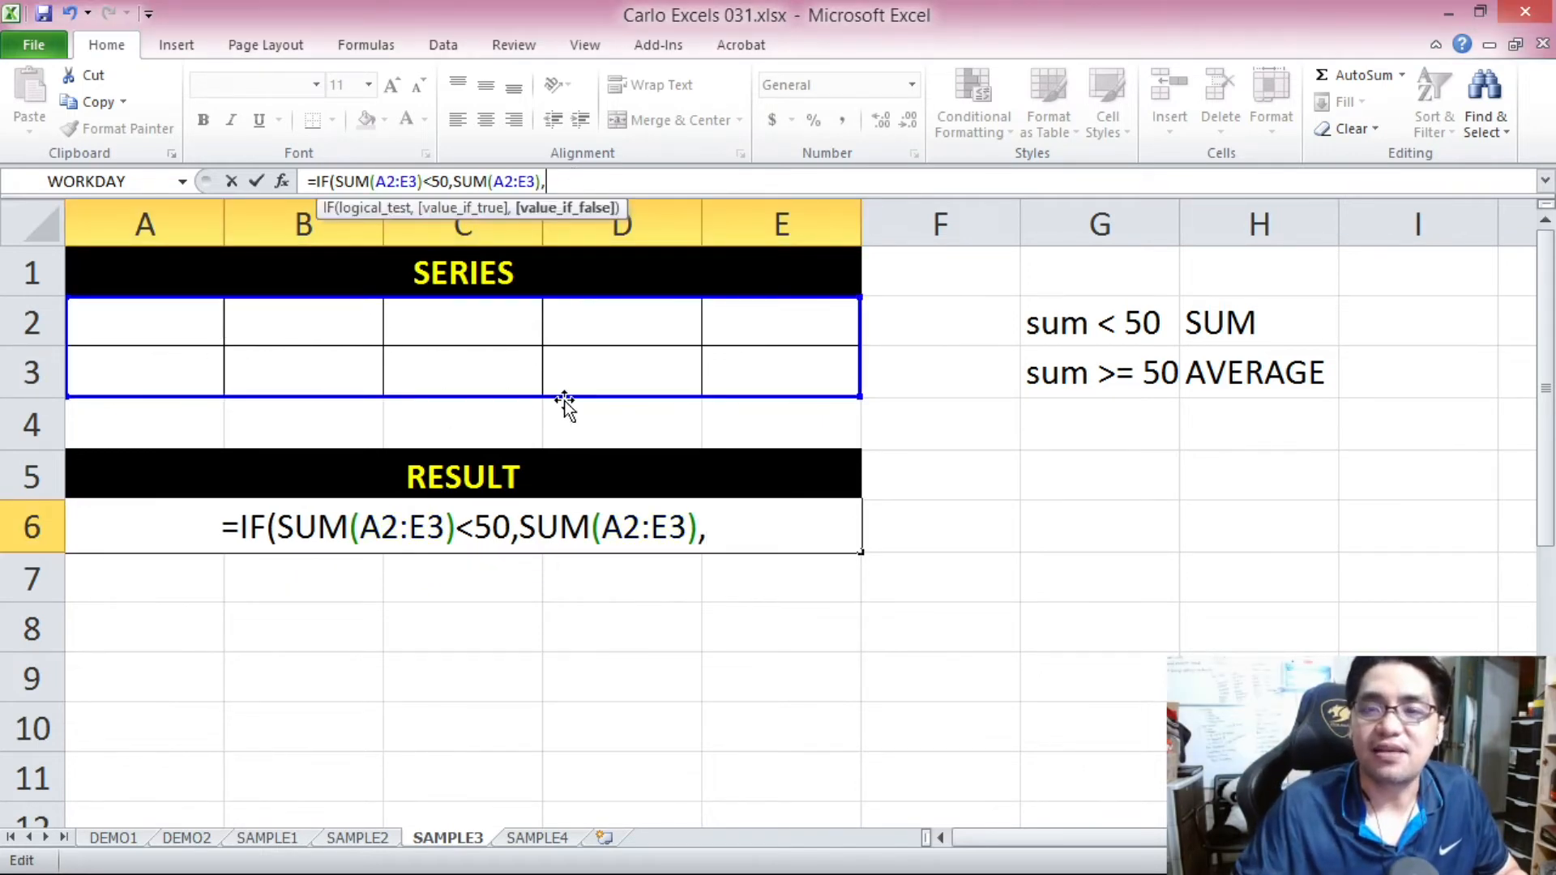
{"action": "left_click_drag", "start_coordinate": [335, 179], "coordinate": [449, 181]}
{"action": "left_click", "coordinate": [633, 178]}
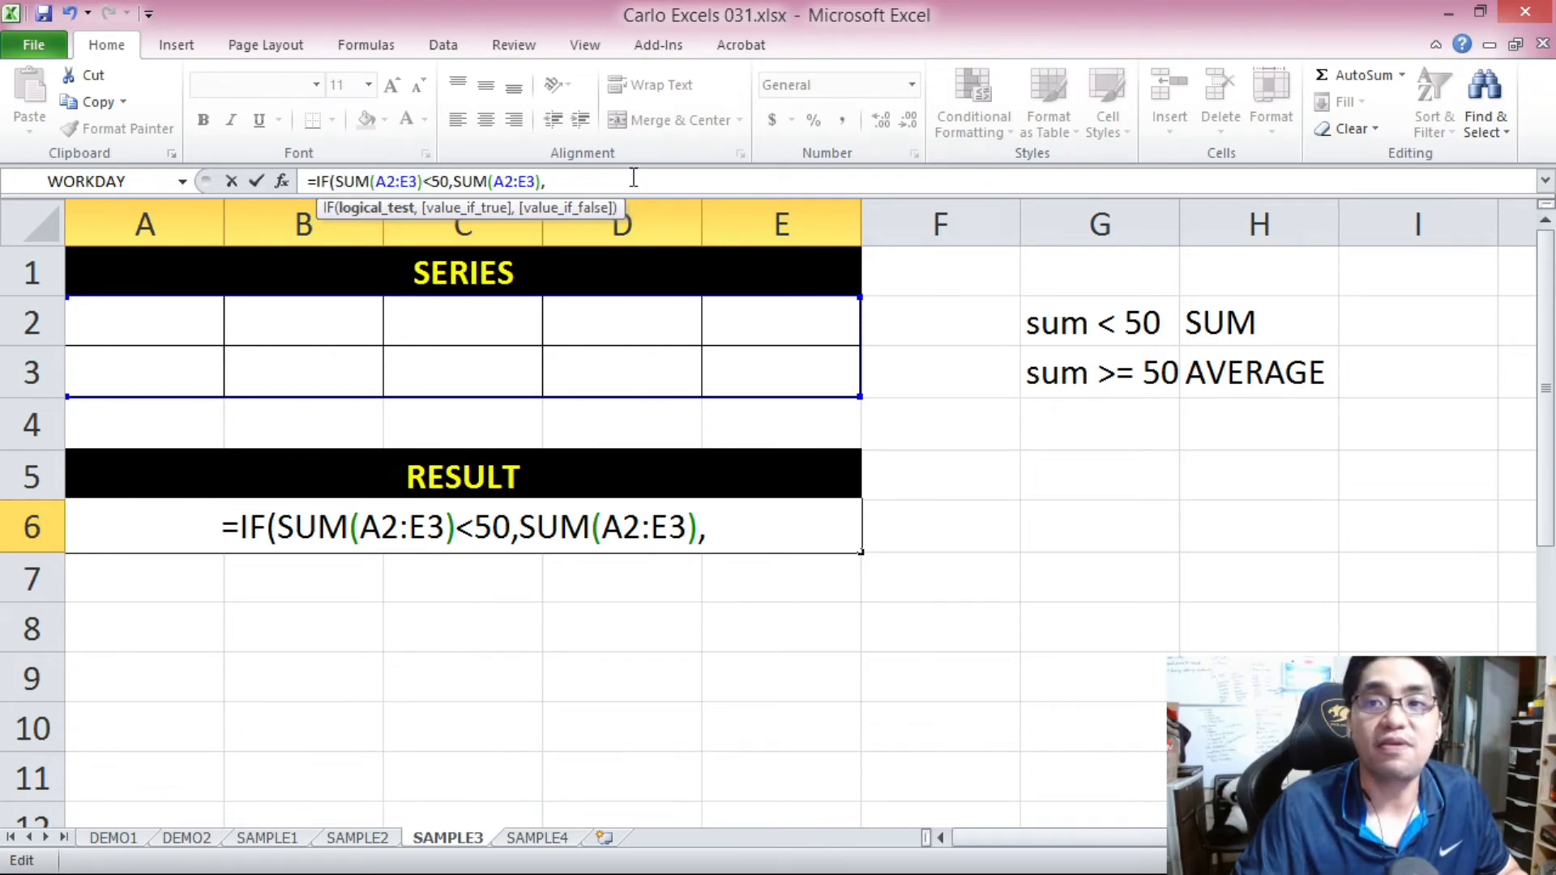
{"action": "type", "text": "AVERAGE("}
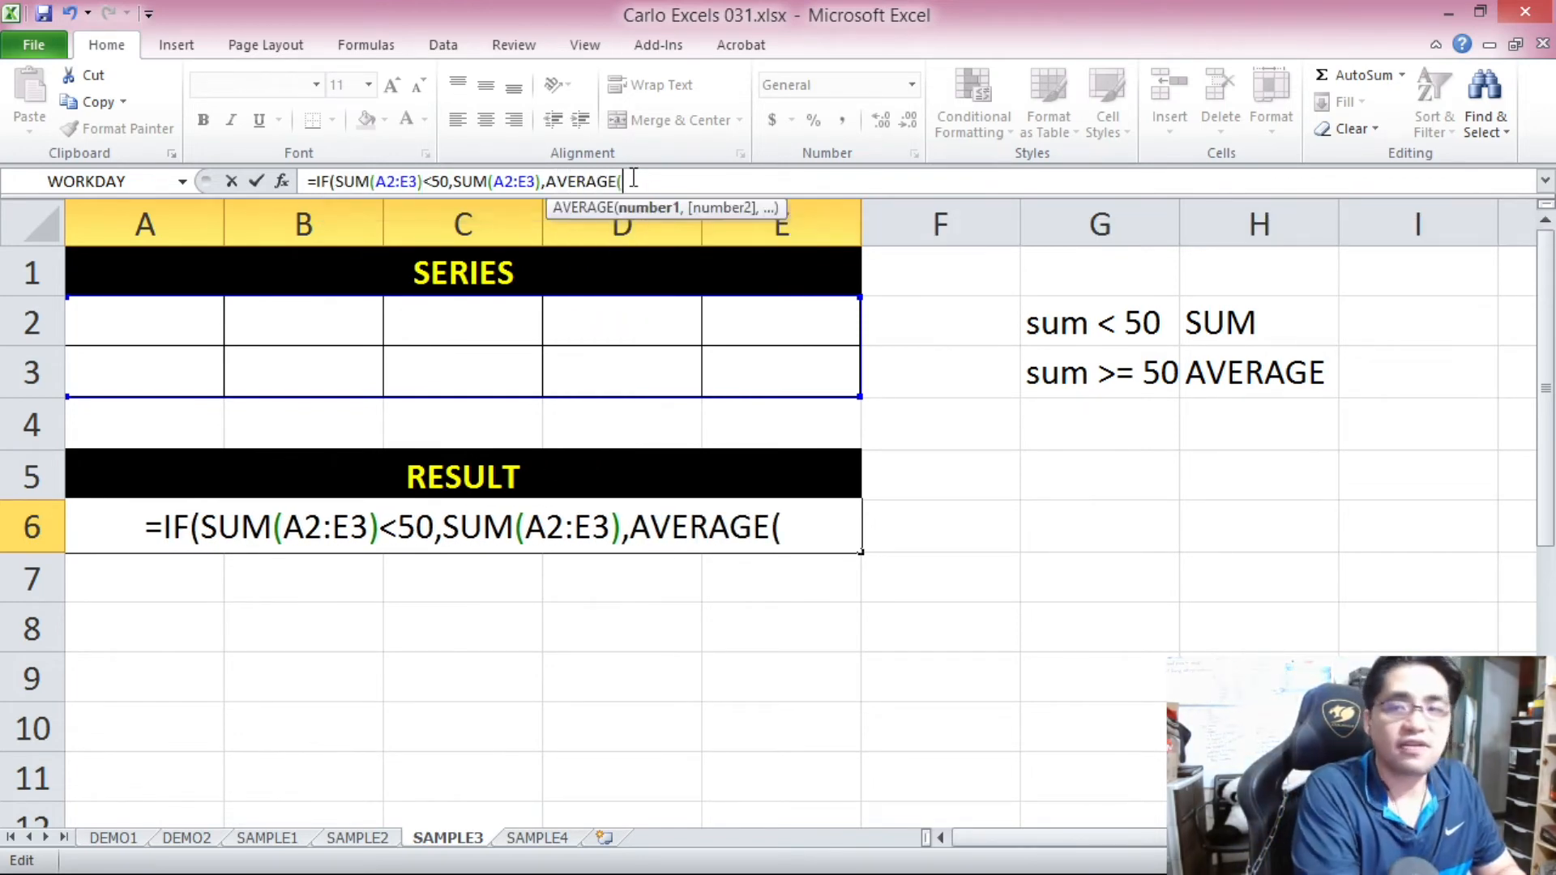
{"action": "left_click_drag", "start_coordinate": [209, 330], "coordinate": [761, 378]}
{"action": "type", "text": "))"}
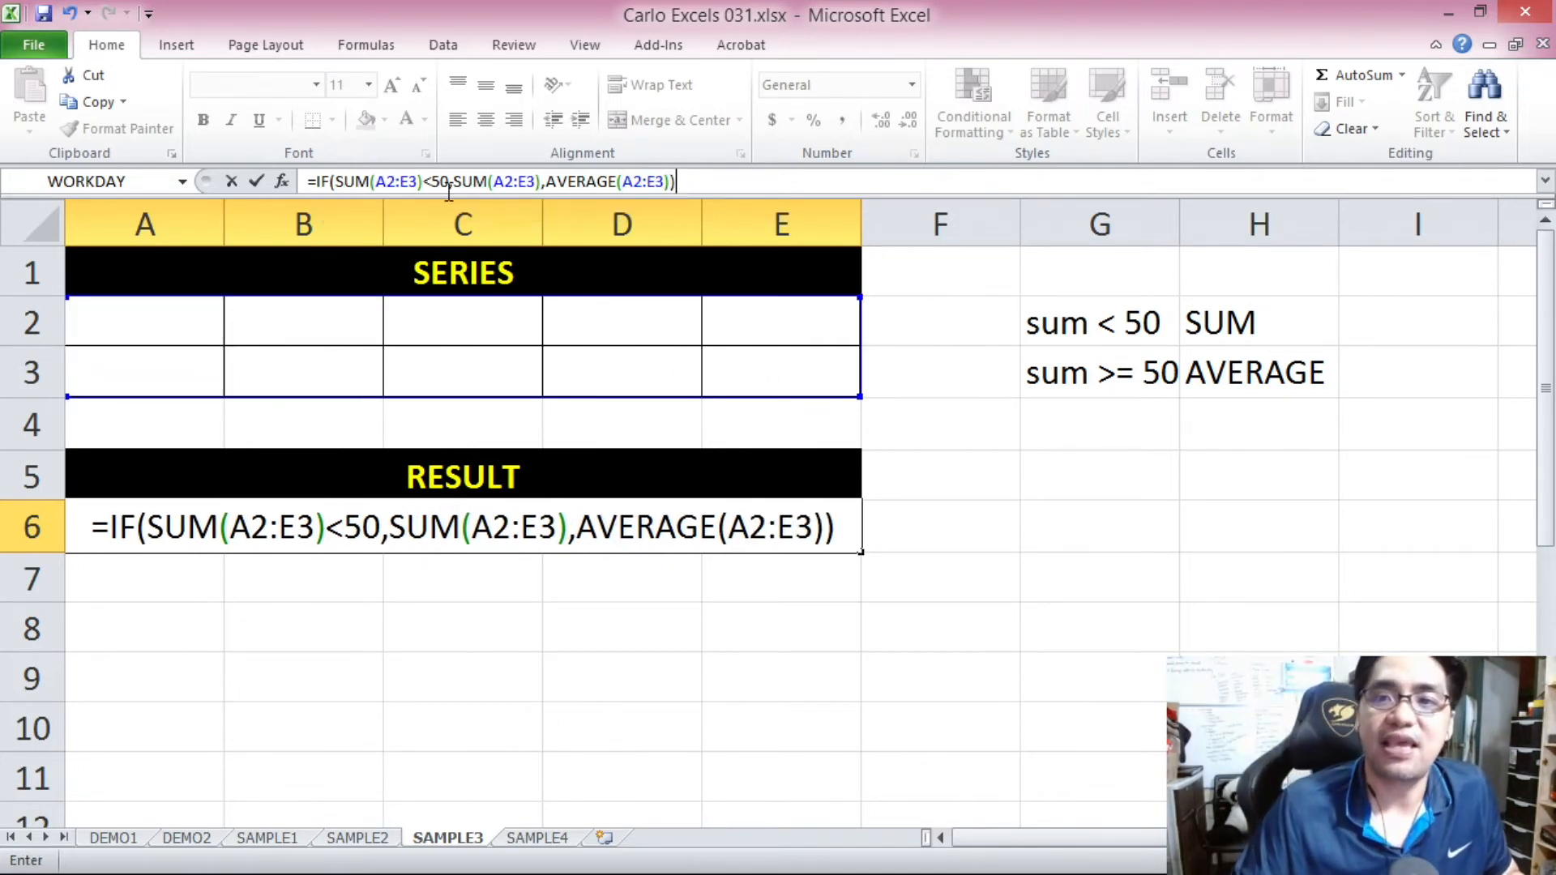
{"action": "left_click_drag", "start_coordinate": [453, 181], "coordinate": [673, 181]}
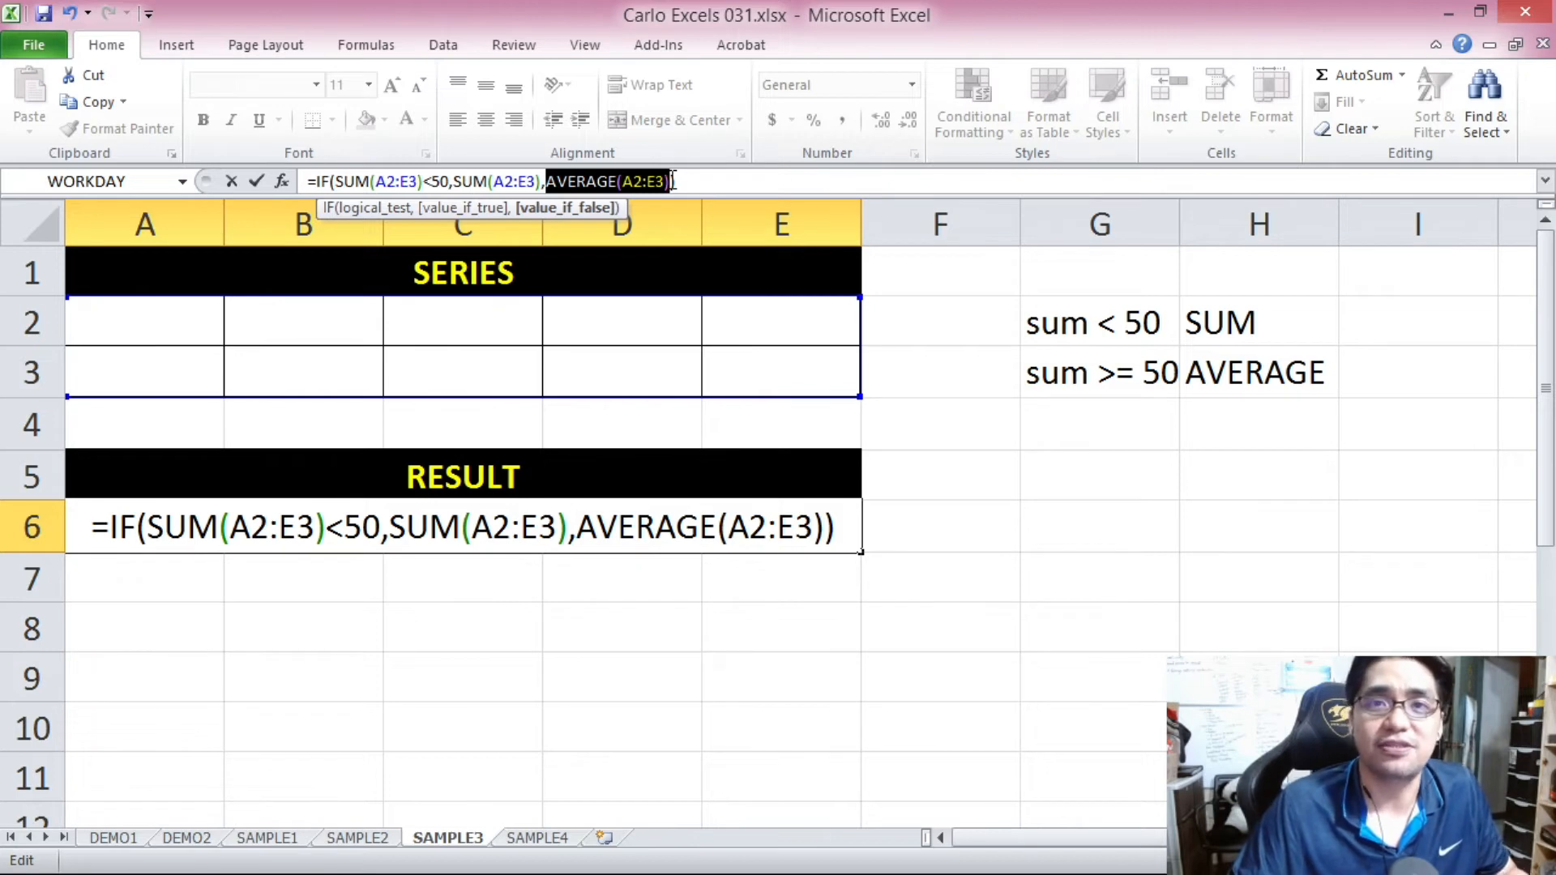
{"action": "left_click", "coordinate": [707, 183]}
{"action": "key", "text": "Return"}
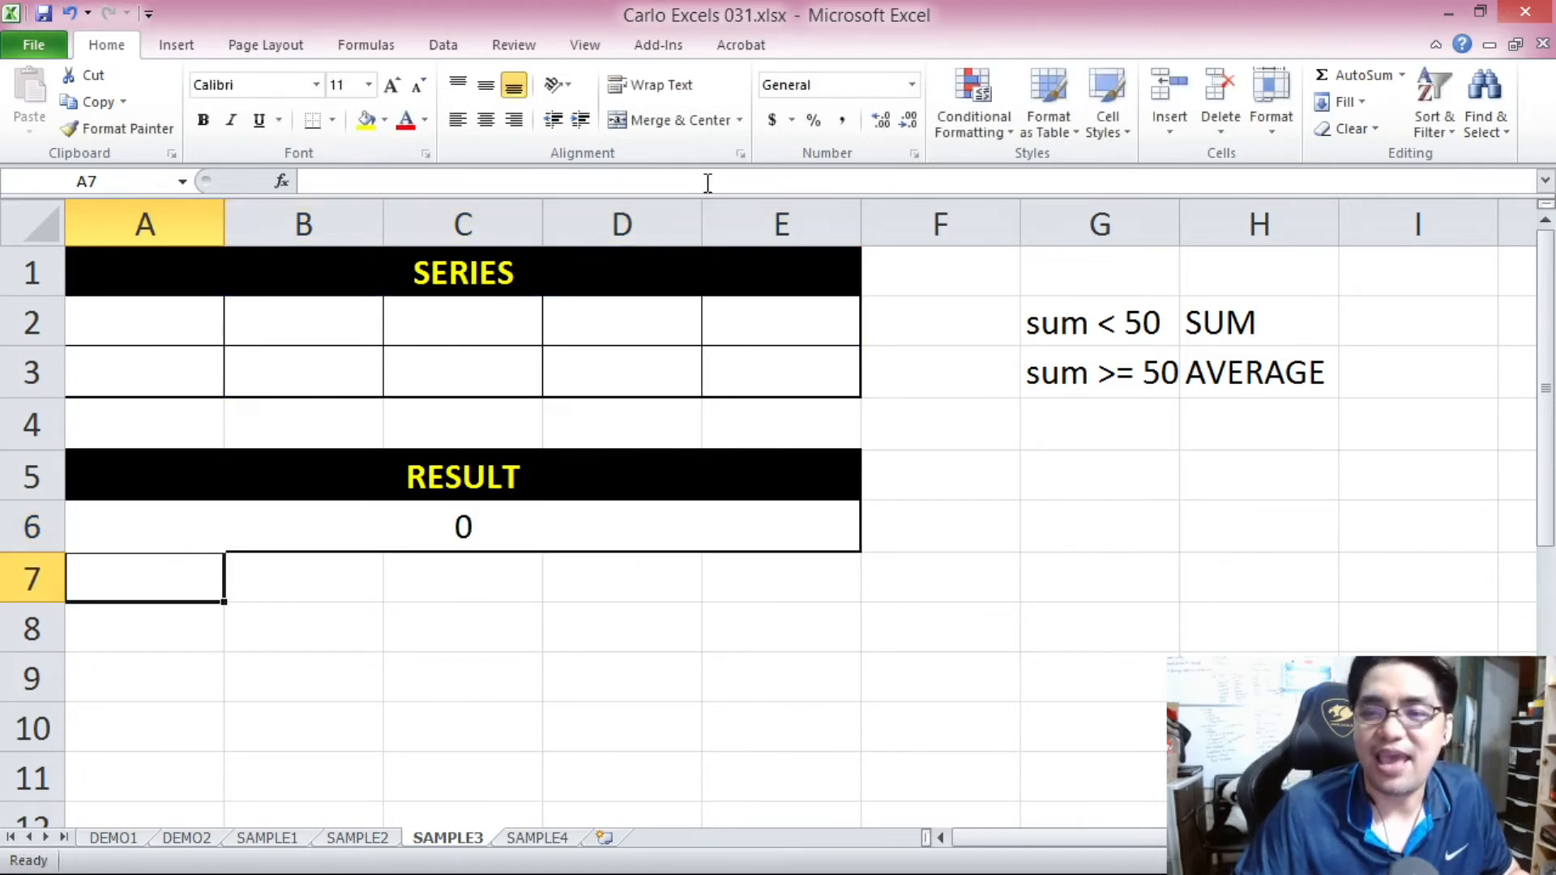
Check the A6 result and its formula against the empty series range A2:E3.
{"action": "left_click", "coordinate": [603, 519]}
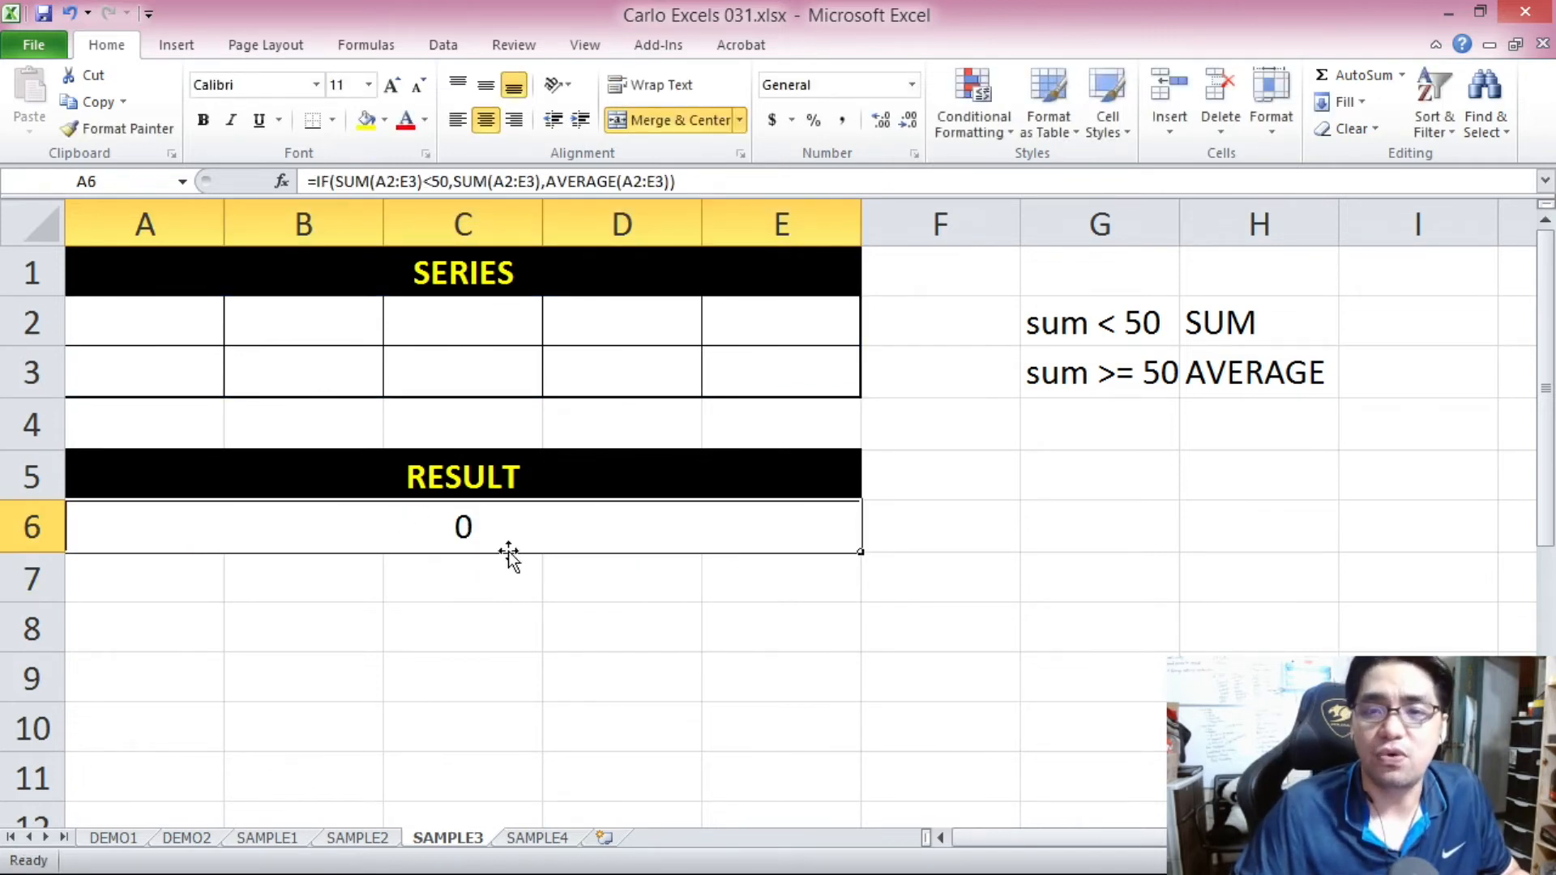
{"action": "left_click_drag", "start_coordinate": [157, 319], "coordinate": [740, 362]}
{"action": "left_click", "coordinate": [219, 316]}
{"action": "left_click_drag", "start_coordinate": [223, 315], "coordinate": [798, 366]}
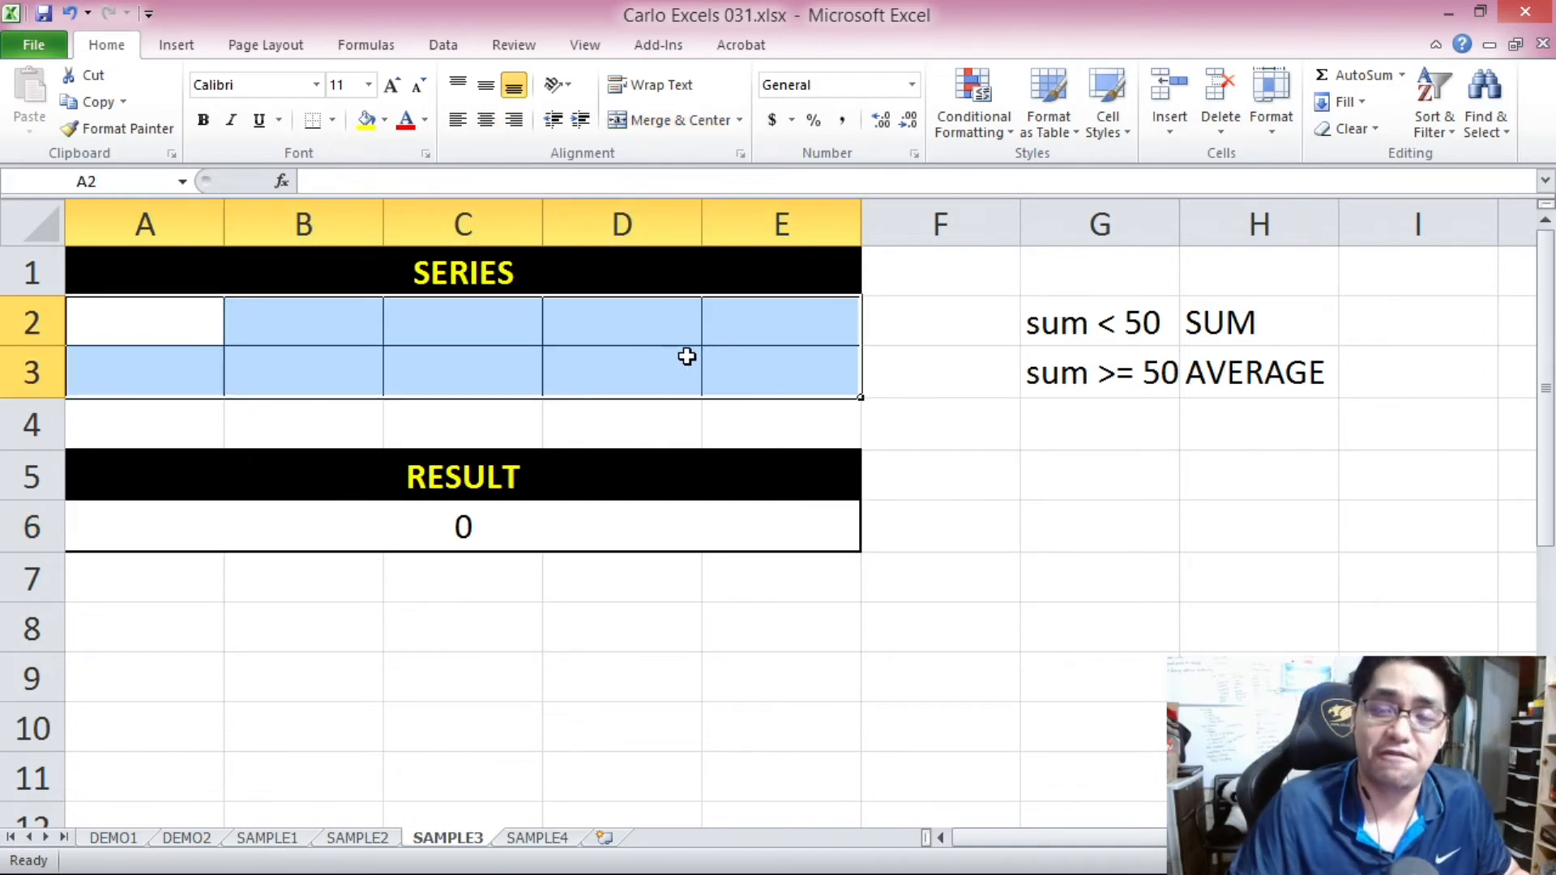
{"action": "left_click", "coordinate": [527, 533]}
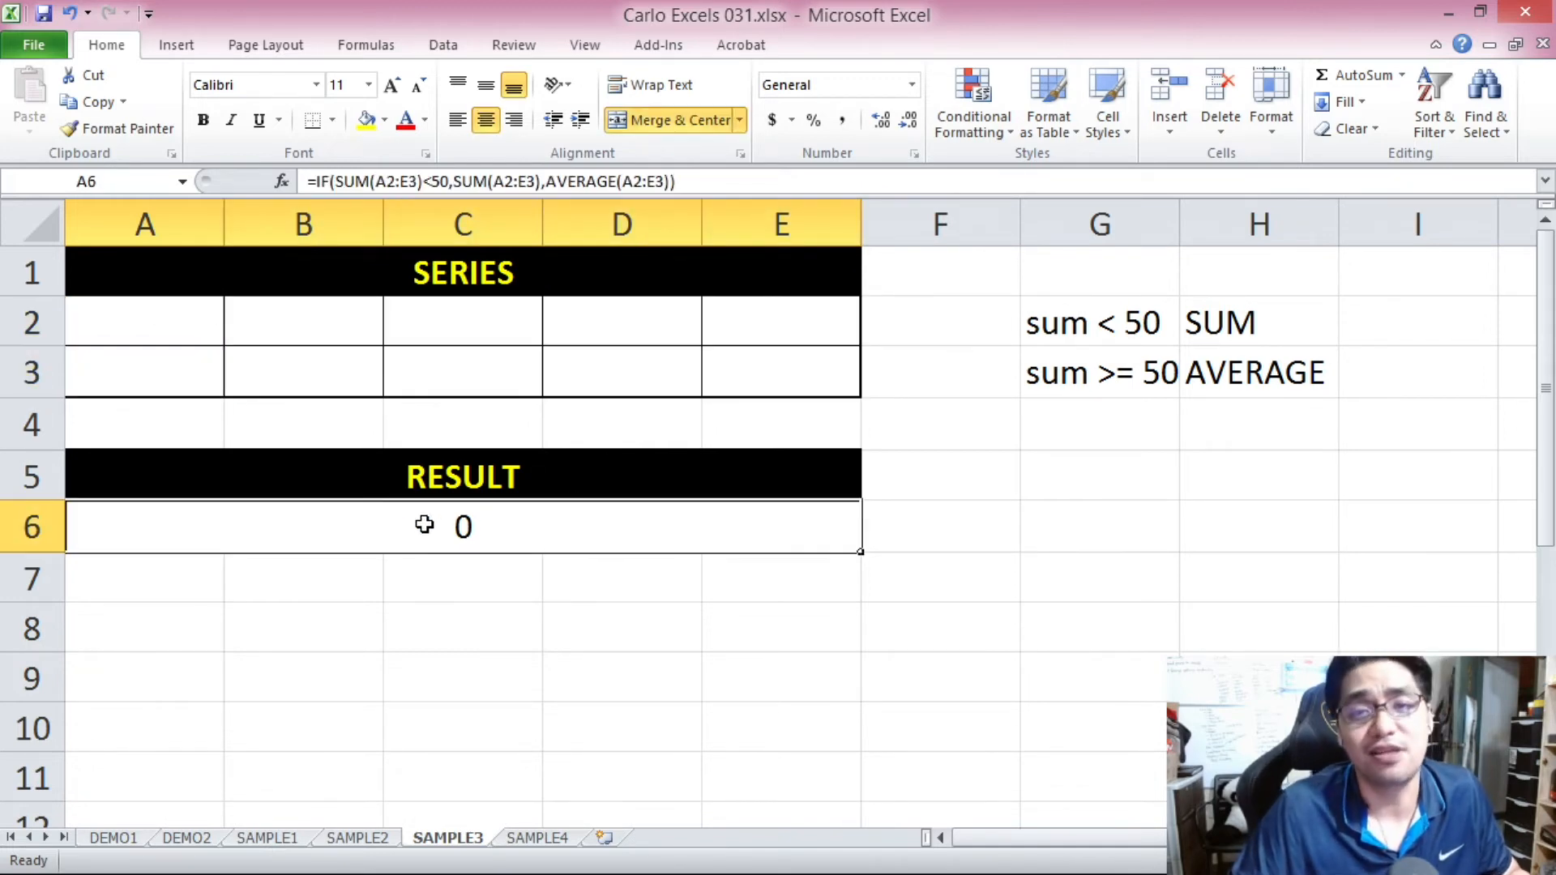
Fill the first series row A2:E2 with 1, 2, 3, 4 and 5, and check the result in A6.
{"action": "left_click", "coordinate": [189, 327]}
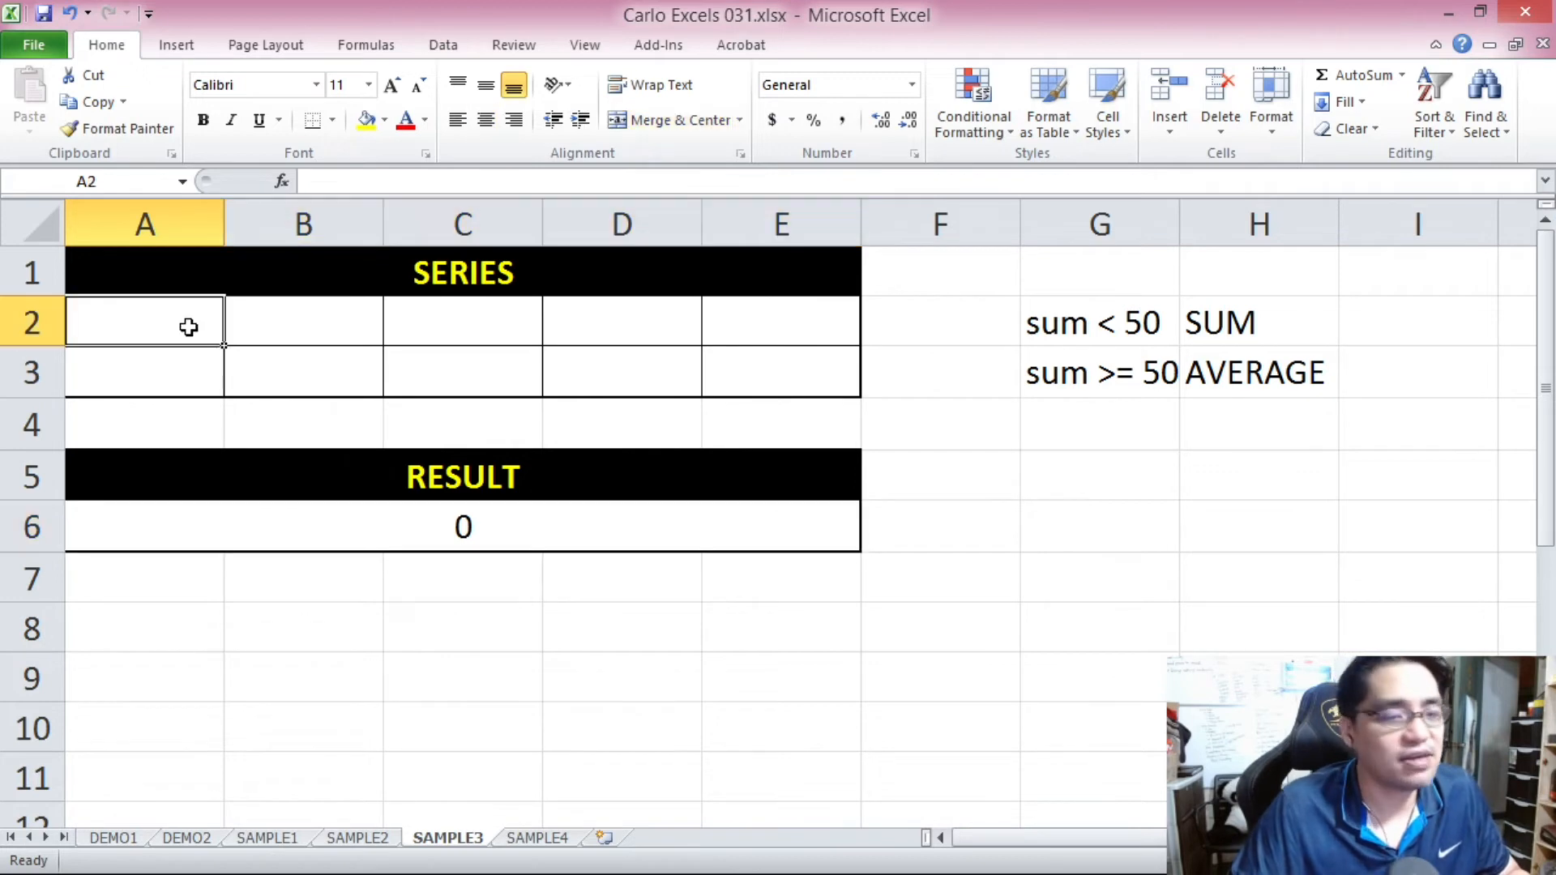
{"action": "type", "text": "1"}
{"action": "left_click", "coordinate": [312, 336]}
{"action": "type", "text": "2"}
{"action": "left_click", "coordinate": [469, 338]}
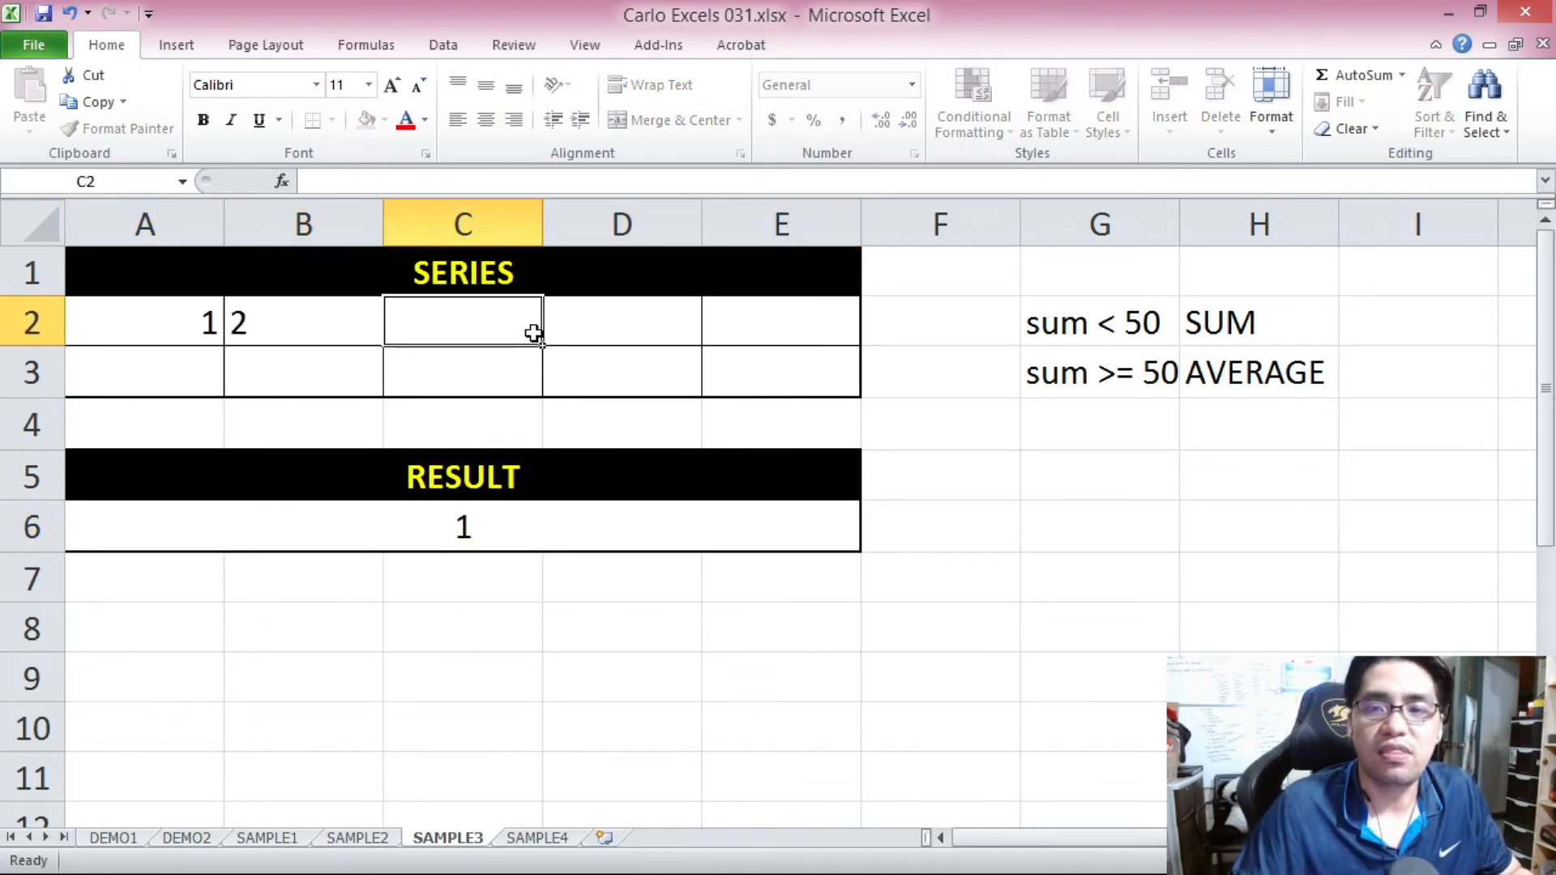
{"action": "type", "text": "3"}
{"action": "left_click", "coordinate": [691, 325]}
{"action": "type", "text": "4"}
{"action": "left_click", "coordinate": [764, 337]}
{"action": "type", "text": "5"}
{"action": "left_click", "coordinate": [552, 529]}
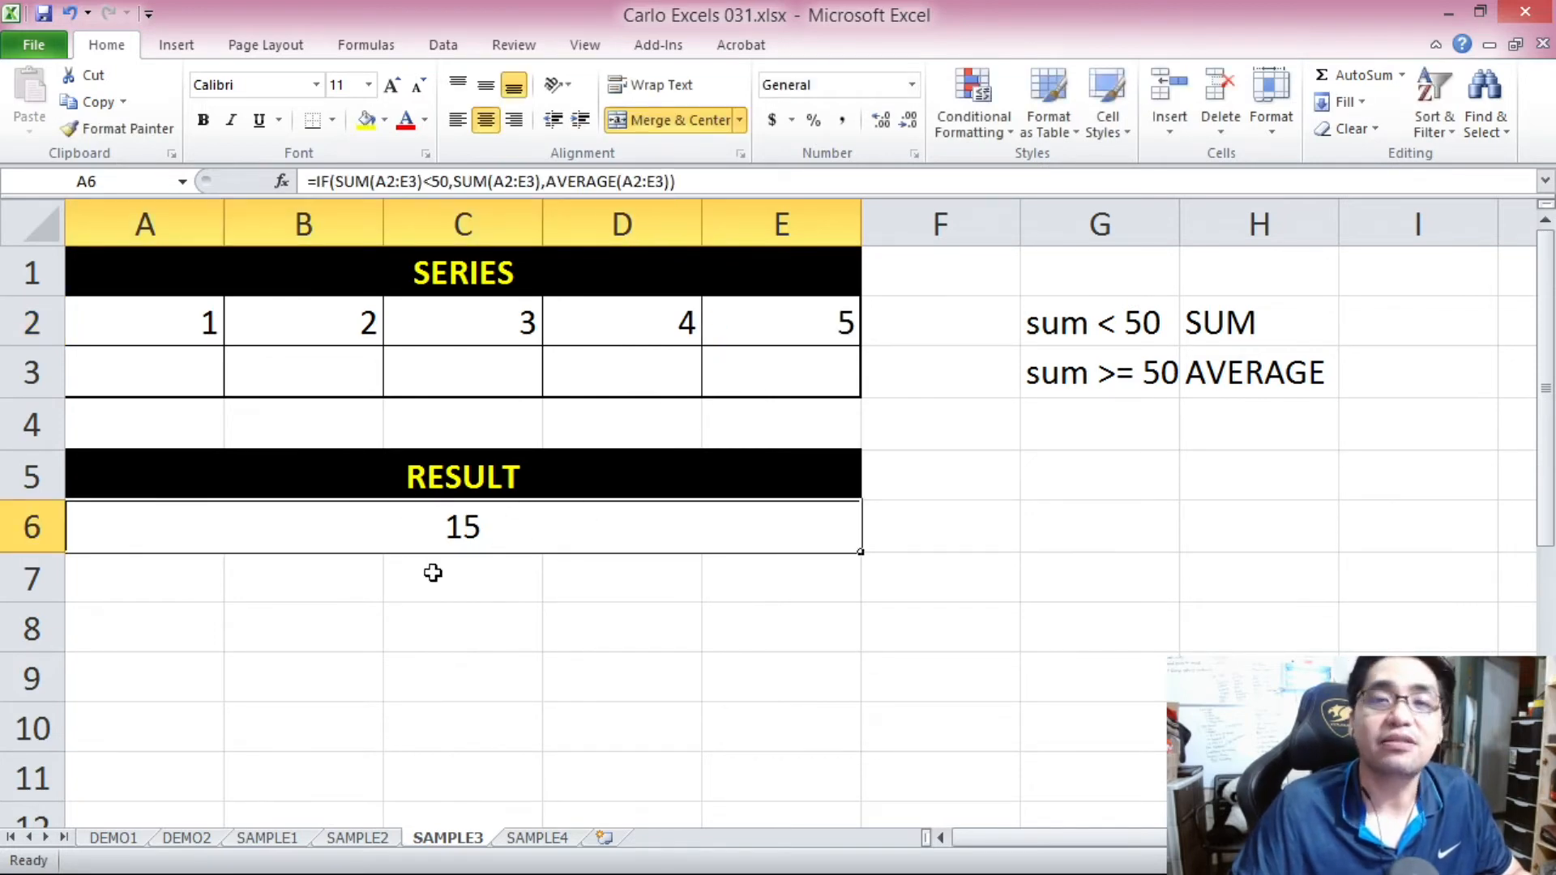
Fill the second series row A3:E3 with 6, 7, 8, 9 and 10.
{"action": "left_click", "coordinate": [188, 365]}
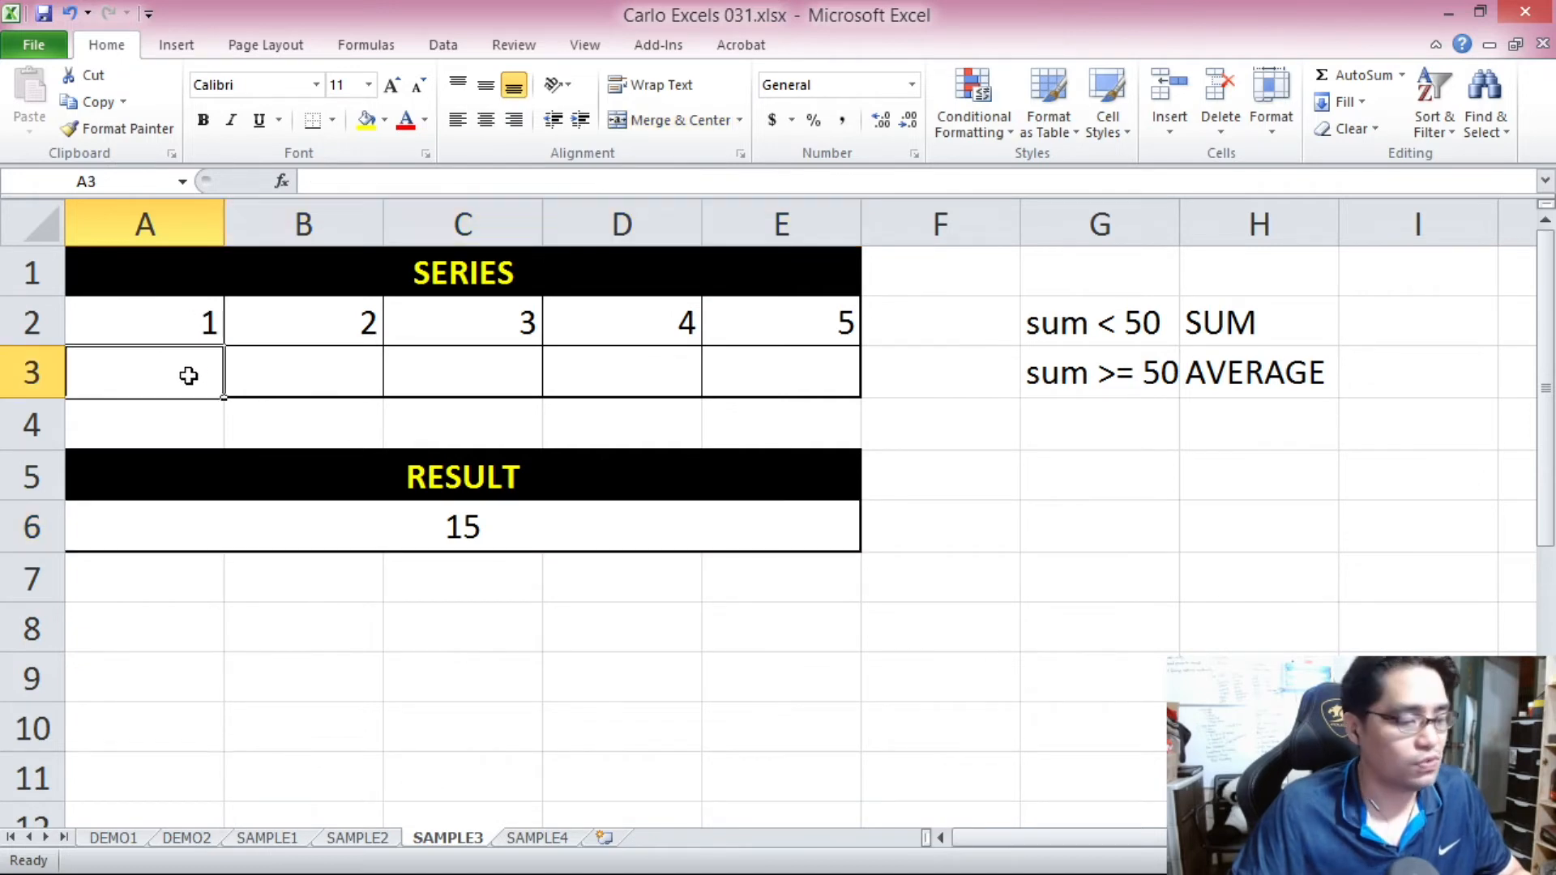
{"action": "type", "text": "6"}
{"action": "left_click", "coordinate": [367, 368]}
{"action": "type", "text": "7"}
{"action": "left_click", "coordinate": [462, 386]}
{"action": "type", "text": "8"}
{"action": "left_click", "coordinate": [639, 376]}
{"action": "type", "text": "9"}
{"action": "left_click", "coordinate": [771, 377]}
{"action": "type", "text": "10"}
{"action": "left_click", "coordinate": [659, 389]}
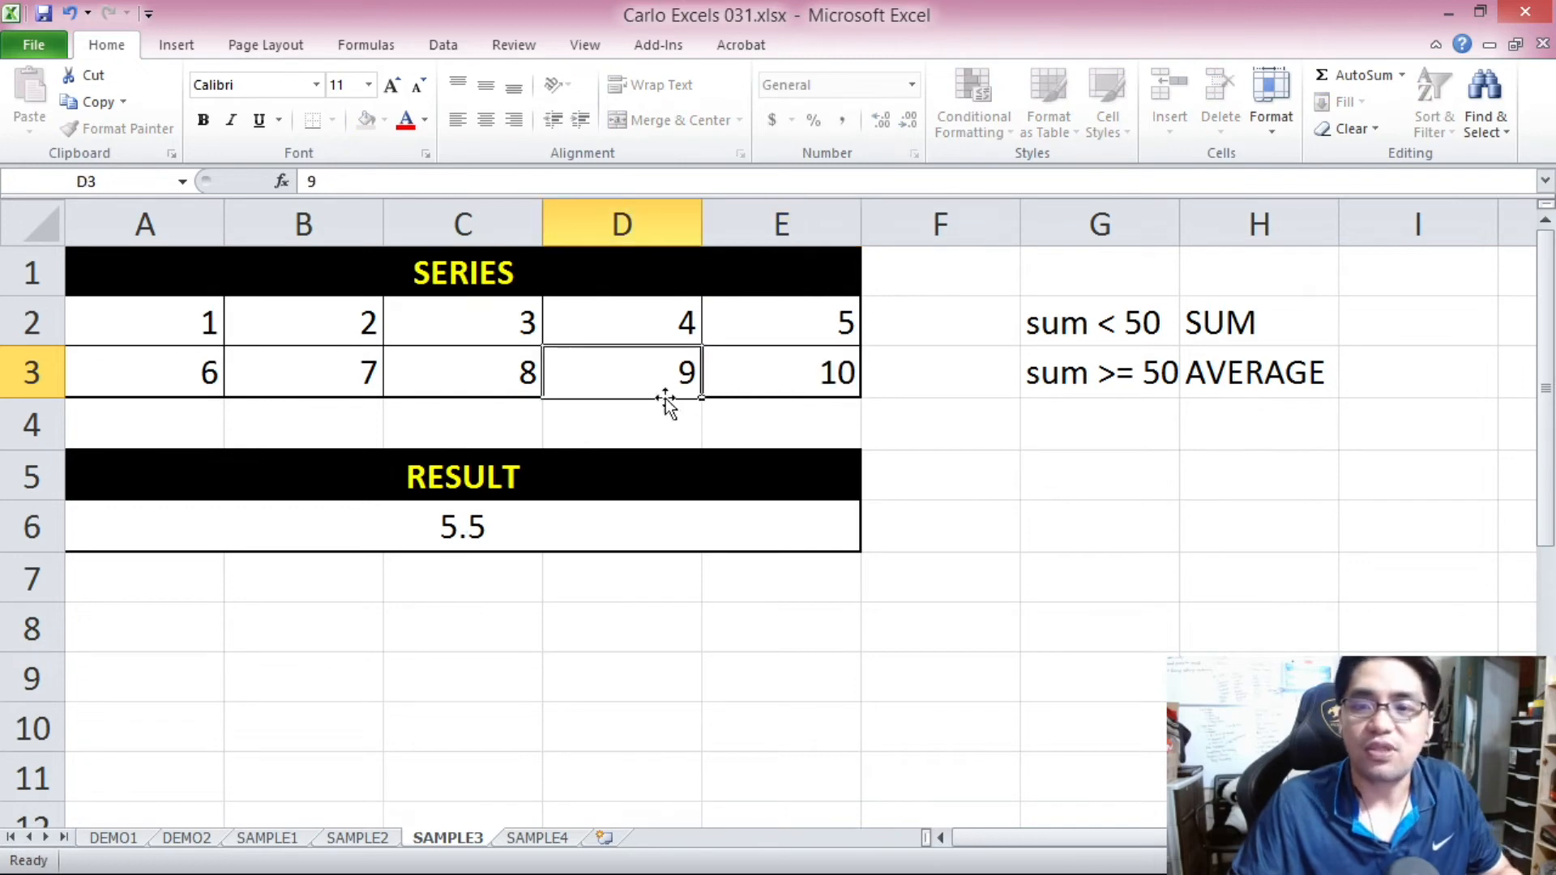
Clear the last series value in E3 and compare the series with the result in A6.
{"action": "left_click", "coordinate": [768, 384]}
{"action": "key", "text": "Delete"}
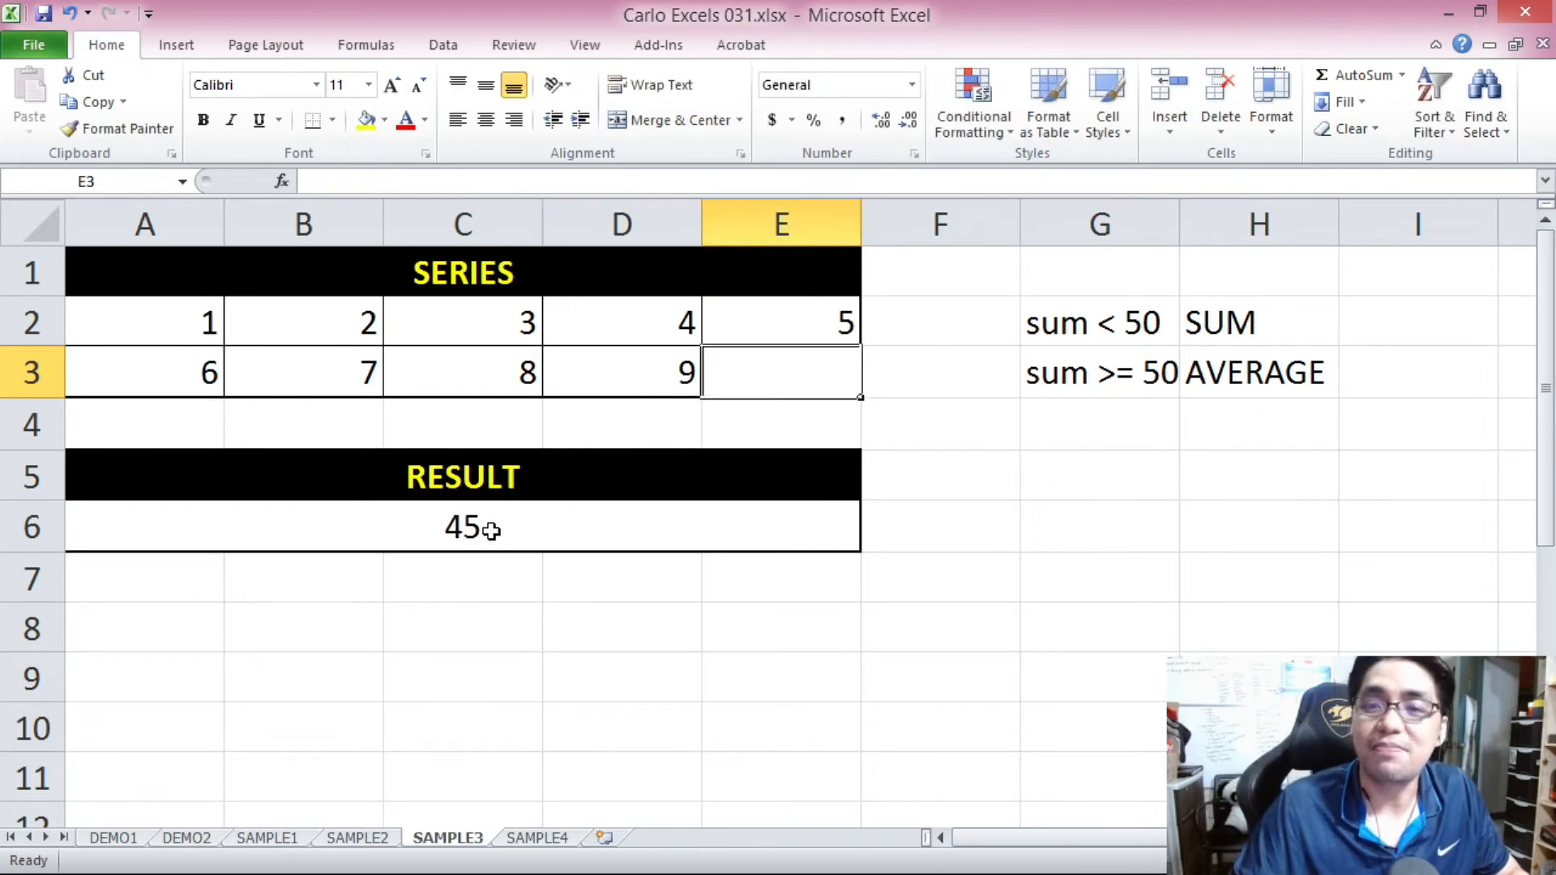
{"action": "left_click_drag", "start_coordinate": [207, 318], "coordinate": [786, 370]}
{"action": "left_click", "coordinate": [682, 384]}
{"action": "left_click", "coordinate": [474, 523]}
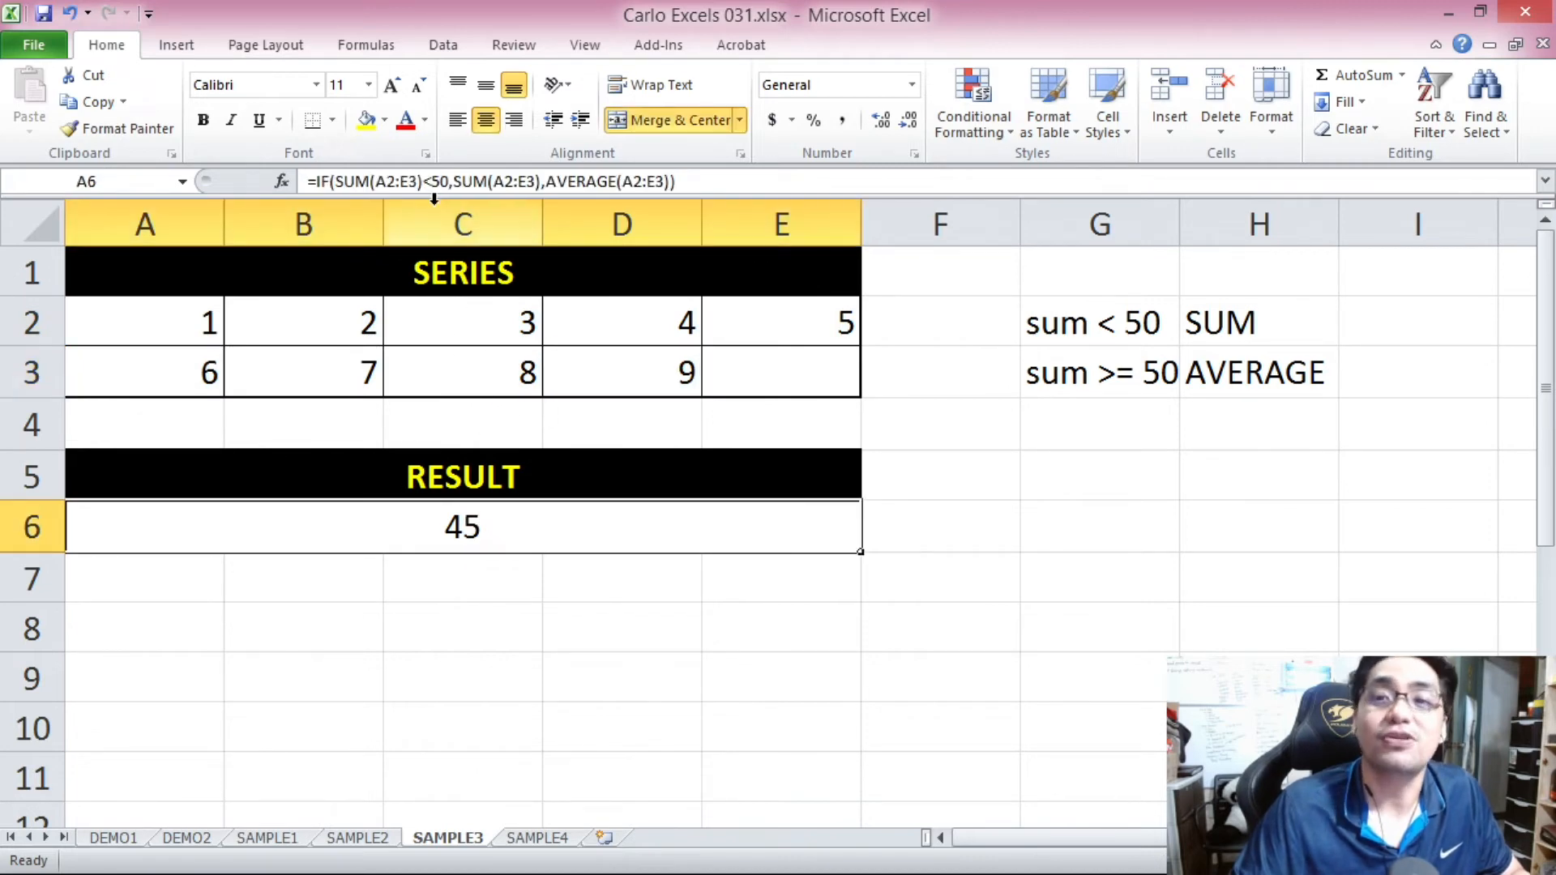
{"action": "left_click_drag", "start_coordinate": [220, 318], "coordinate": [795, 371]}
Enter 10 in E3 again and review the result and formula in A6.
{"action": "left_click", "coordinate": [795, 372]}
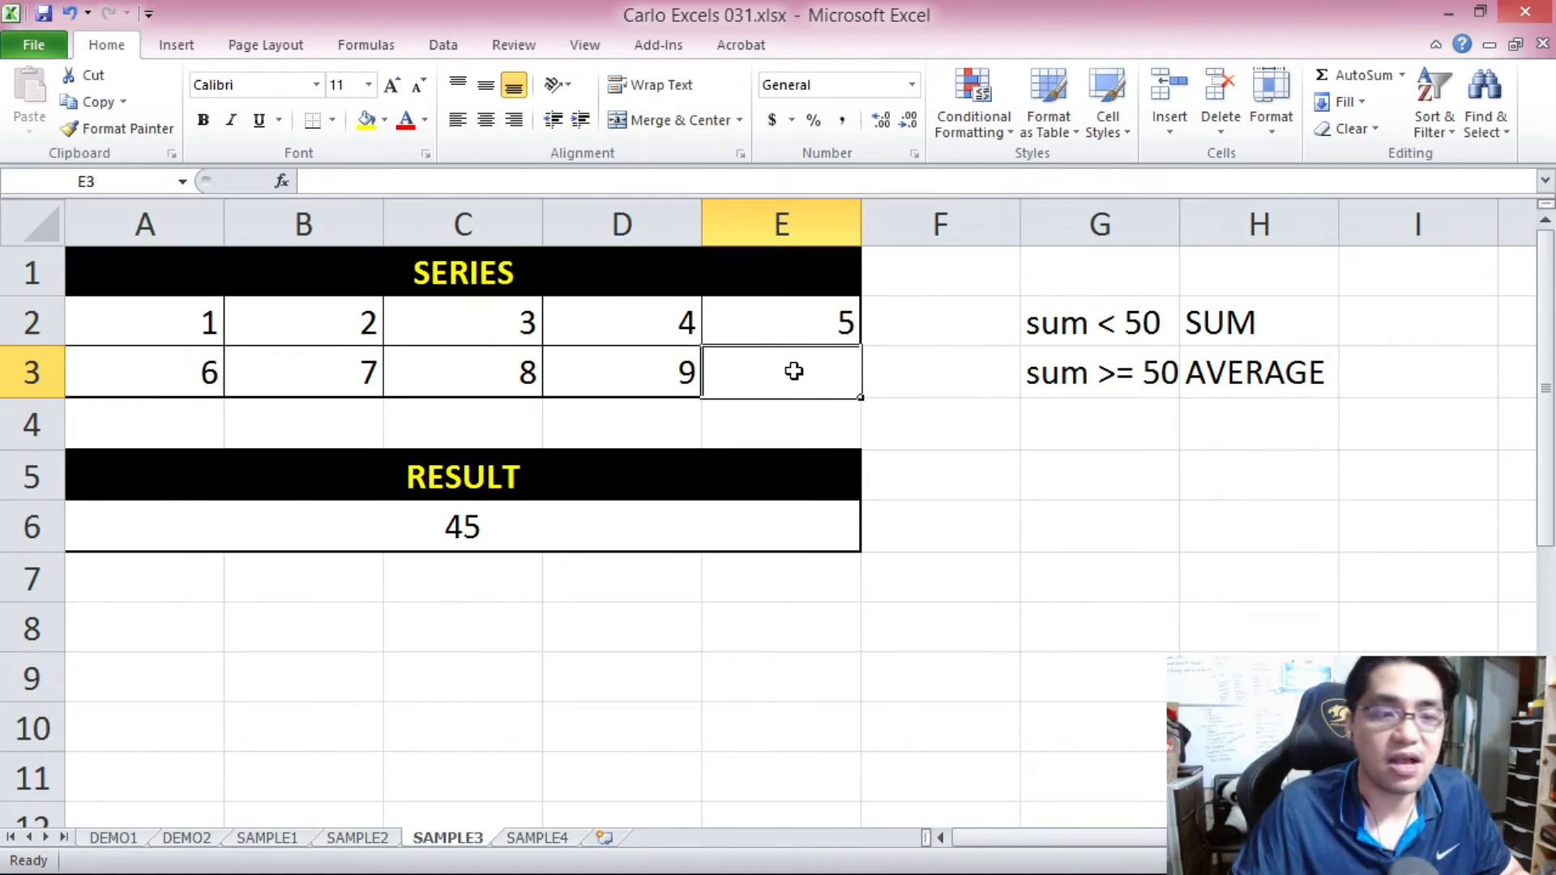
{"action": "type", "text": "10"}
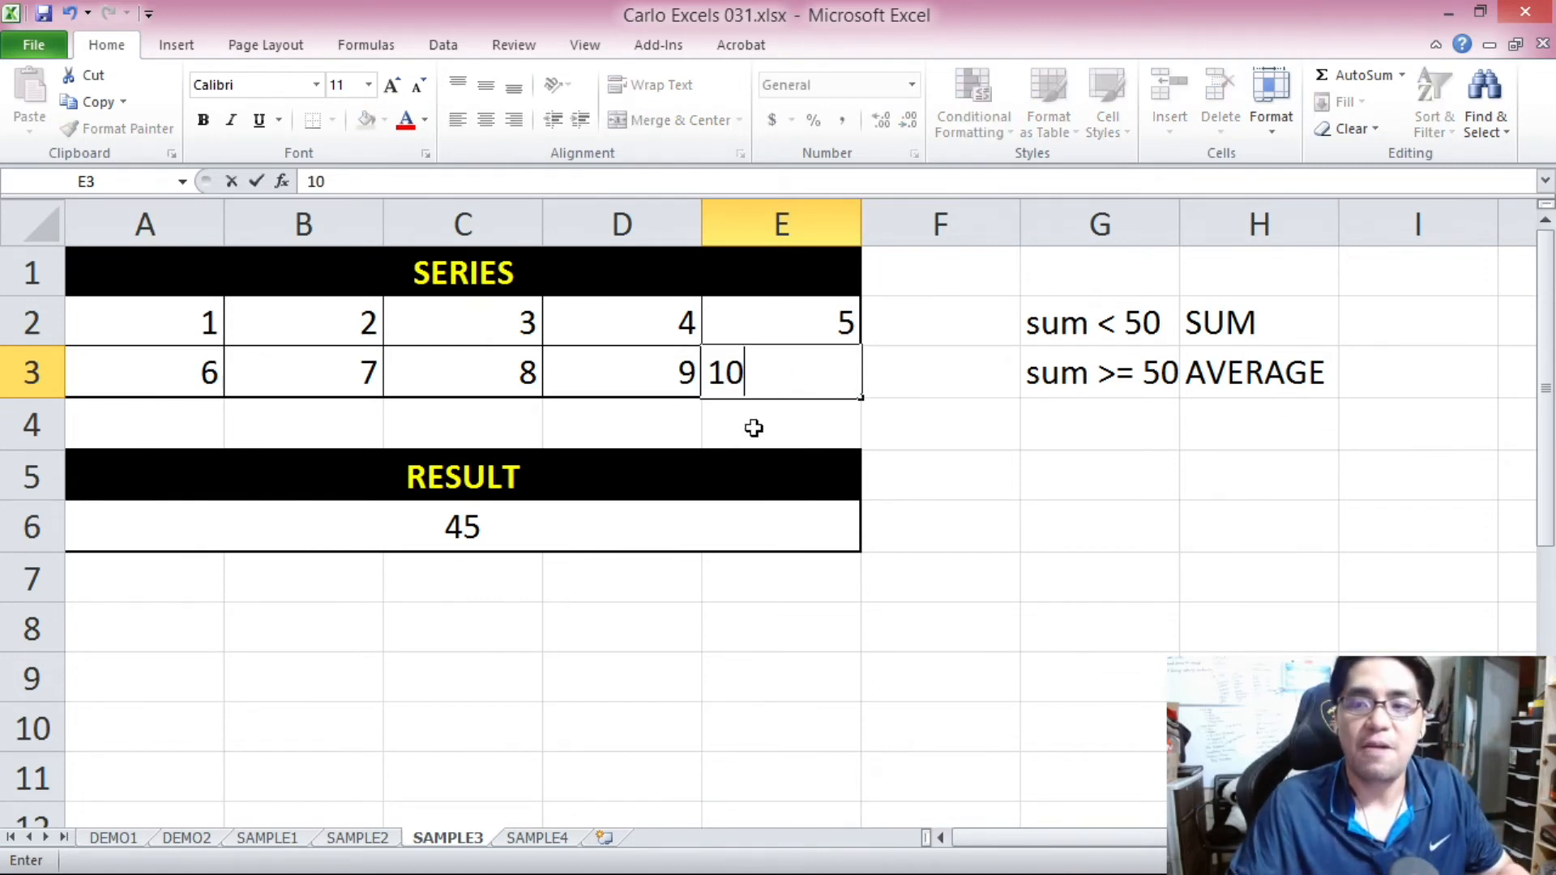
{"action": "key", "text": "Return"}
{"action": "left_click", "coordinate": [639, 519]}
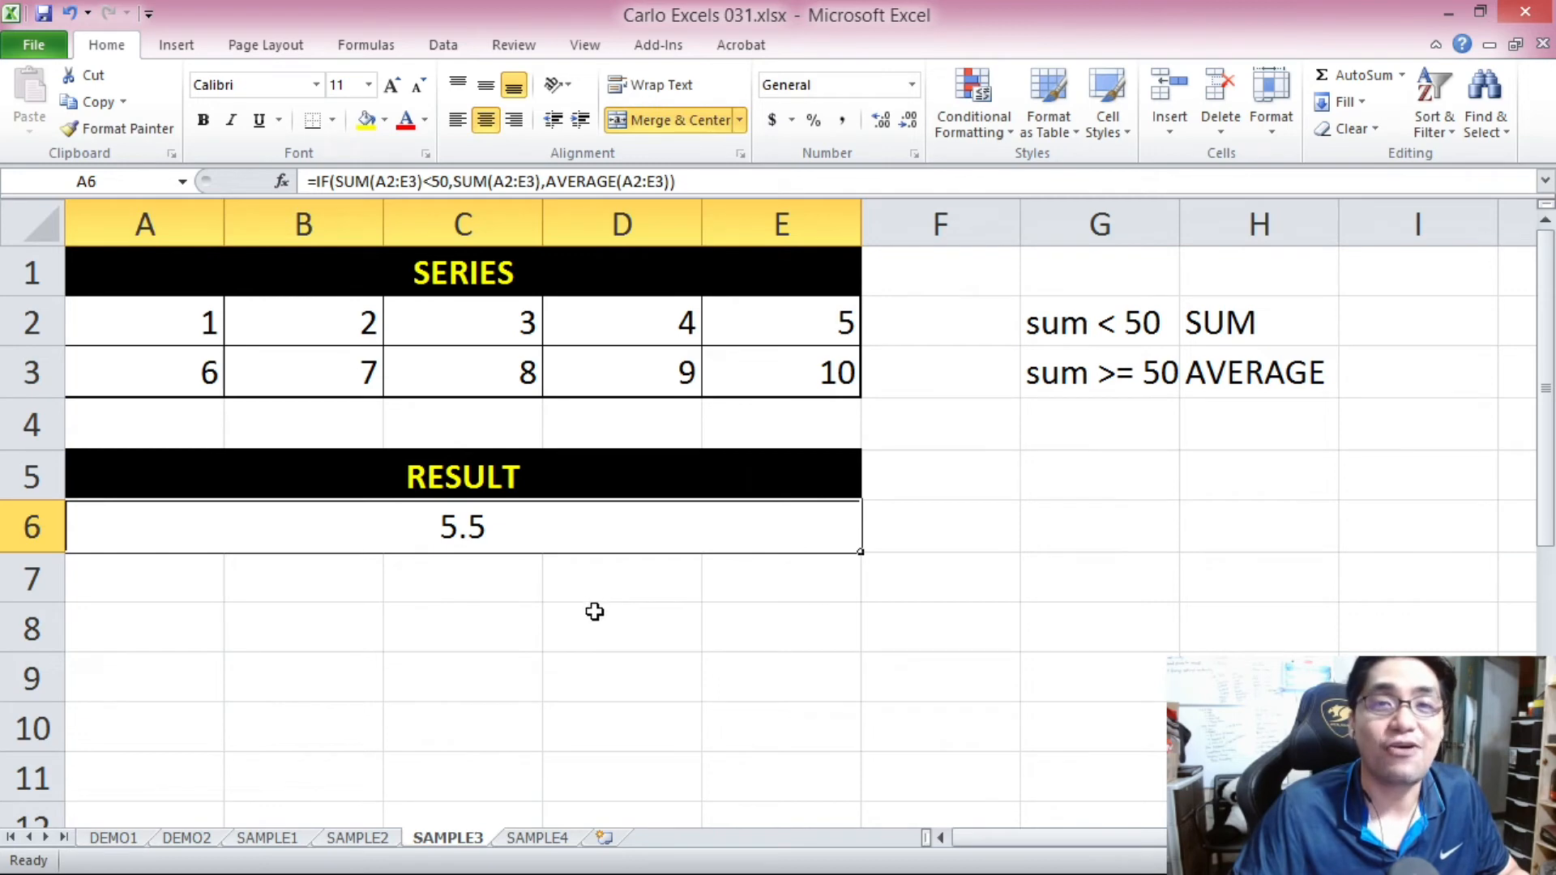
{"action": "left_click", "coordinate": [685, 180]}
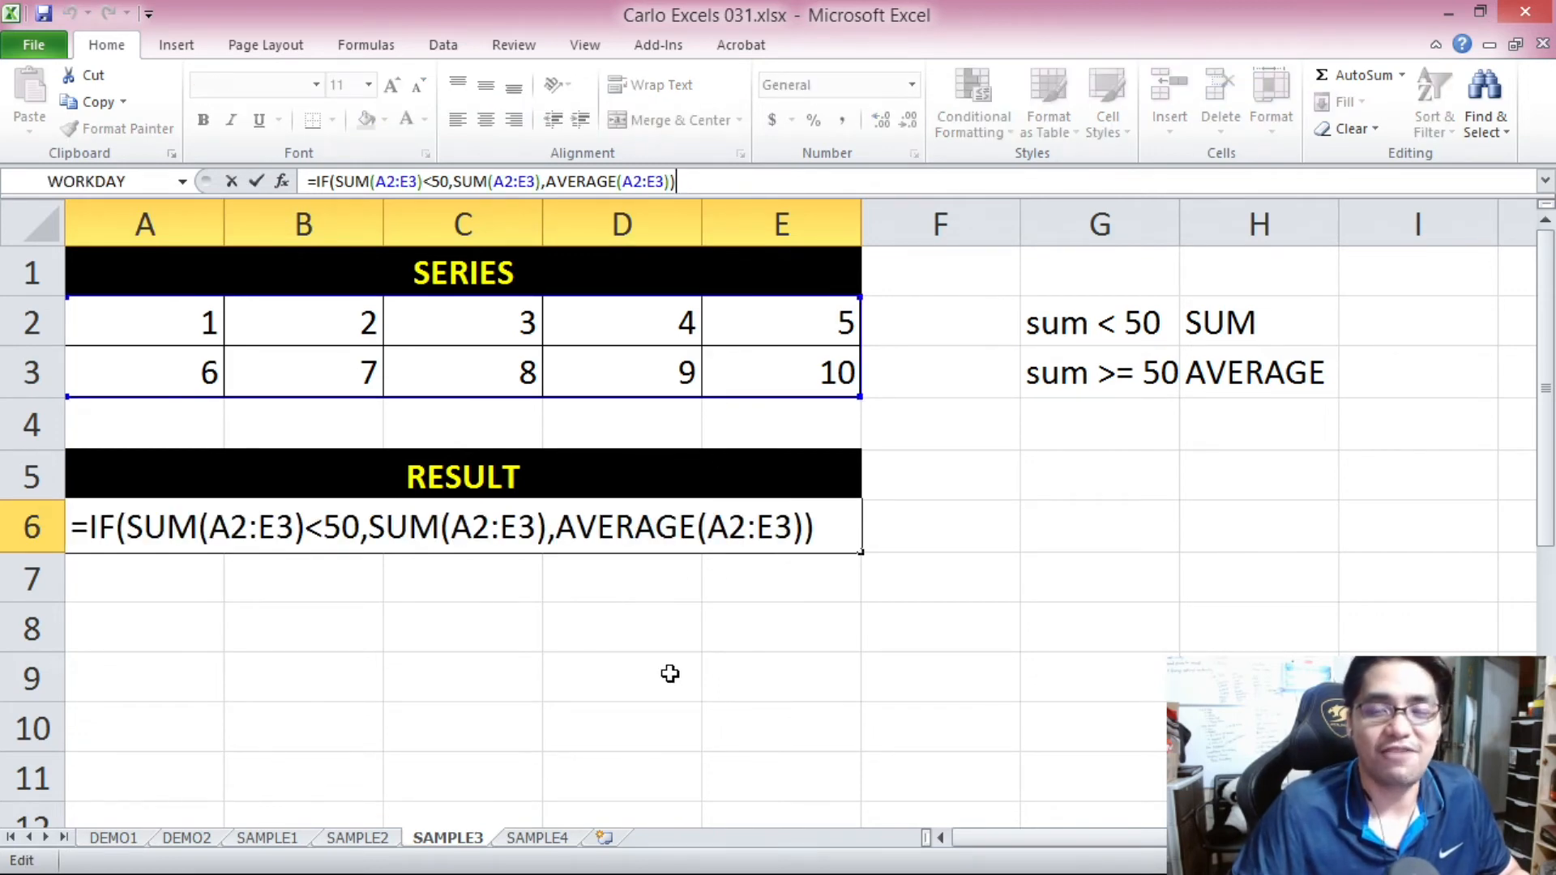
{"action": "key", "text": "Escape"}
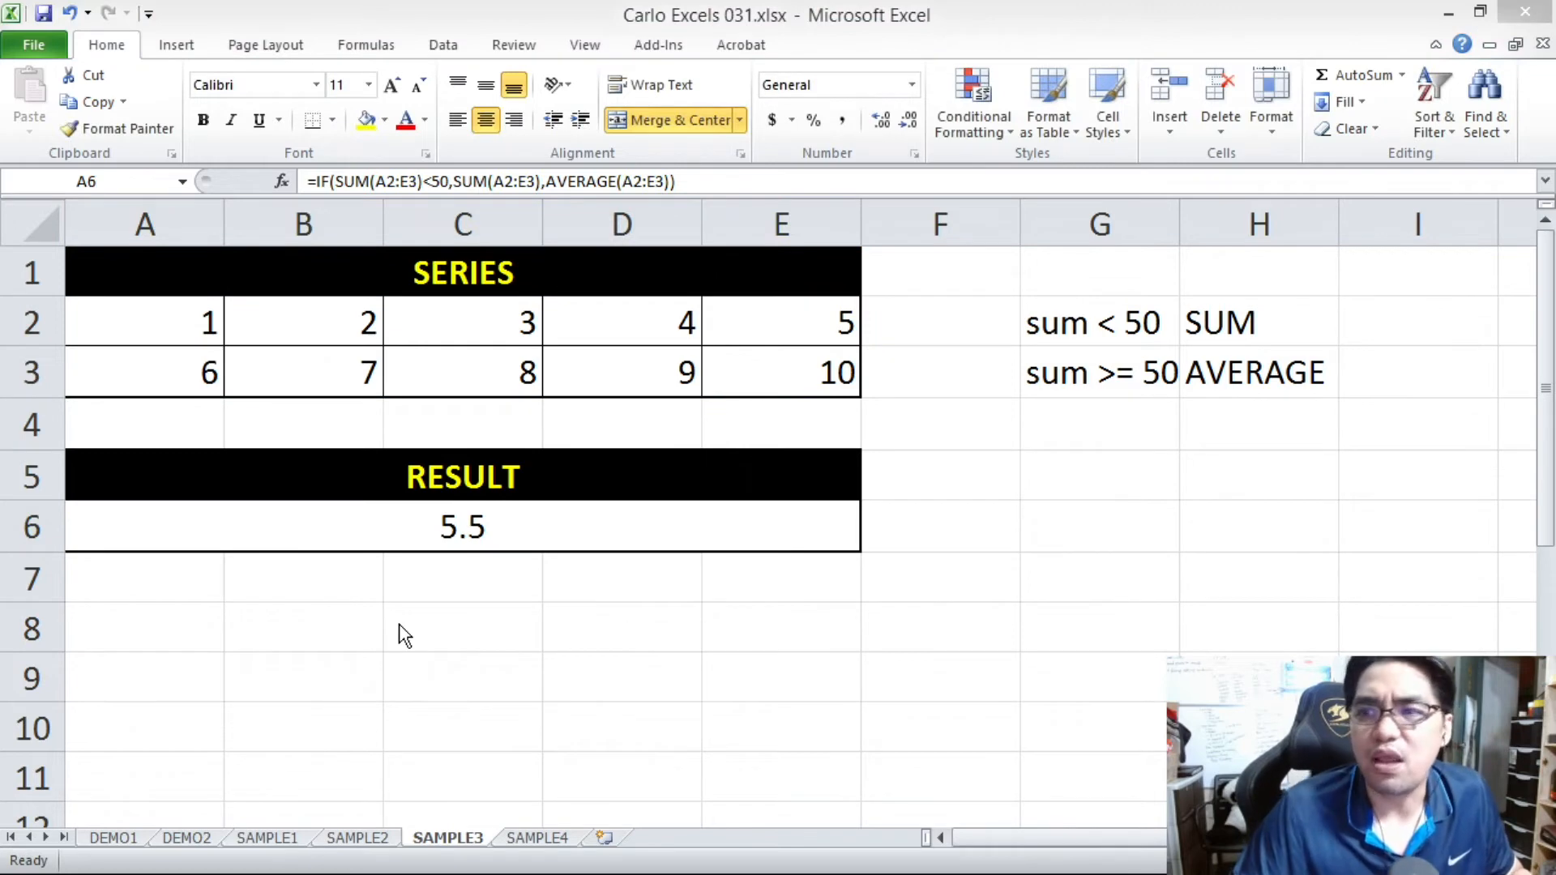
Review the conditions in G2:G3 against their SUM and AVERAGE outcomes in H2:H3.
{"action": "left_click", "coordinate": [1117, 324]}
{"action": "left_click_drag", "start_coordinate": [1066, 323], "coordinate": [1216, 326]}
{"action": "left_click", "coordinate": [1148, 340]}
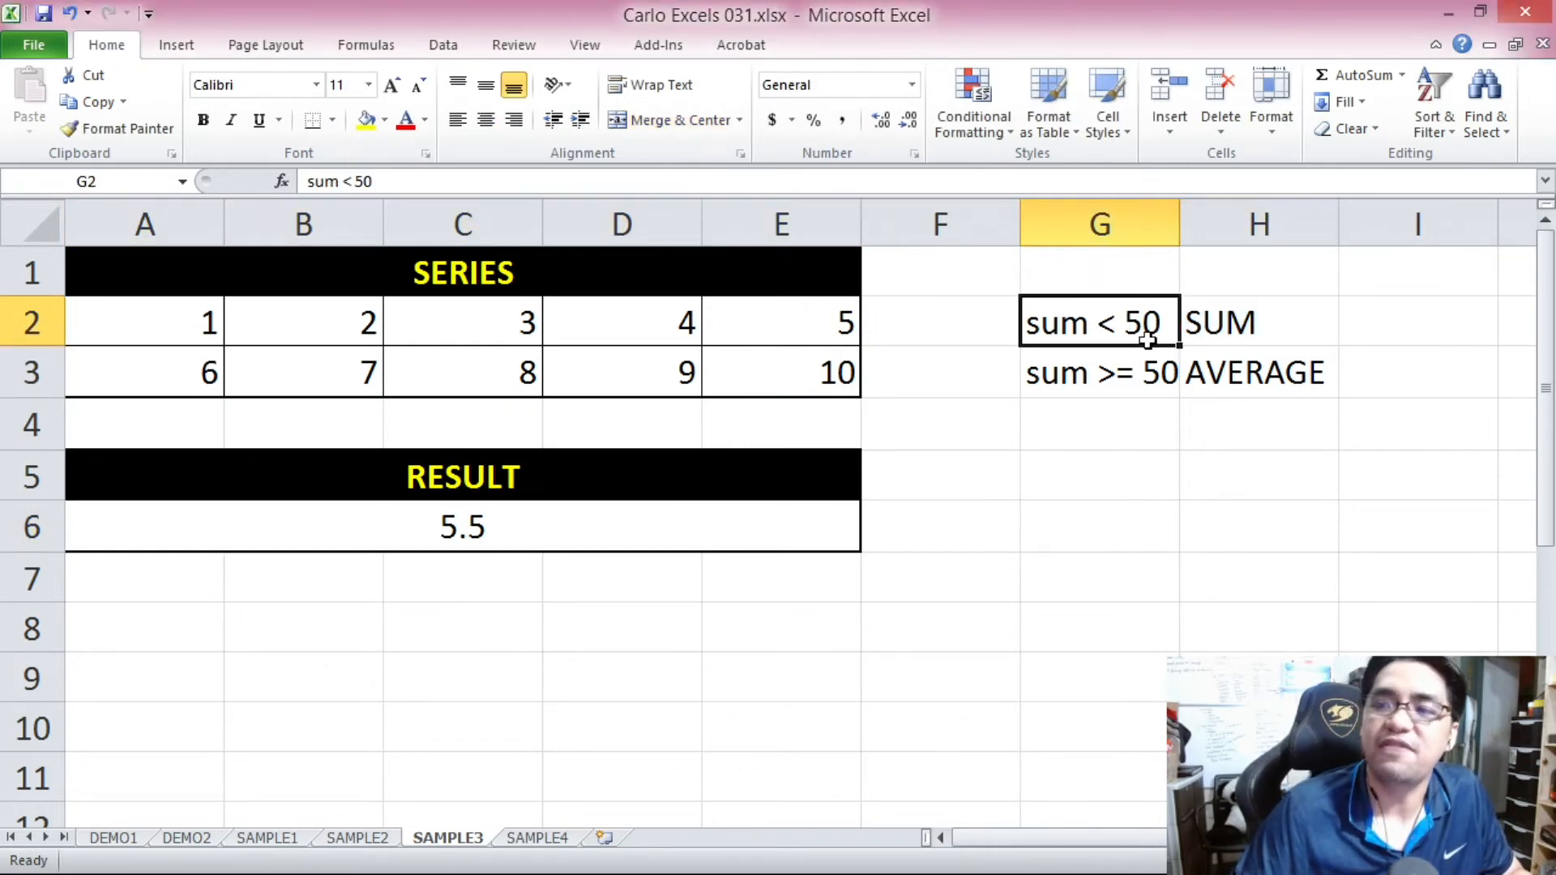
{"action": "left_click", "coordinate": [1213, 323]}
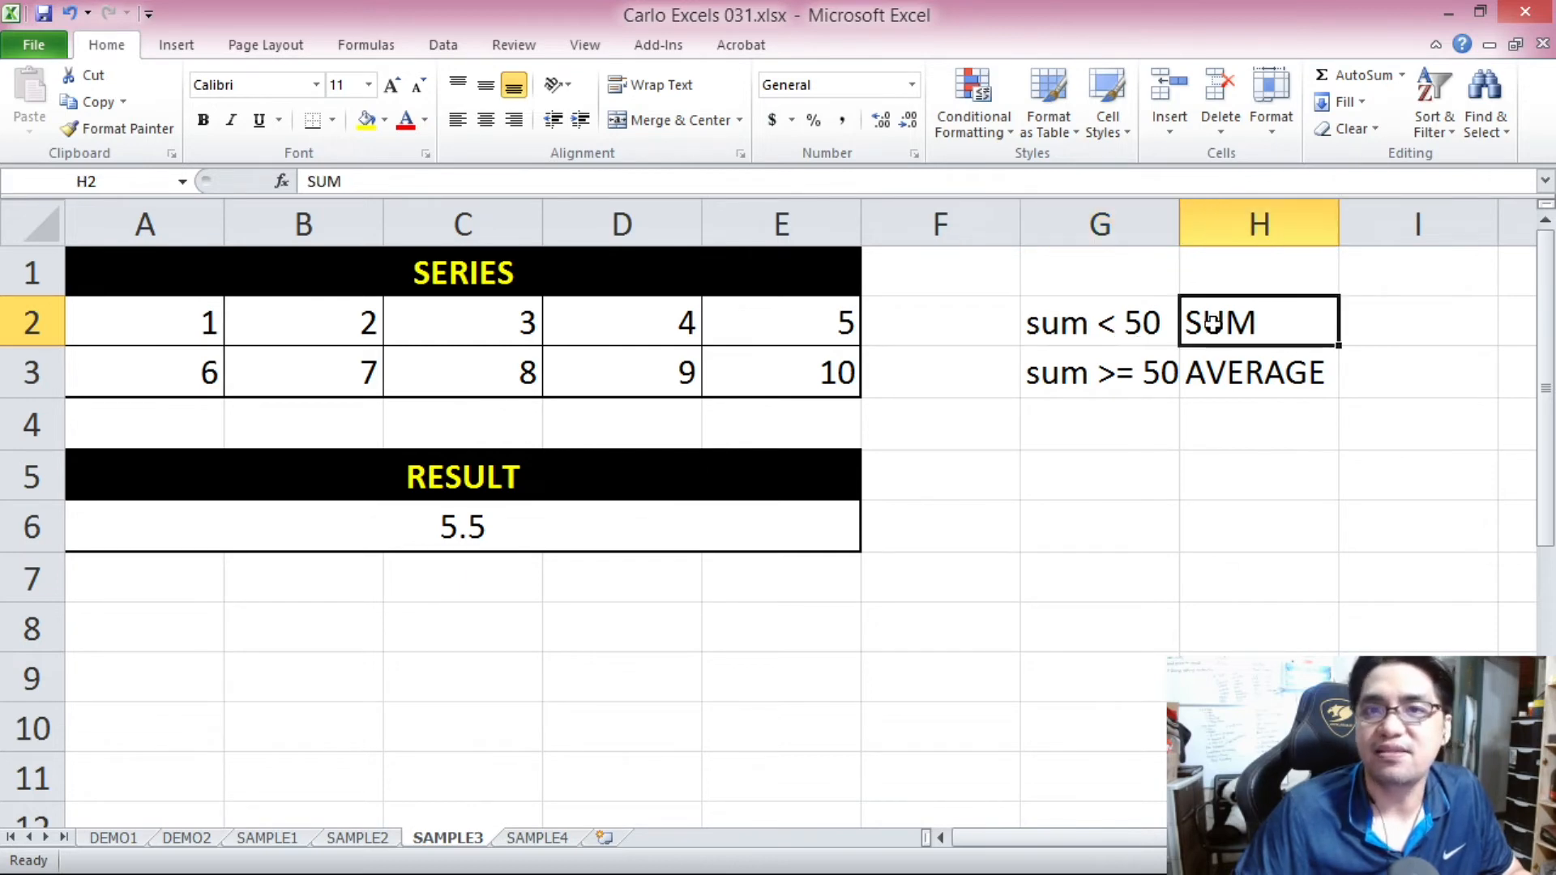
{"action": "left_click", "coordinate": [1264, 366]}
{"action": "left_click", "coordinate": [1086, 502]}
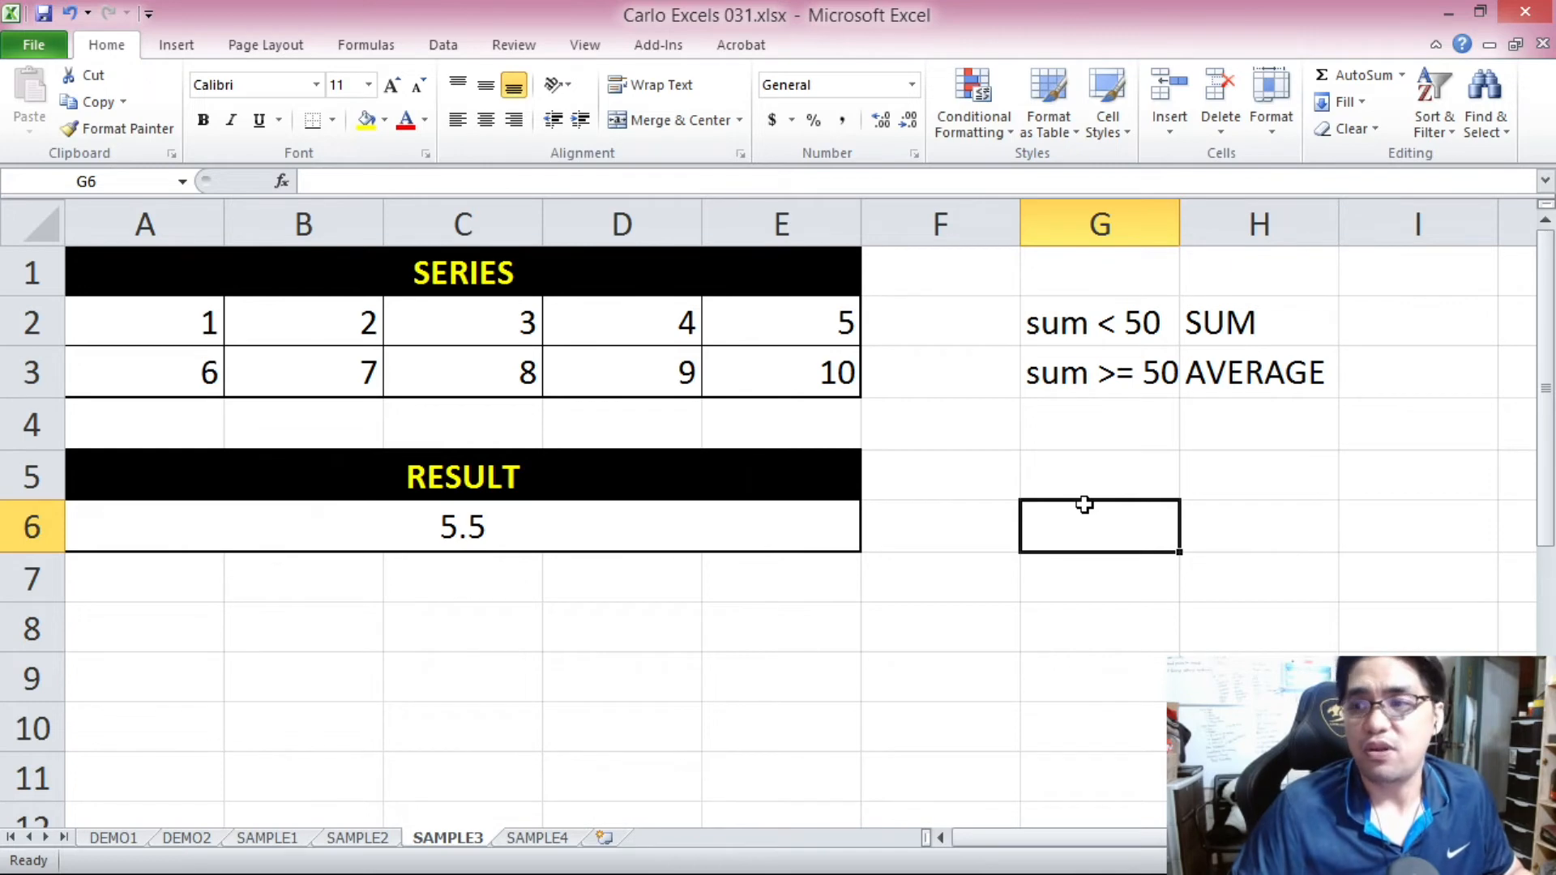
{"action": "left_click", "coordinate": [1102, 372]}
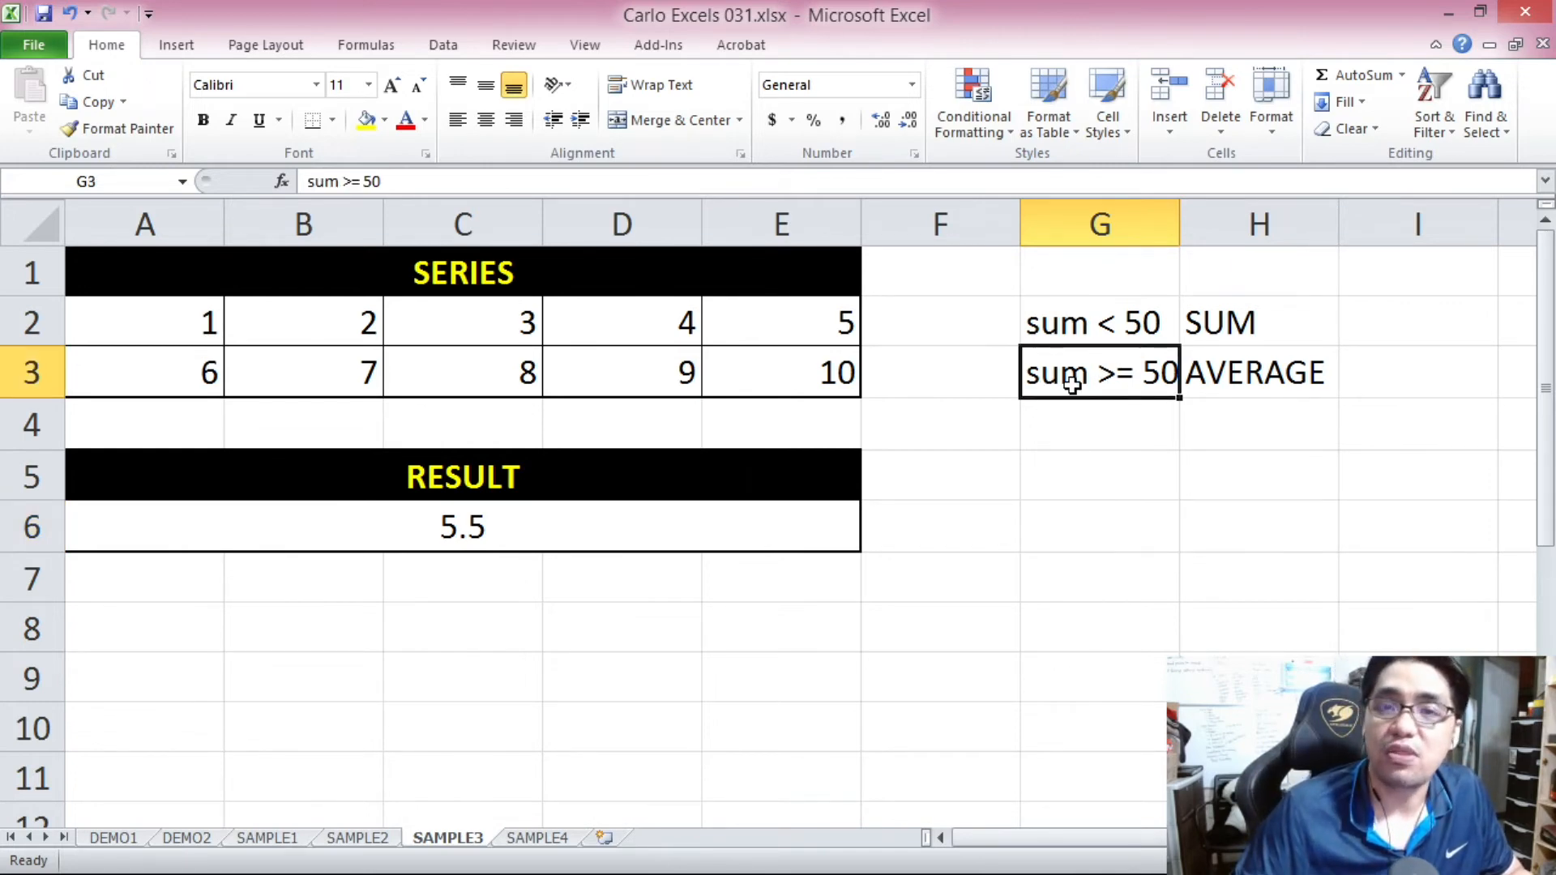
{"action": "left_click", "coordinate": [1255, 392]}
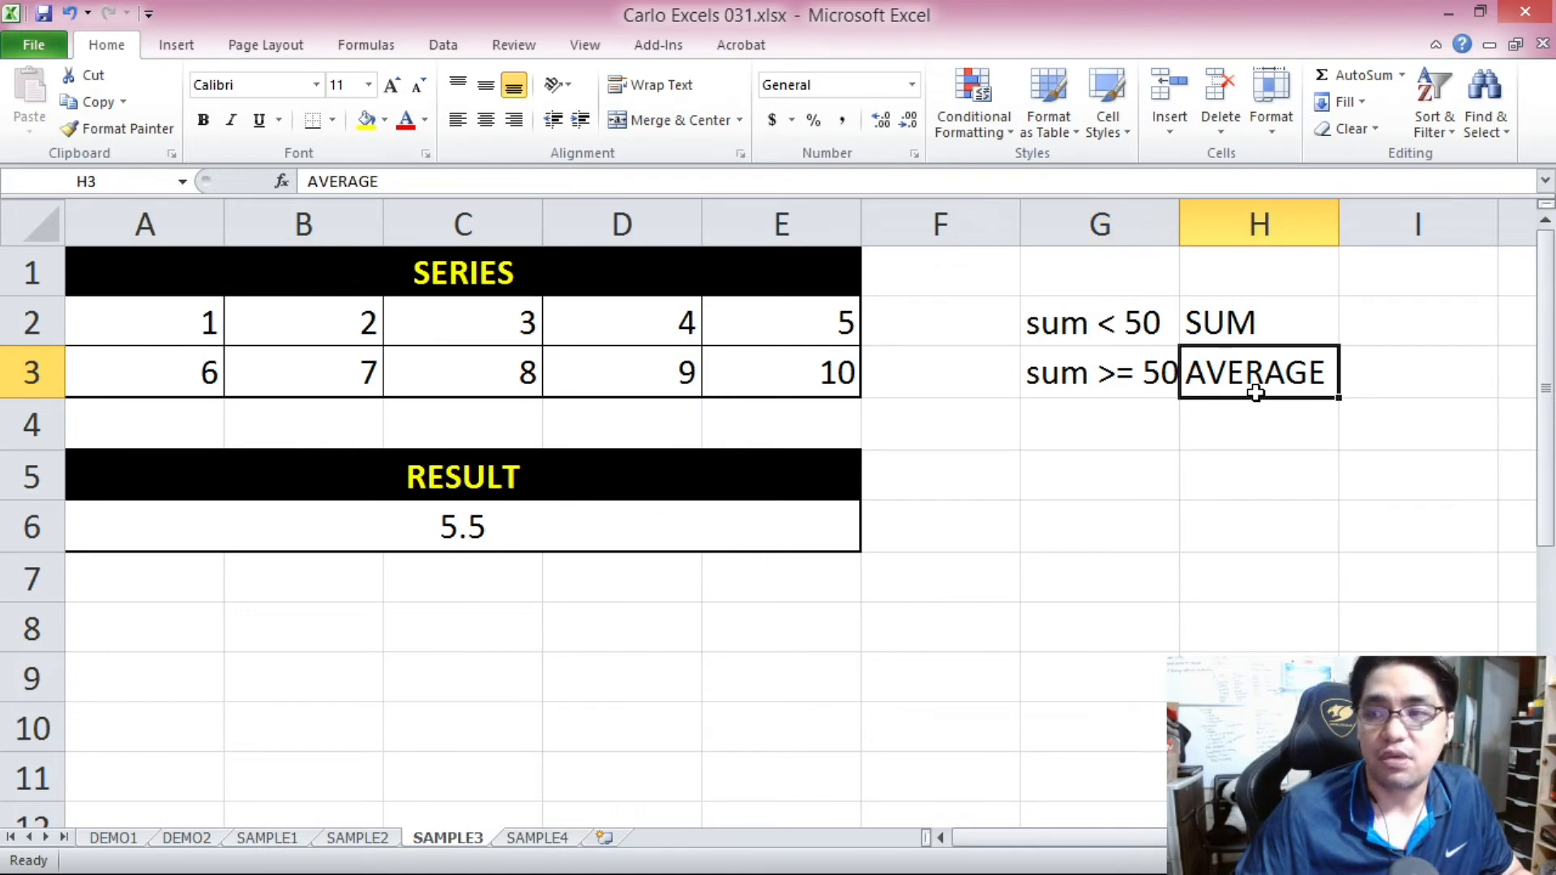
{"action": "left_click", "coordinate": [1266, 334]}
{"action": "left_click", "coordinate": [1282, 371]}
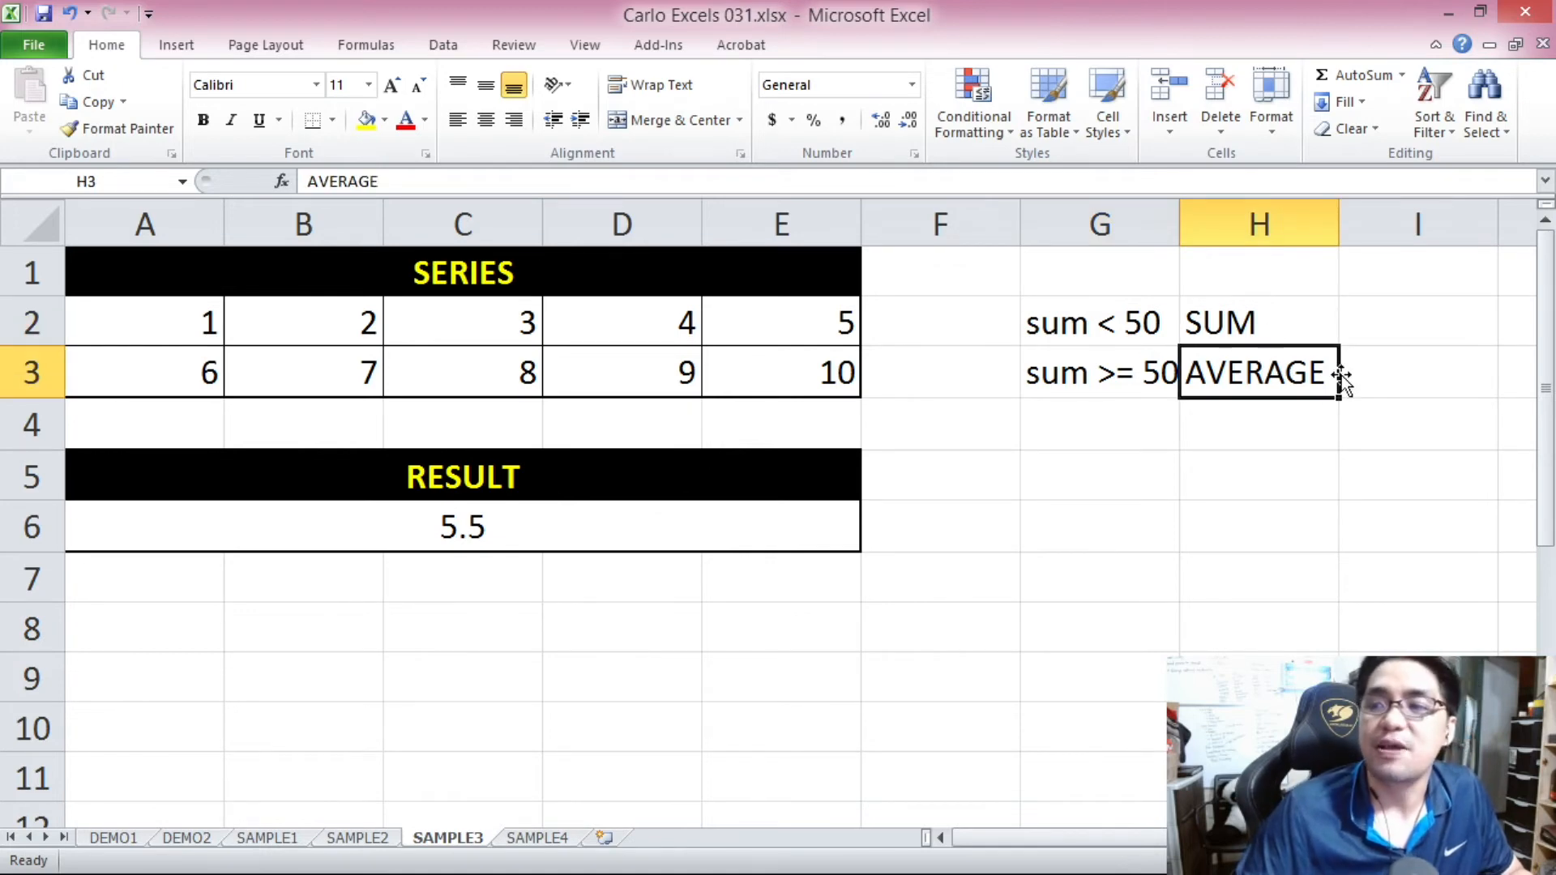
{"action": "left_click", "coordinate": [1317, 306]}
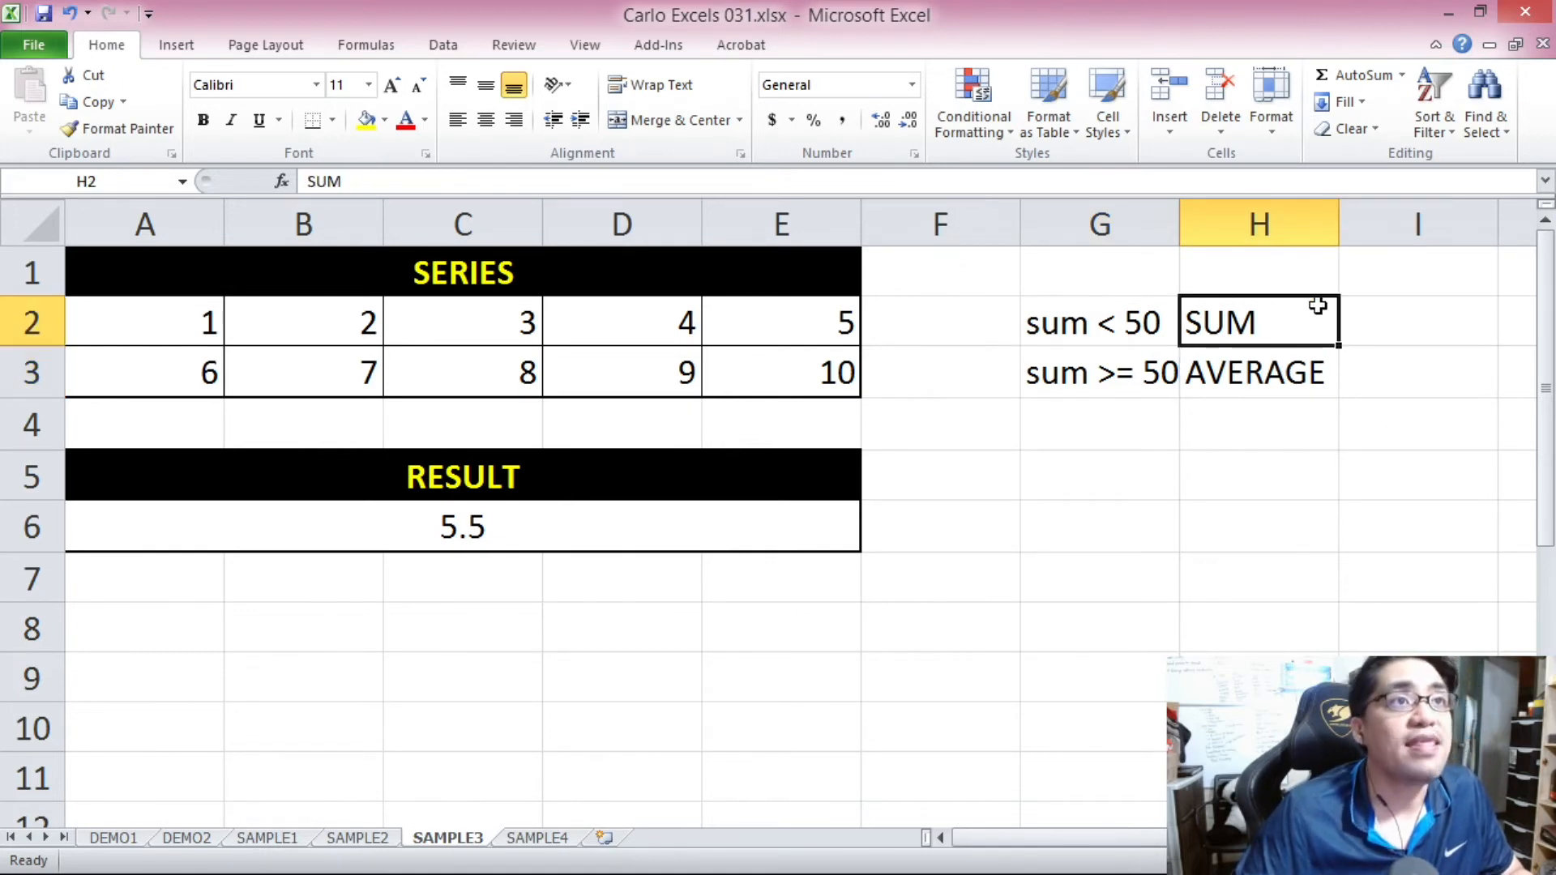
{"action": "left_click", "coordinate": [740, 519]}
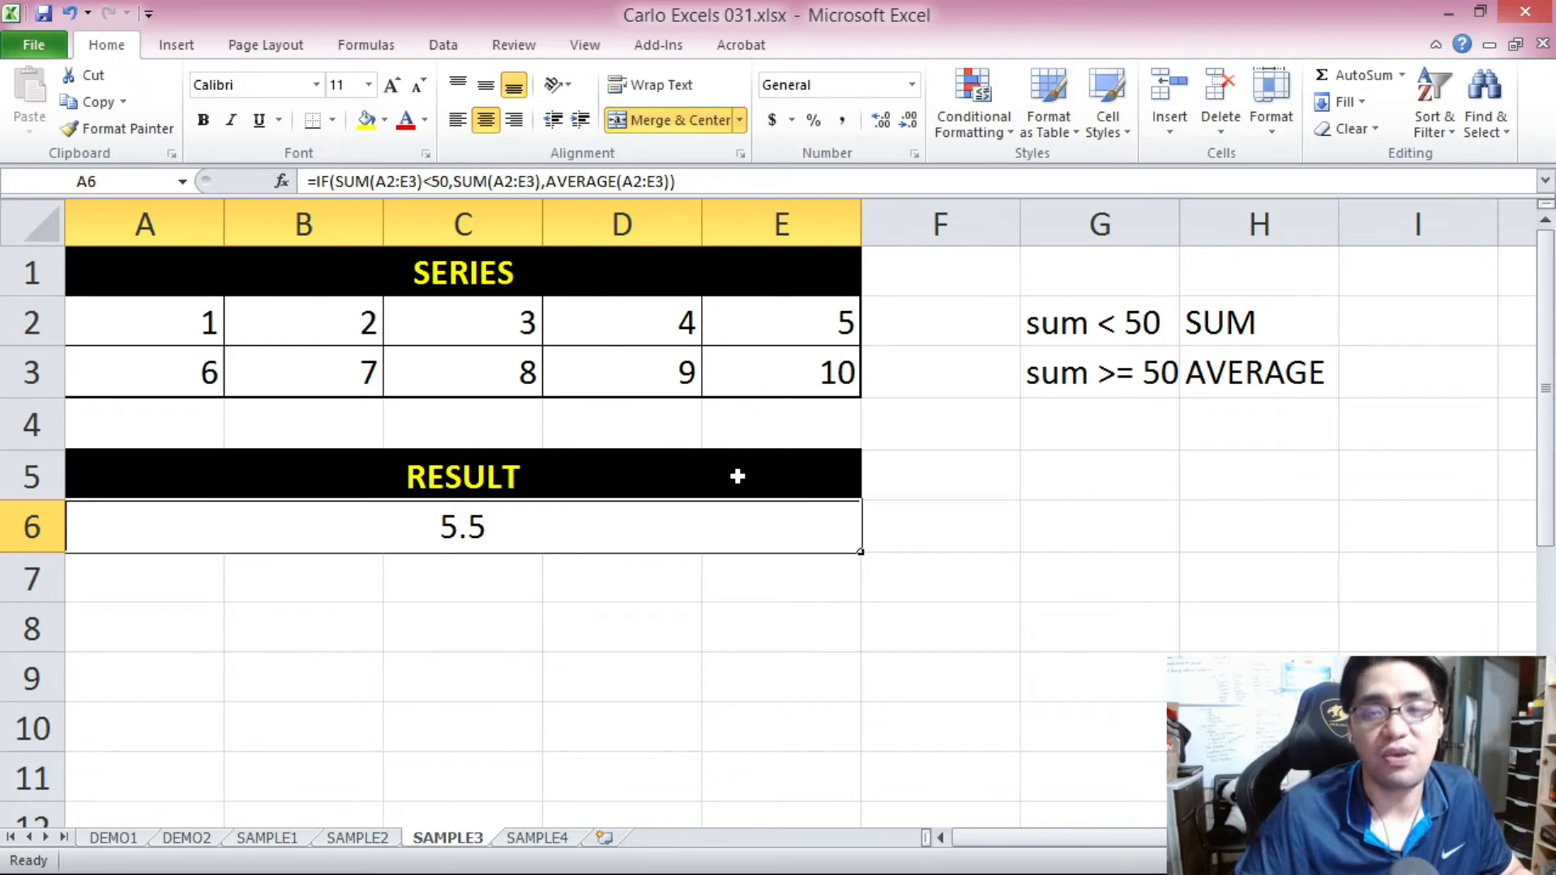
{"action": "left_click_drag", "start_coordinate": [698, 180], "coordinate": [339, 181]}
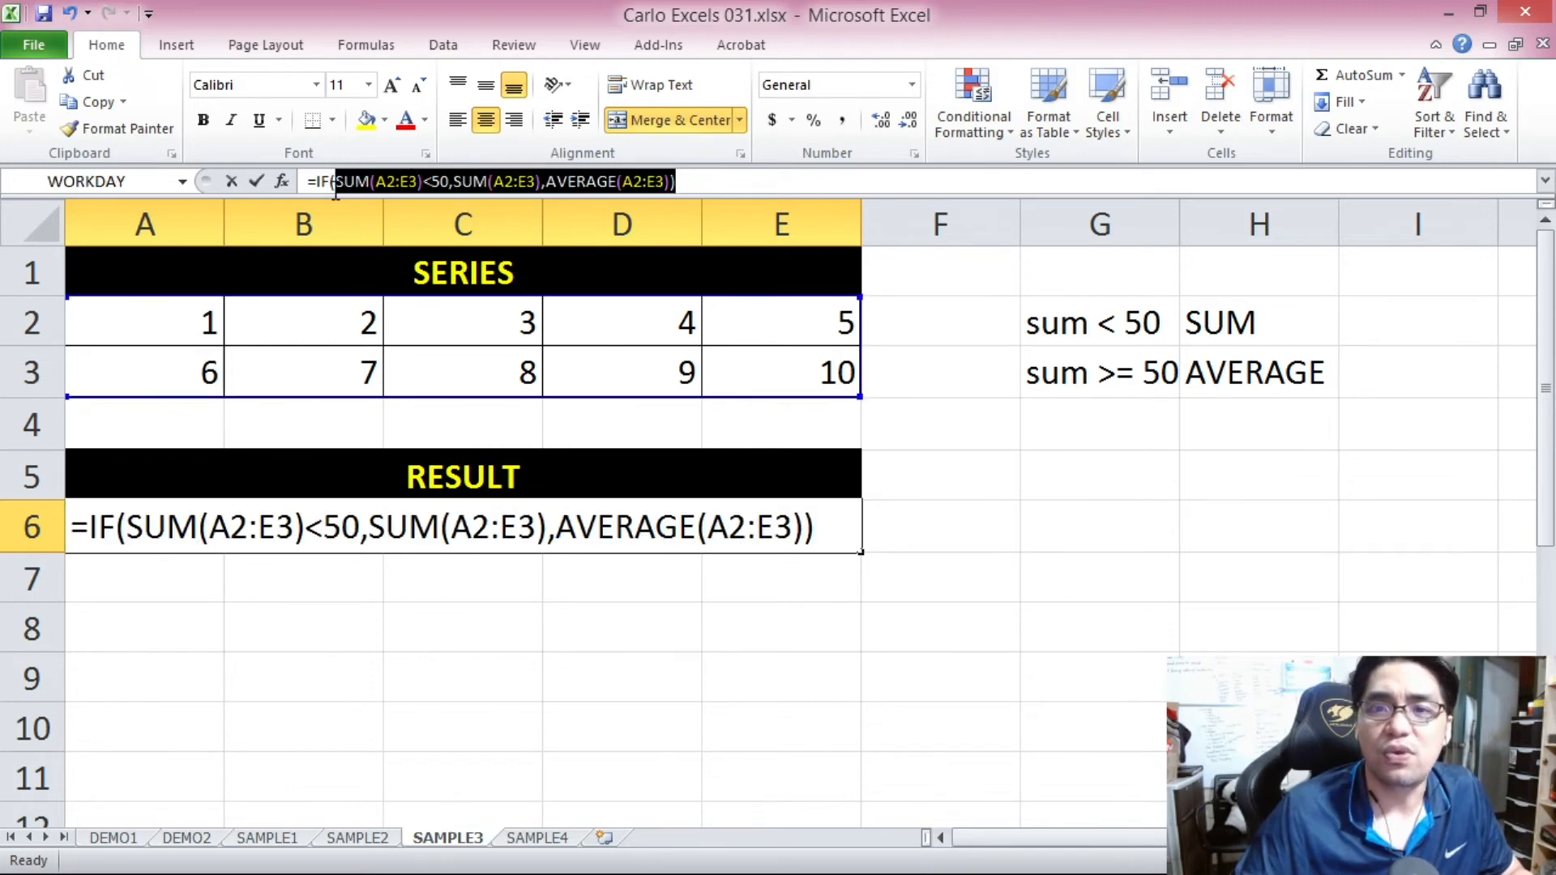
{"action": "key", "text": "Delete"}
{"action": "type", "text": "SUM("}
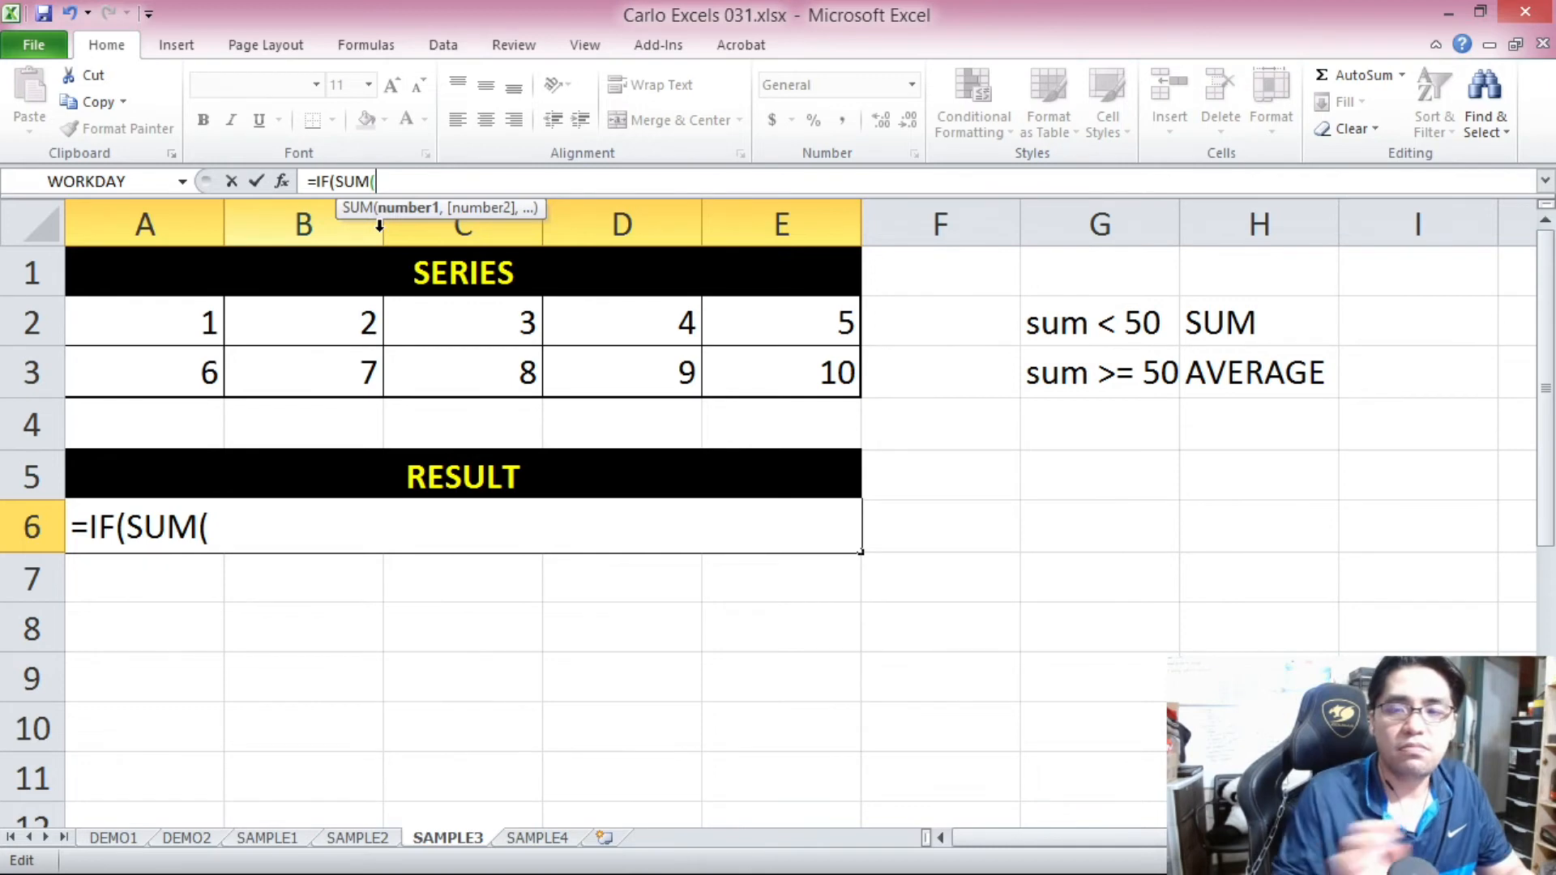
{"action": "key", "text": "Escape"}
Clear both series rows, A2:E2 and A3:E3.
{"action": "left_click_drag", "start_coordinate": [174, 322], "coordinate": [757, 337]}
{"action": "key", "text": "Delete"}
{"action": "left_click_drag", "start_coordinate": [166, 361], "coordinate": [754, 379]}
{"action": "key", "text": "Delete"}
Begin replacing the formula in A6 with an IF function whose logical test is SUM(A2:E3)>=50.
{"action": "left_click", "coordinate": [553, 523]}
{"action": "type", "text": "="}
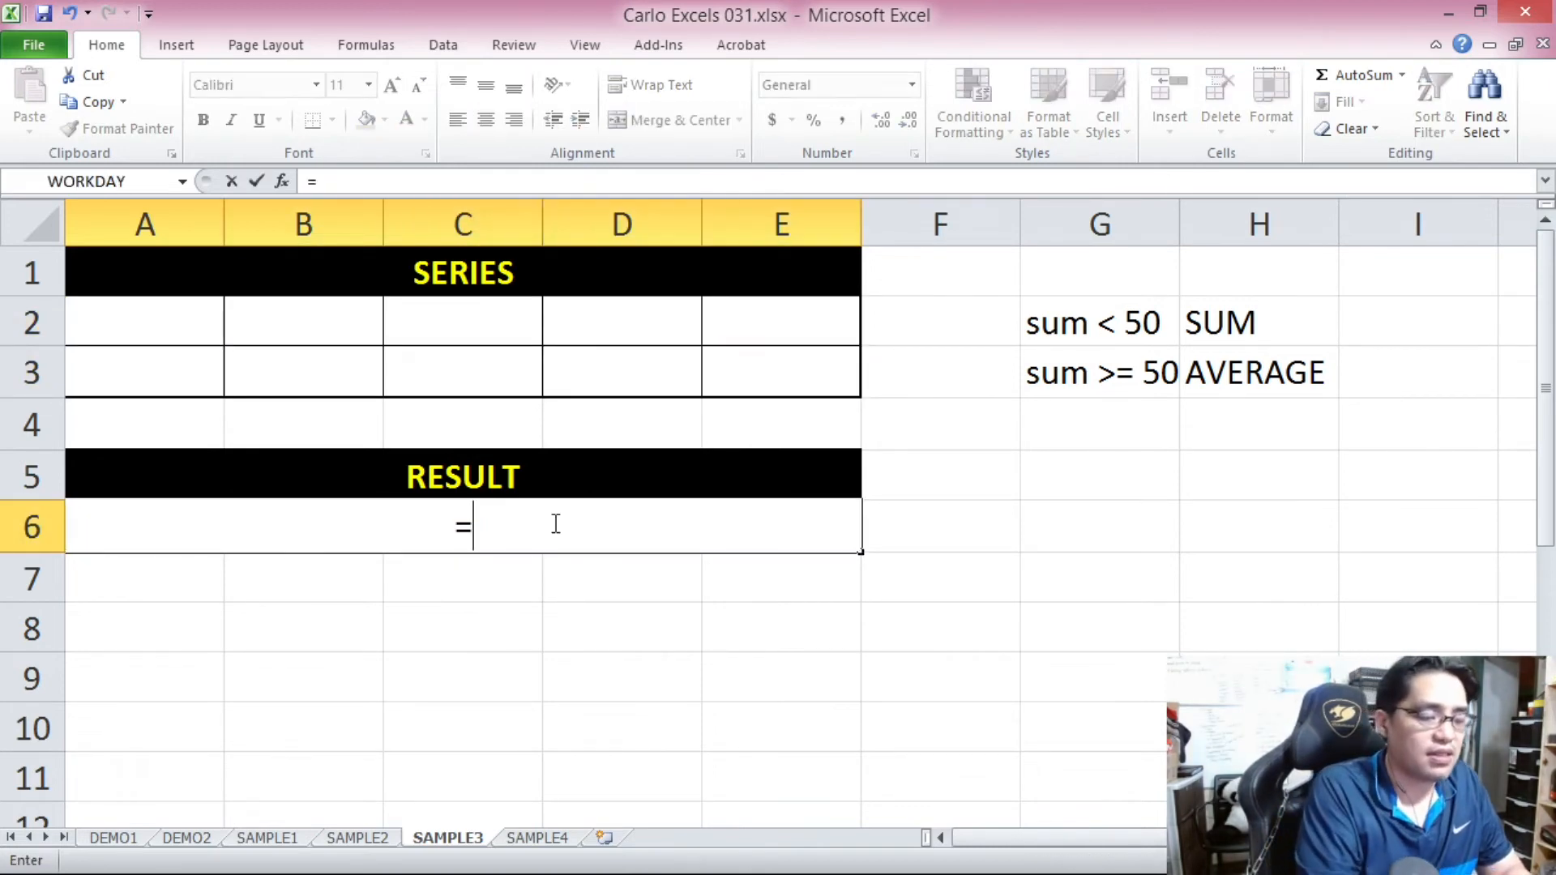
{"action": "type", "text": "IF(SUM"}
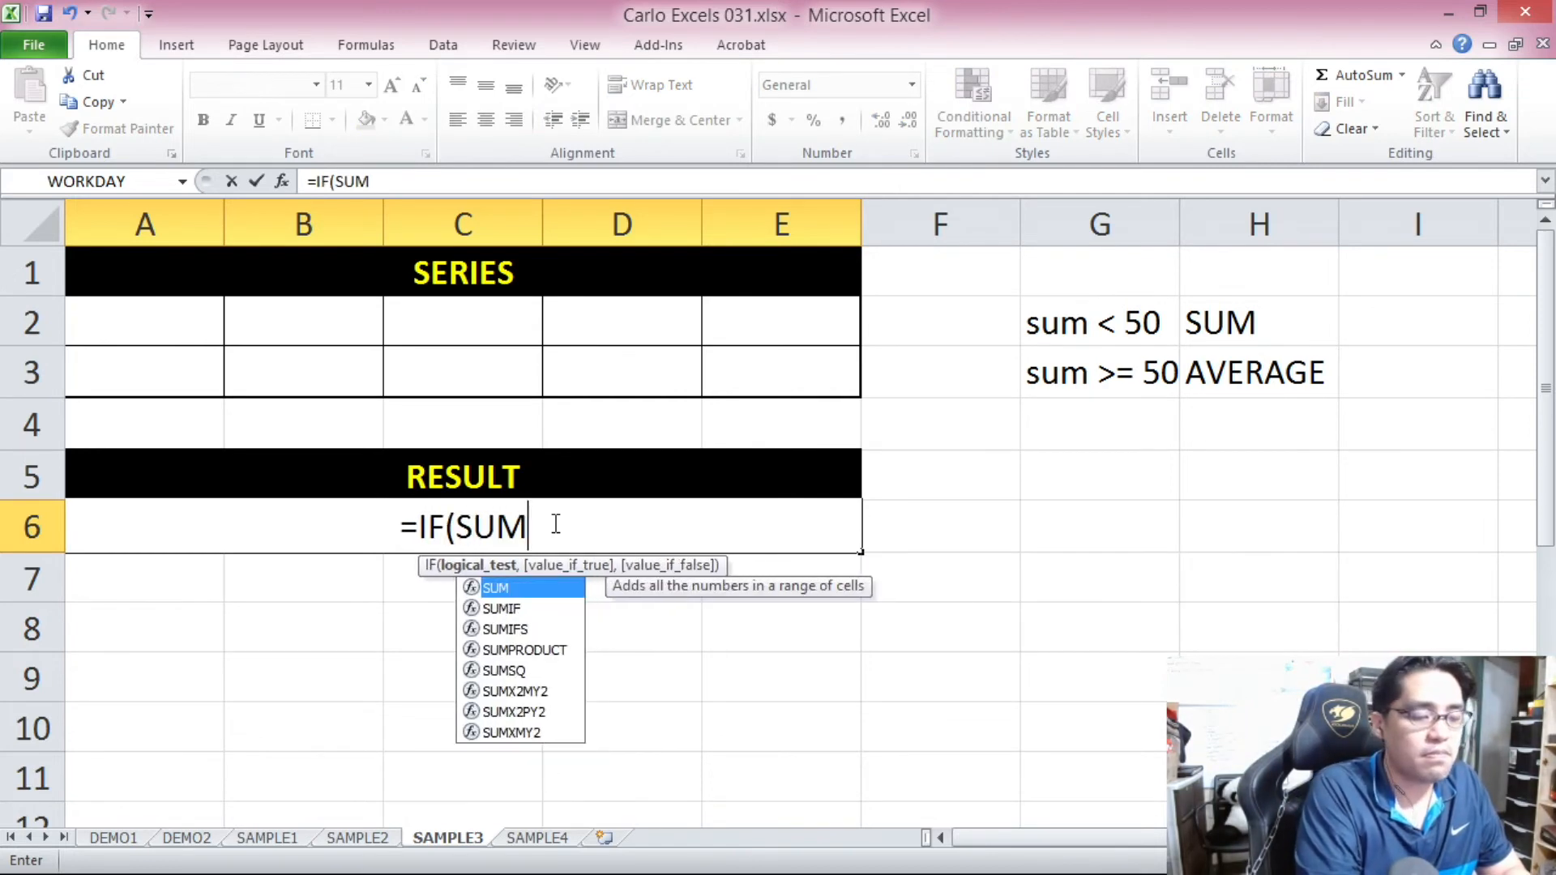
{"action": "type", "text": "("}
{"action": "left_click_drag", "start_coordinate": [199, 332], "coordinate": [724, 371]}
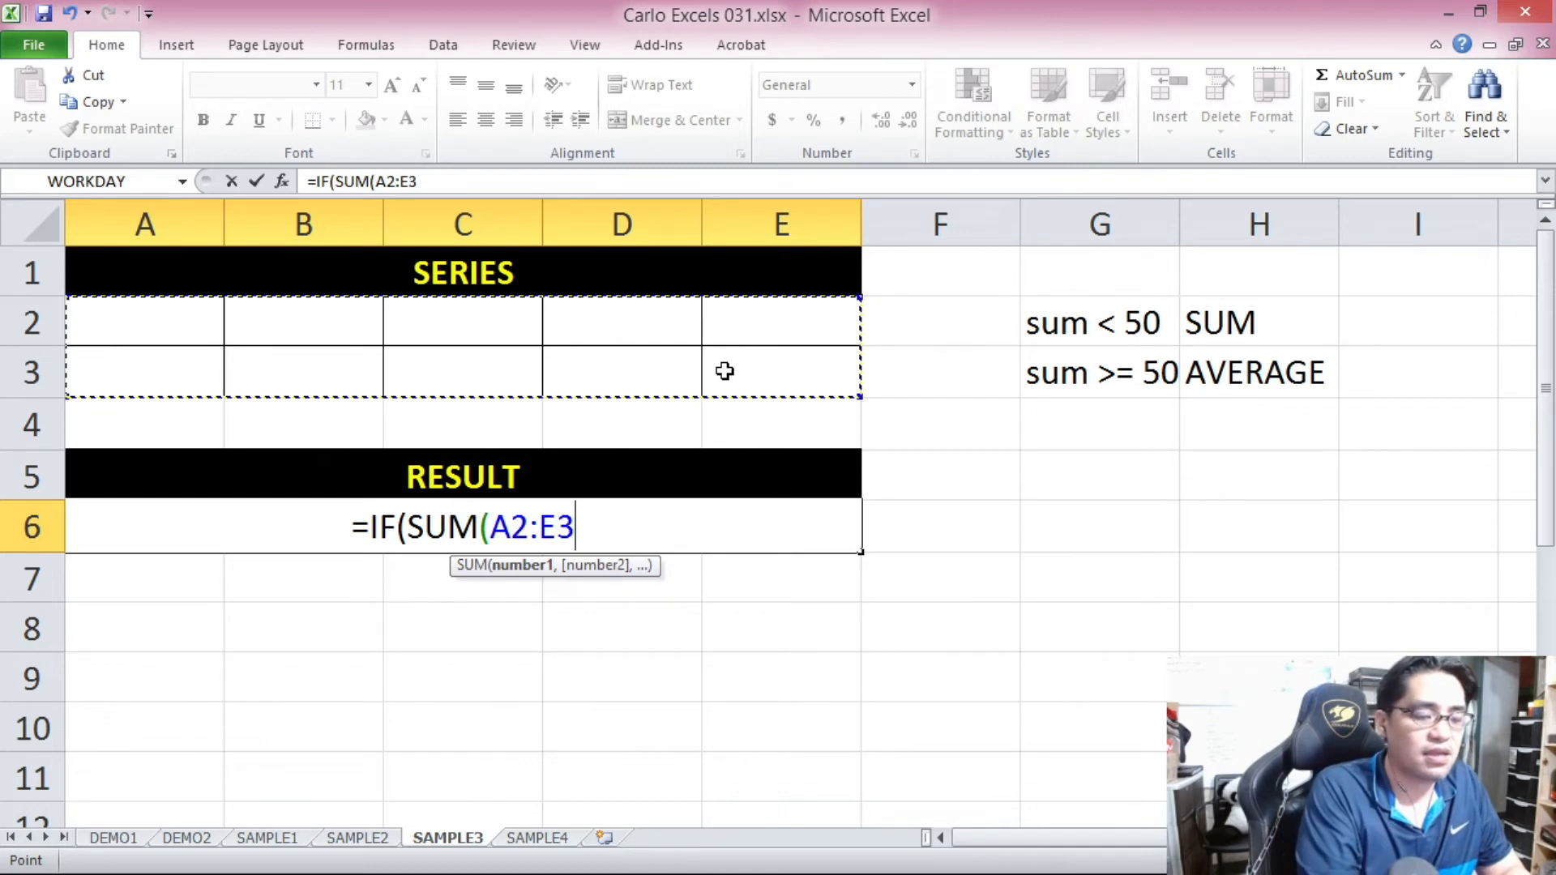
{"action": "type", "text": ")>=50,AVERAGE("}
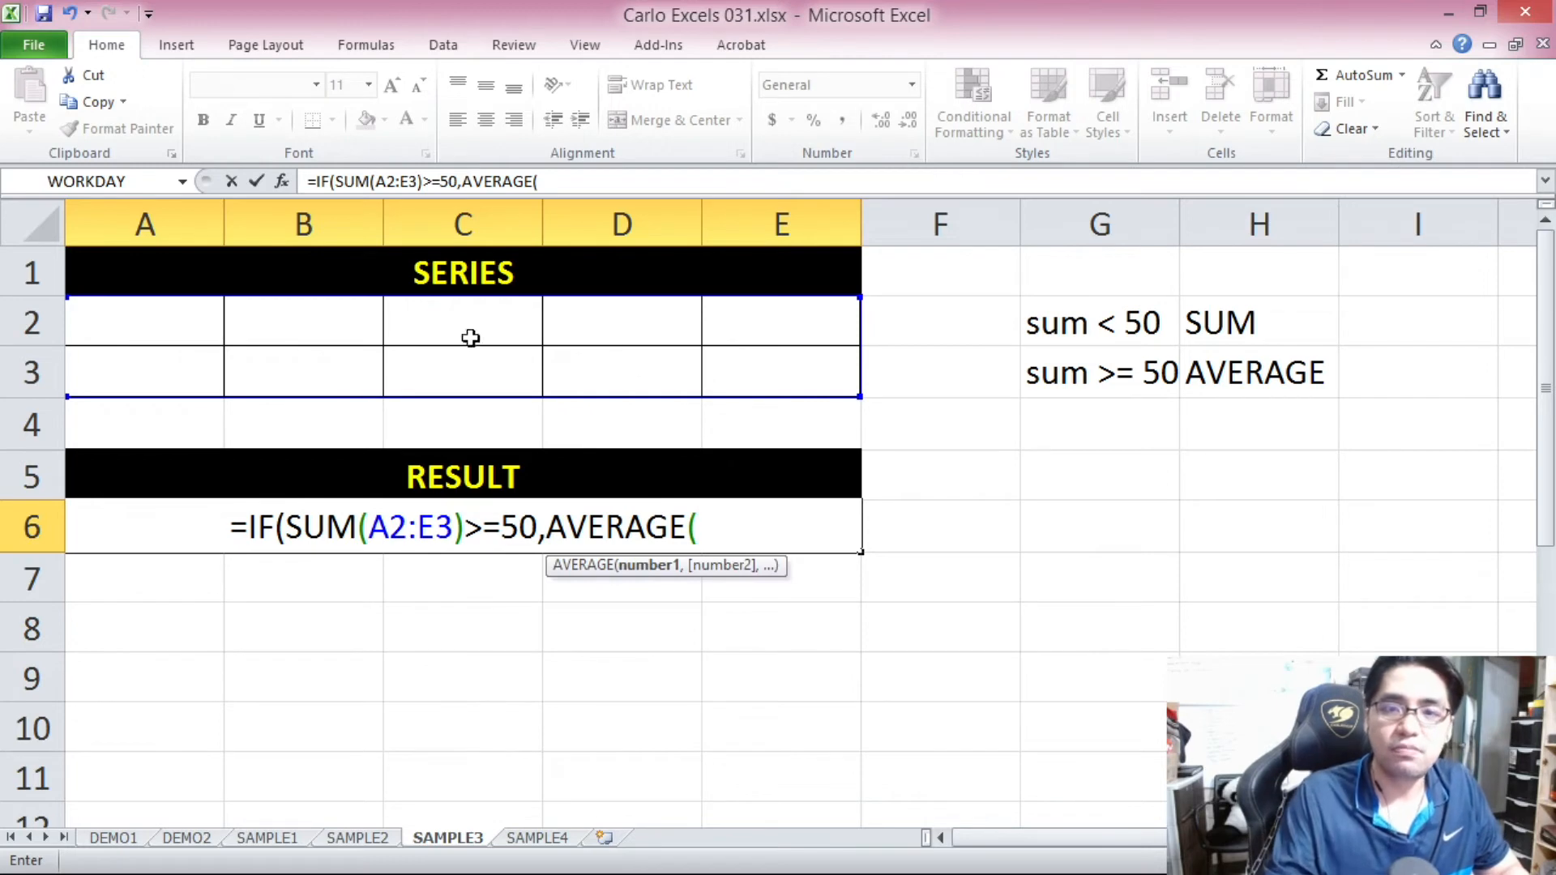
Complete the A6 formula with AVERAGE(A2:E3) as the true value and SUM(A2:E3) as the false value.
{"action": "left_click_drag", "start_coordinate": [218, 316], "coordinate": [725, 358]}
{"action": "type", "text": ")"}
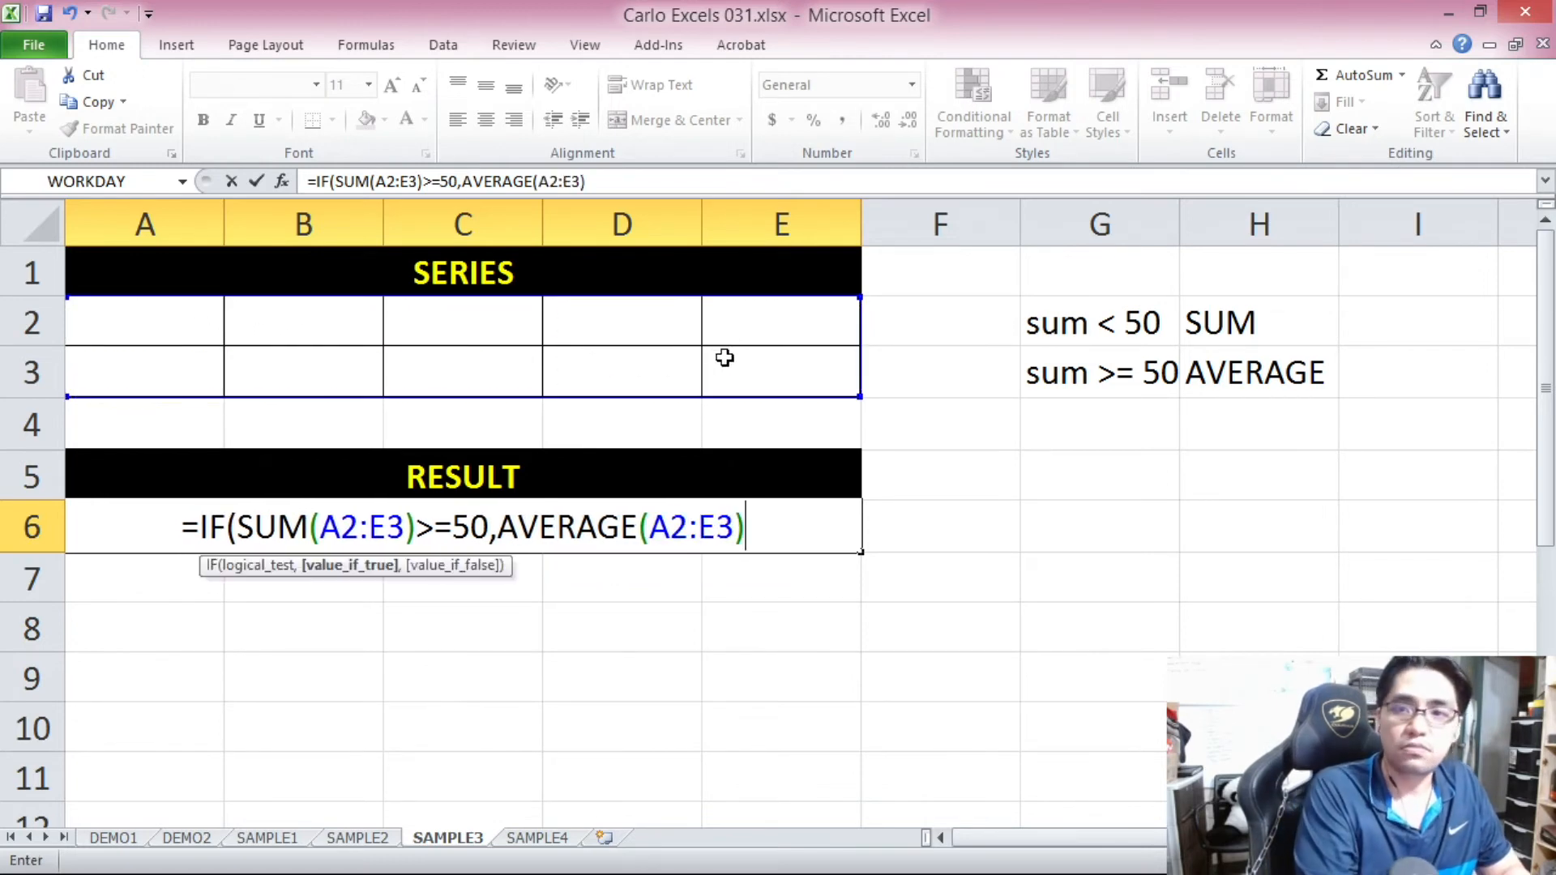
{"action": "type", "text": ",SUM("}
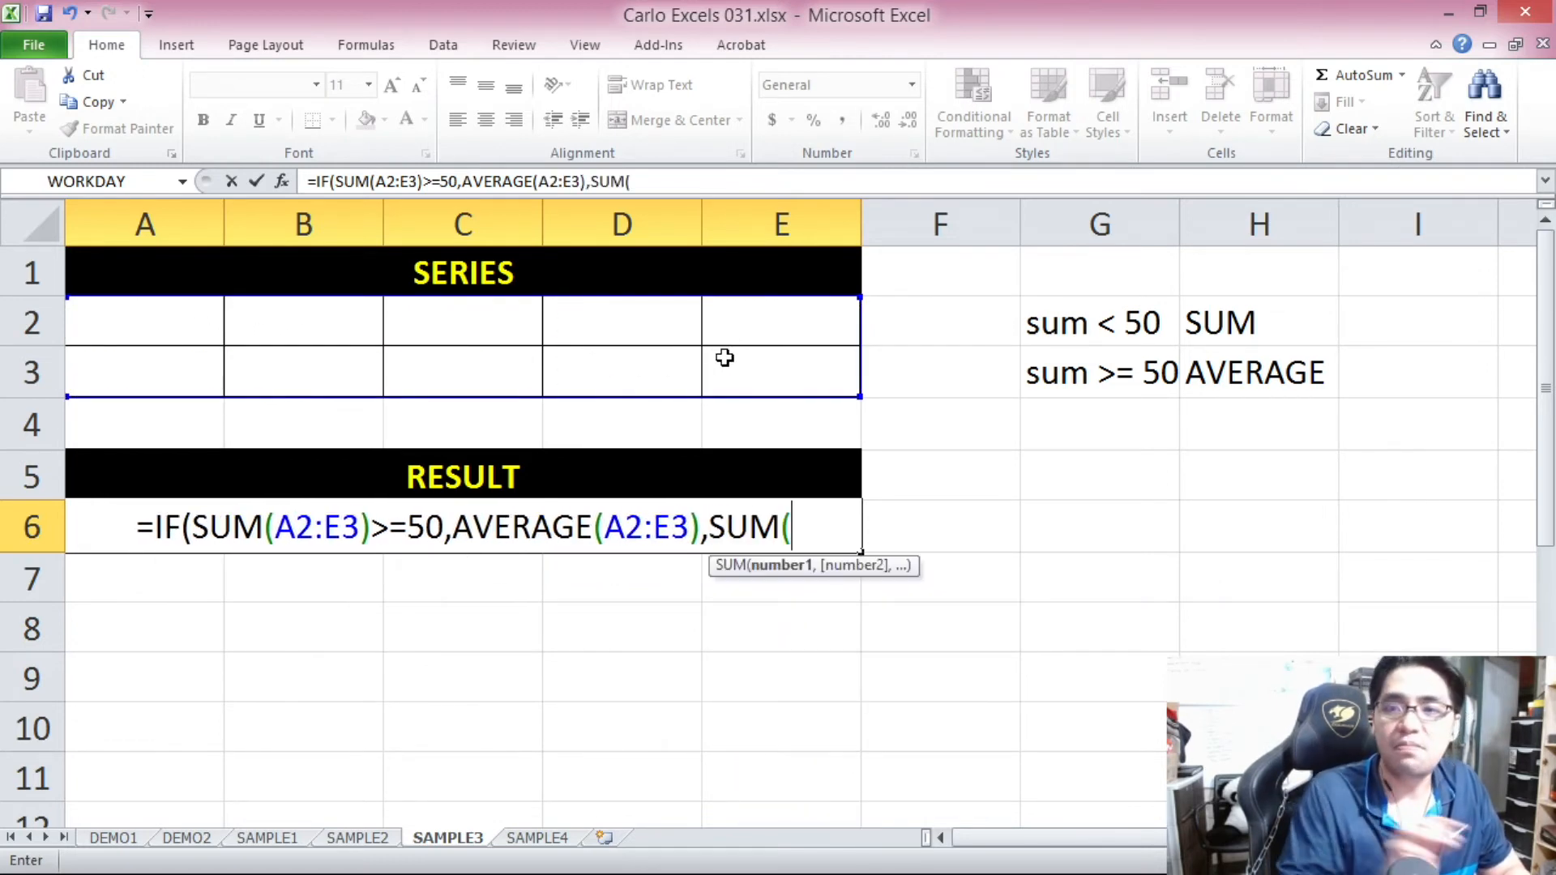
{"action": "left_click_drag", "start_coordinate": [94, 309], "coordinate": [764, 392]}
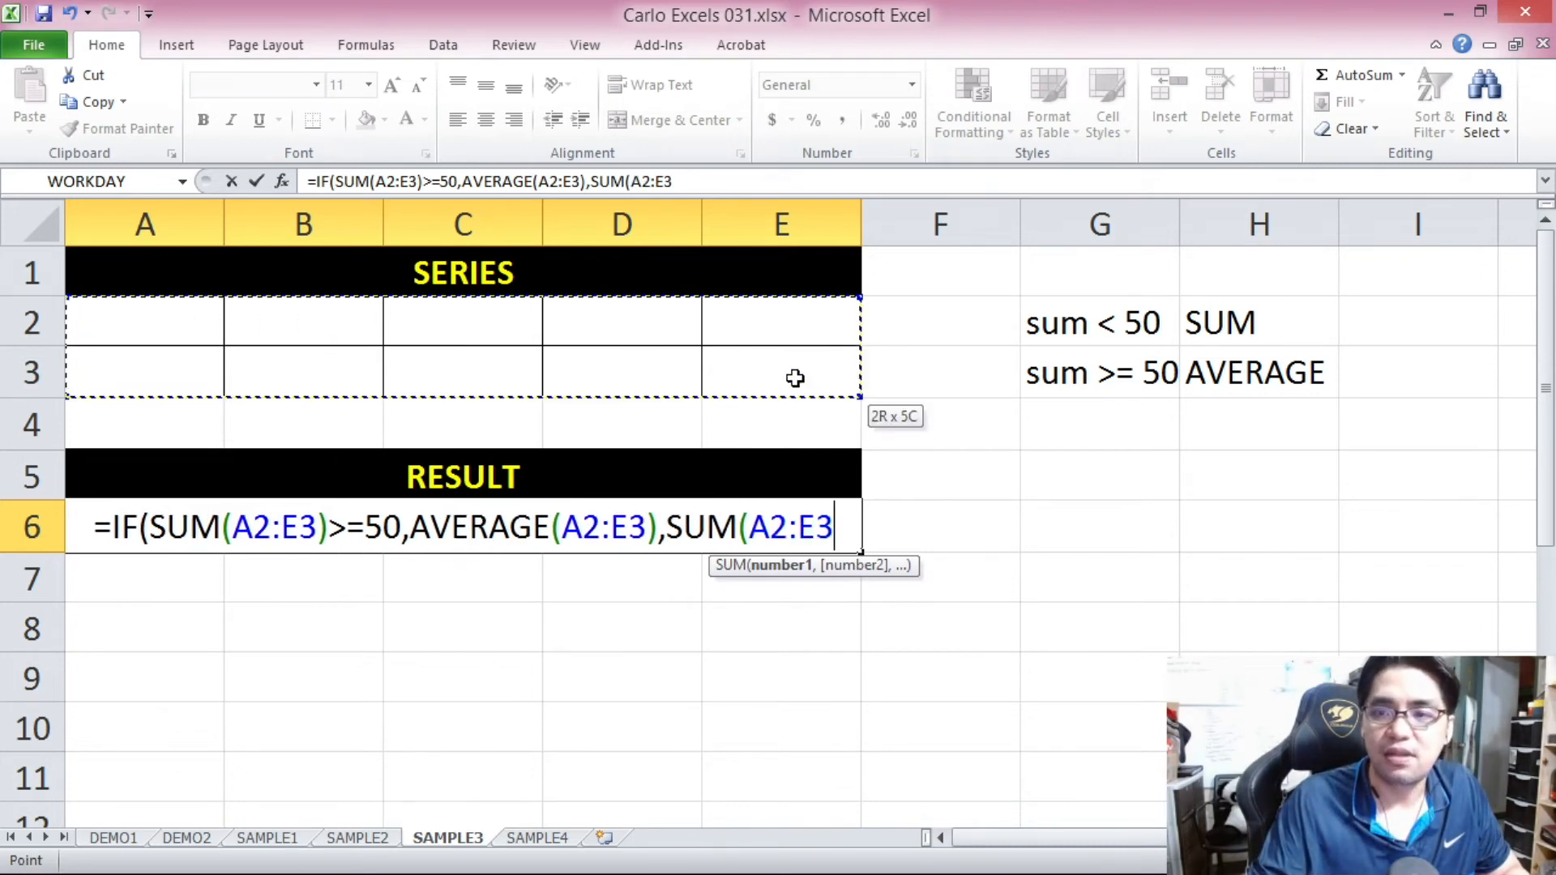
{"action": "type", "text": "))"}
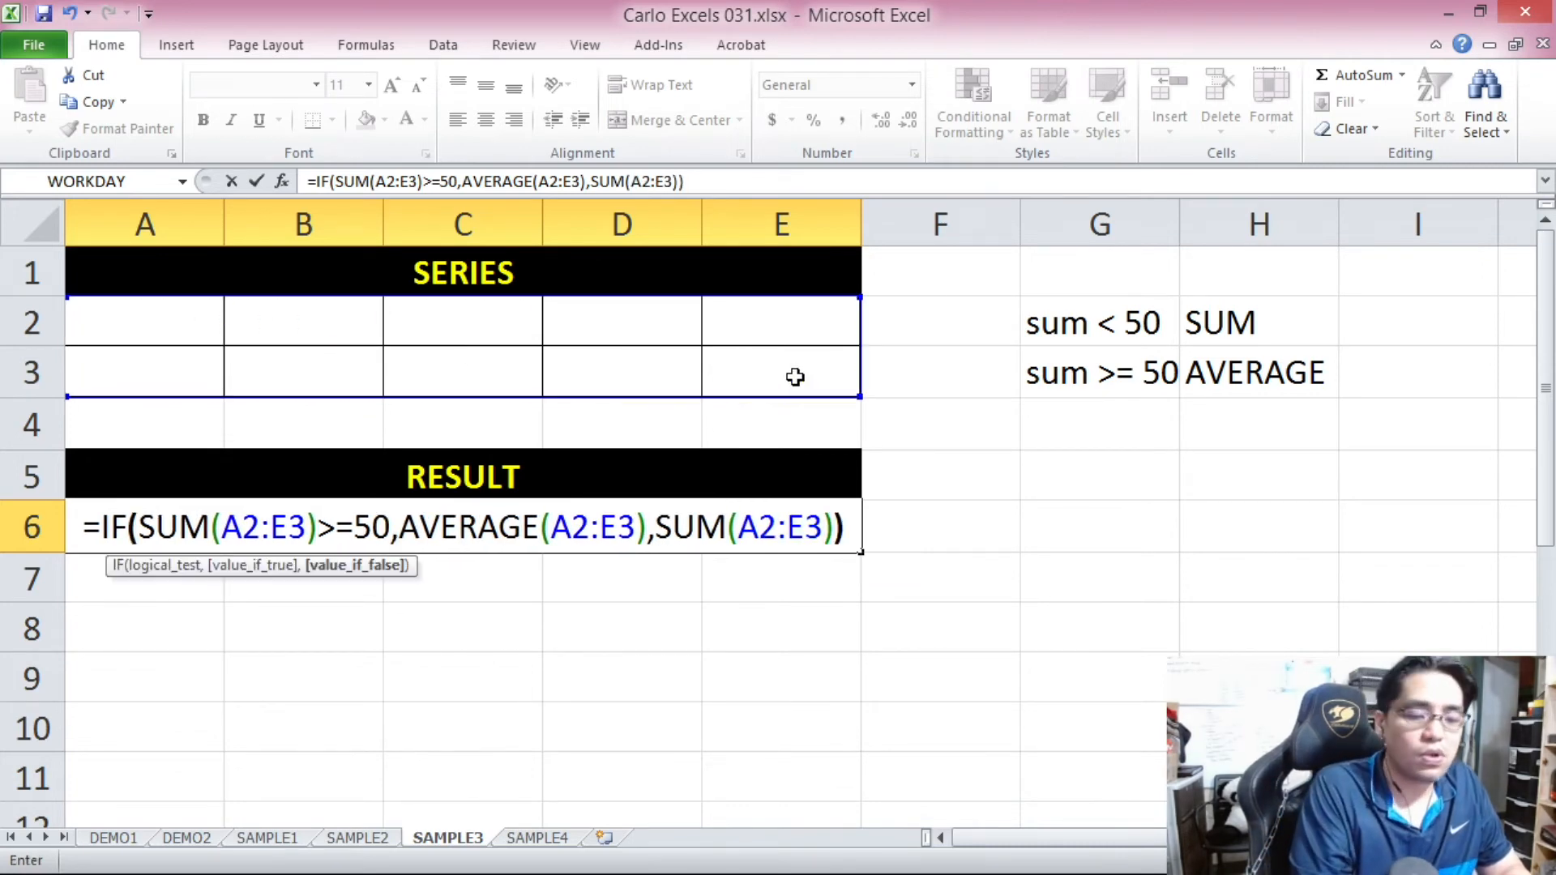
{"action": "key", "text": "Return"}
{"action": "left_click", "coordinate": [628, 505]}
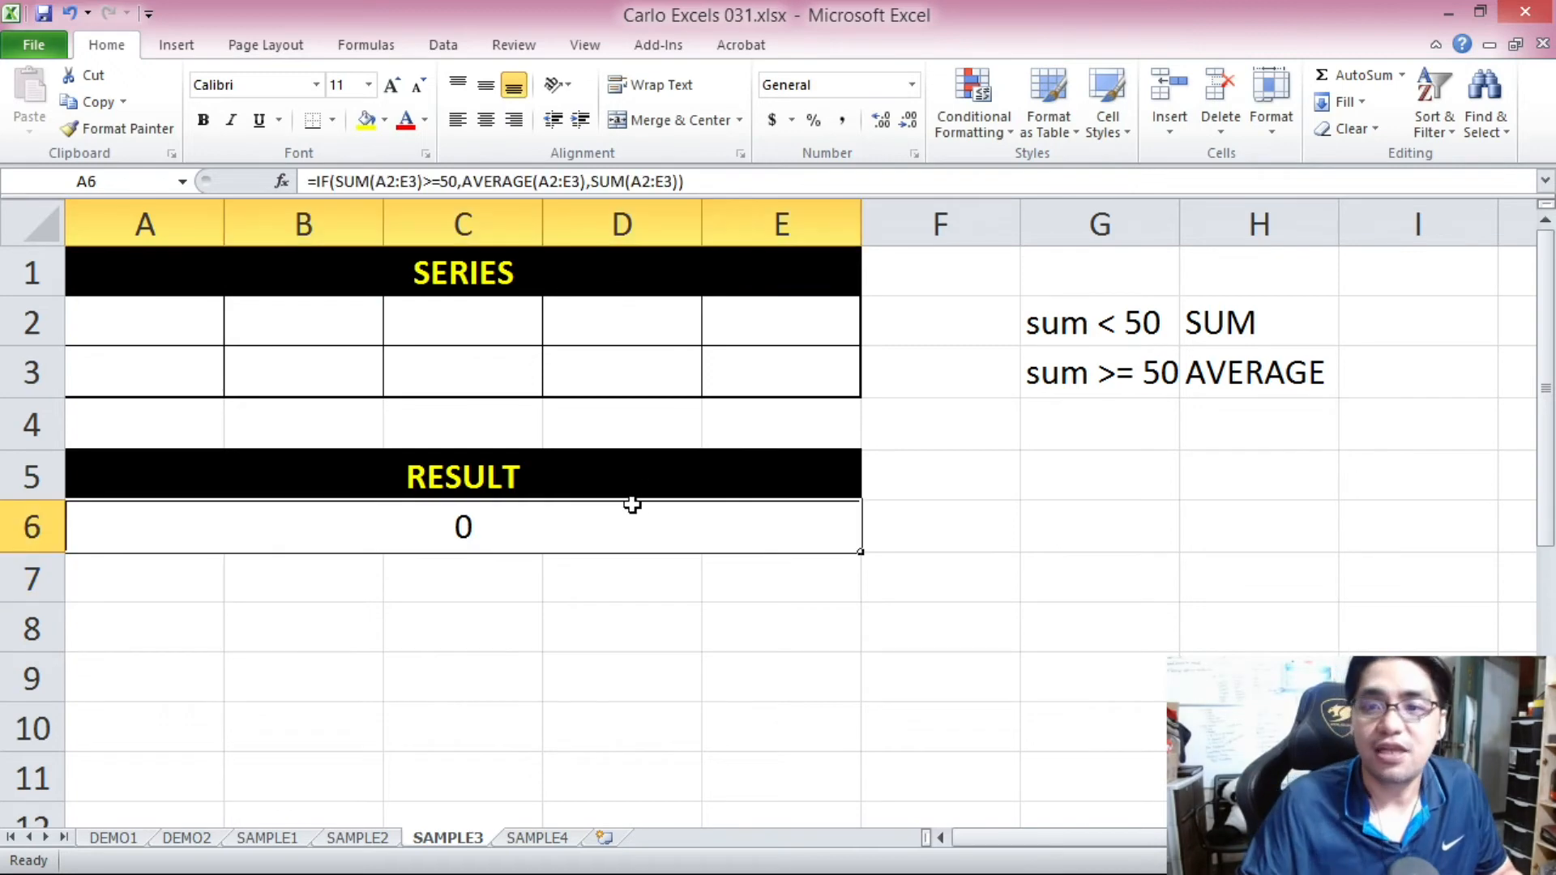
Fill the first series row A2:E2 with 1, 2, 3, 4 and 5.
{"action": "left_click", "coordinate": [209, 336]}
{"action": "type", "text": "1"}
{"action": "left_click", "coordinate": [323, 323]}
{"action": "type", "text": "2"}
{"action": "left_click", "coordinate": [494, 333]}
{"action": "type", "text": "3"}
{"action": "left_click", "coordinate": [632, 333]}
{"action": "type", "text": "45"}
Enter 6, 7, 8 and 9 in A3:D3 and check the result and formula in A6.
{"action": "left_click", "coordinate": [214, 381]}
{"action": "type", "text": "6"}
{"action": "left_click", "coordinate": [308, 368]}
{"action": "type", "text": "7"}
{"action": "left_click", "coordinate": [474, 373]}
{"action": "type", "text": "8"}
{"action": "left_click", "coordinate": [620, 386]}
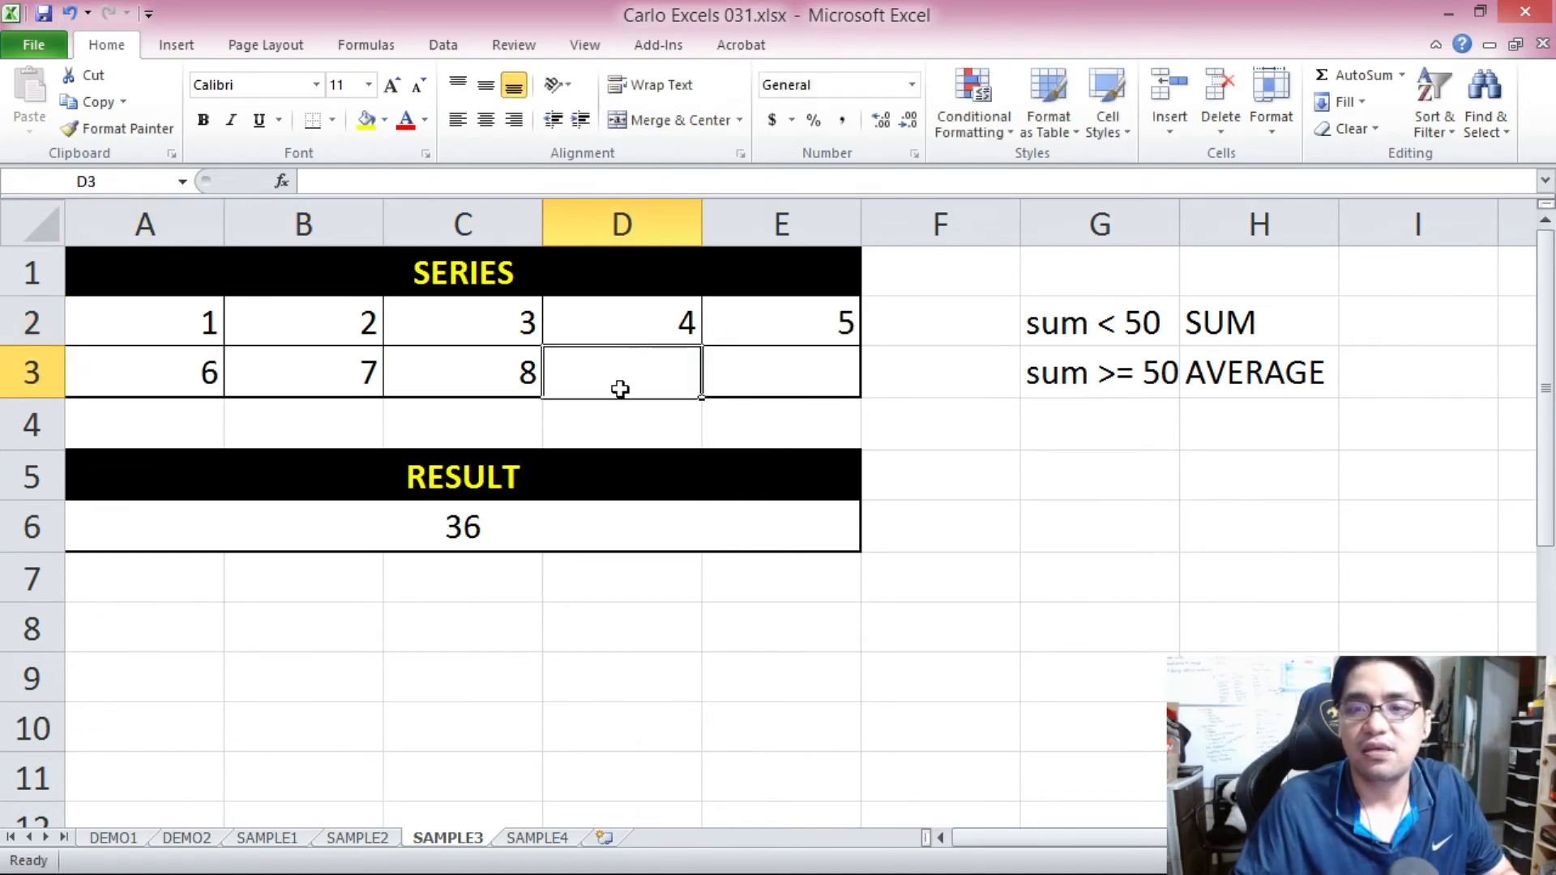
{"action": "type", "text": "9"}
{"action": "left_click", "coordinate": [628, 454]}
{"action": "left_click", "coordinate": [567, 529]}
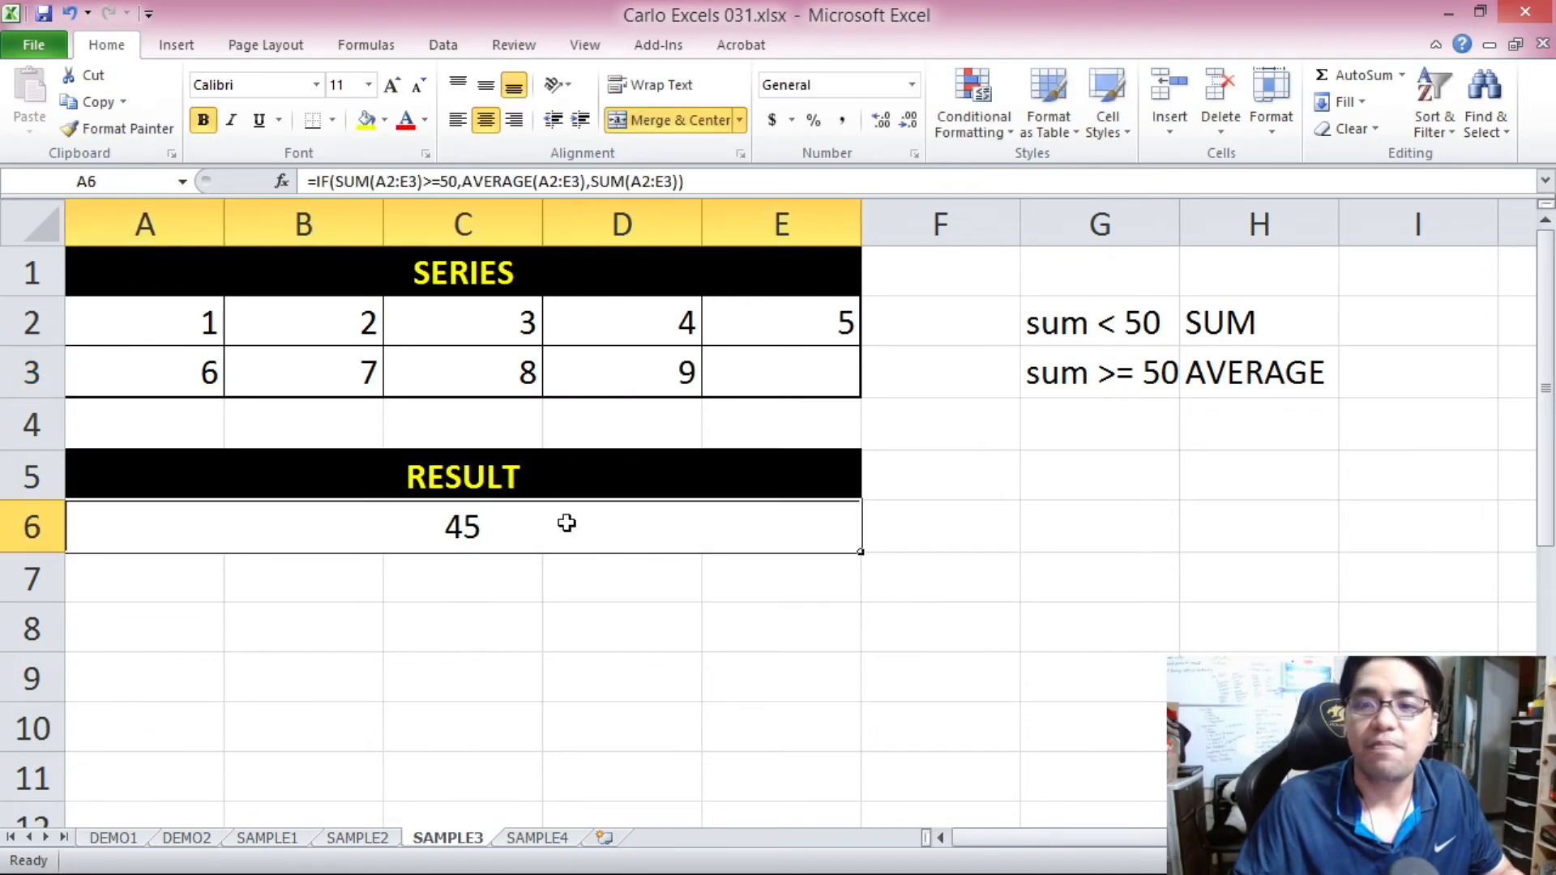
Enter 10 in E3 to complete the second series row and return to the SERIES heading.
{"action": "left_click", "coordinate": [746, 375]}
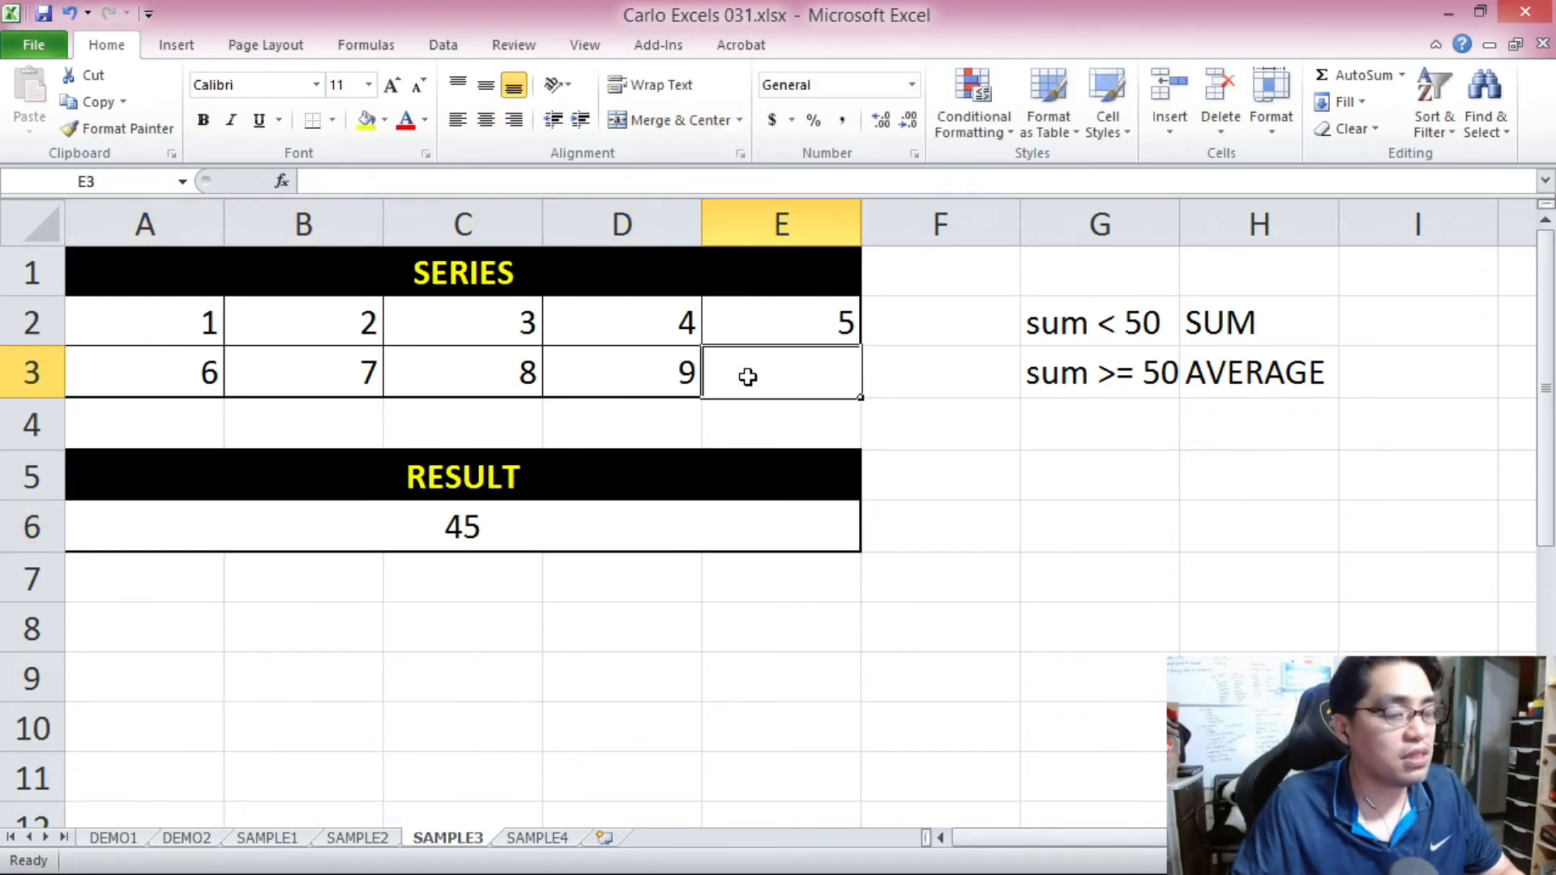
{"action": "type", "text": "10"}
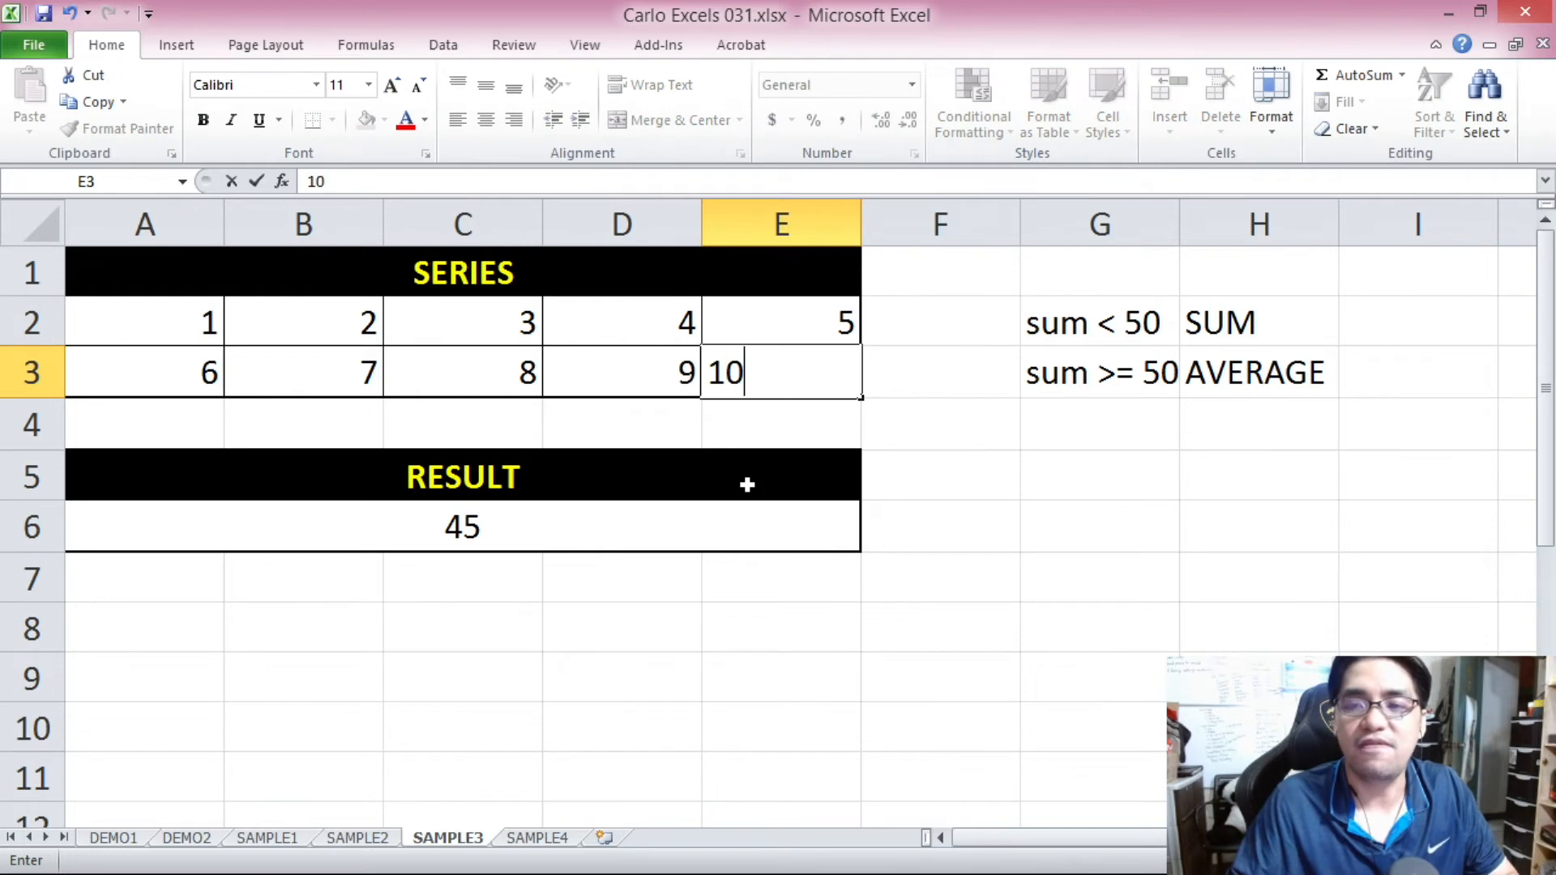
{"action": "key", "text": "Return"}
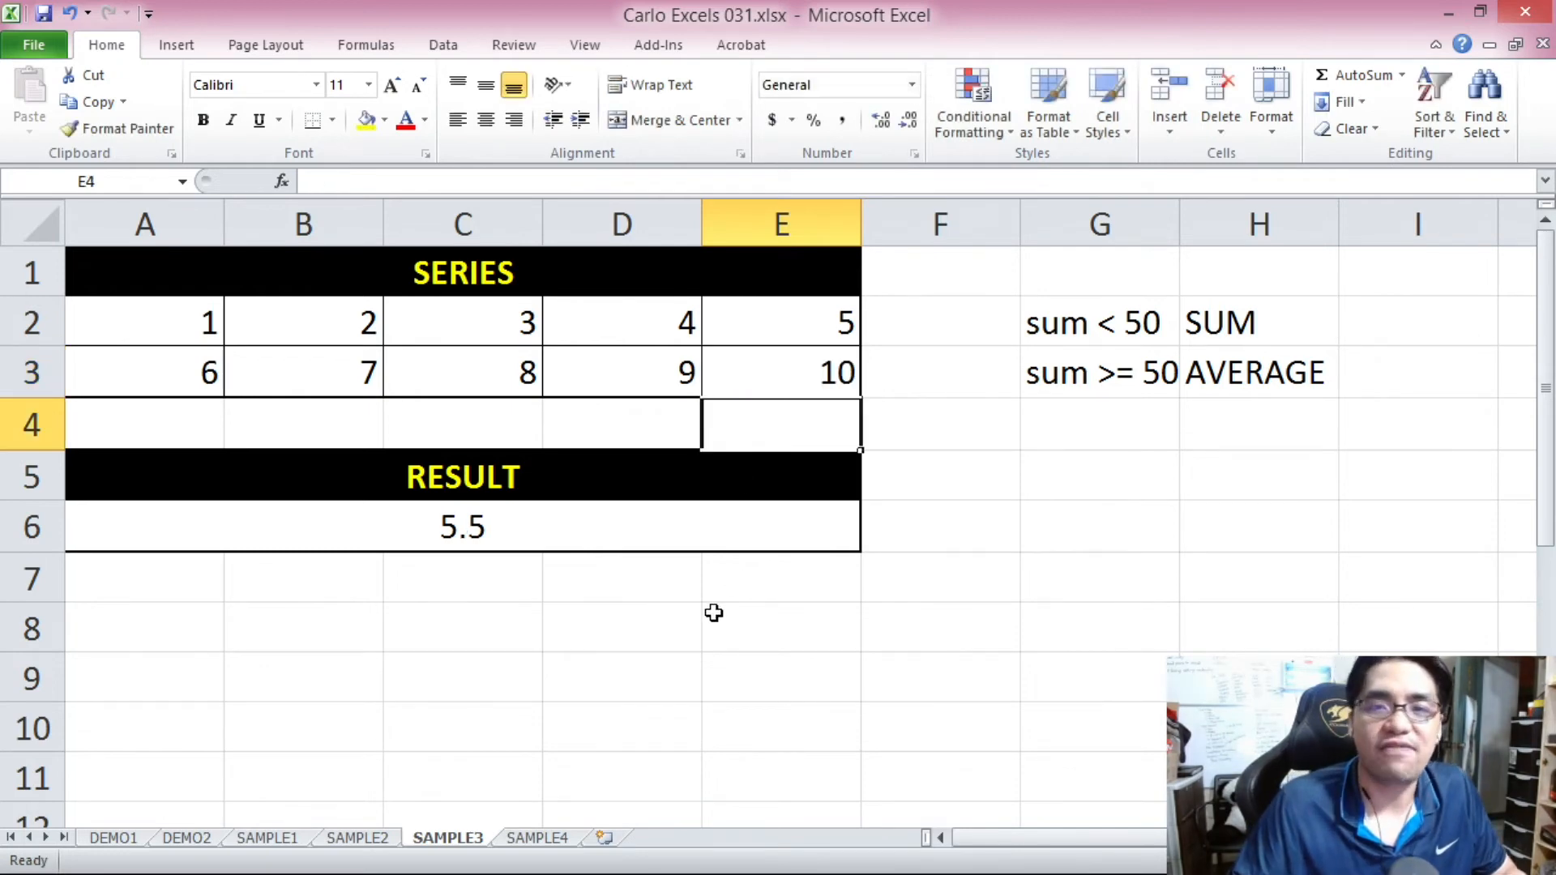
{"action": "key", "text": "ctrl+a"}
{"action": "left_click", "coordinate": [390, 267]}
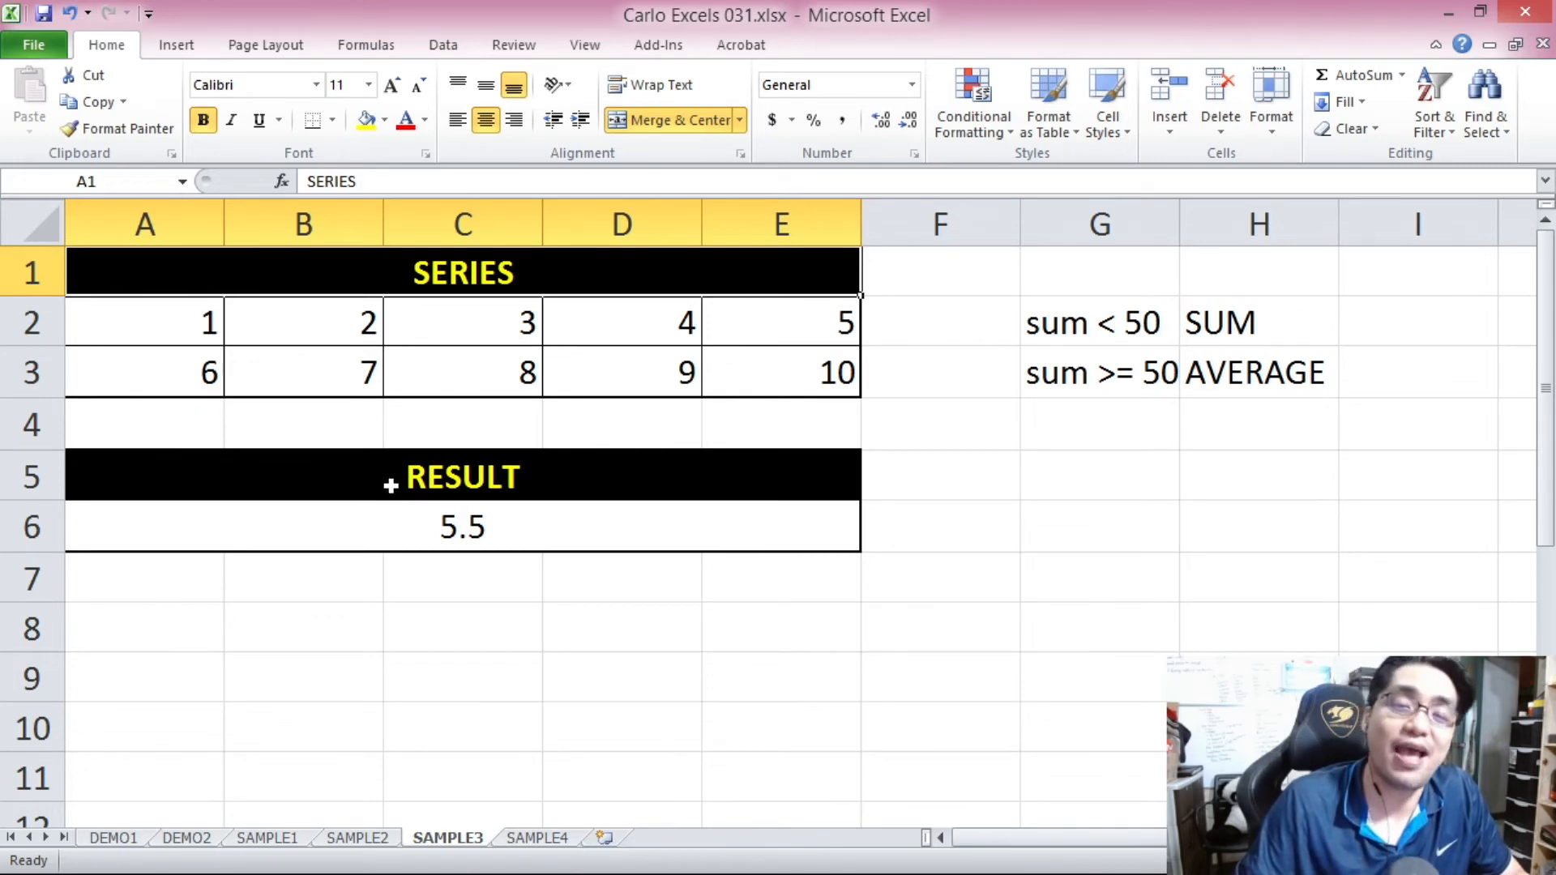
Switch to the SAMPLE4 sheet and look over the PT1 to PT8 score columns.
{"action": "key", "text": "ctrl+Page_Down"}
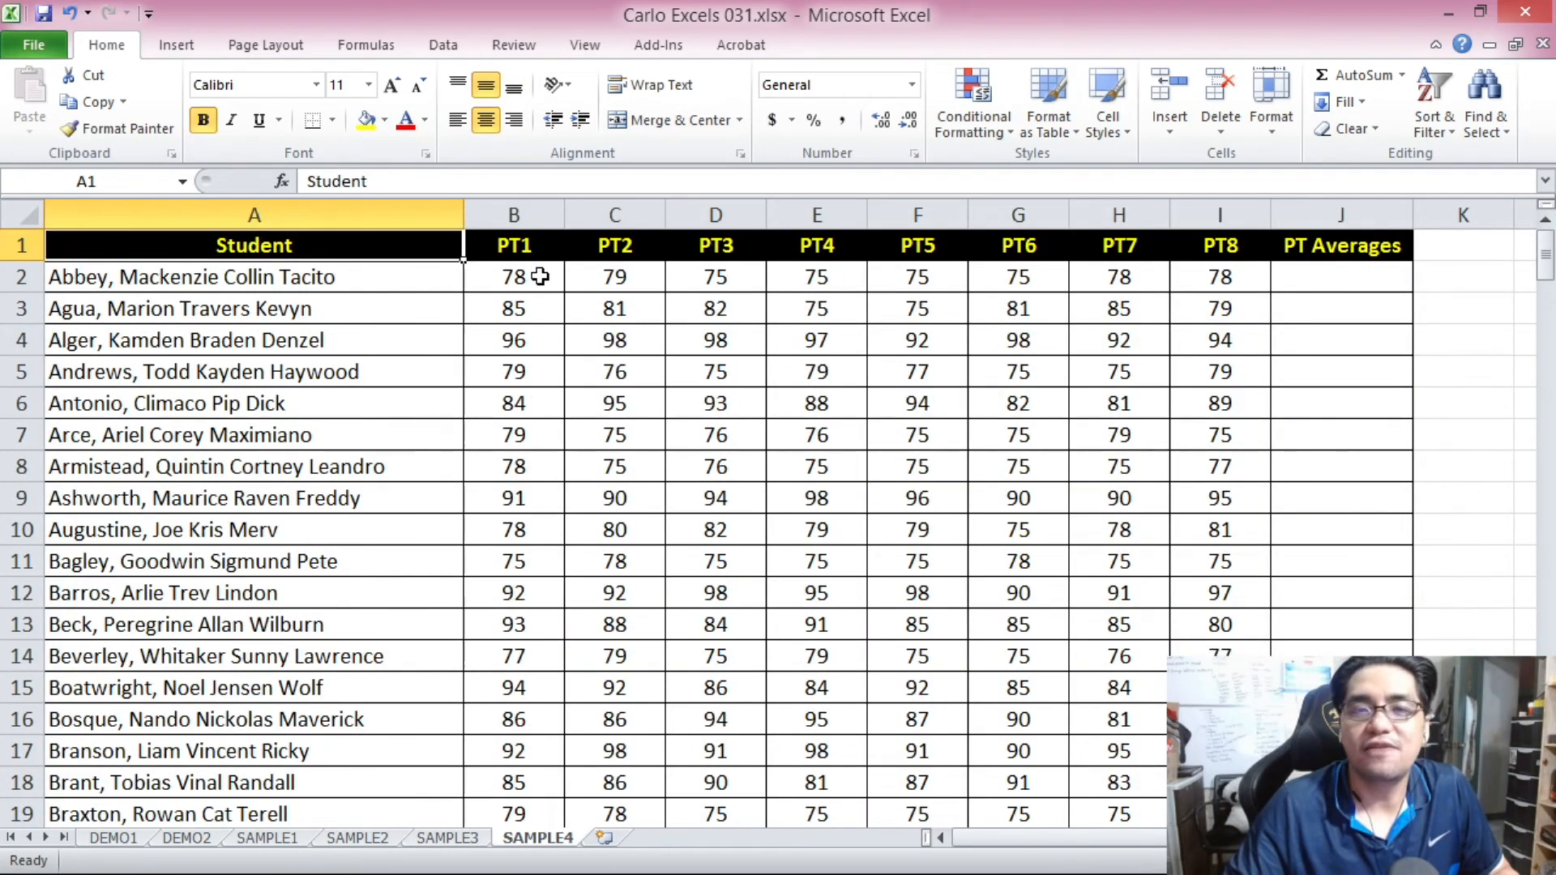
{"action": "left_click", "coordinate": [514, 276]}
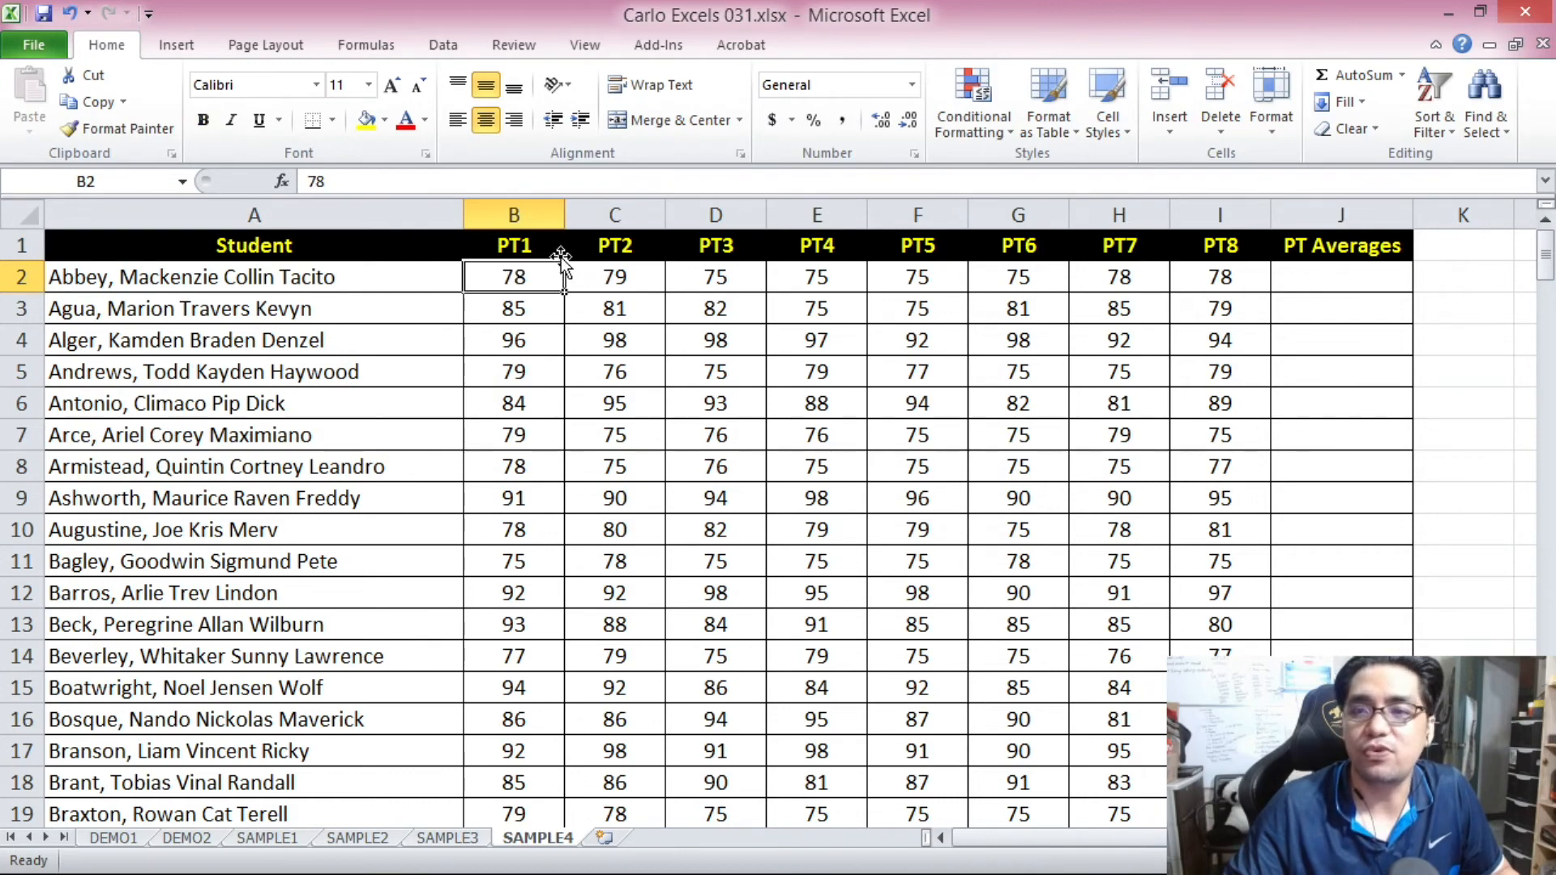
{"action": "left_click_drag", "start_coordinate": [521, 215], "coordinate": [1201, 225]}
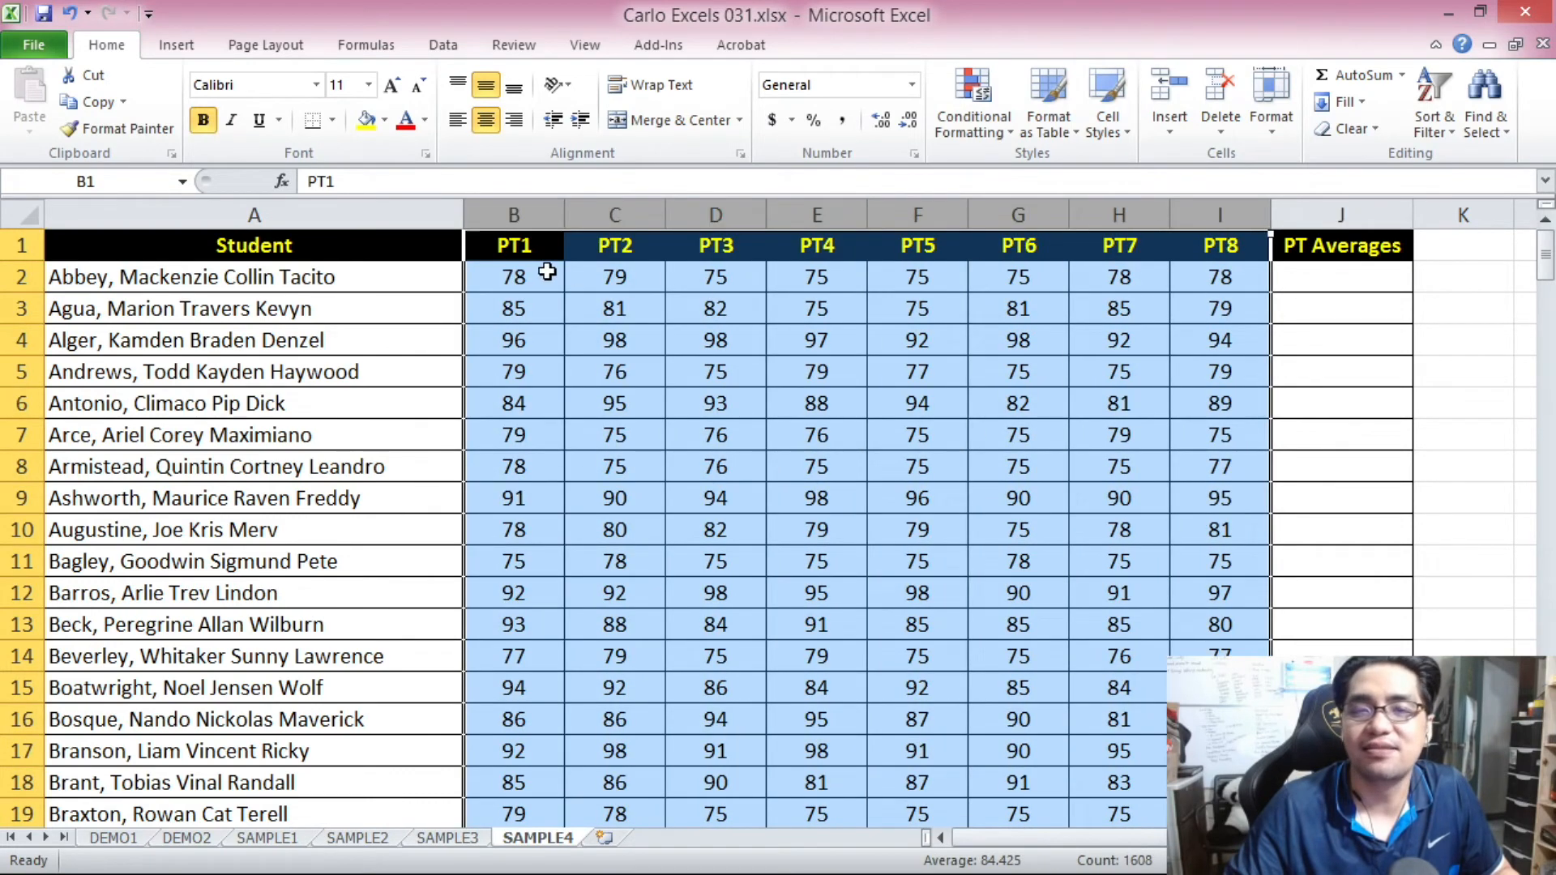
{"action": "left_click", "coordinate": [540, 271]}
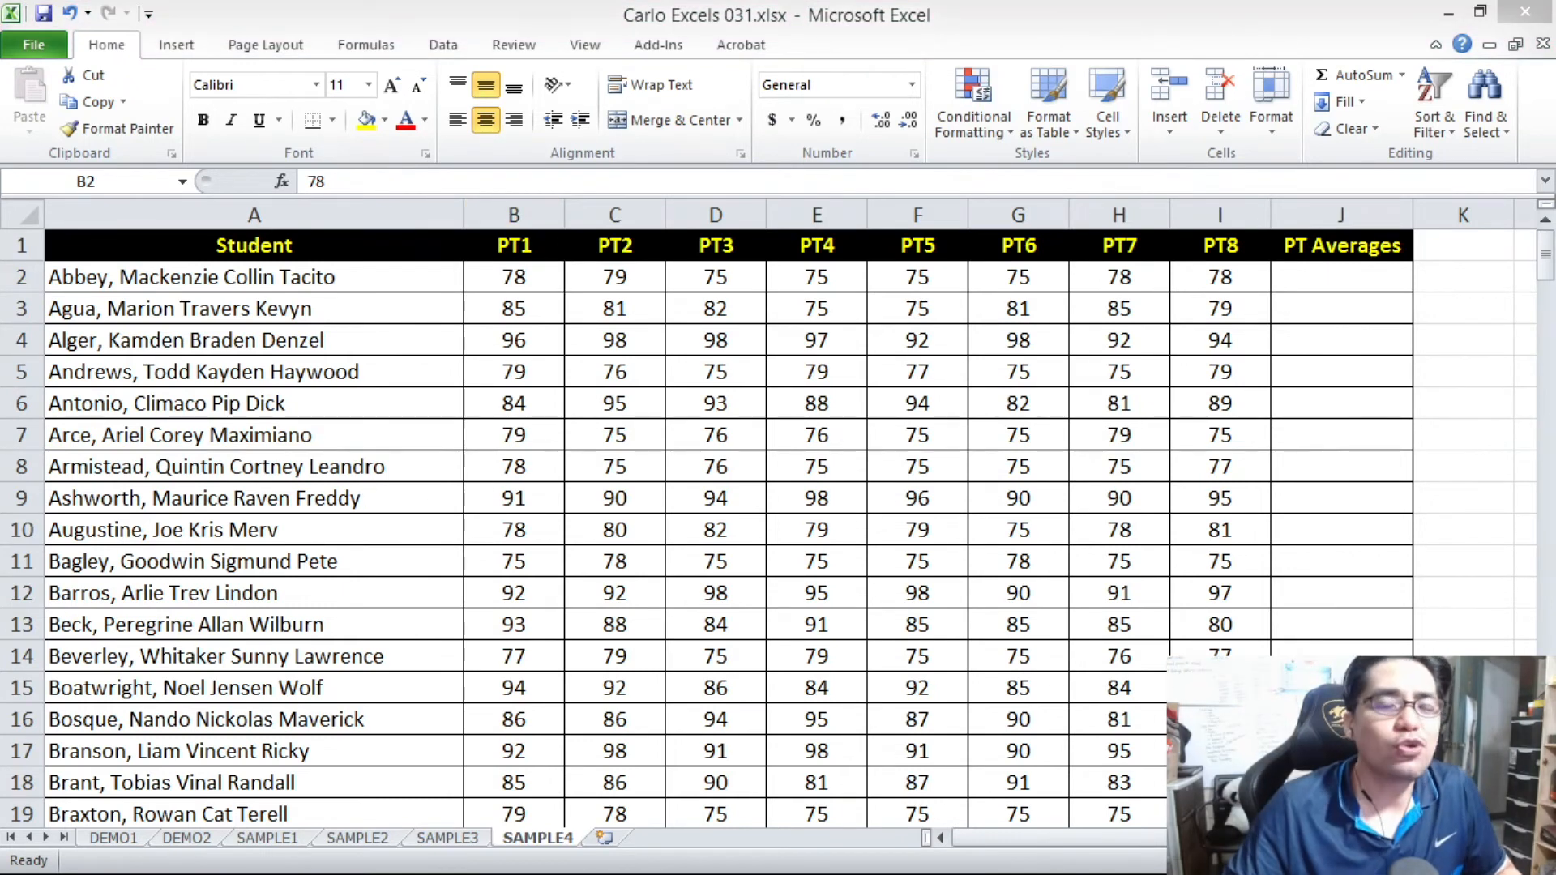
Examine the first student's scores in B2:I2 and the PT Averages cell J2, then return to A1.
{"action": "left_click", "coordinate": [834, 260]}
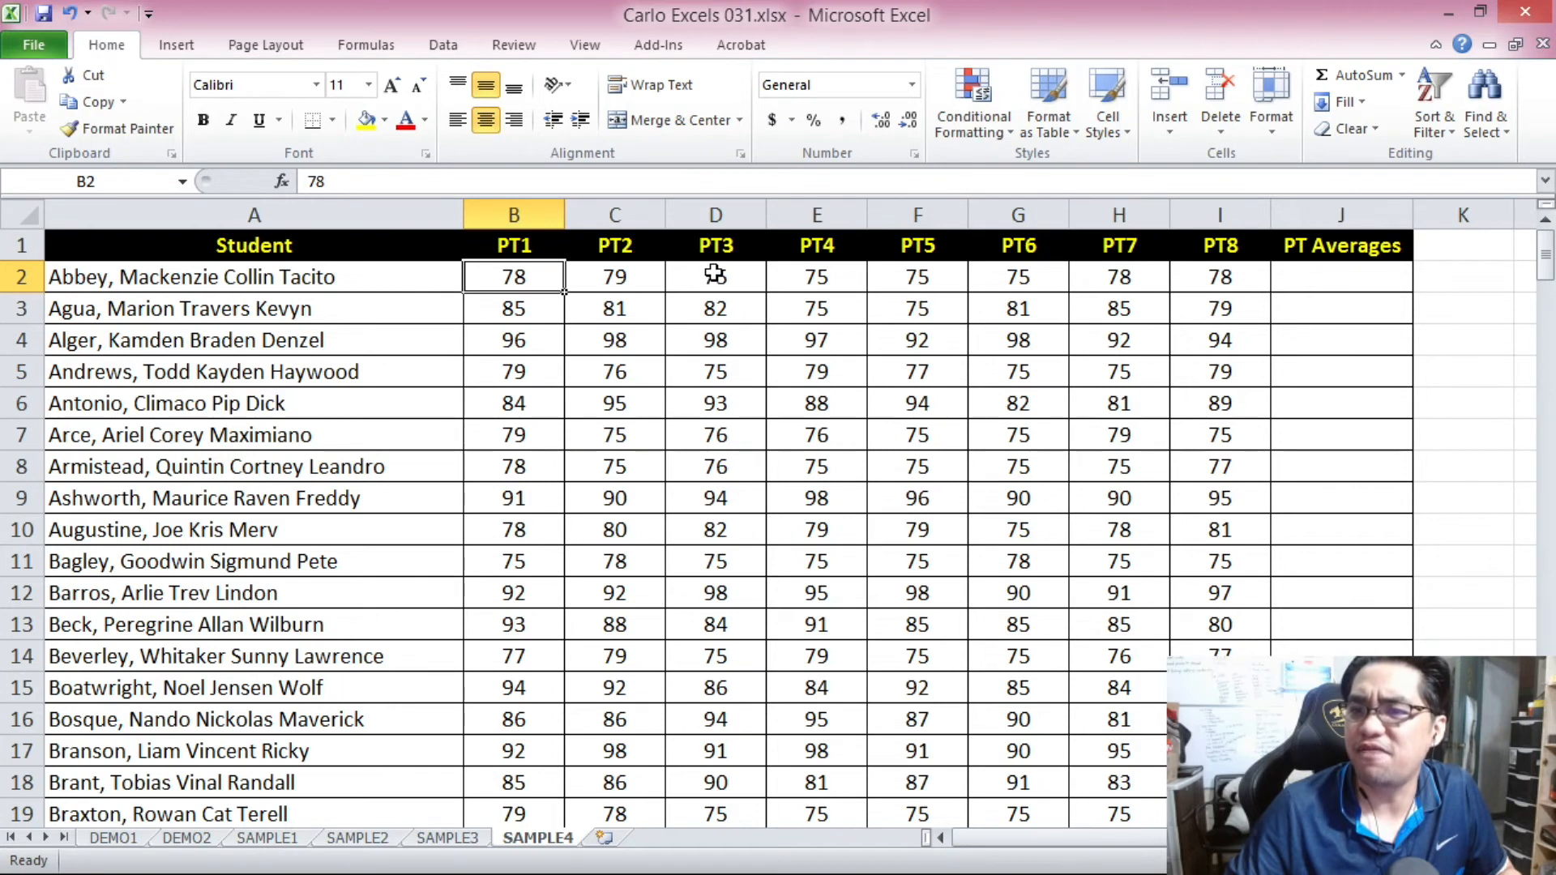
{"action": "left_click_drag", "start_coordinate": [528, 276], "coordinate": [1264, 279]}
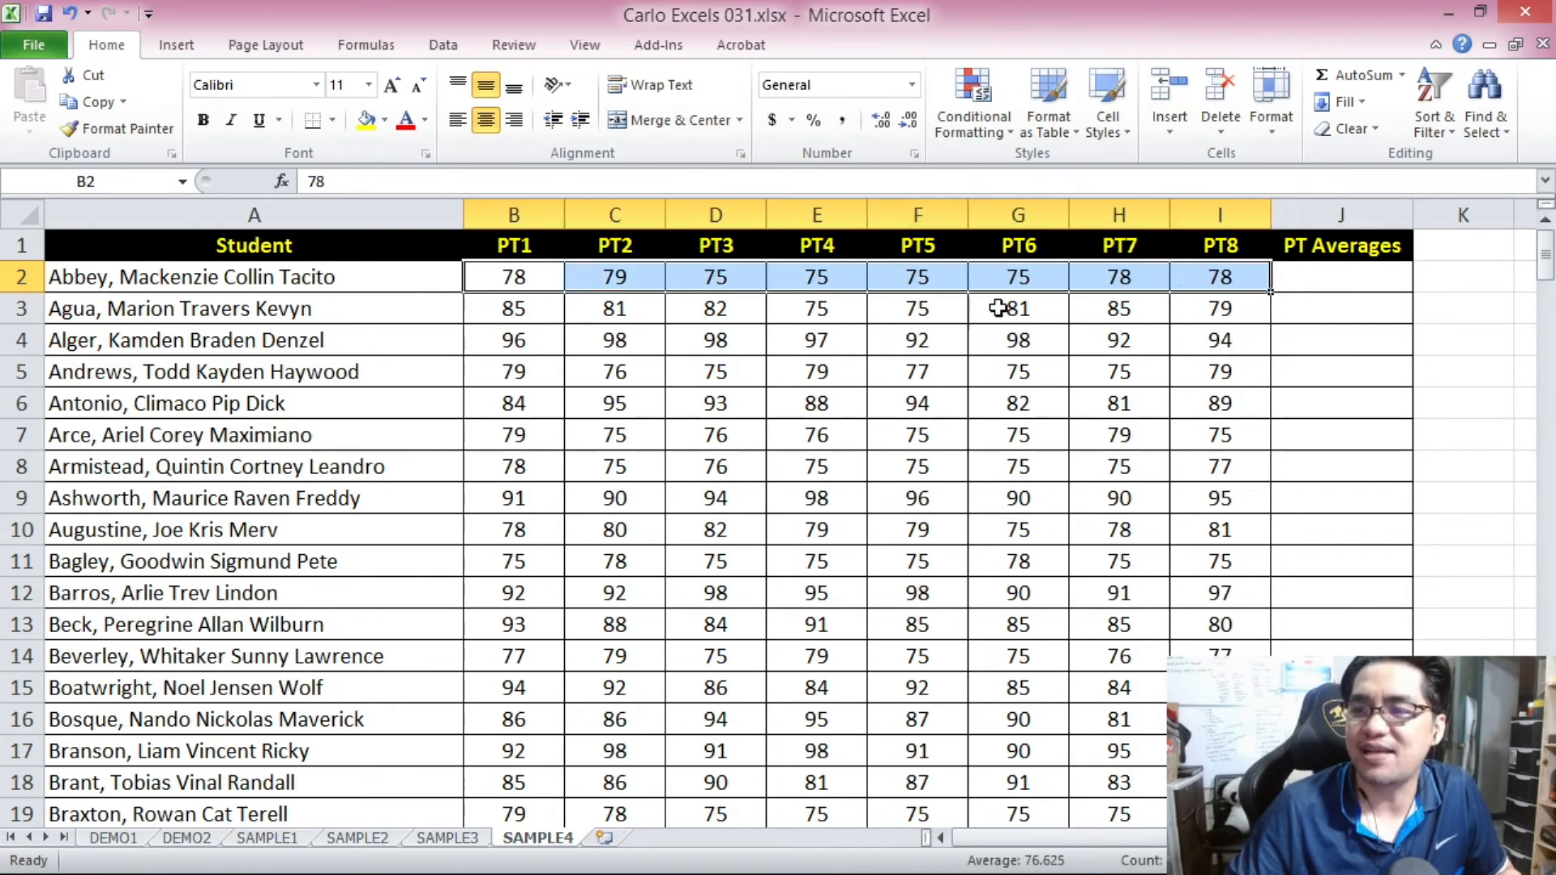
{"action": "left_click_drag", "start_coordinate": [528, 274], "coordinate": [1208, 285]}
{"action": "left_click", "coordinate": [1313, 271]}
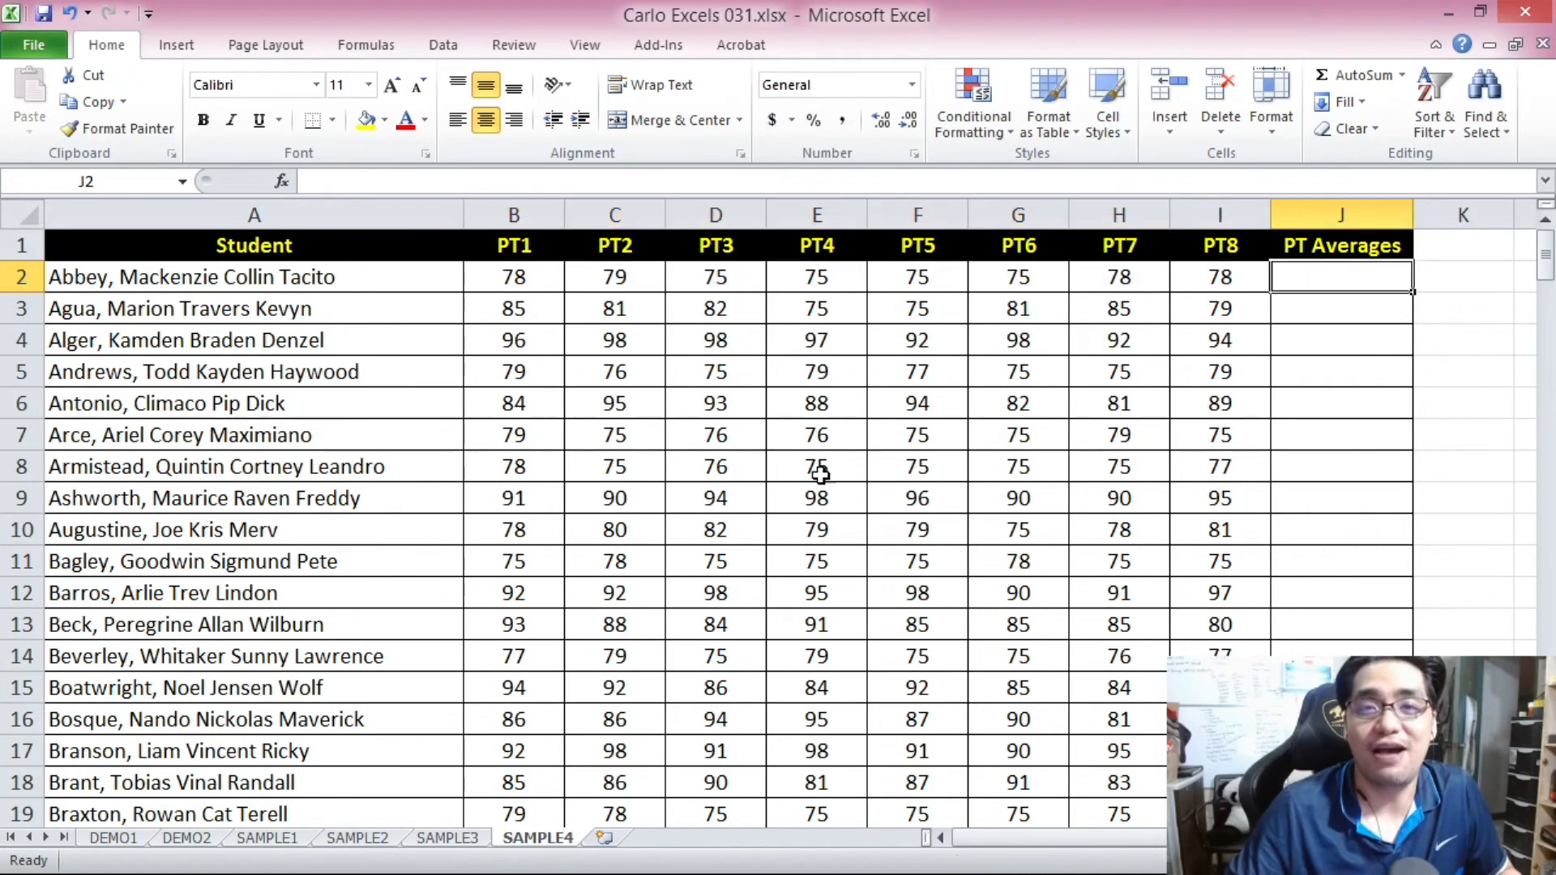
{"action": "left_click", "coordinate": [500, 293]}
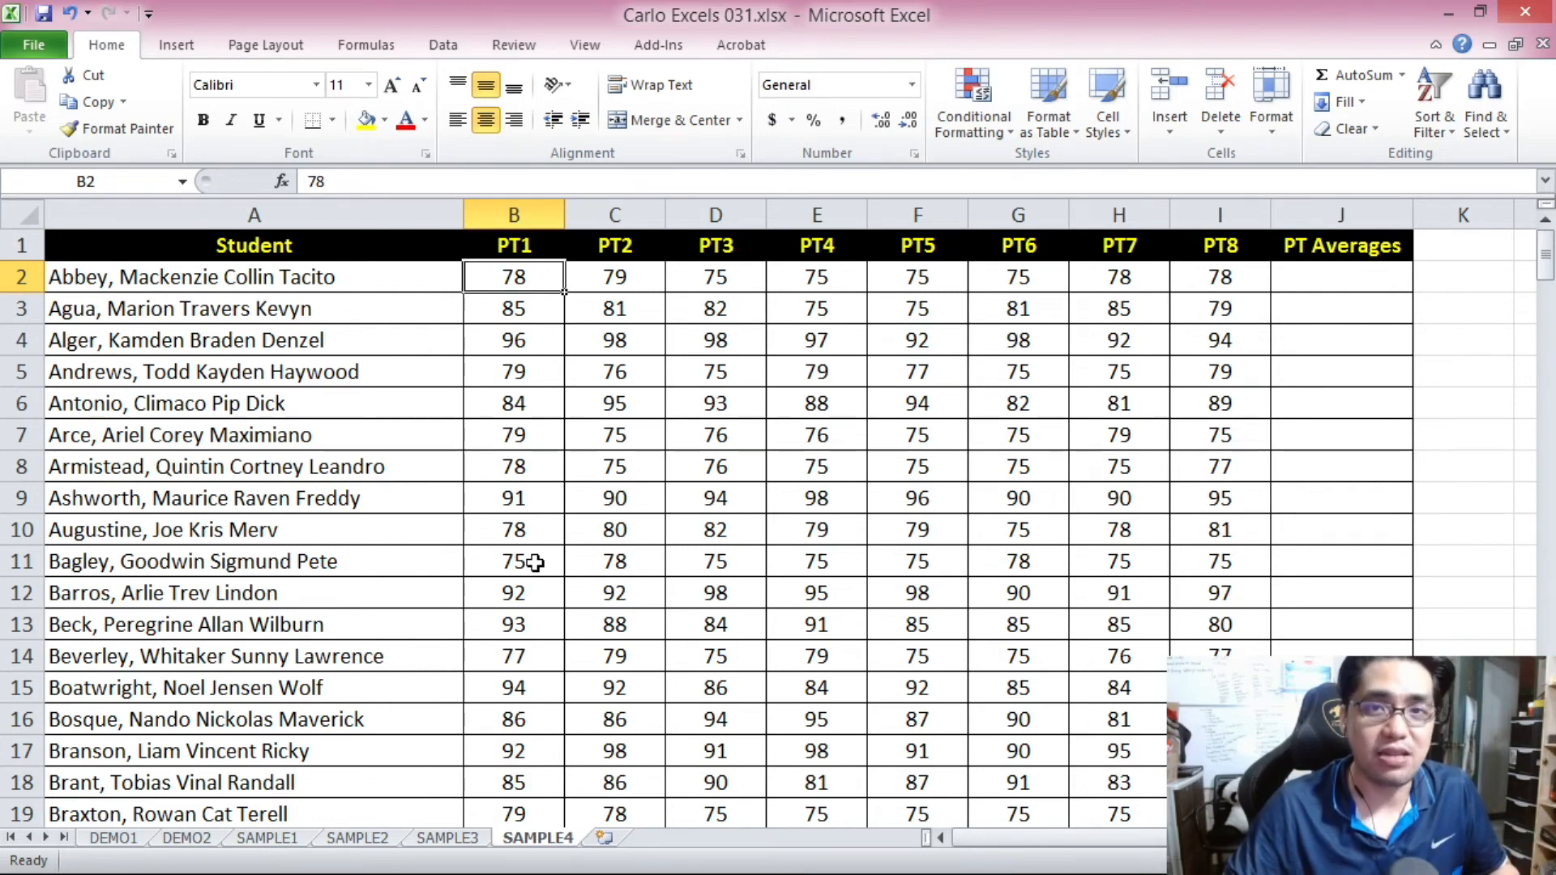
{"action": "left_click", "coordinate": [1296, 283]}
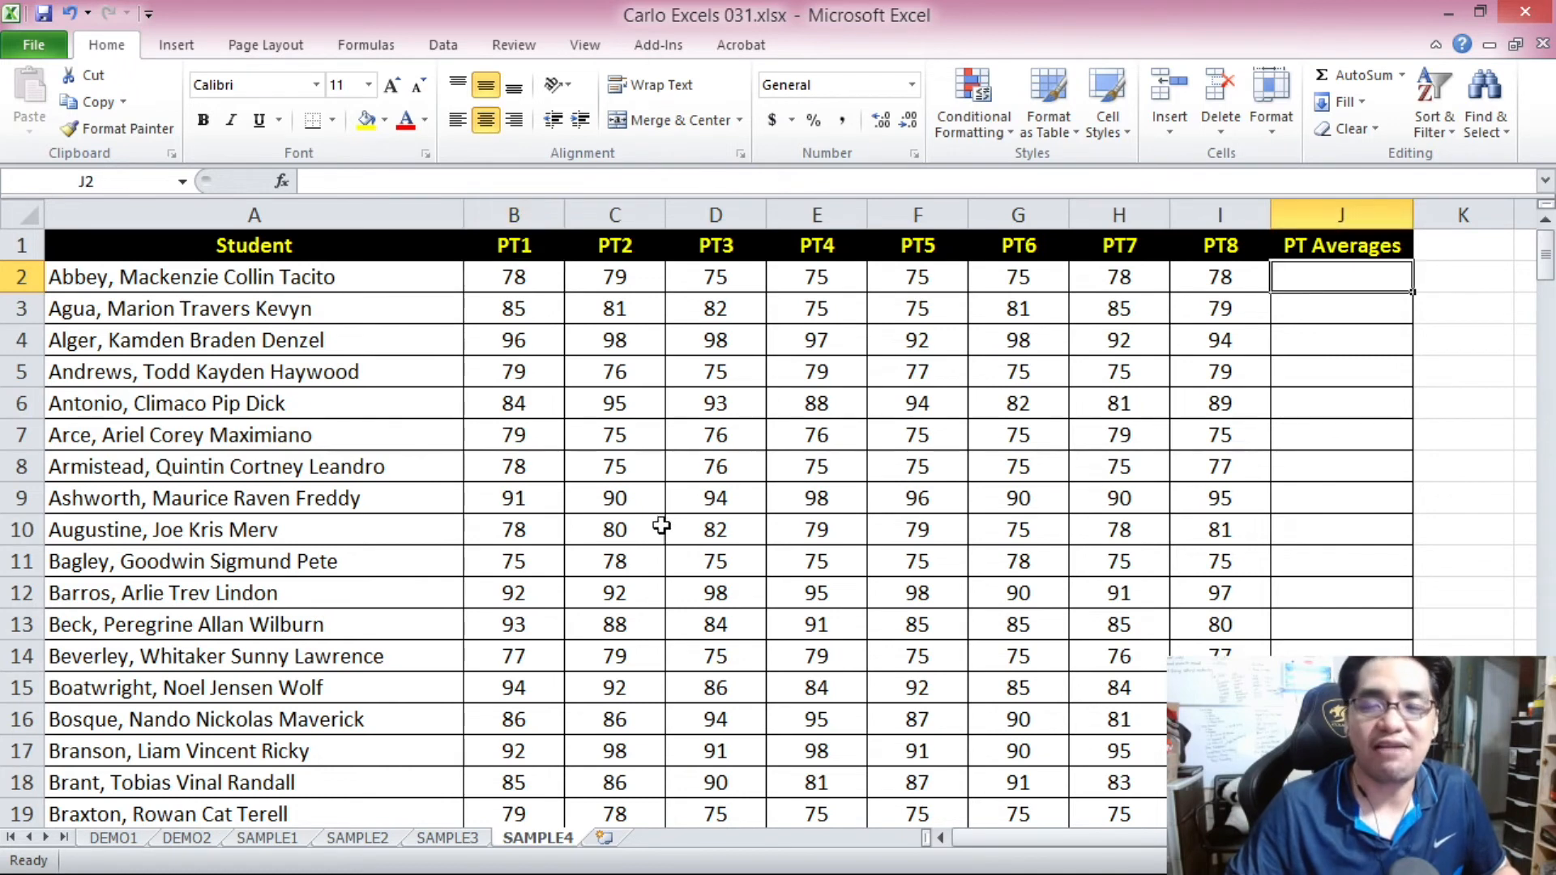
{"action": "key", "text": "ctrl+Home"}
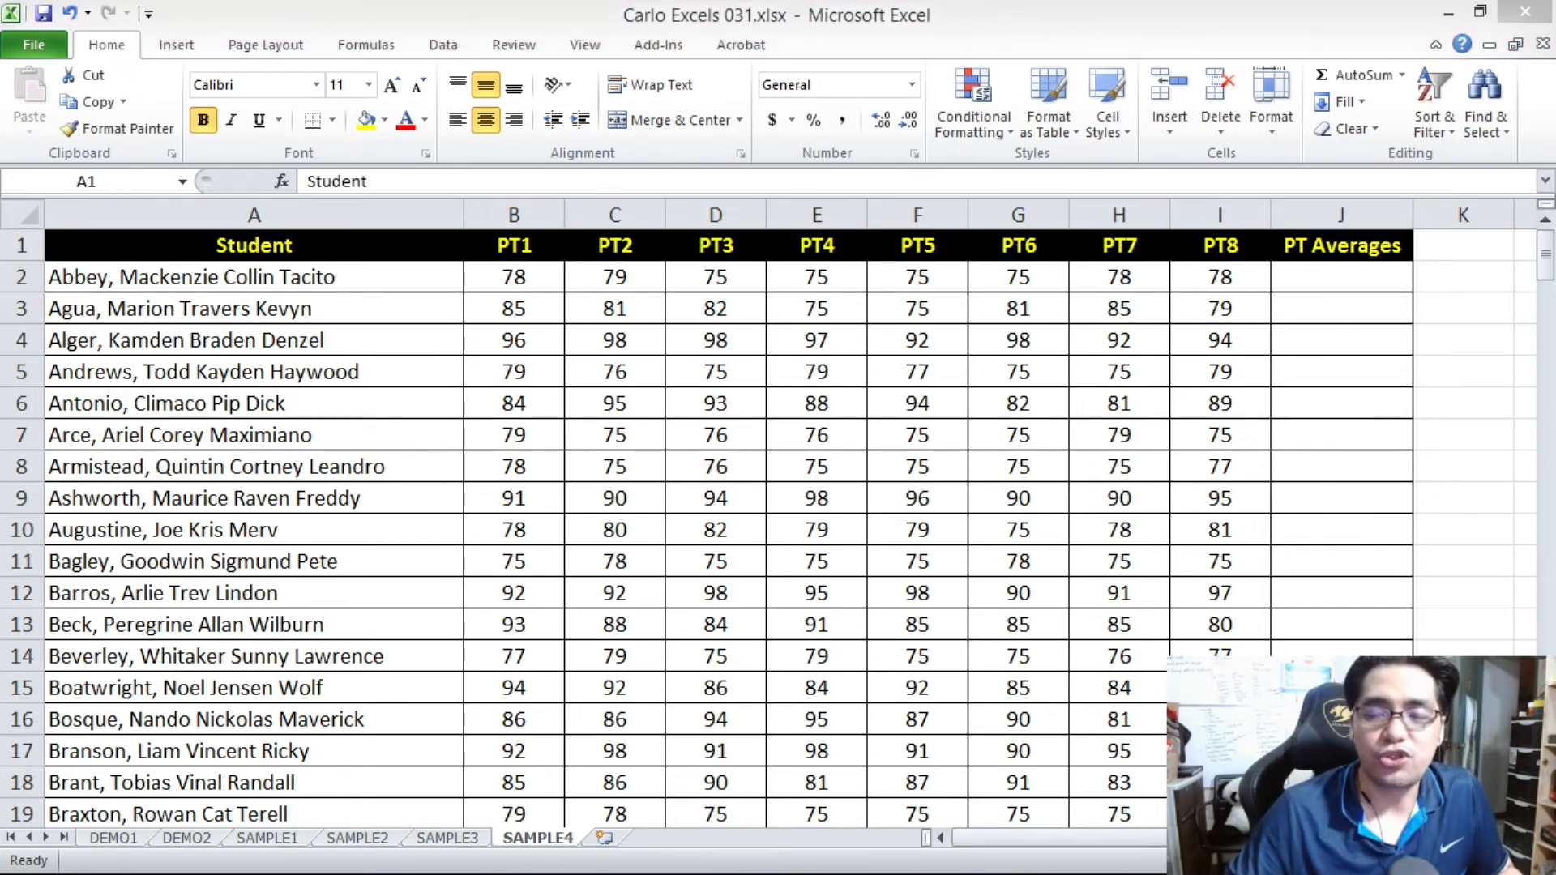
Examine the PT1 to PT8 scores in rows 2 and 3 along with PT Averages cells J2 and J3.
{"action": "left_click_drag", "start_coordinate": [507, 309], "coordinate": [1226, 308]}
{"action": "left_click", "coordinate": [521, 499]}
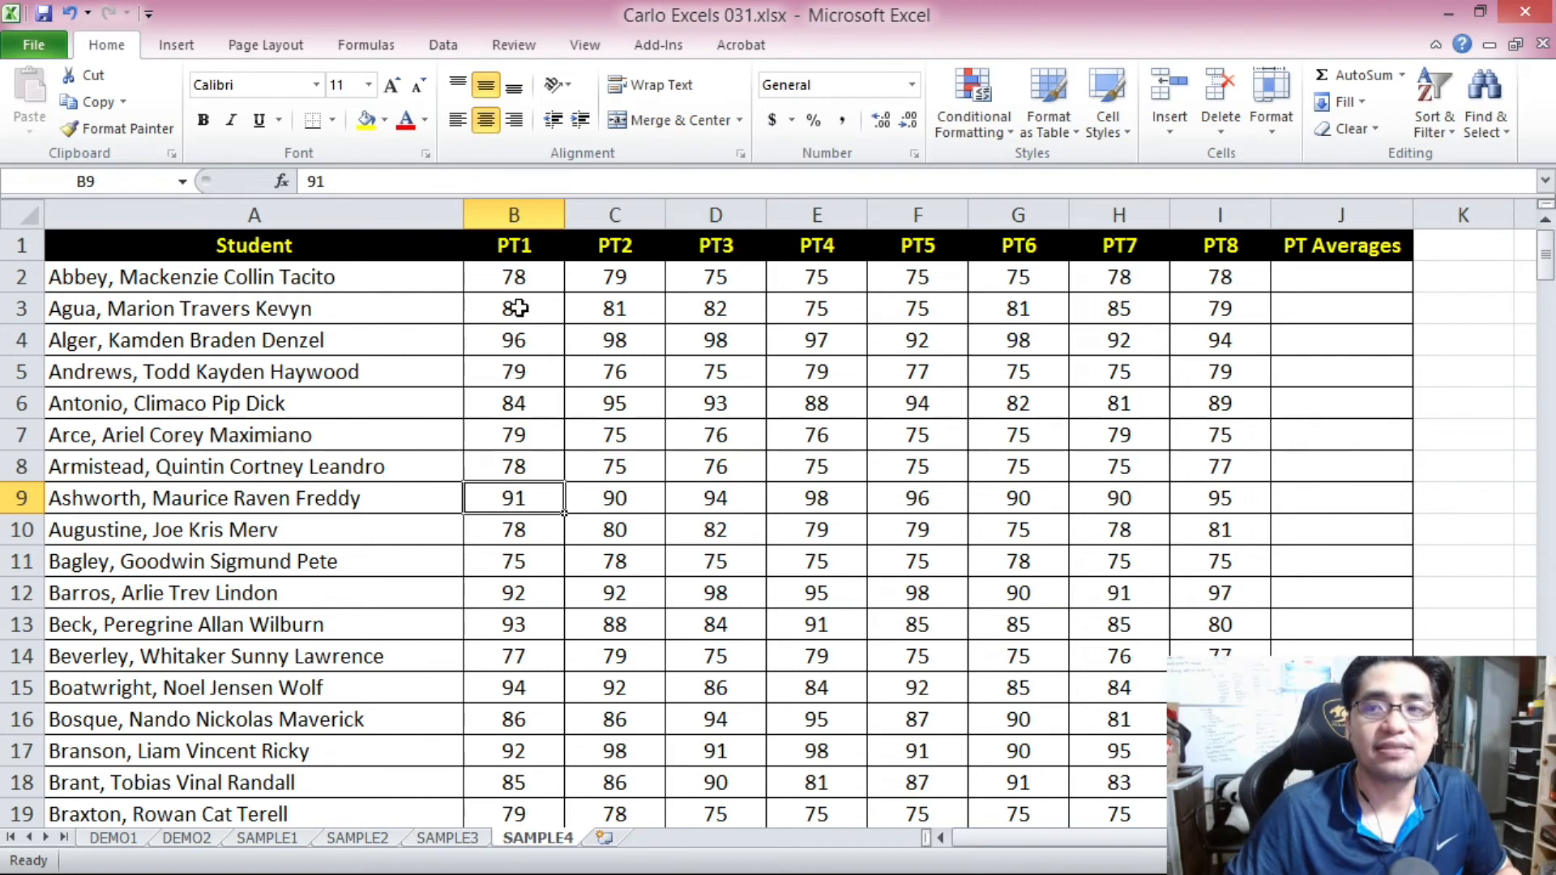
{"action": "left_click", "coordinate": [1334, 300]}
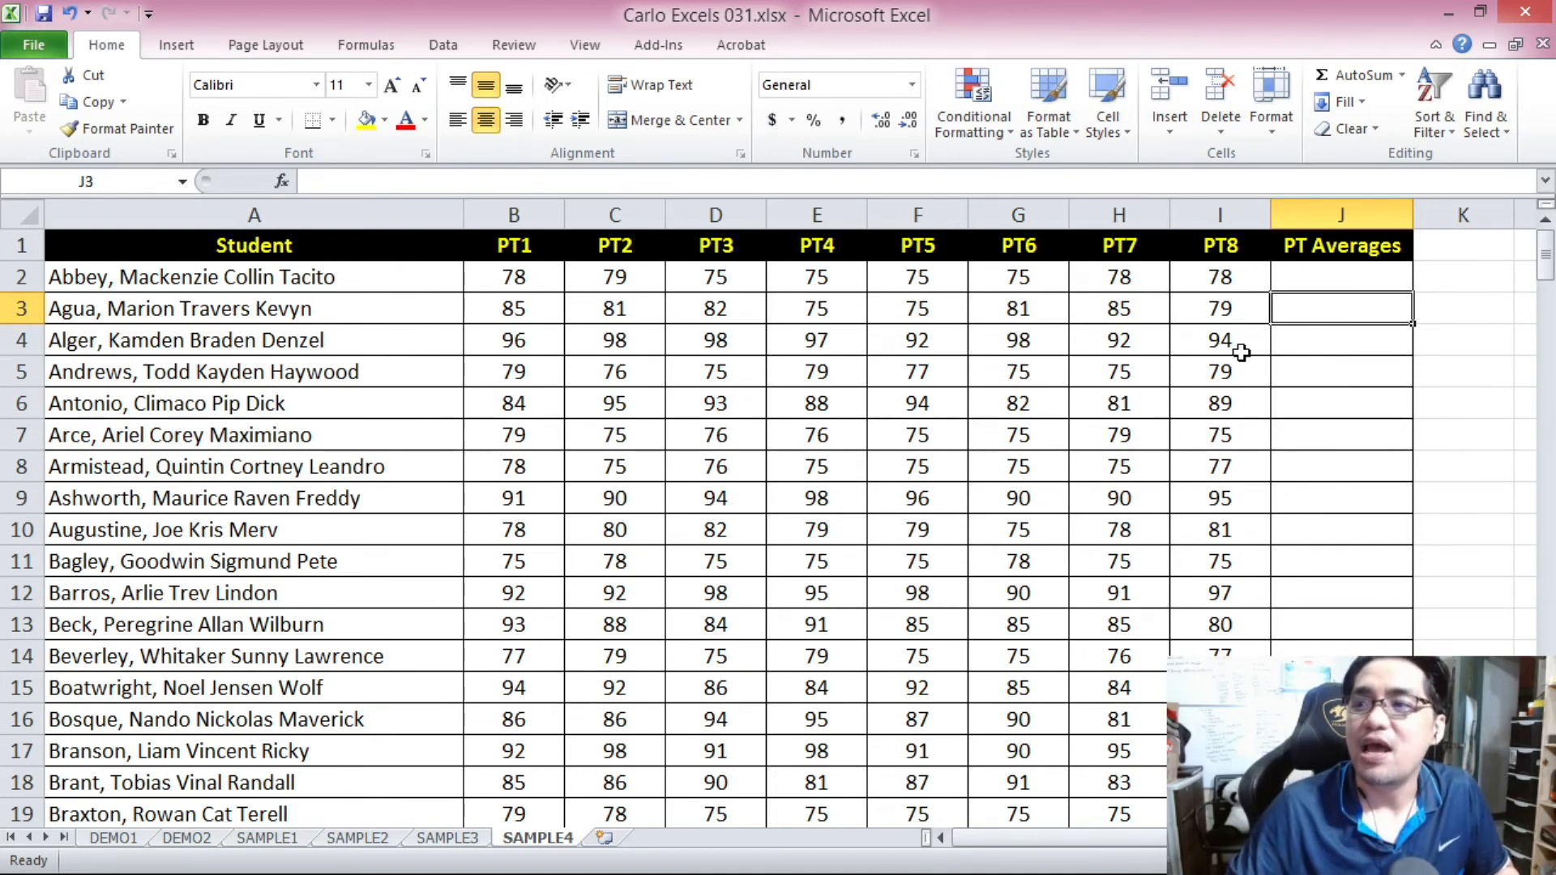
{"action": "left_click", "coordinate": [1311, 288]}
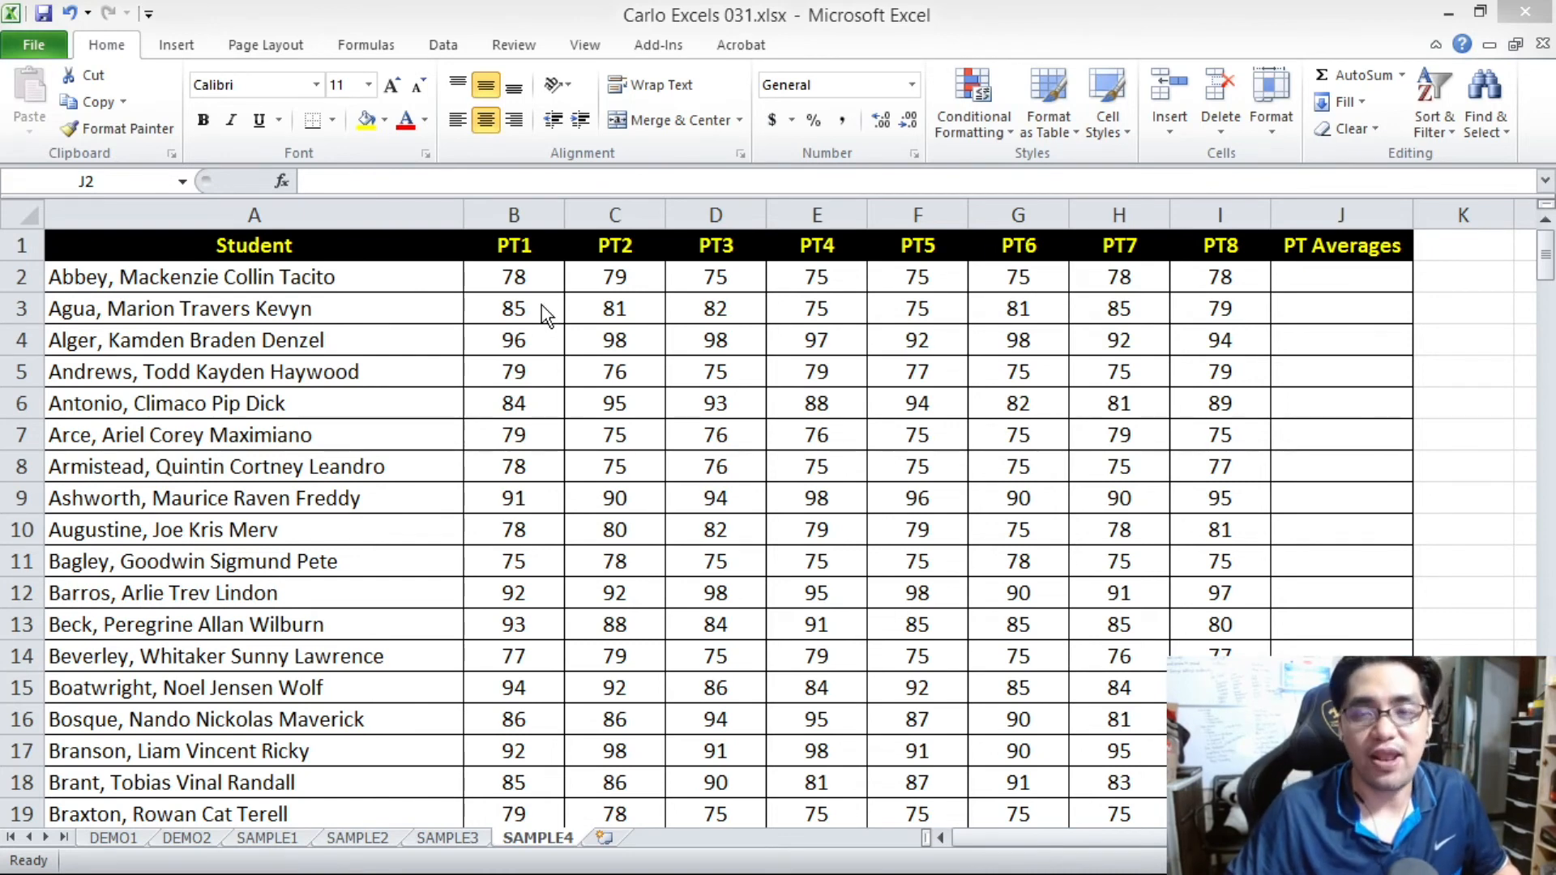
{"action": "left_click", "coordinate": [514, 279]}
{"action": "left_click_drag", "start_coordinate": [513, 279], "coordinate": [1211, 283]}
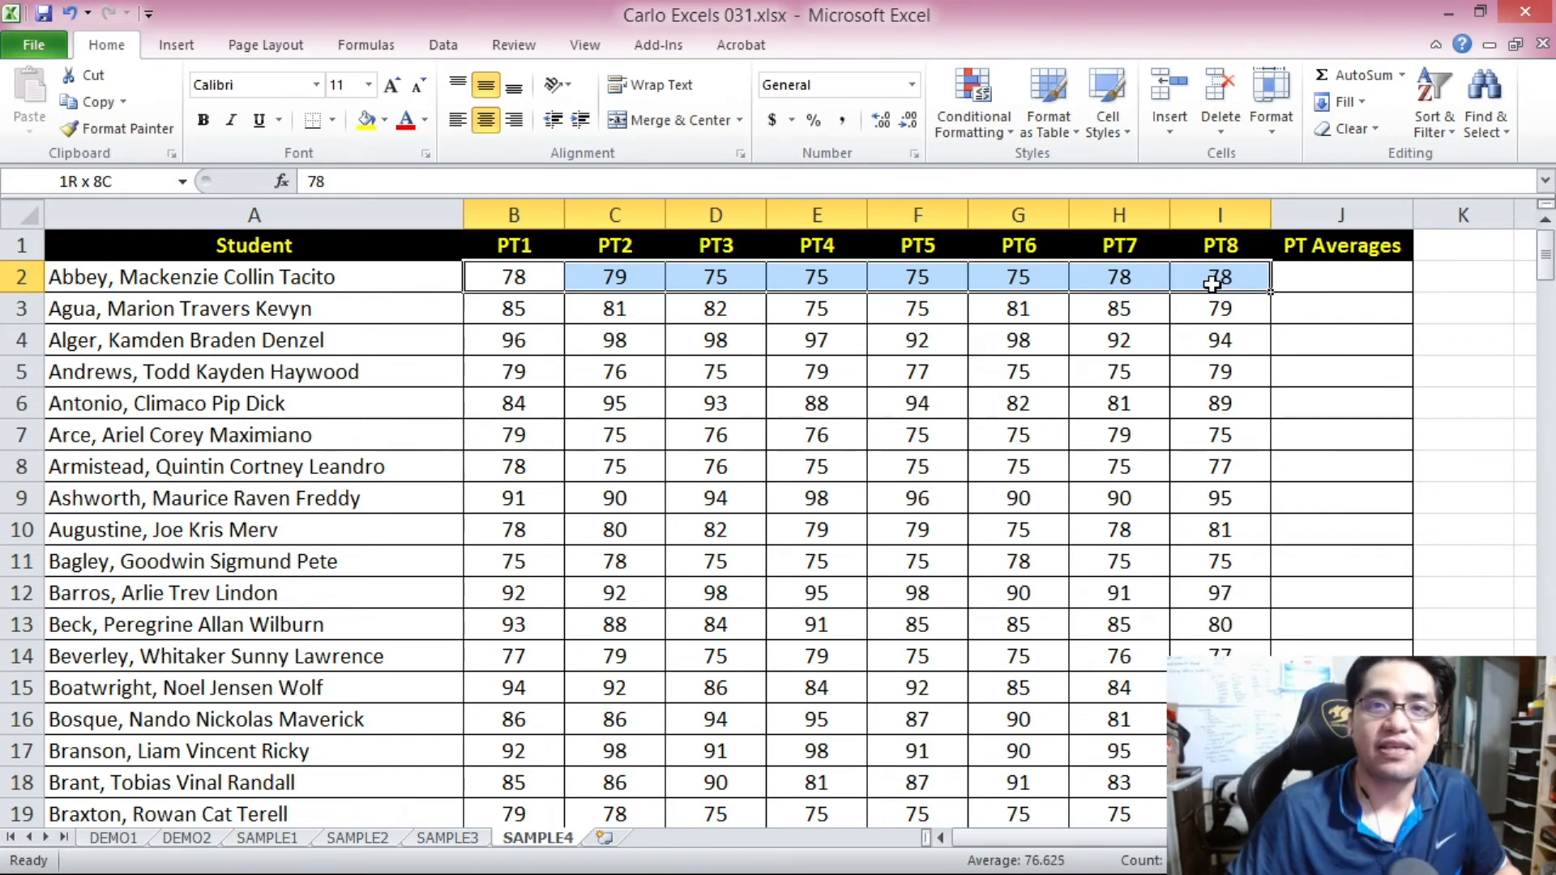
{"action": "left_click_drag", "start_coordinate": [514, 283], "coordinate": [1210, 278]}
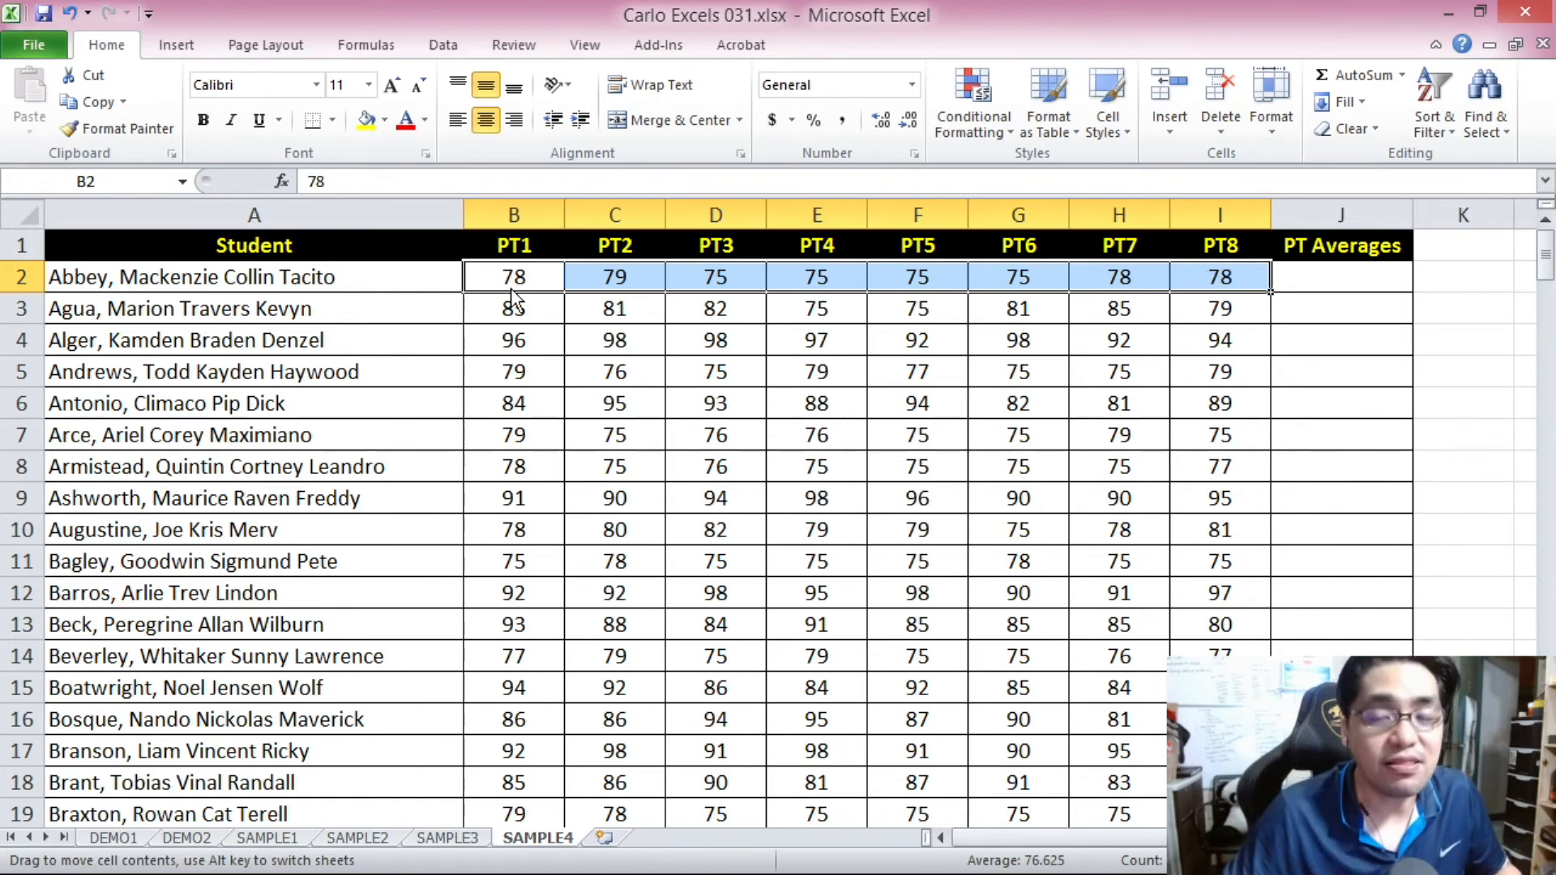
{"action": "left_click_drag", "start_coordinate": [512, 281], "coordinate": [1222, 278]}
Begin an IF formula in J2 with the logical test AVERAGE(B2:I2)<80.
{"action": "left_click", "coordinate": [1292, 272]}
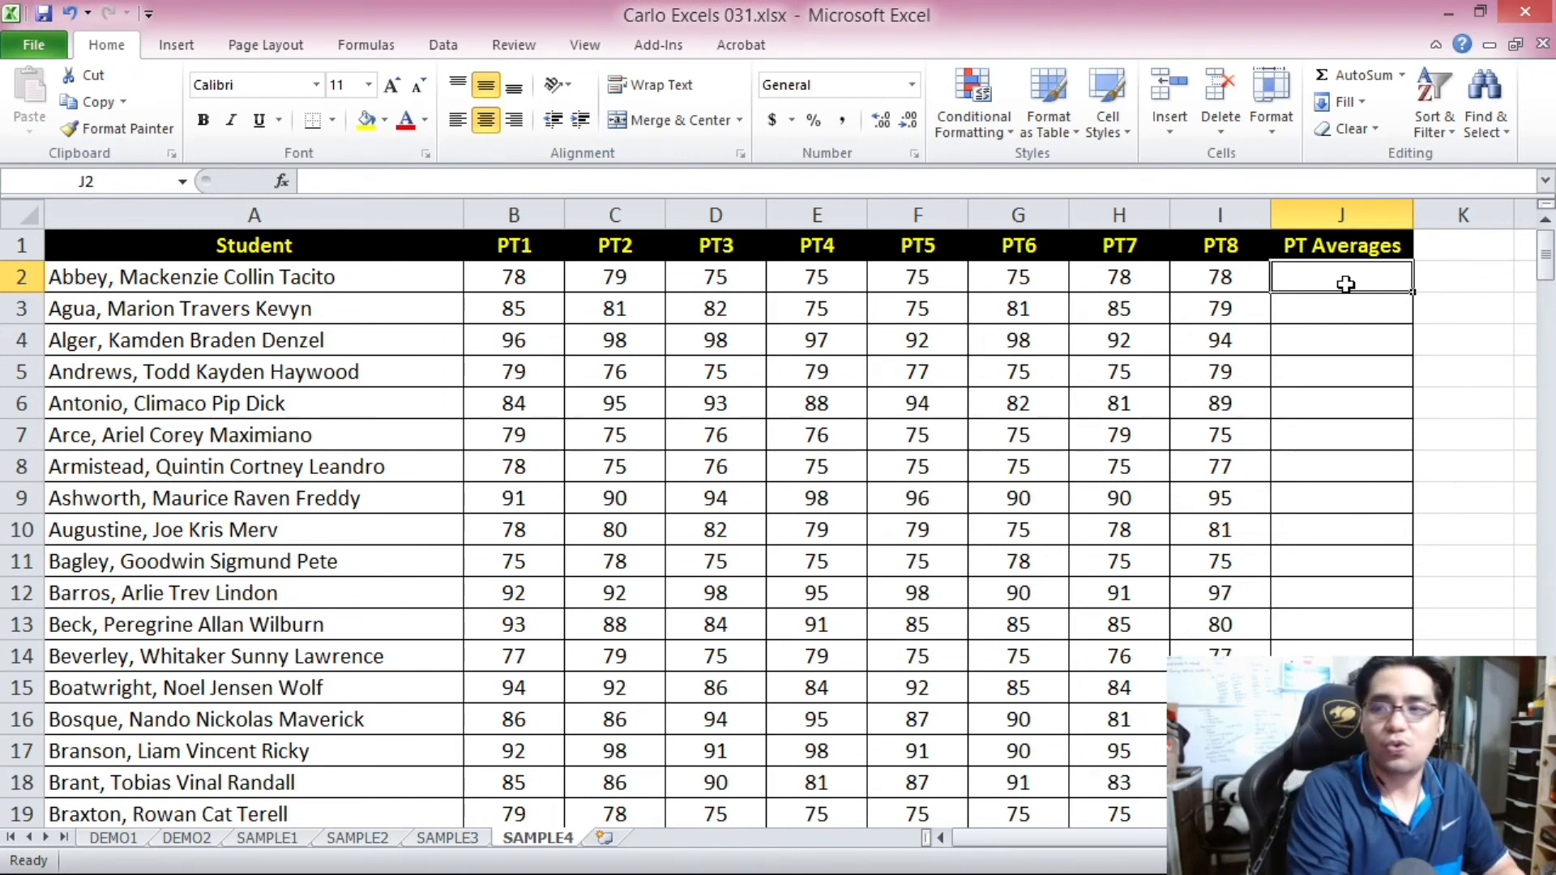
{"action": "type", "text": "=IF"}
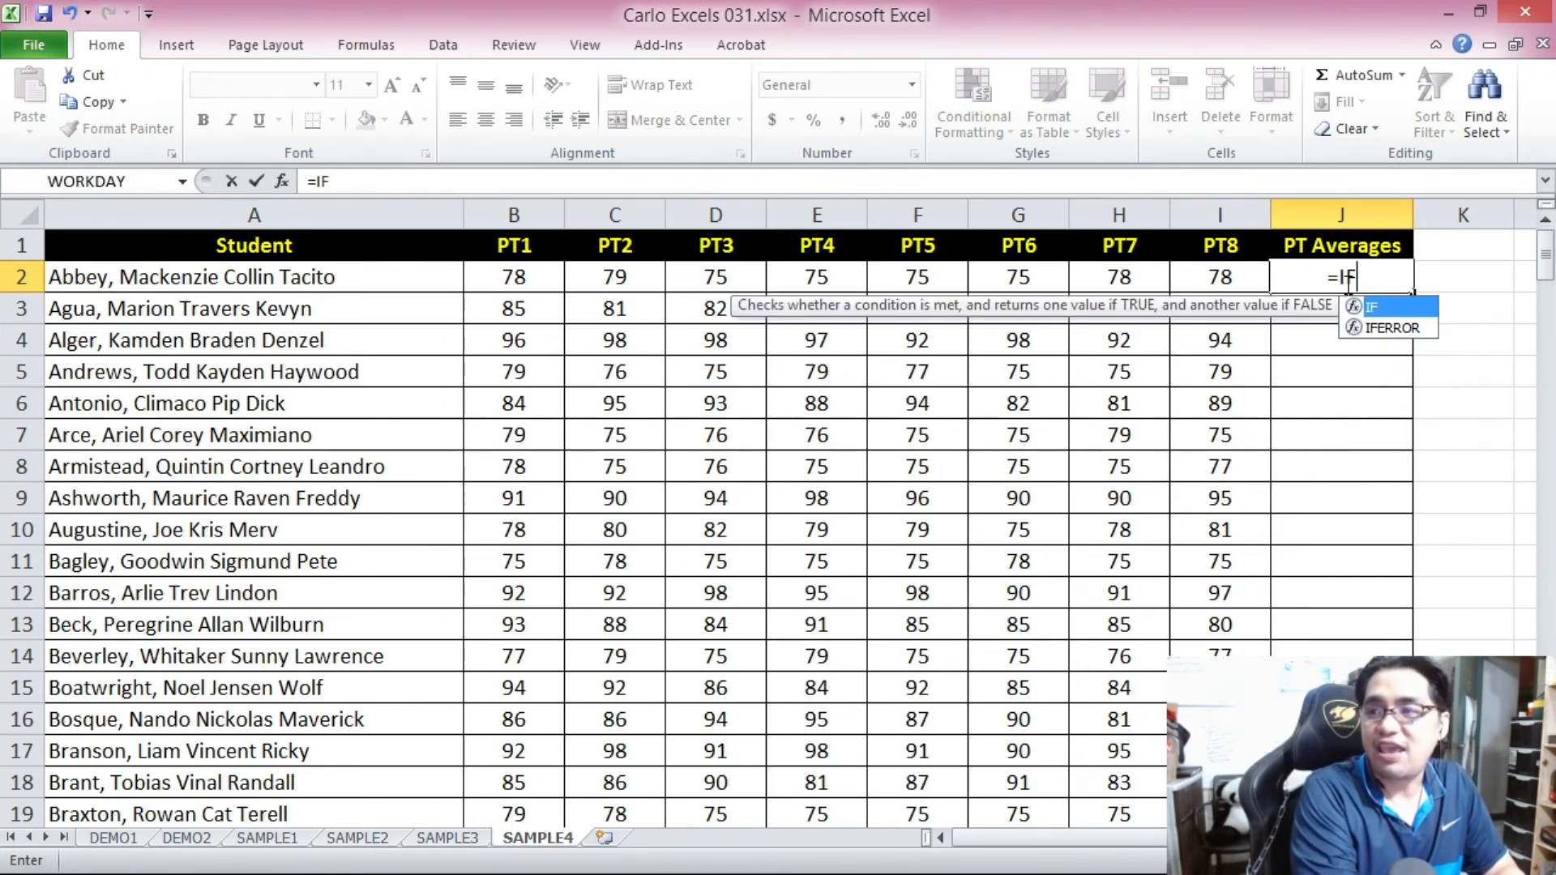
{"action": "type", "text": "("}
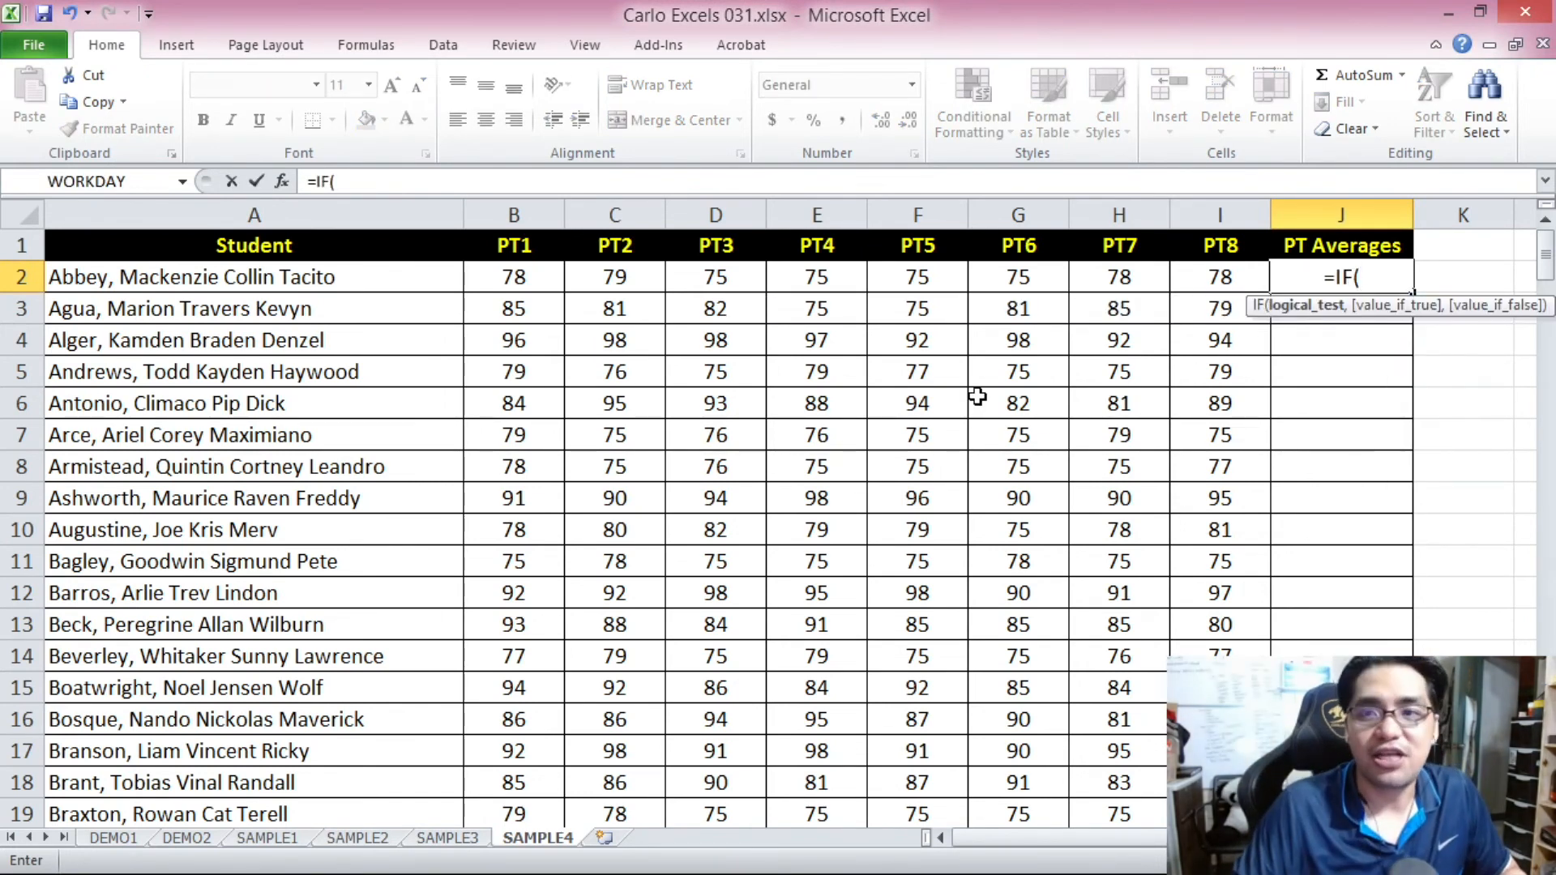
{"action": "type", "text": "AVER"}
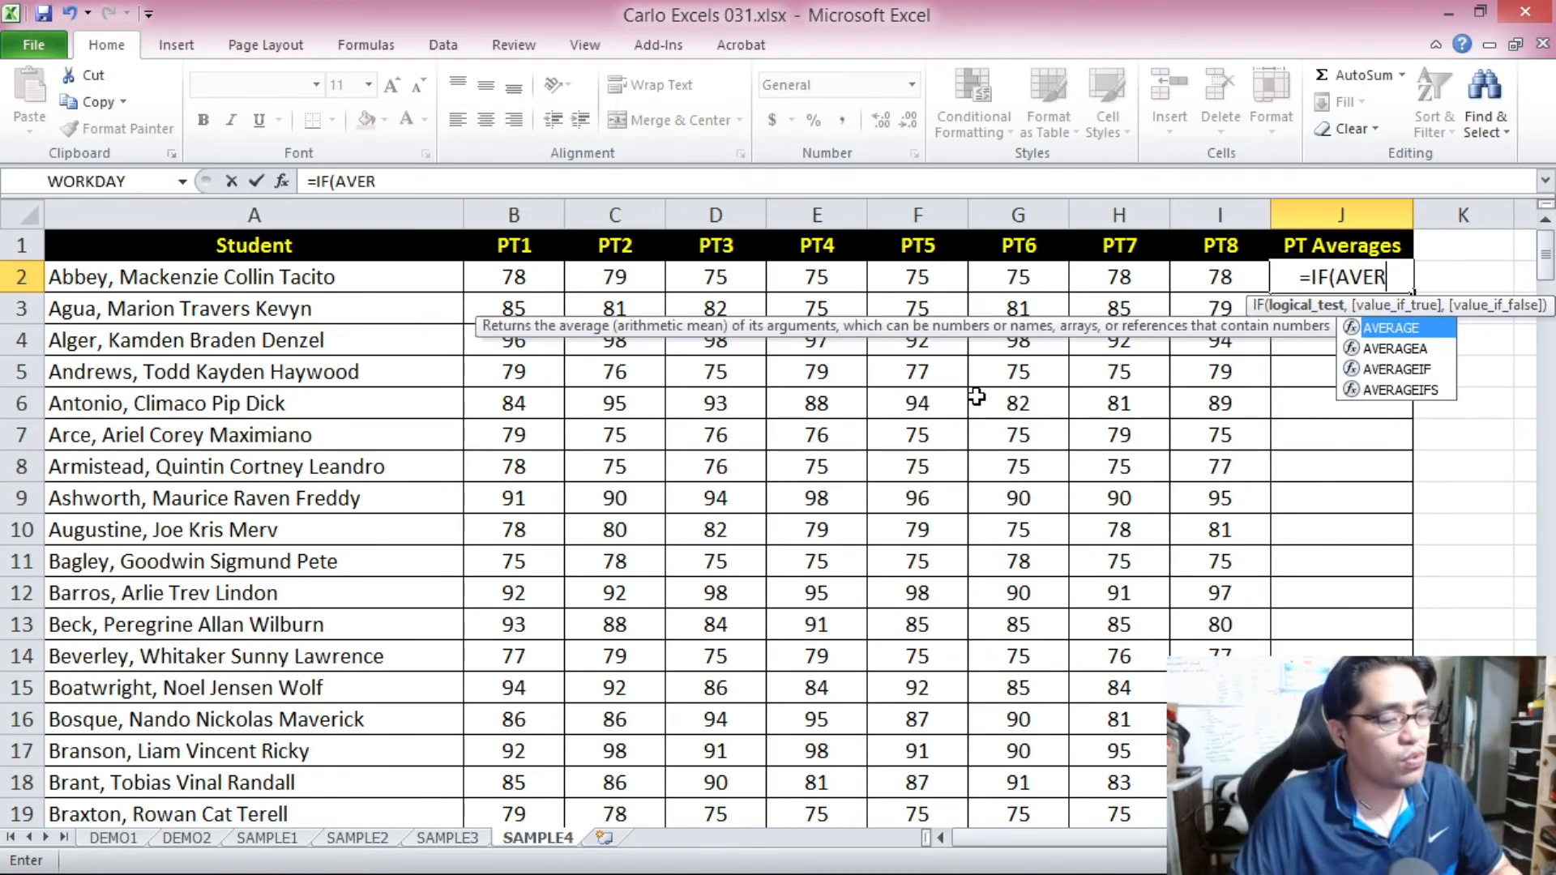
{"action": "type", "text": "AGE("}
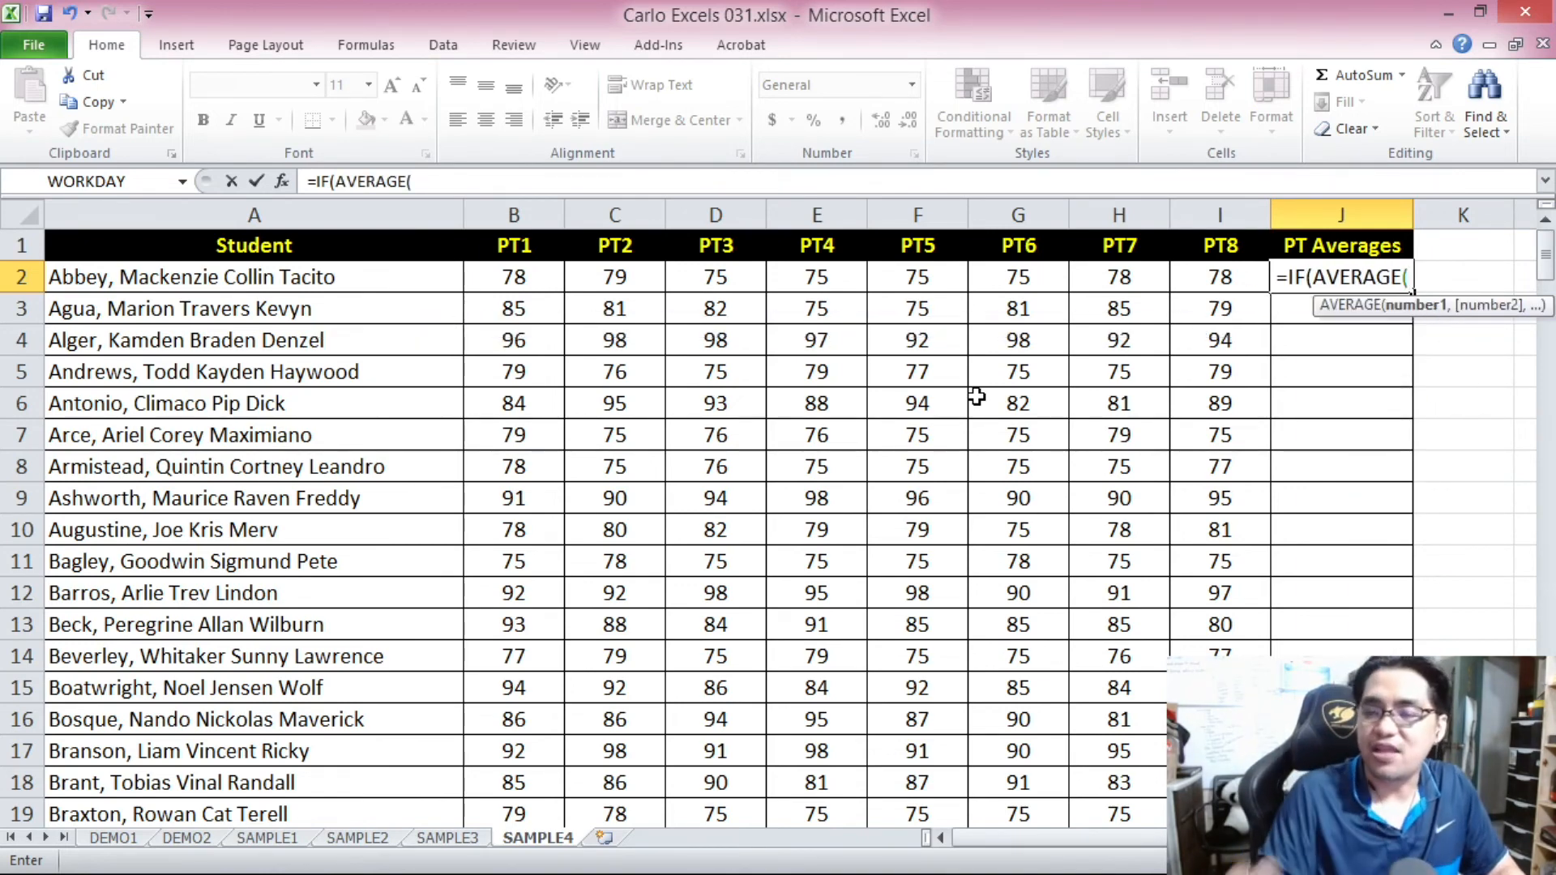
{"action": "left_click_drag", "start_coordinate": [527, 278], "coordinate": [1186, 278]}
{"action": "left_click", "coordinate": [459, 177]}
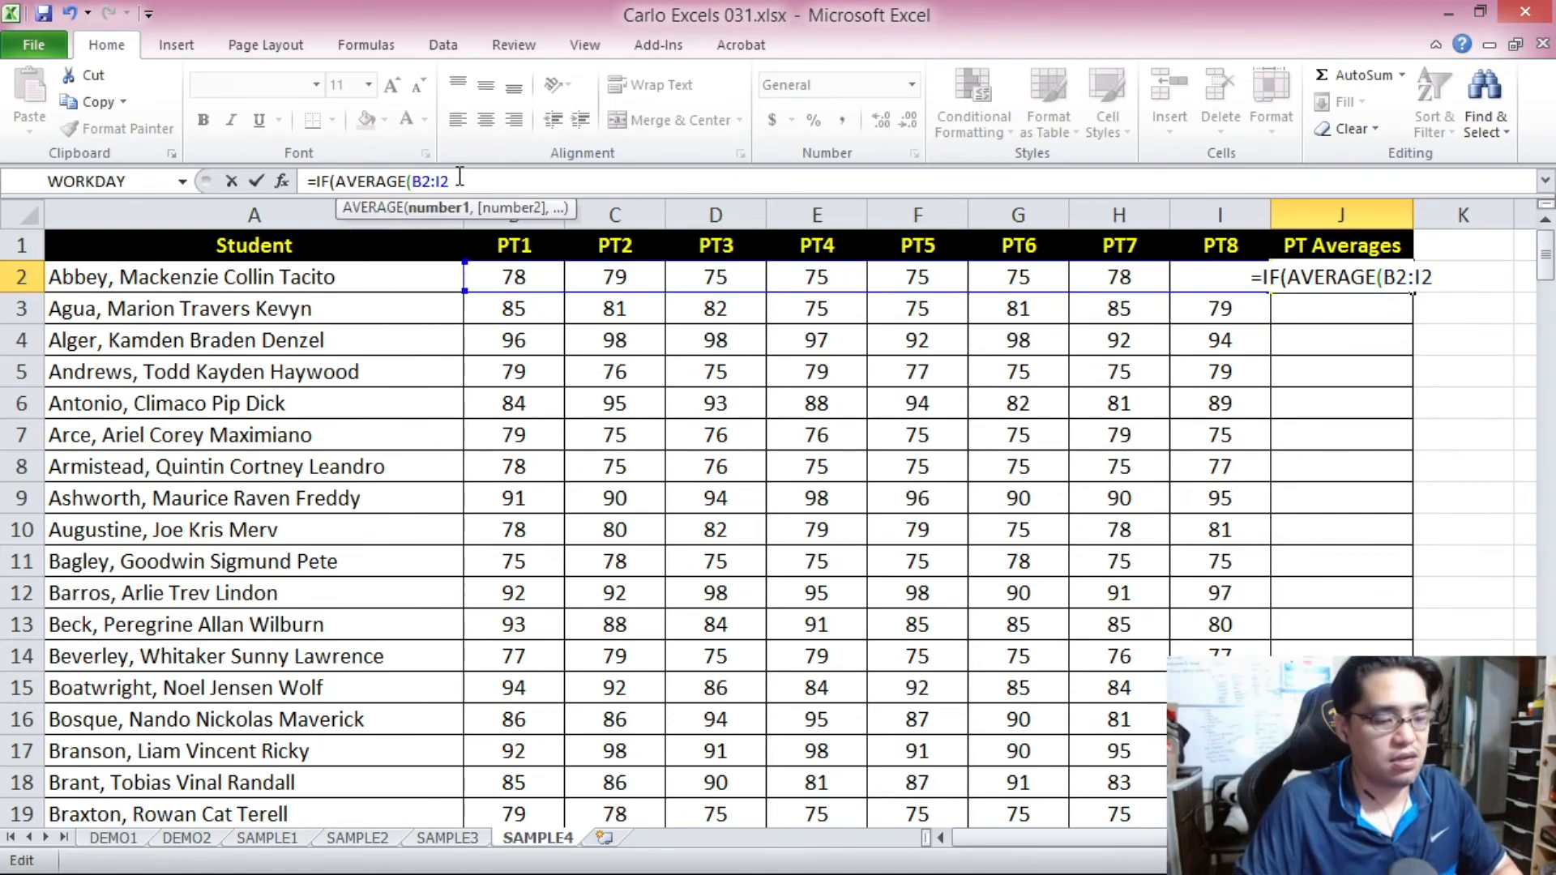
{"action": "type", "text": ")"}
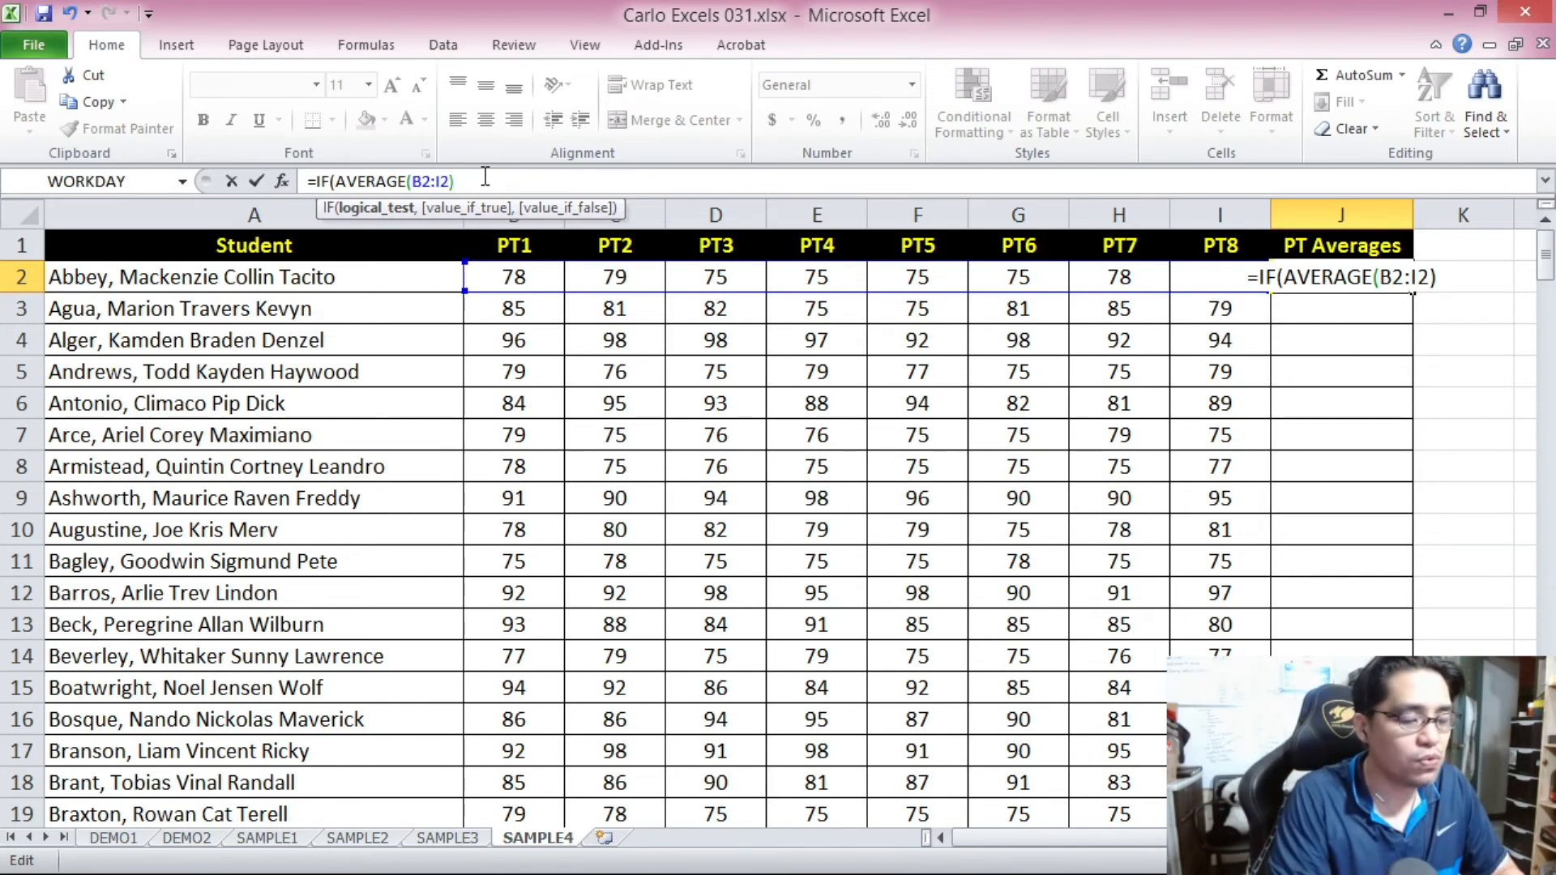
{"action": "type", "text": "<80"}
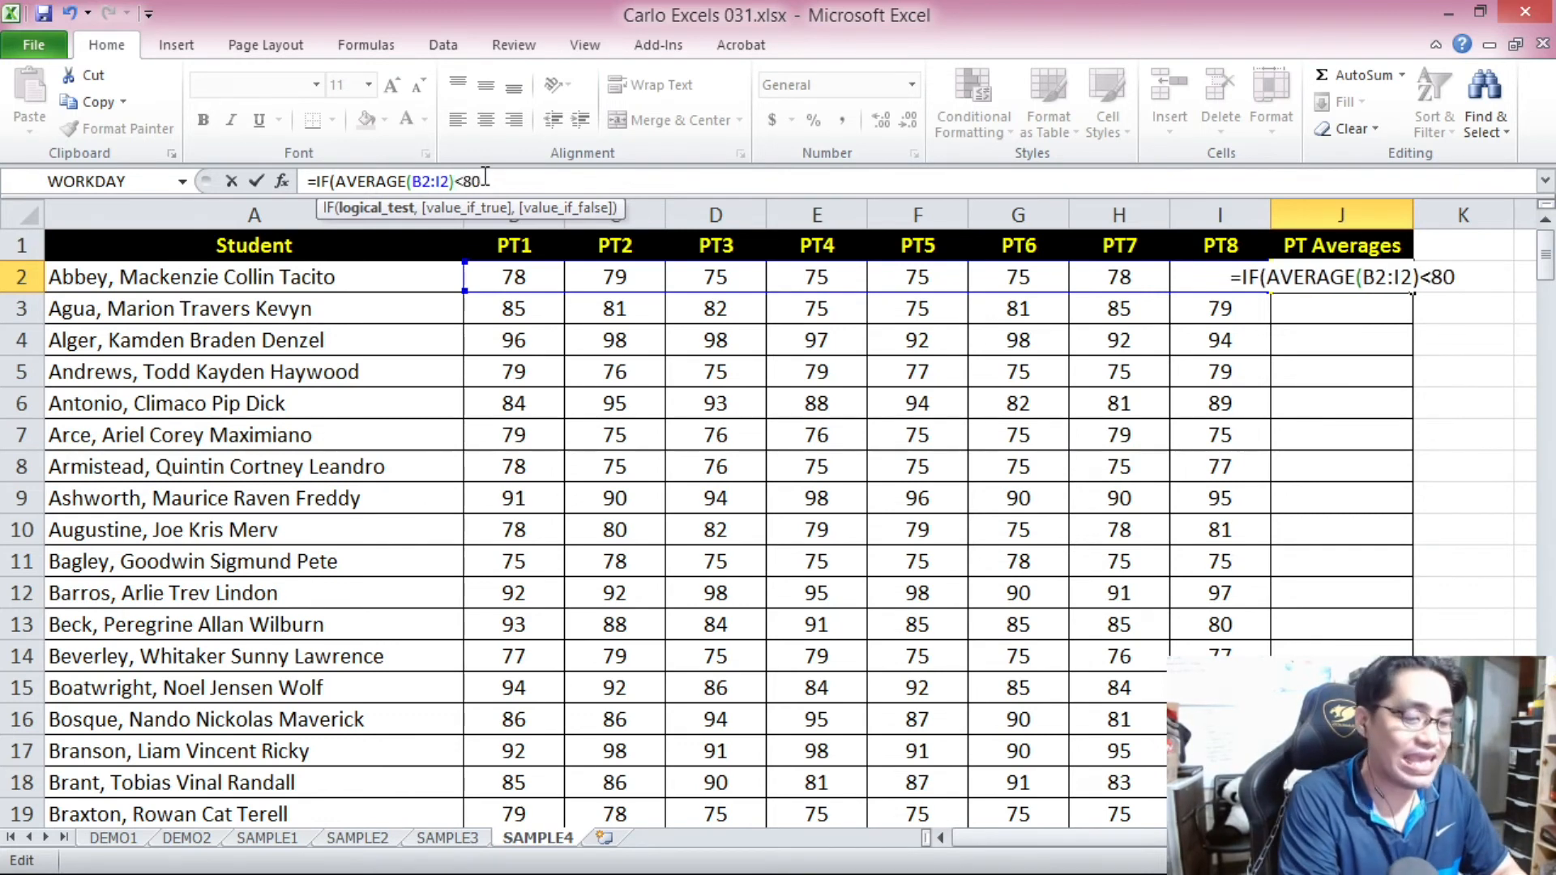
{"action": "type", "text": ","}
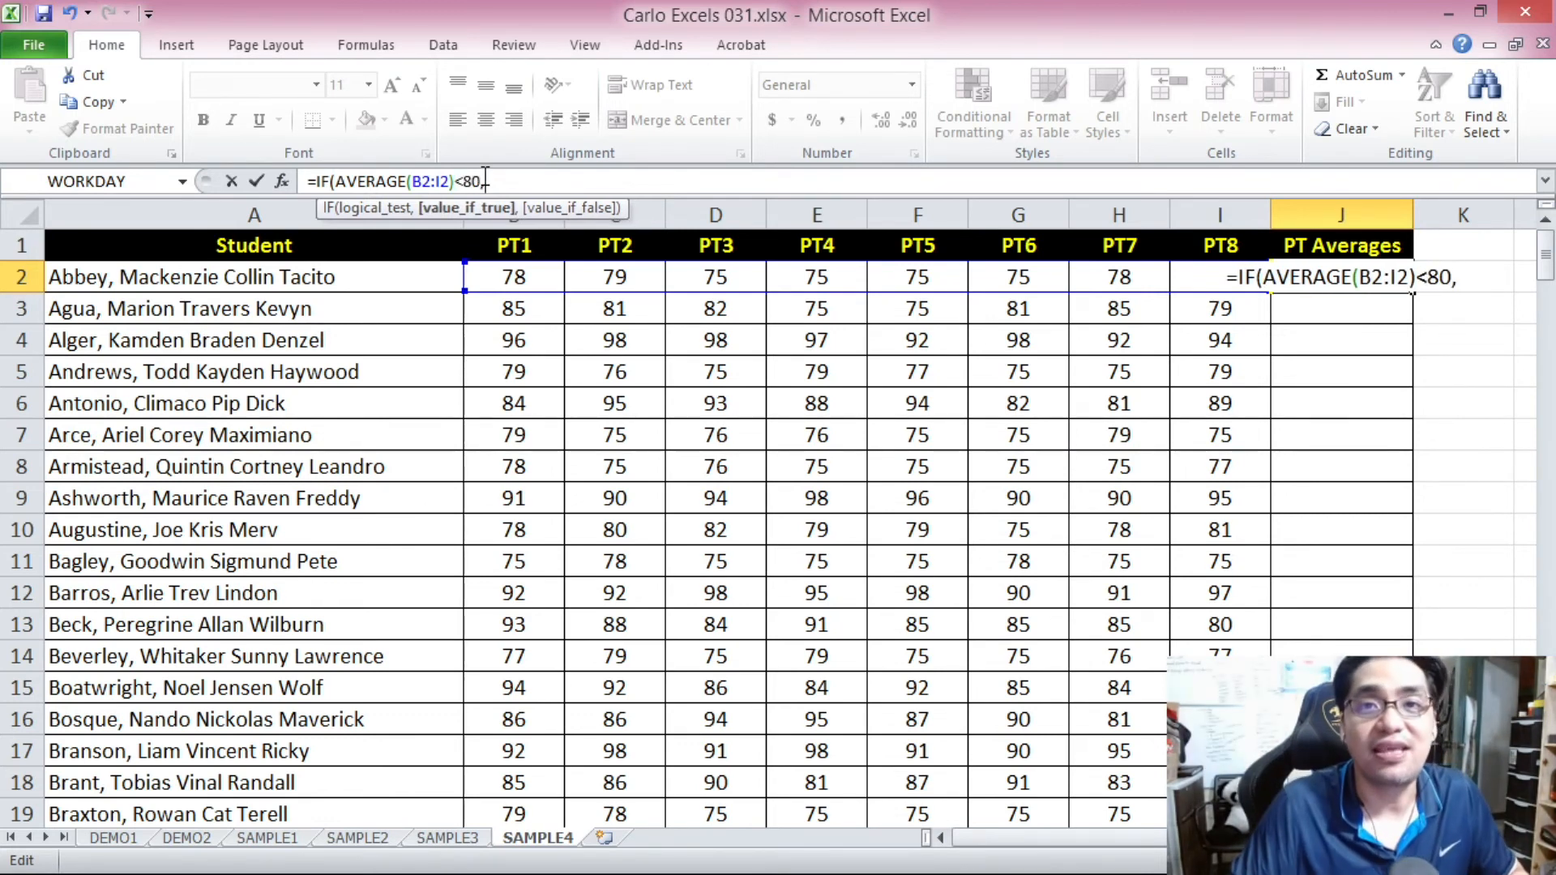
Complete J2's IF formula with 80 as the true value and AVERAGE(B2:I2) as the false value.
{"action": "left_click", "coordinate": [483, 179]}
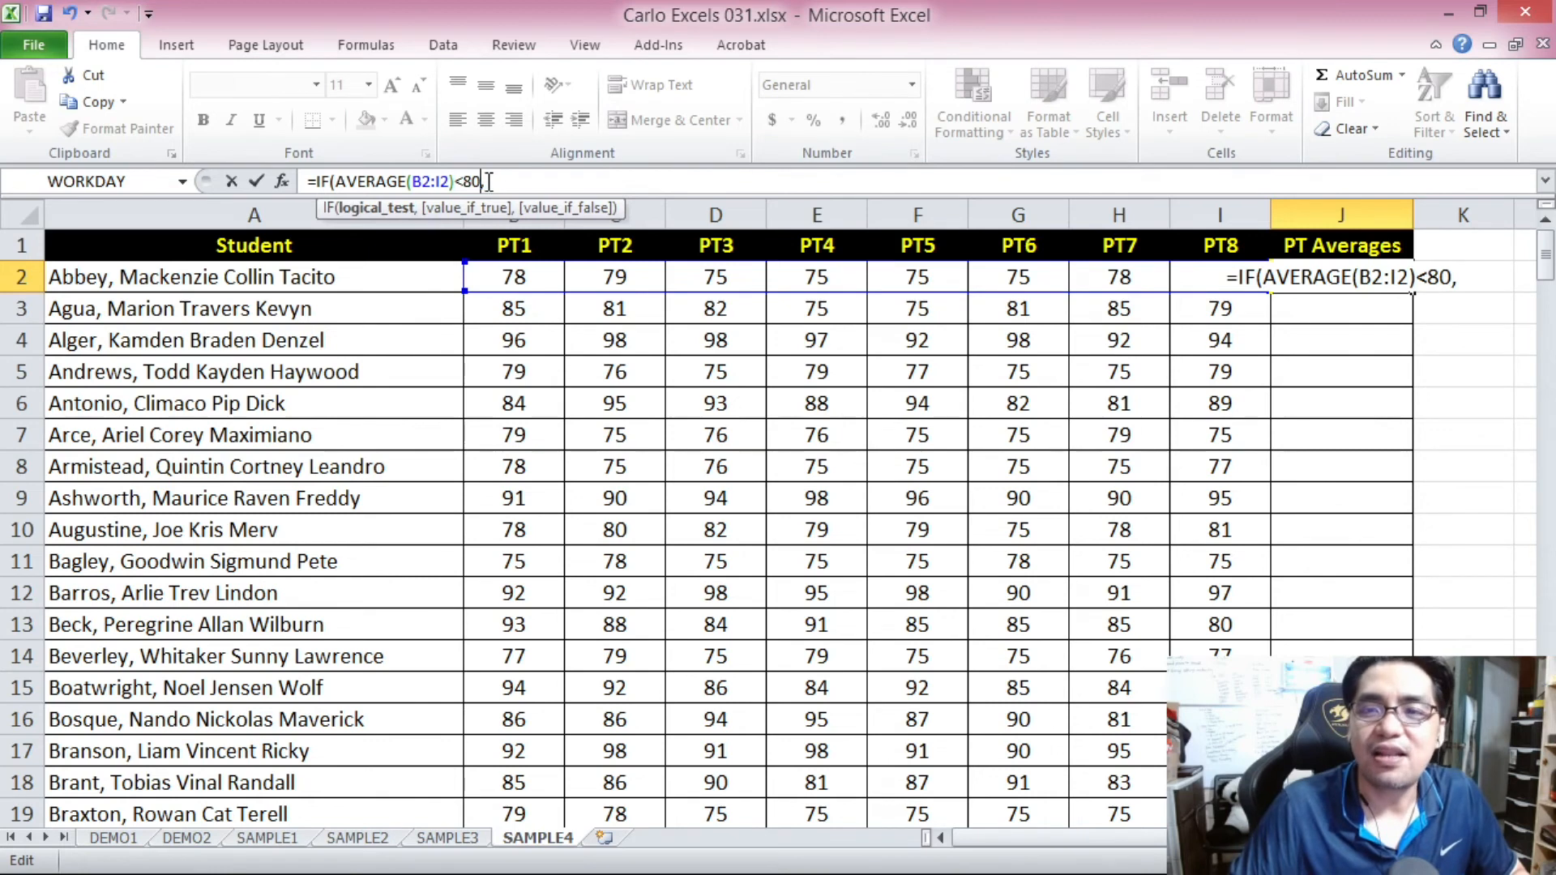
{"action": "left_click", "coordinate": [503, 181]}
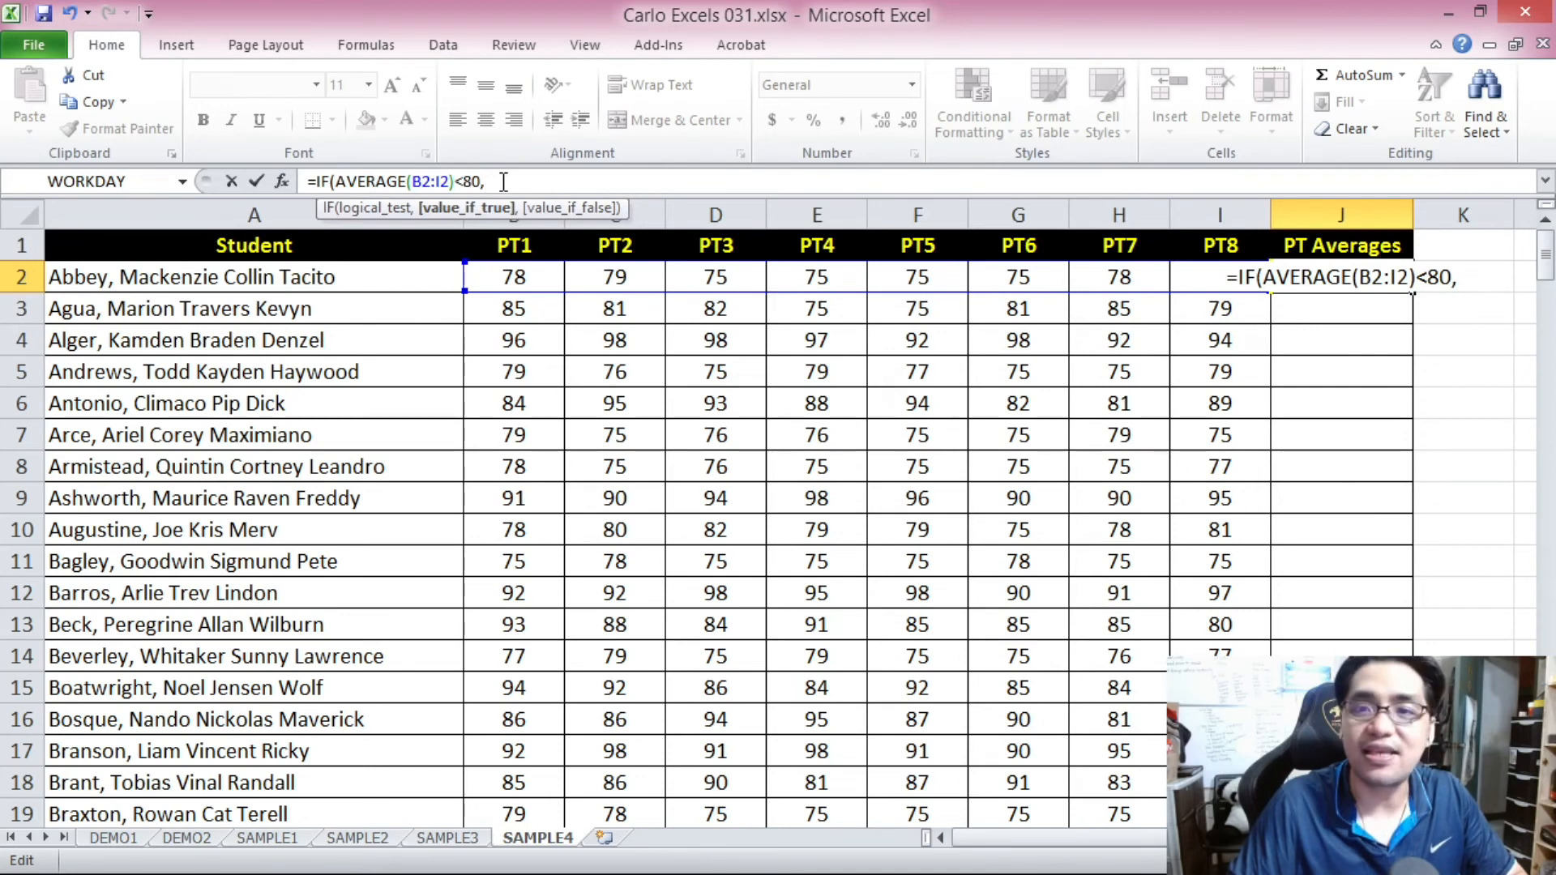
{"action": "type", "text": "80"}
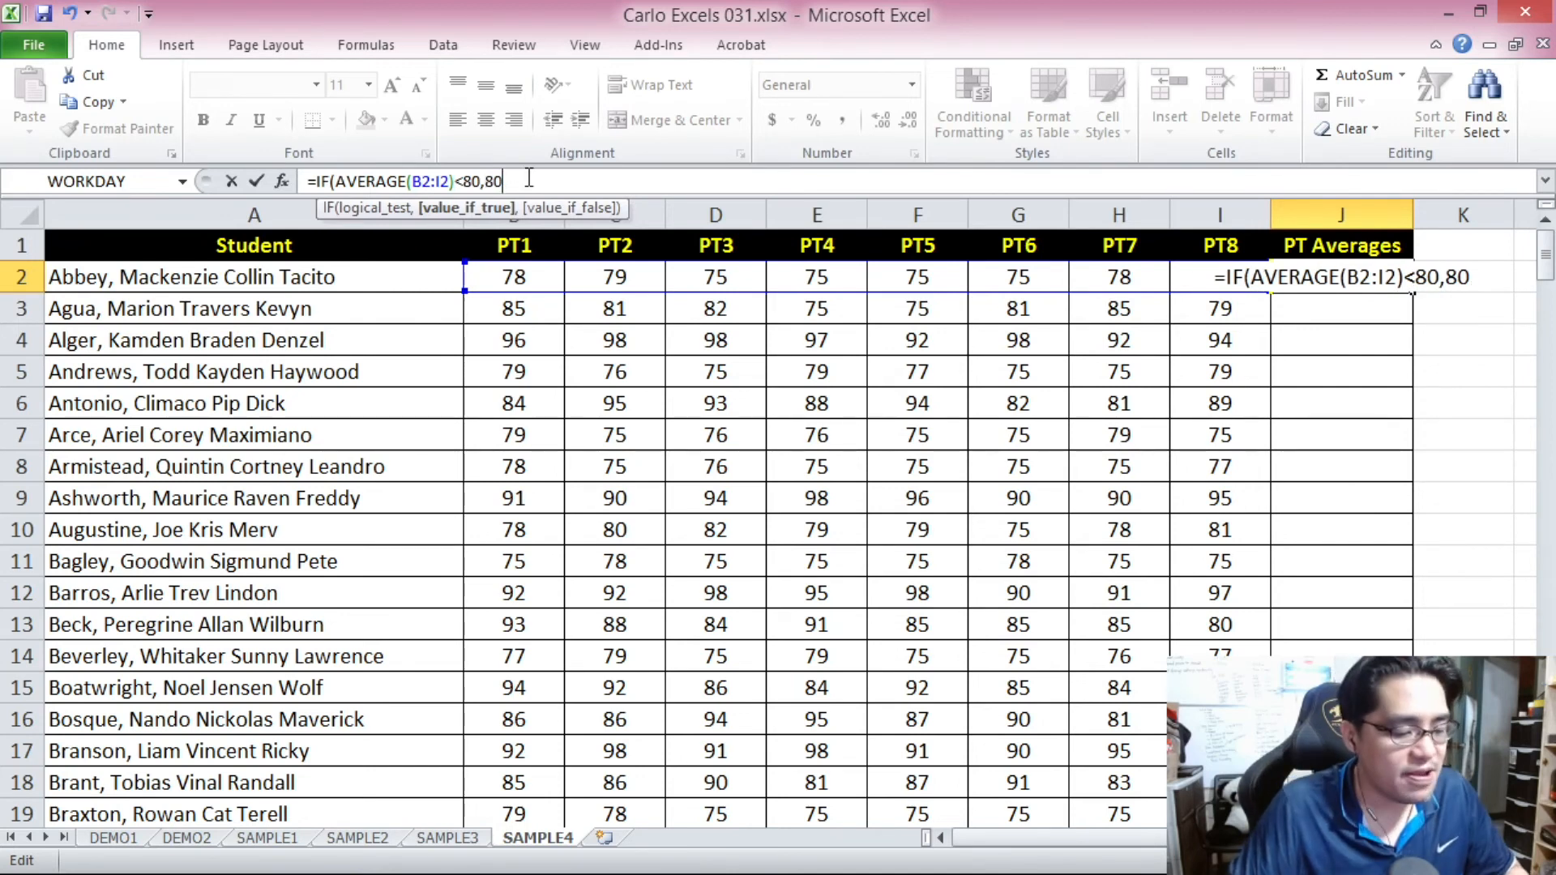
{"action": "type", "text": ","}
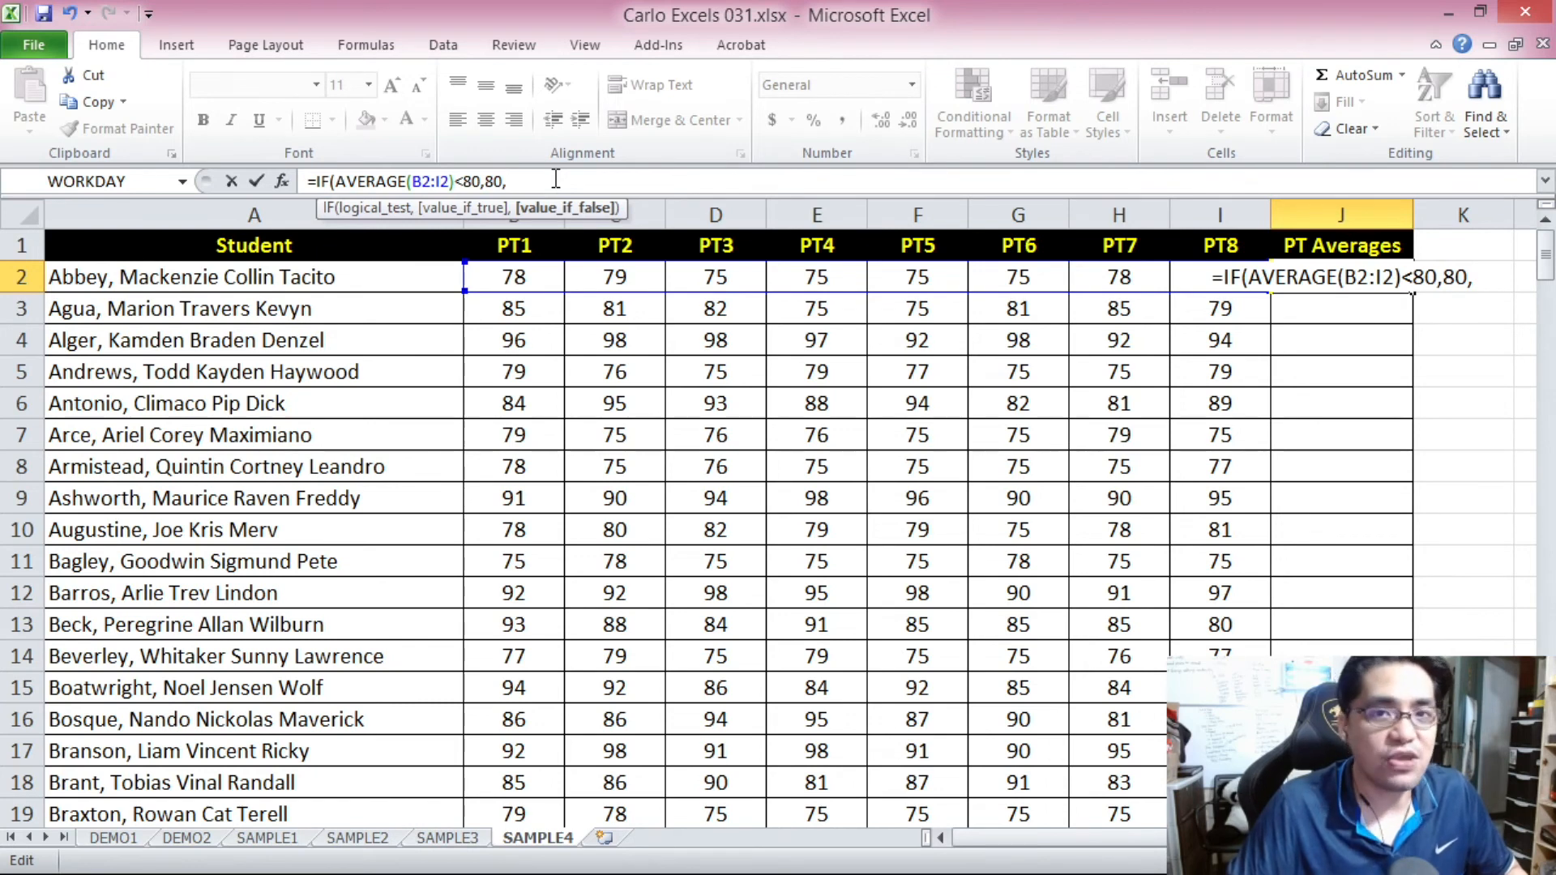
{"action": "type", "text": "AVERAGE"}
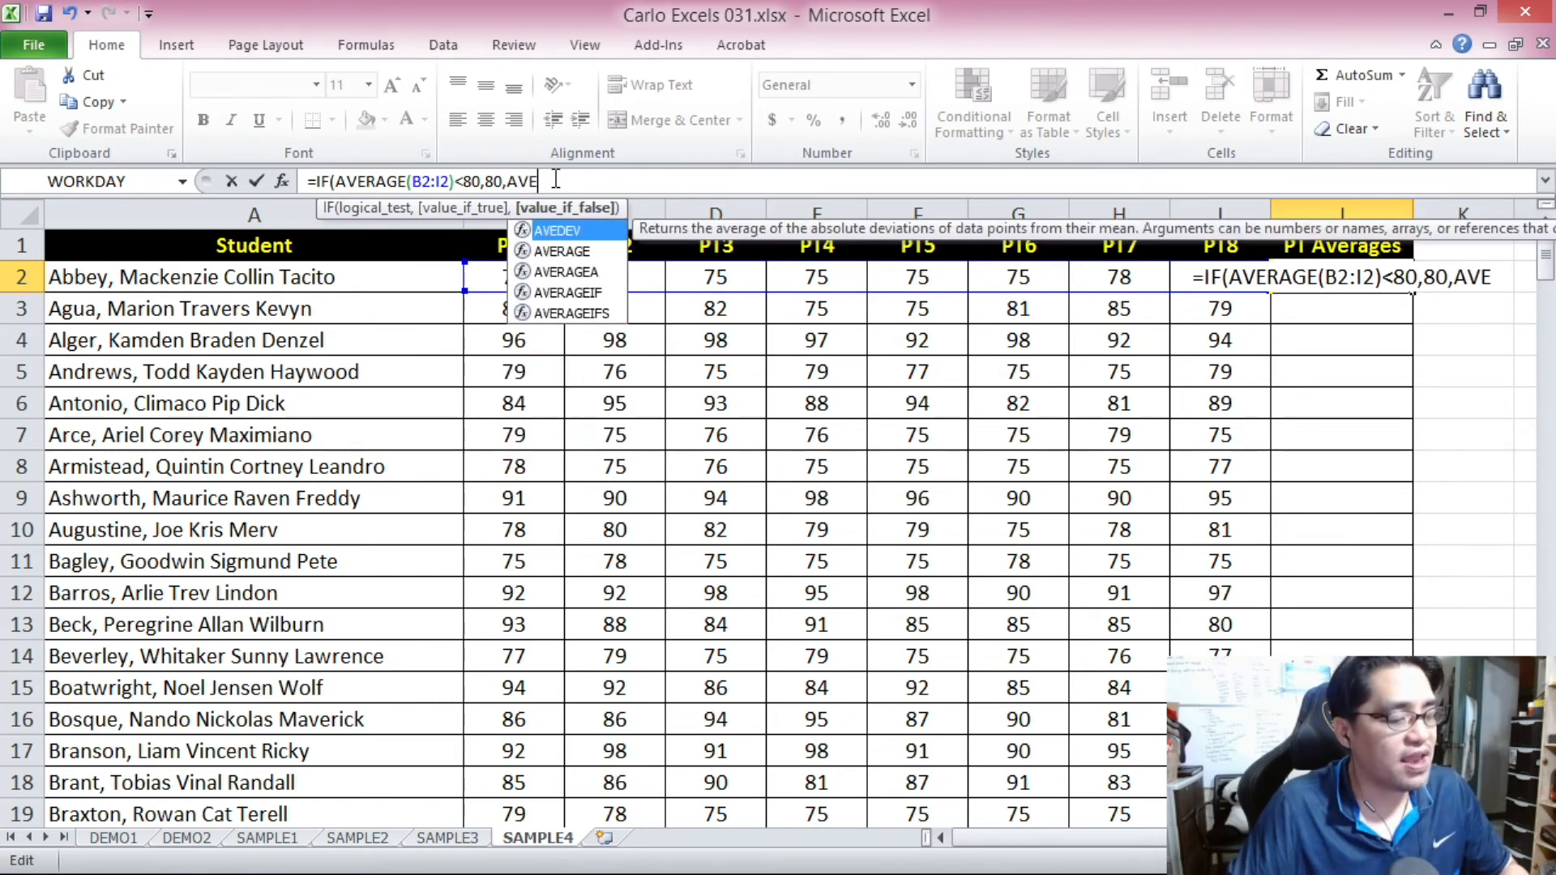
{"action": "type", "text": "("}
{"action": "left_click_drag", "start_coordinate": [514, 276], "coordinate": [1205, 296]}
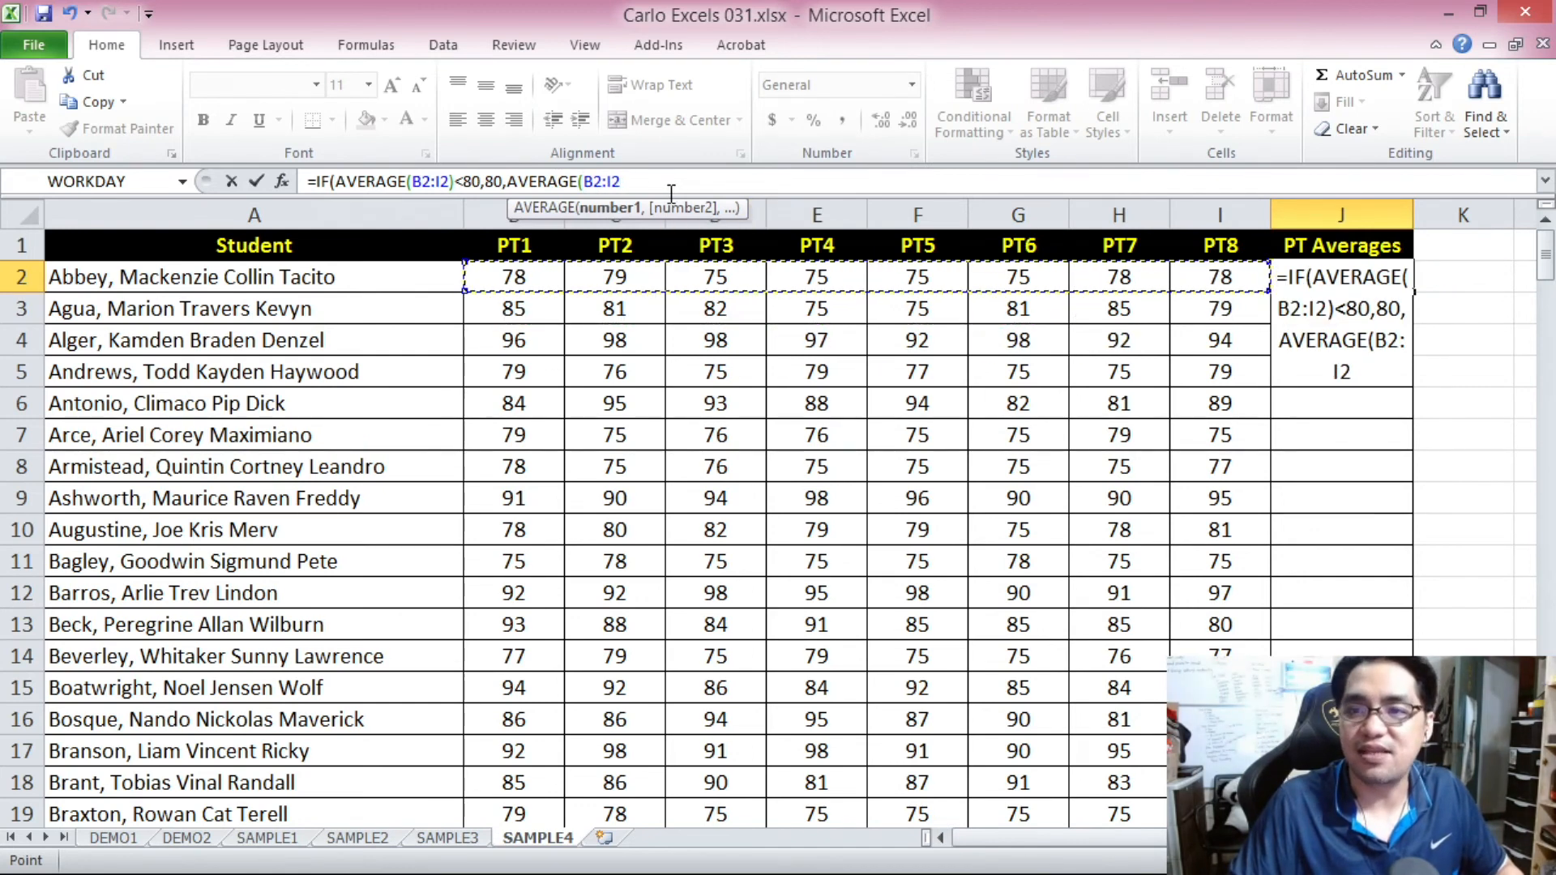
{"action": "type", "text": "))"}
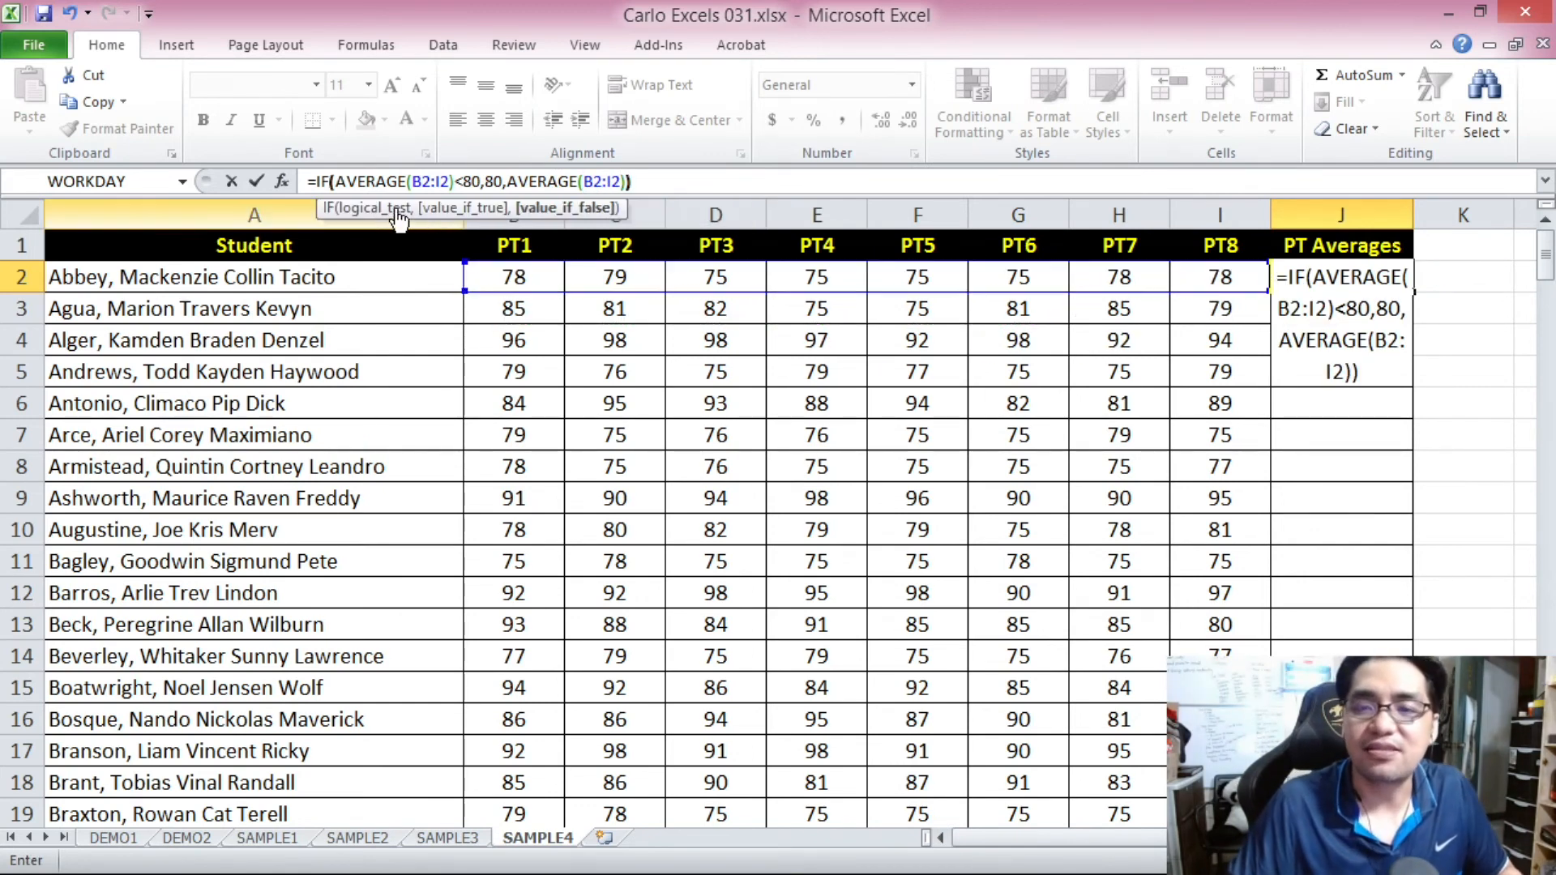
{"action": "left_click_drag", "start_coordinate": [511, 178], "coordinate": [635, 180]}
{"action": "left_click", "coordinate": [642, 182]}
{"action": "key", "text": "BackSpace"}
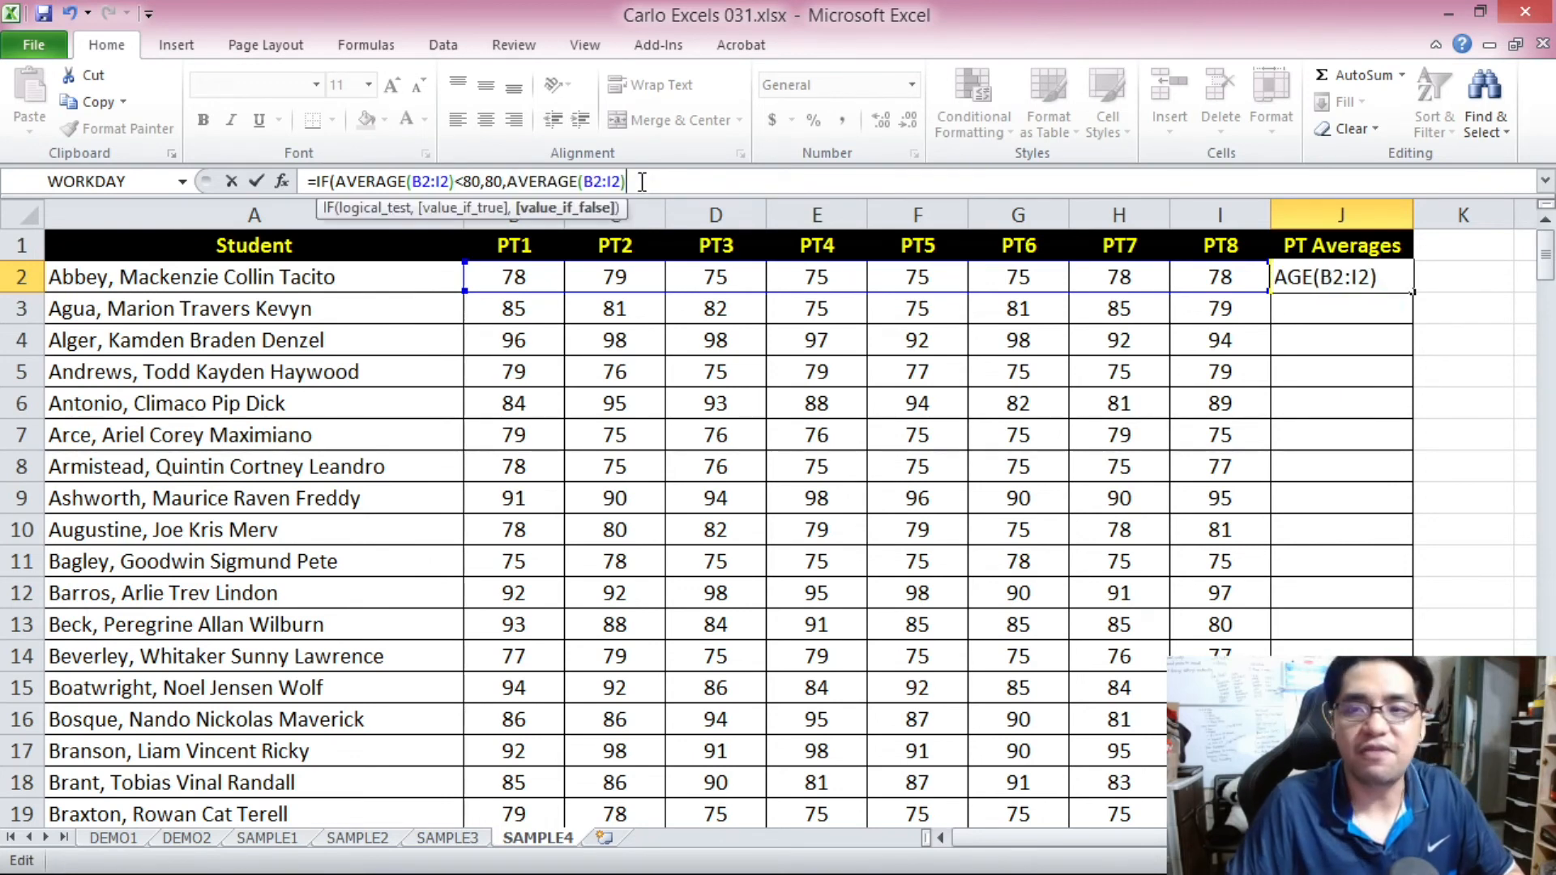
{"action": "type", "text": ")"}
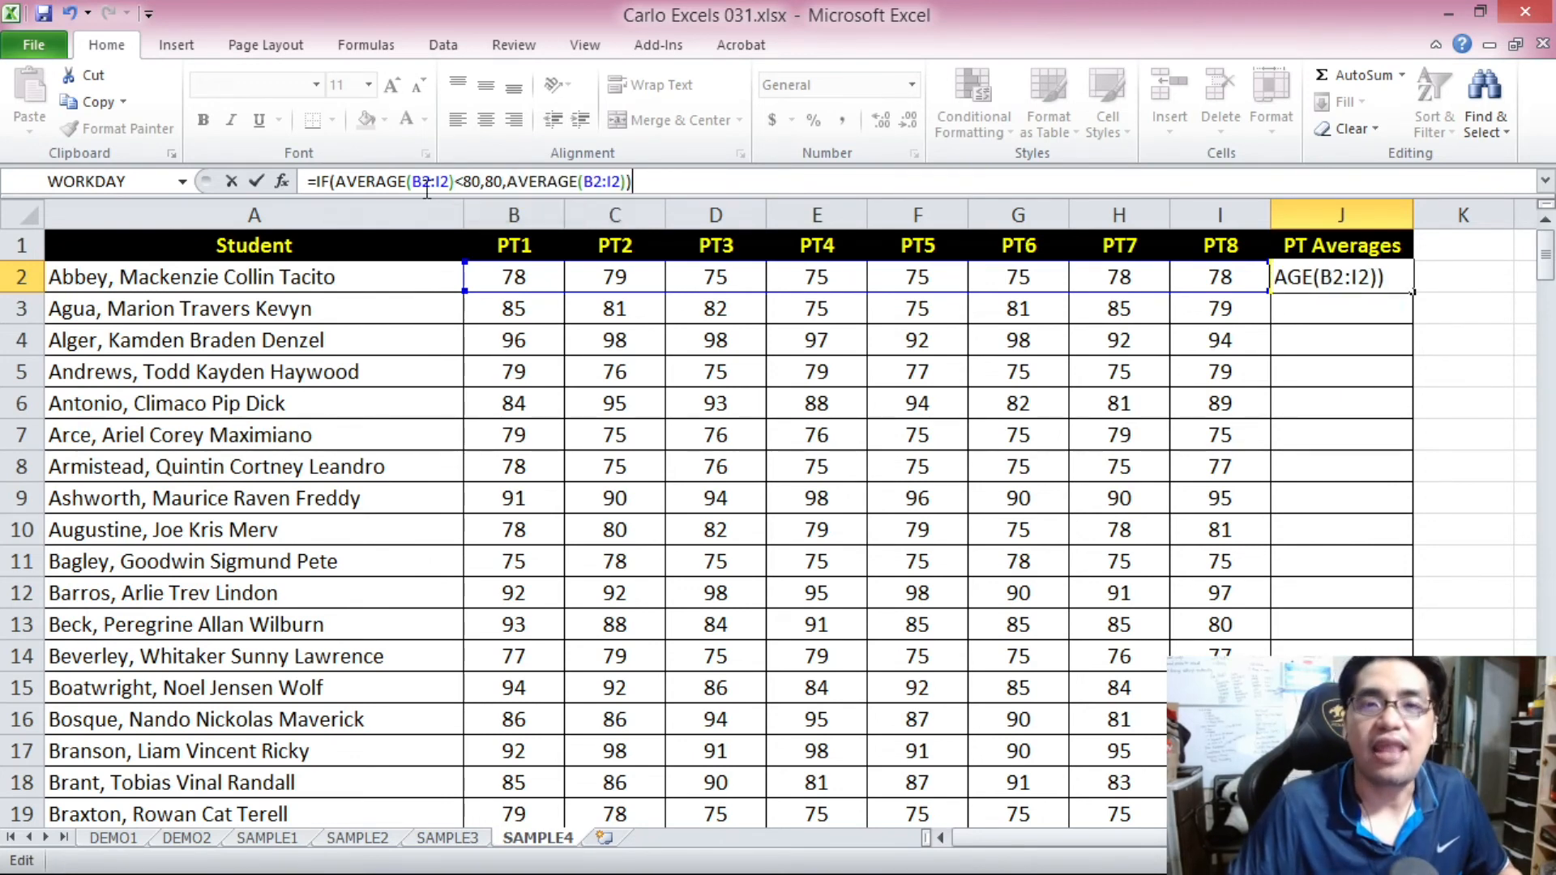
Review the logical test, true value and false value in J2's formula, and commit the formula.
{"action": "left_click_drag", "start_coordinate": [338, 182], "coordinate": [483, 180]}
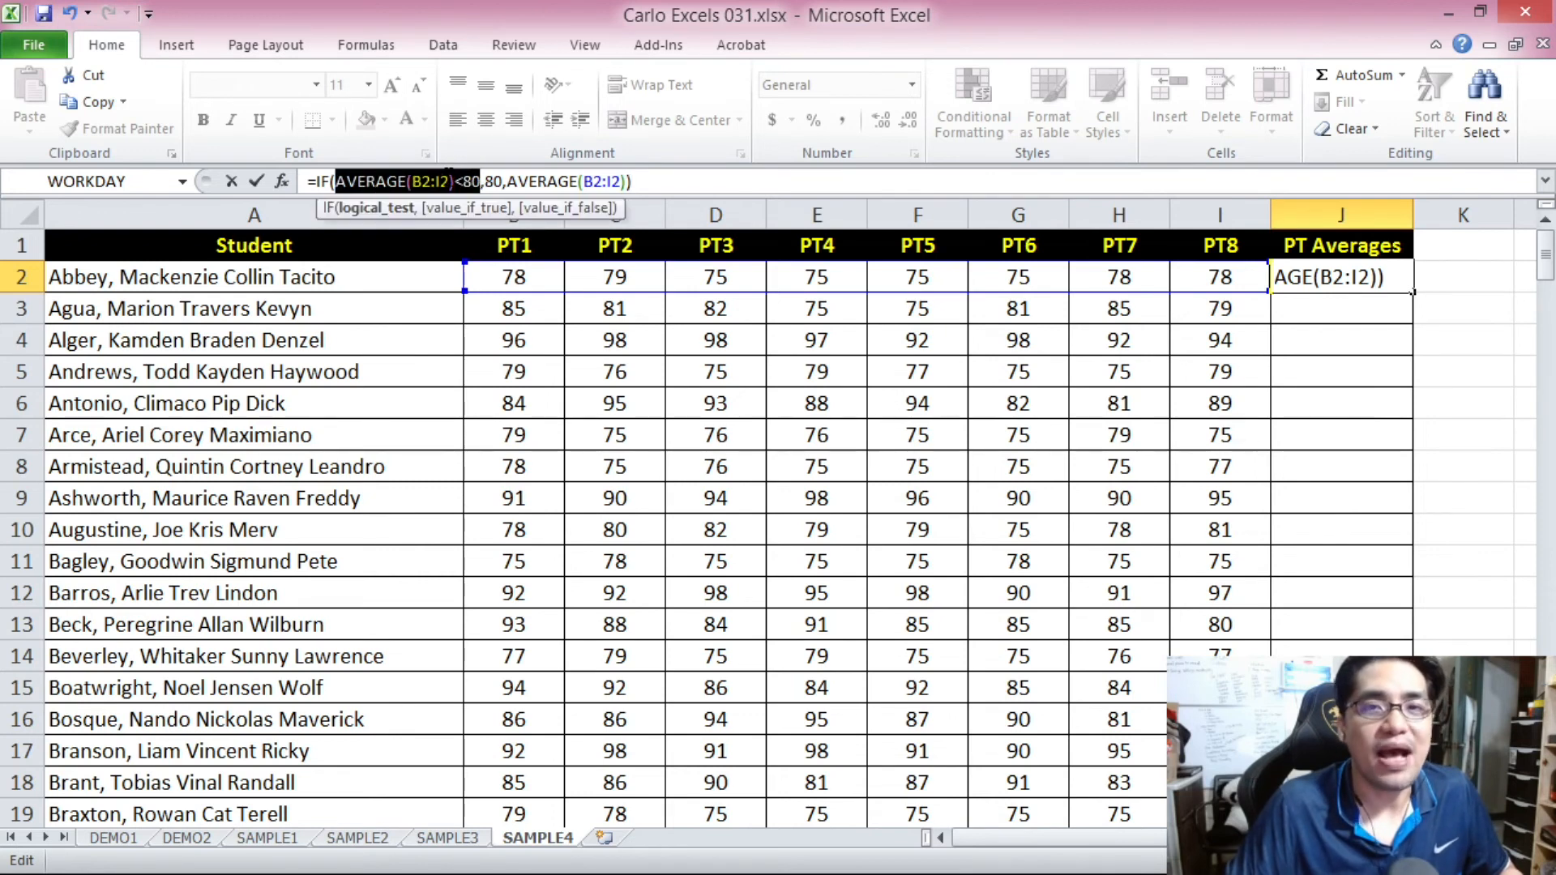
{"action": "left_click_drag", "start_coordinate": [330, 181], "coordinate": [455, 179]}
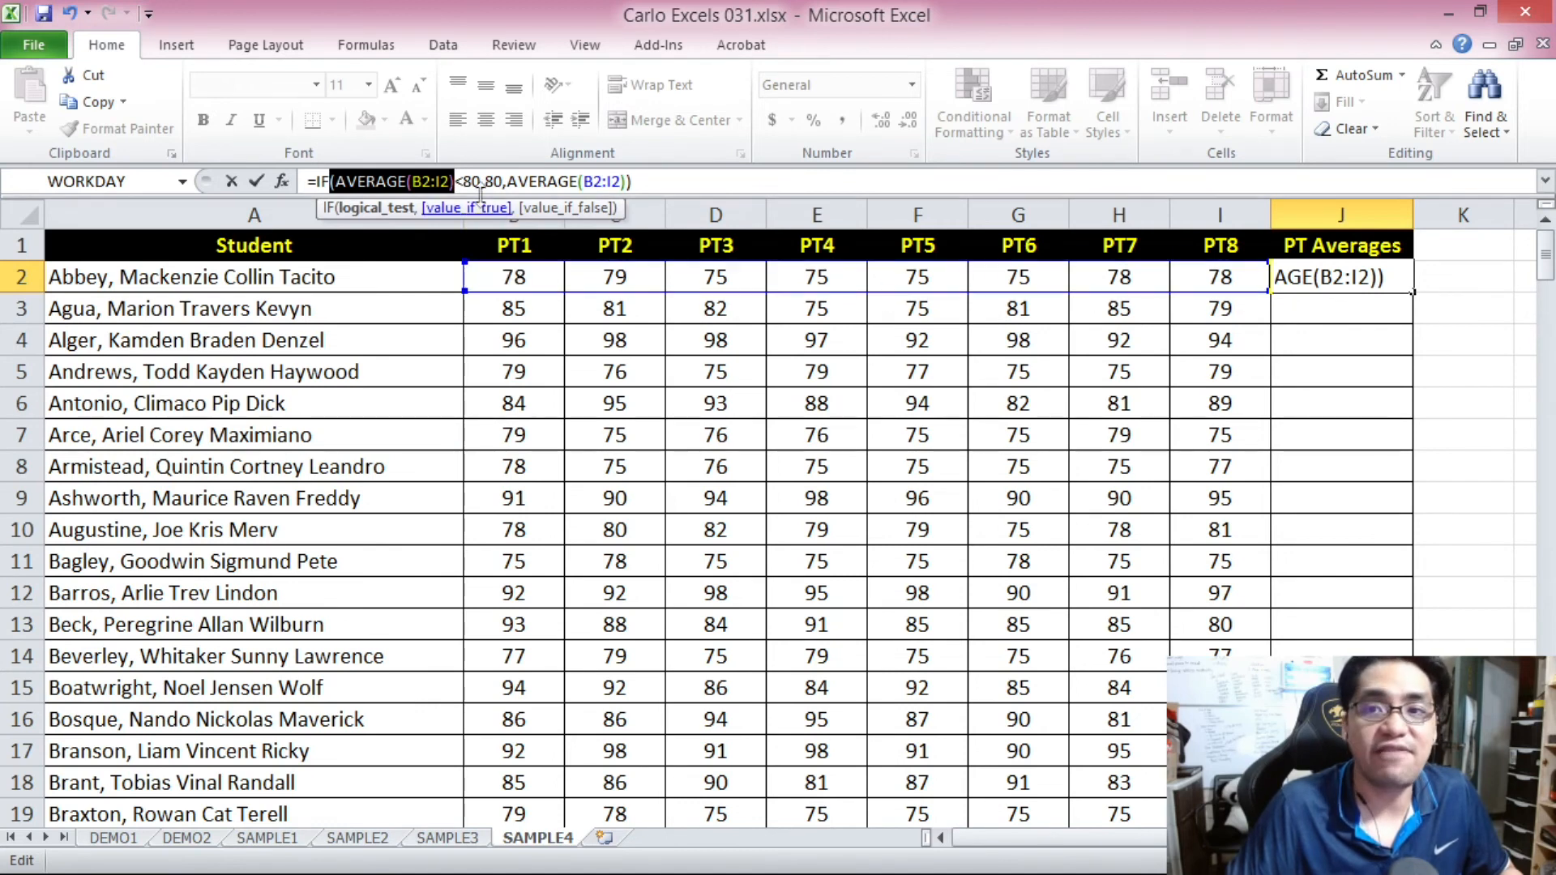
{"action": "left_click_drag", "start_coordinate": [456, 181], "coordinate": [500, 186]}
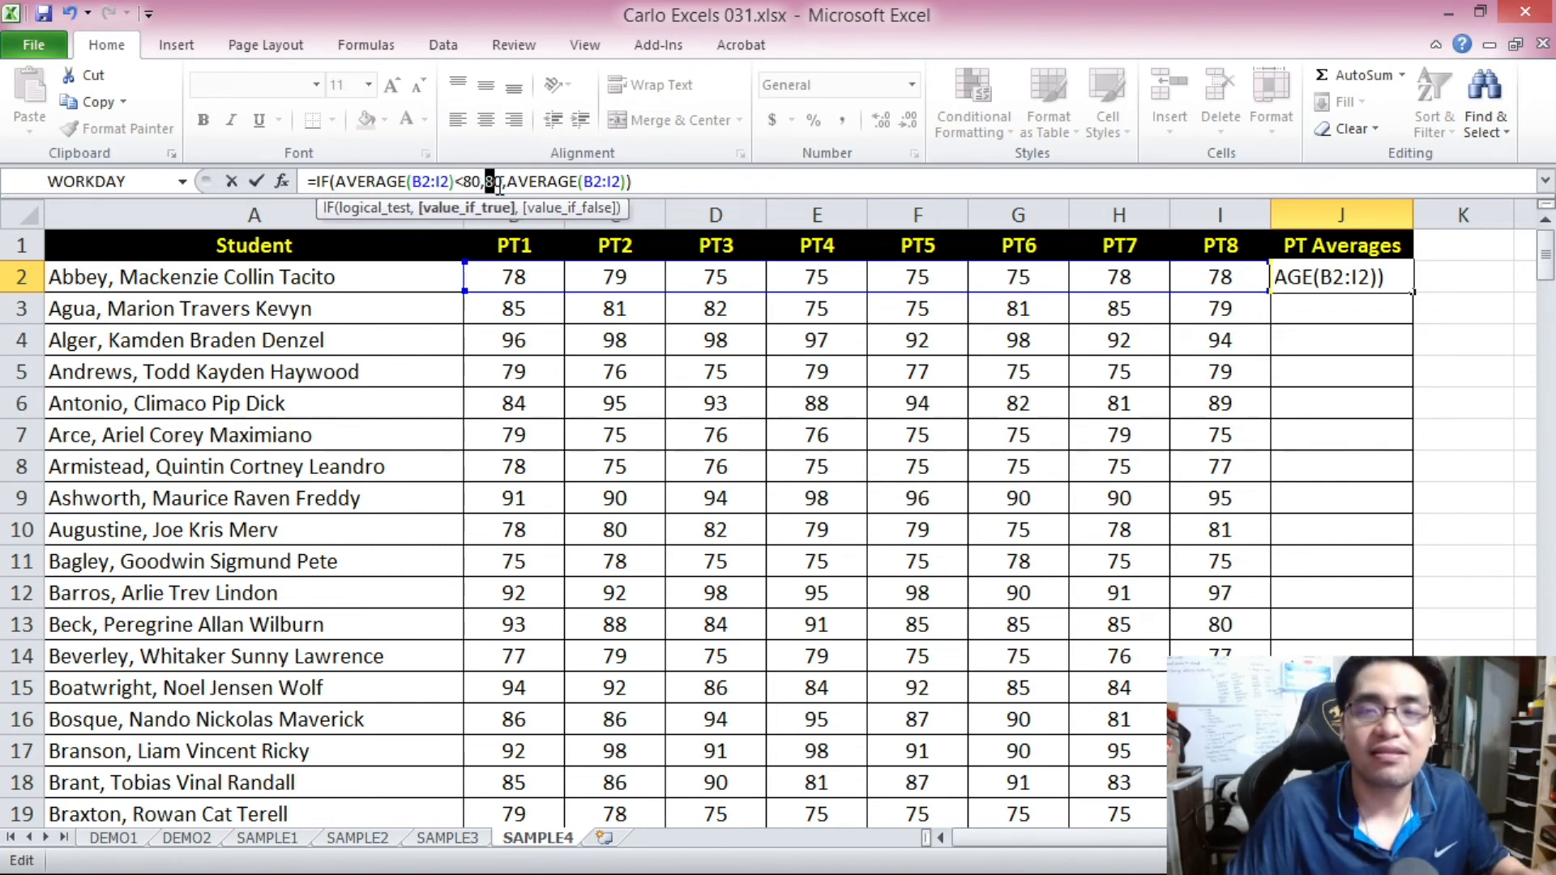
{"action": "left_click_drag", "start_coordinate": [490, 182], "coordinate": [501, 184]}
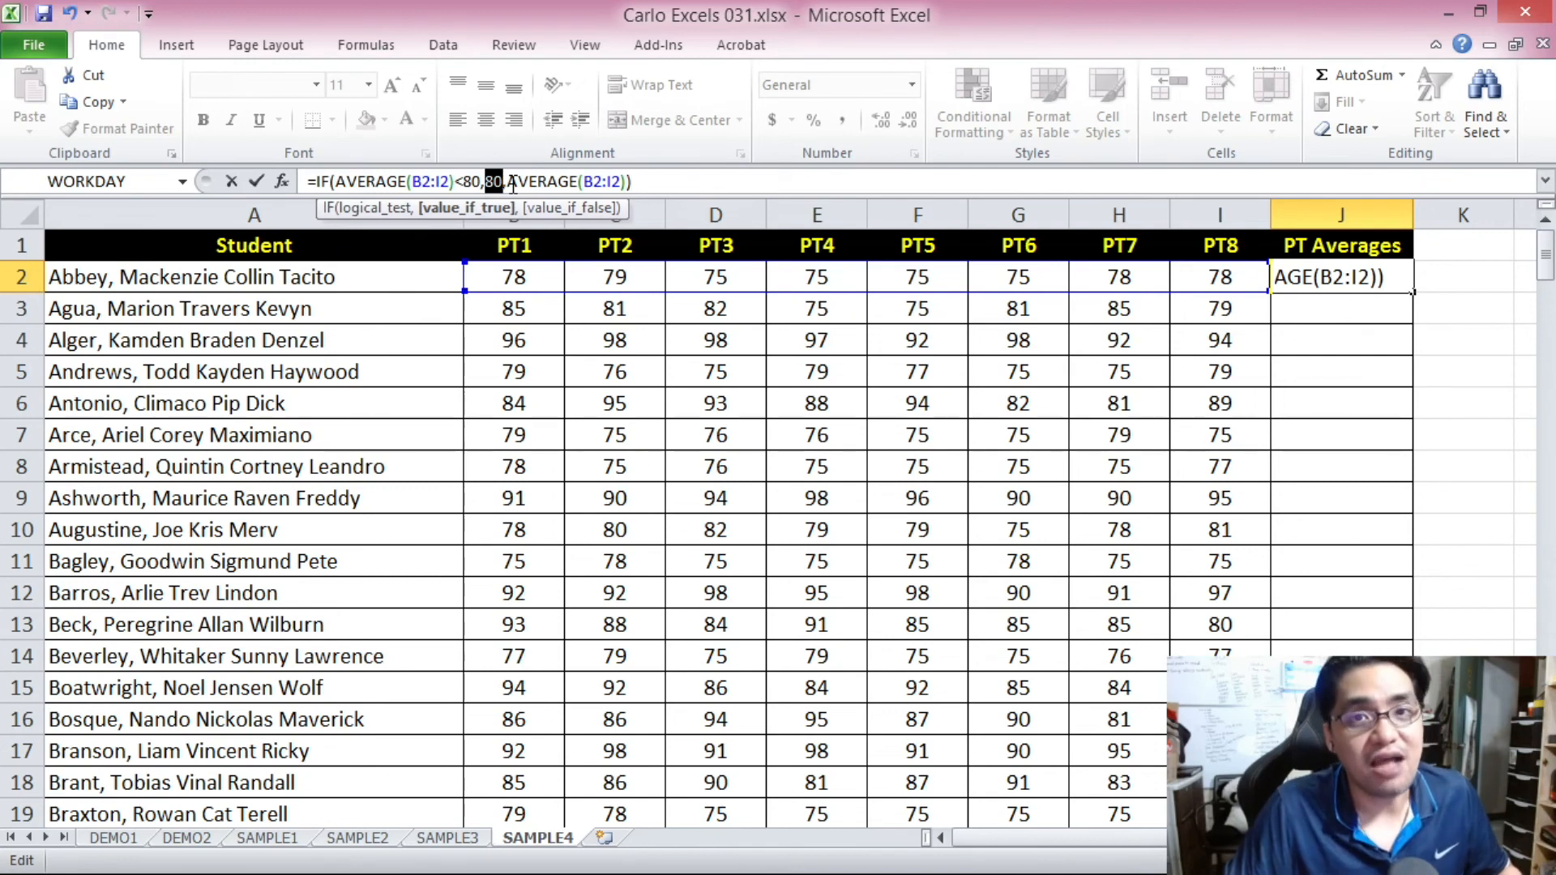
{"action": "left_click_drag", "start_coordinate": [507, 181], "coordinate": [627, 178]}
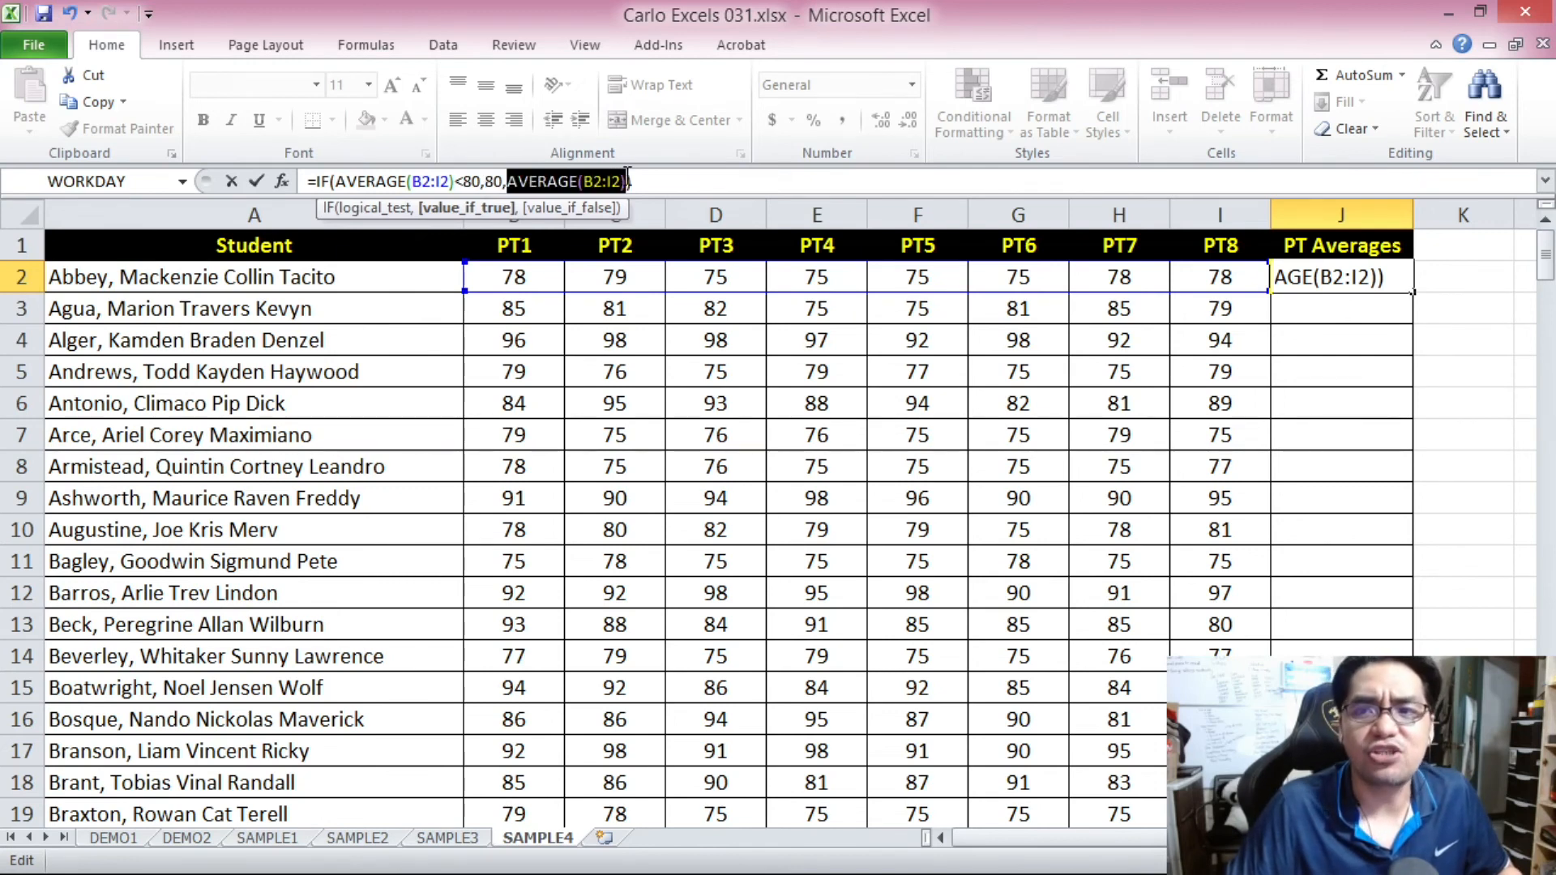
{"action": "left_click", "coordinate": [659, 181]}
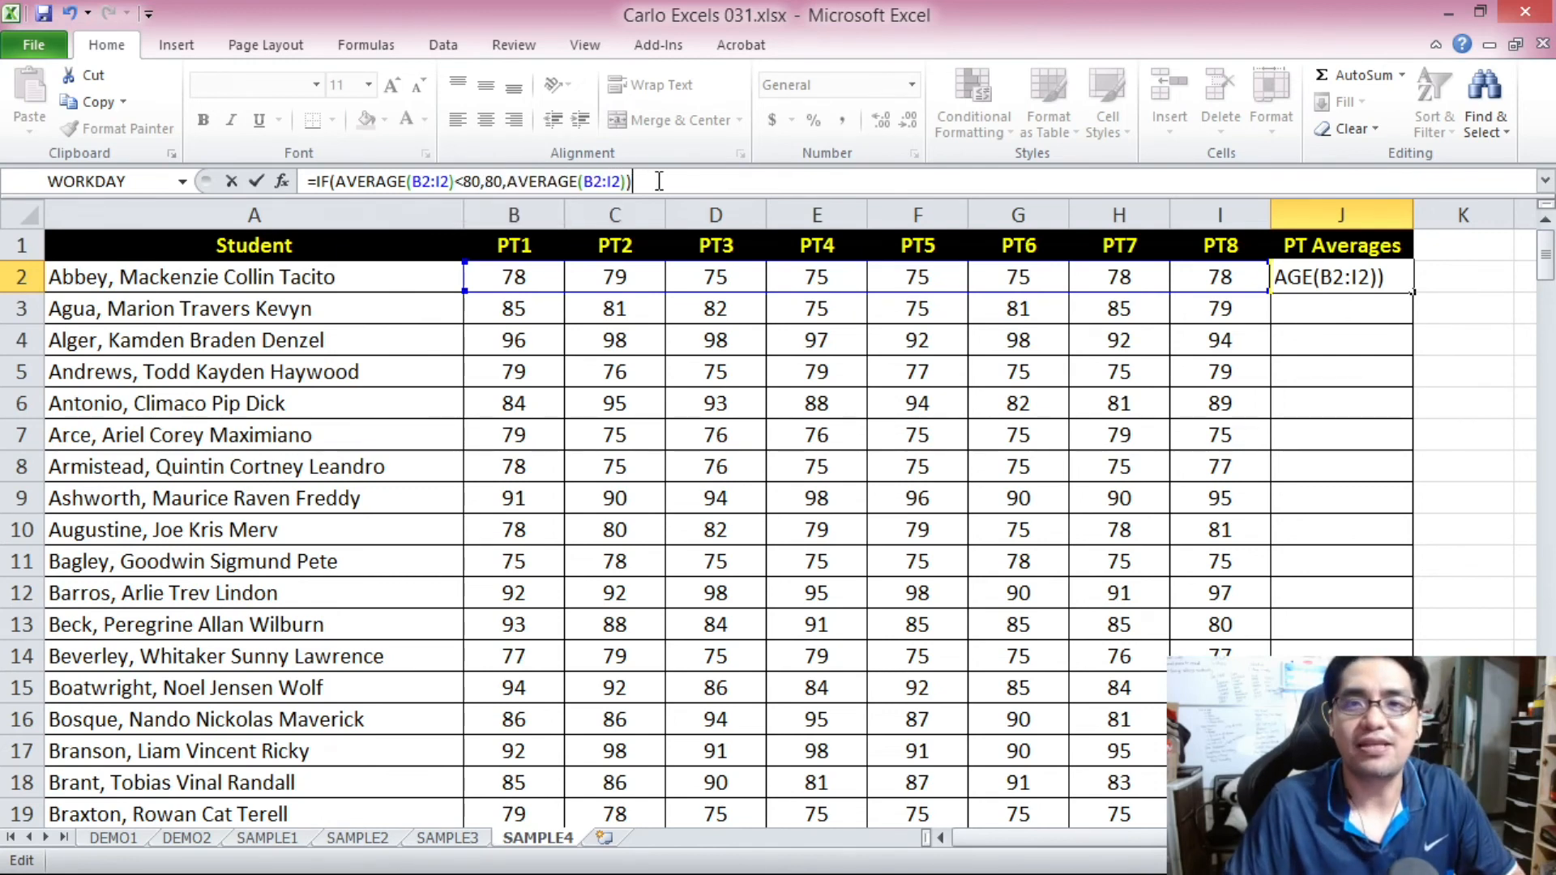
{"action": "key", "text": "Return"}
Check J2's result against the scores in B2:I2 and its IF formula, leaving the formula as it is.
{"action": "left_click_drag", "start_coordinate": [514, 278], "coordinate": [1175, 278]}
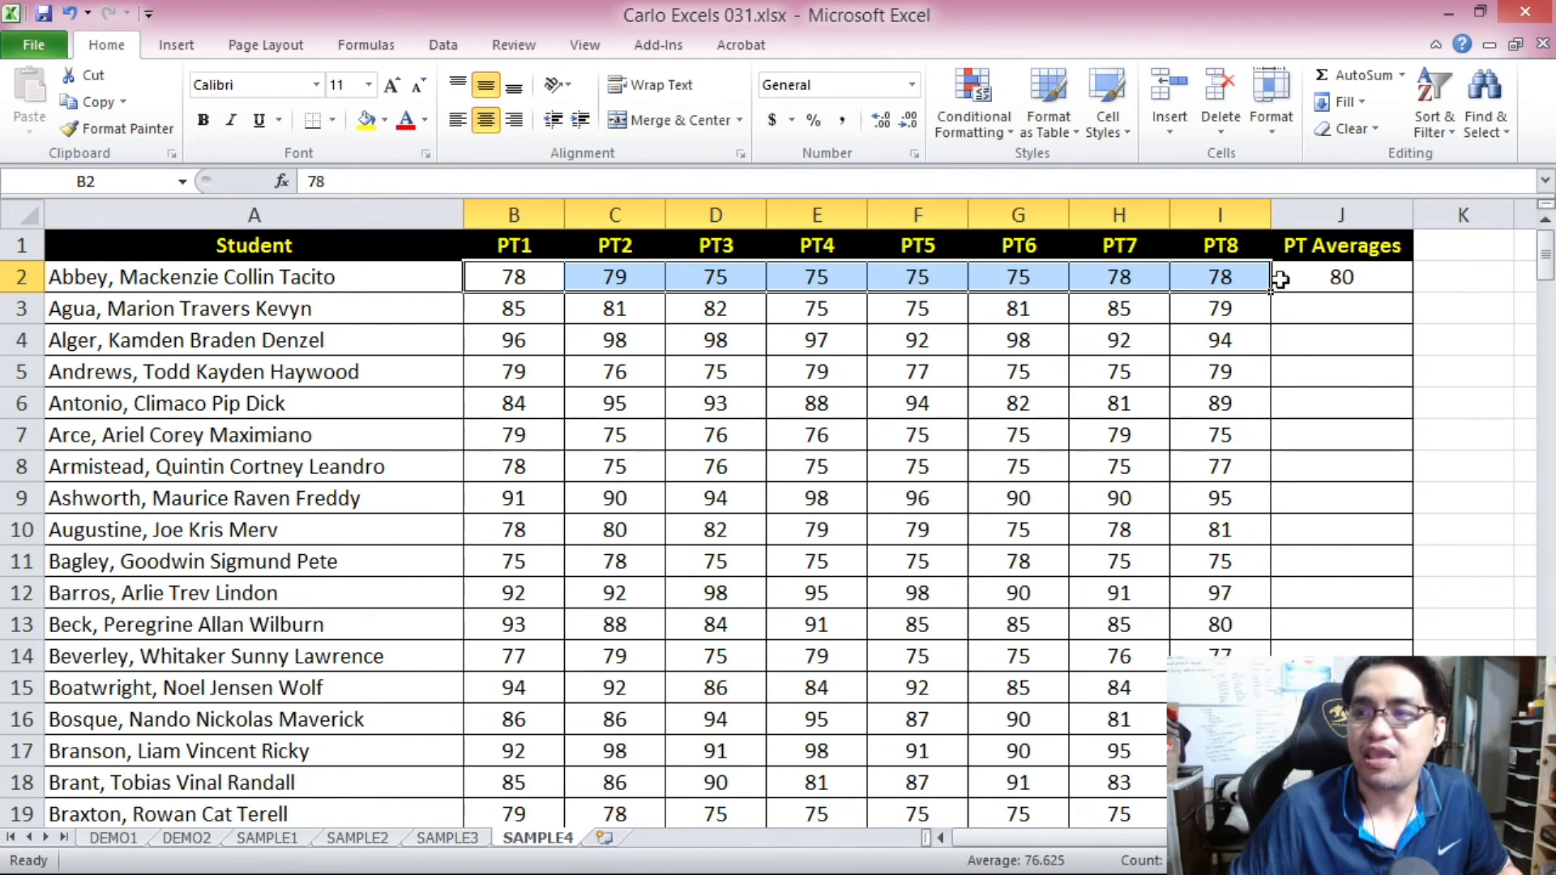
{"action": "left_click", "coordinate": [1338, 281]}
{"action": "left_click", "coordinate": [668, 183]}
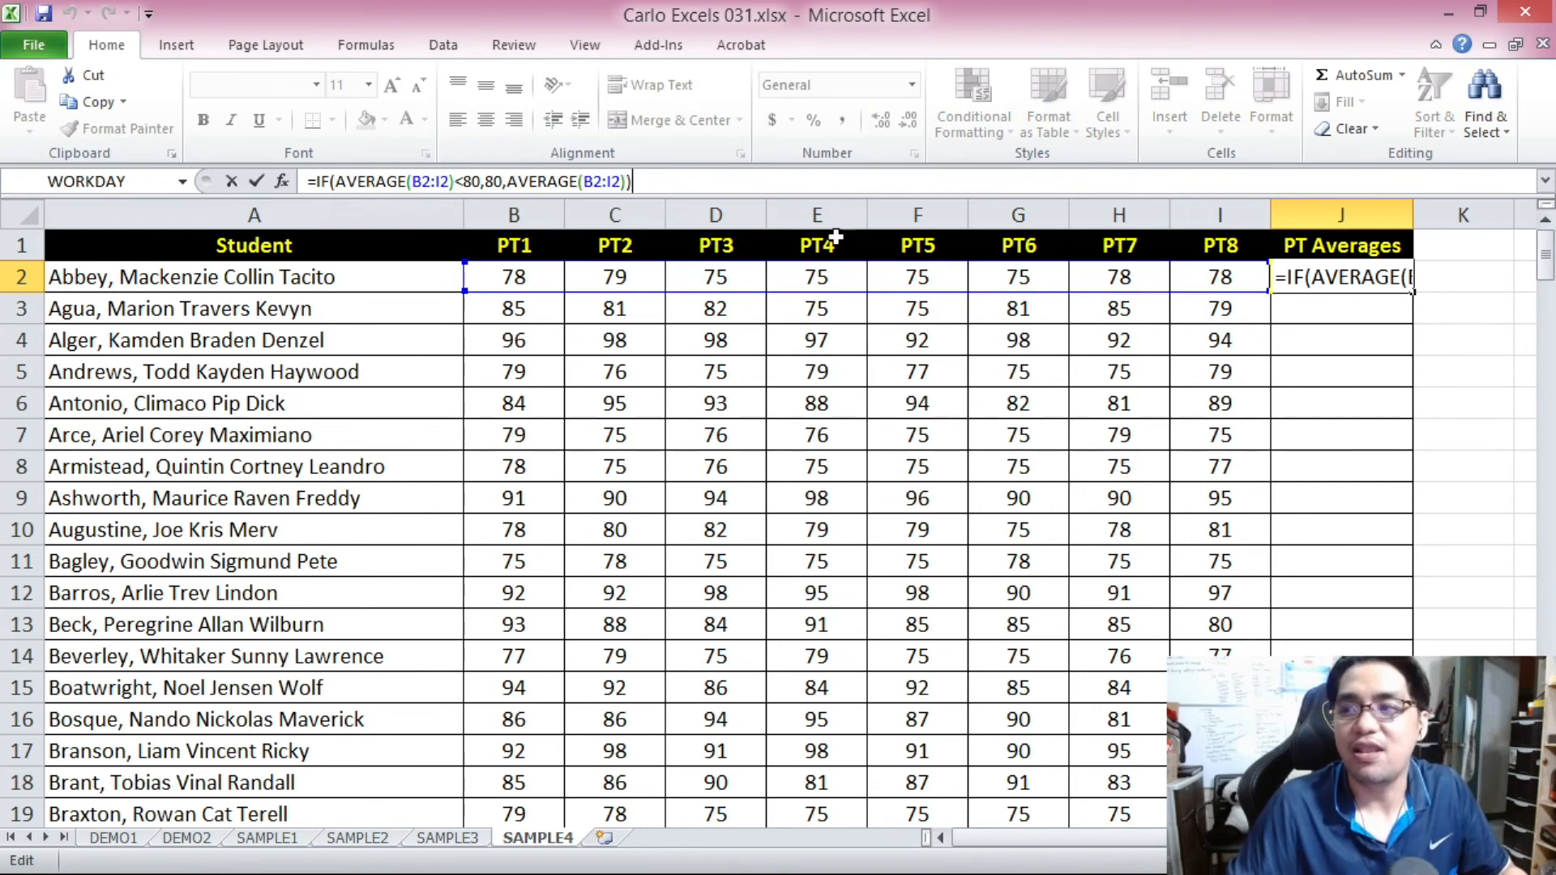
{"action": "key", "text": "Escape"}
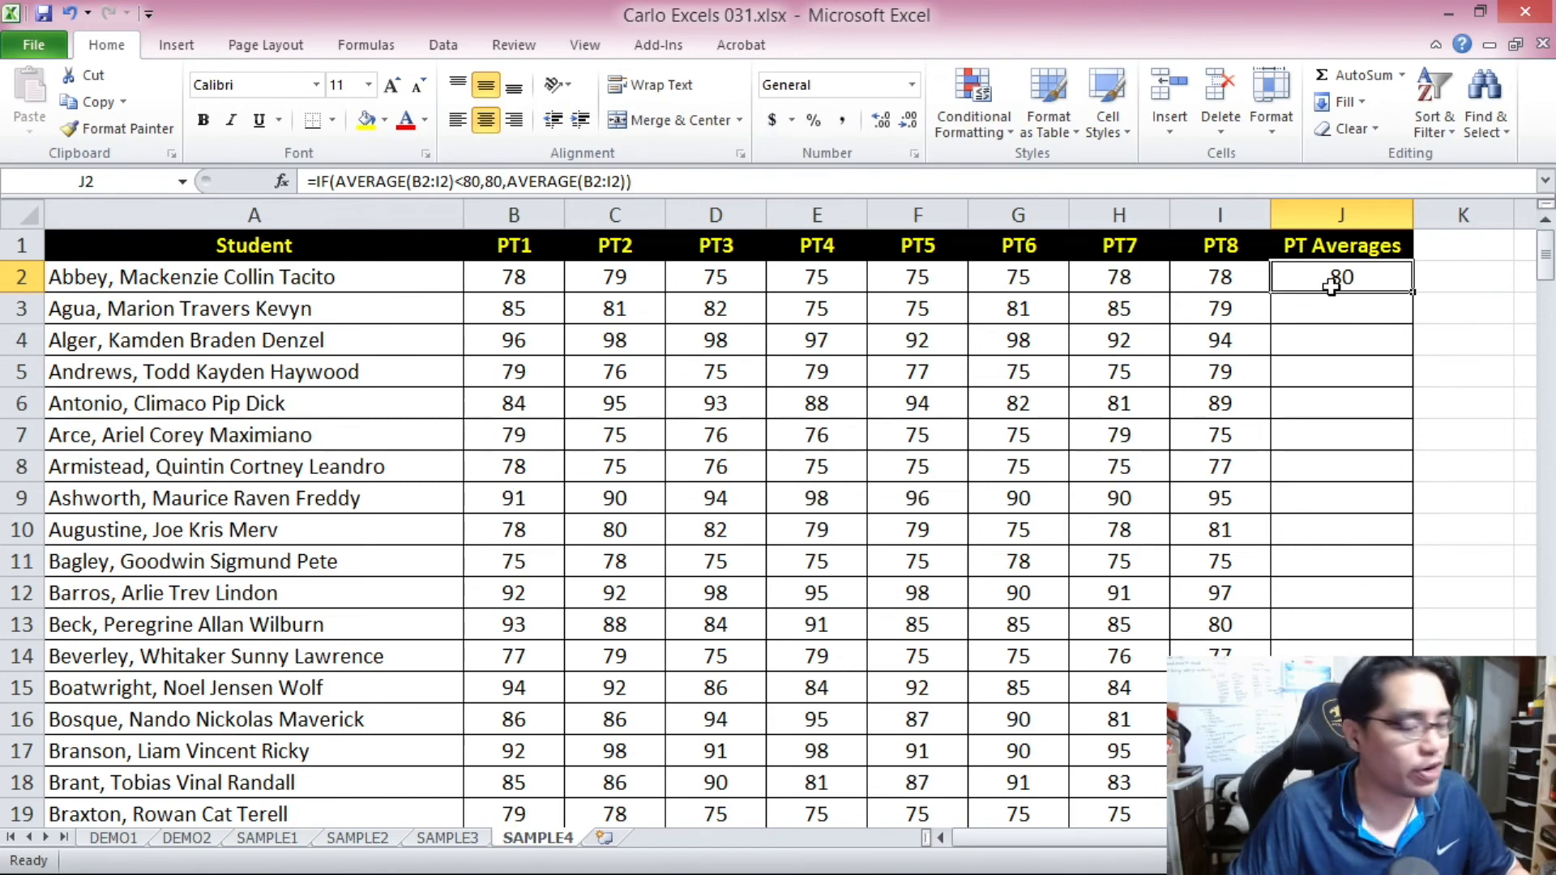
Copy J2's IF formula down the PT Averages column through J201 and return to the start of the list.
{"action": "key", "text": "ctrl+c"}
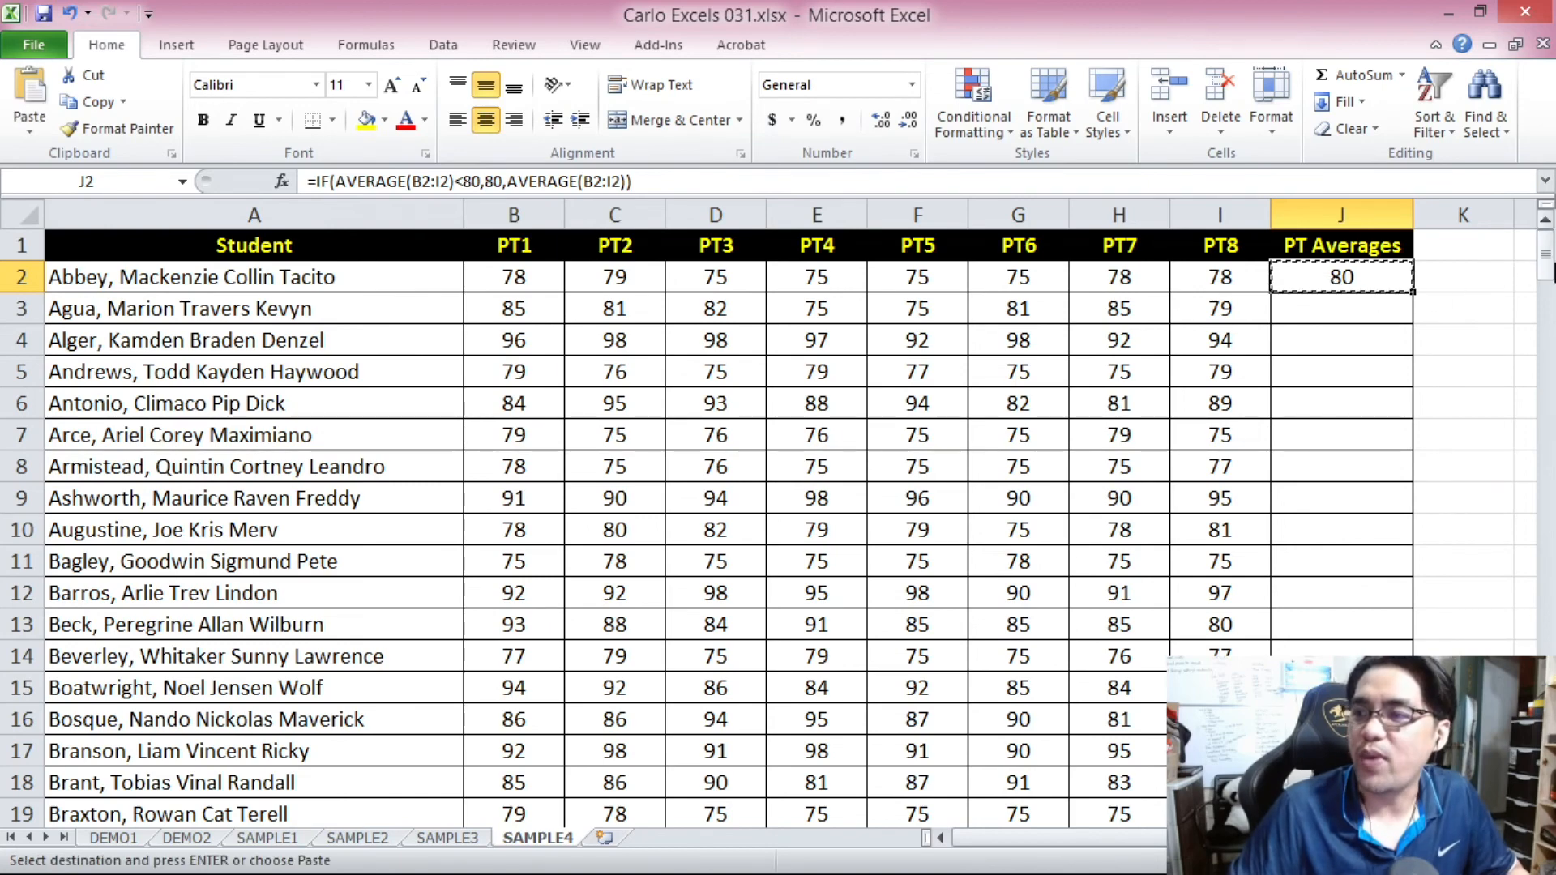
{"action": "left_click_drag", "start_coordinate": [1547, 261], "coordinate": [1547, 793]}
{"action": "left_click", "coordinate": [1341, 783], "text": "shift"}
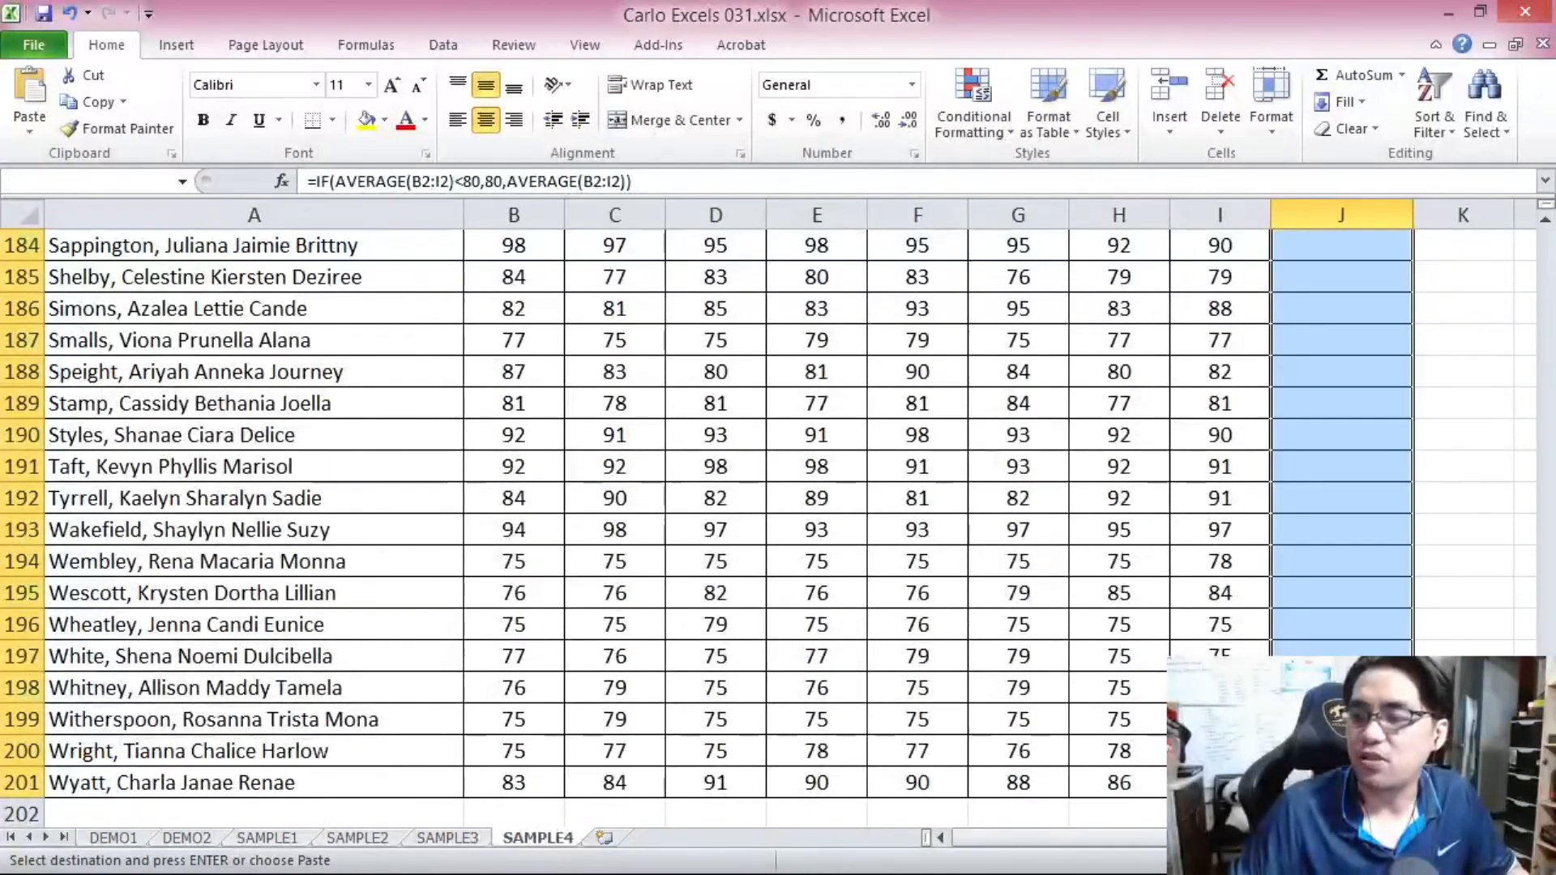
{"action": "key", "text": "ctrl+v"}
{"action": "left_click", "coordinate": [1452, 404]}
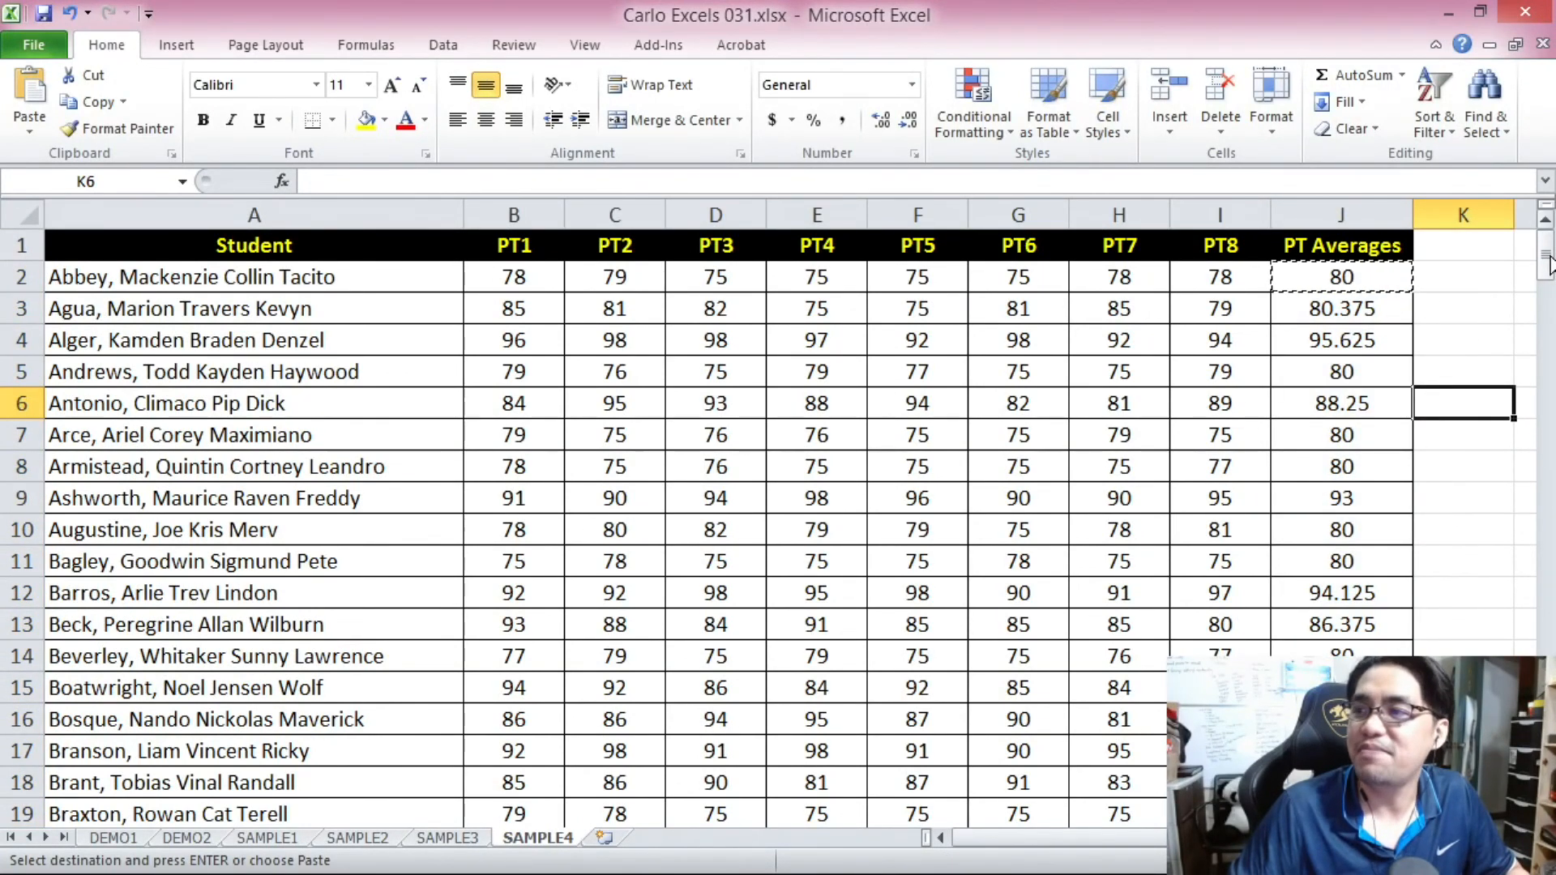
{"action": "left_click_drag", "start_coordinate": [1546, 258], "coordinate": [1546, 257]}
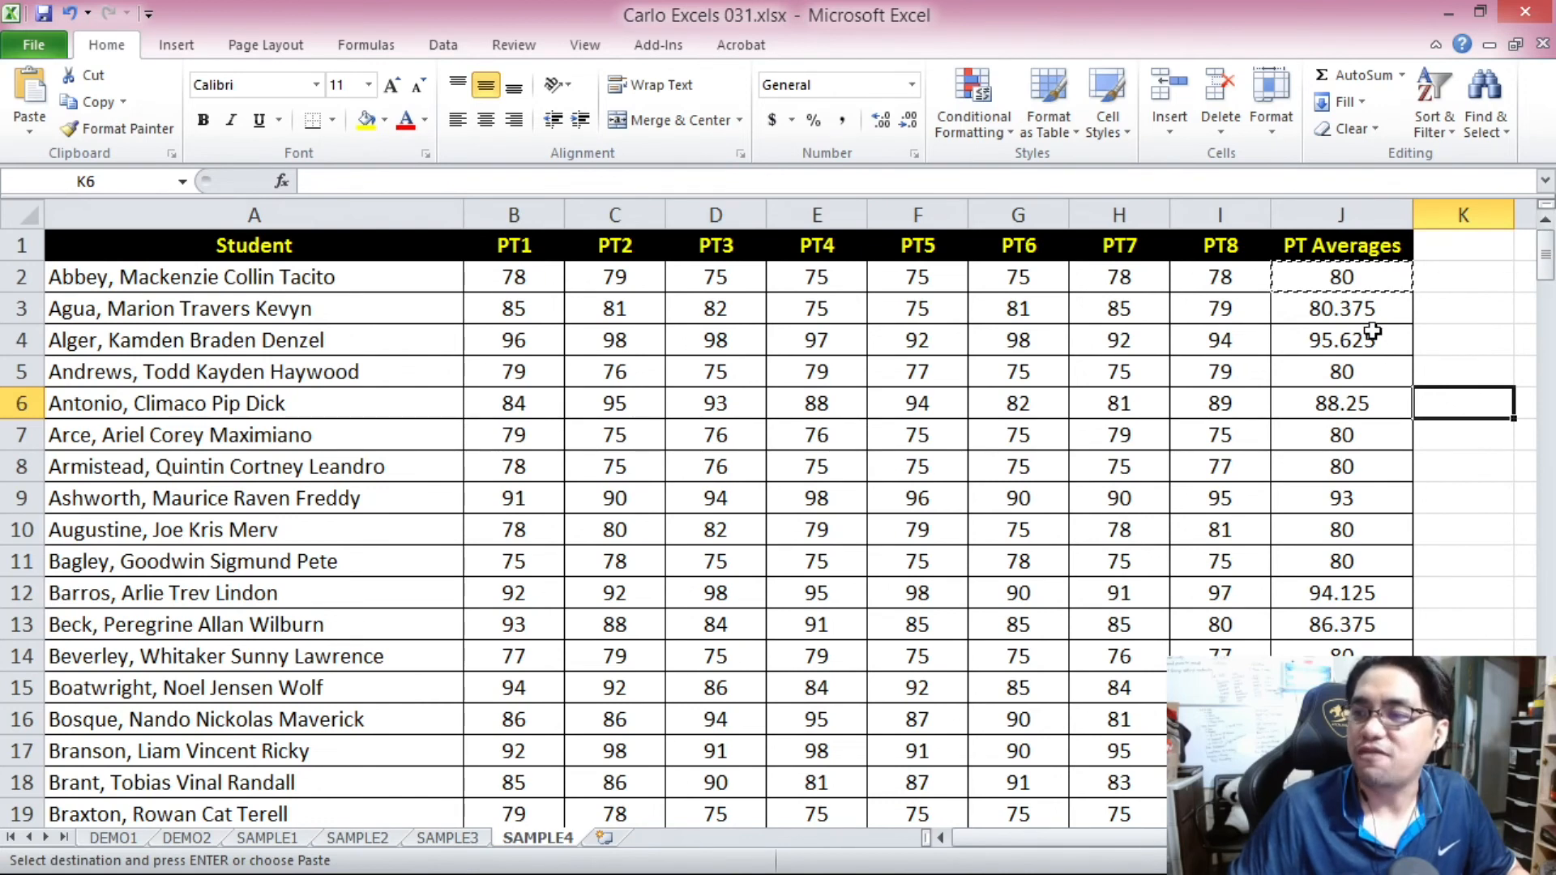
Inspect the copied formulas and results in J3, J4, J6, J7, J8 and J10, then return to A1.
{"action": "left_click", "coordinate": [1379, 312]}
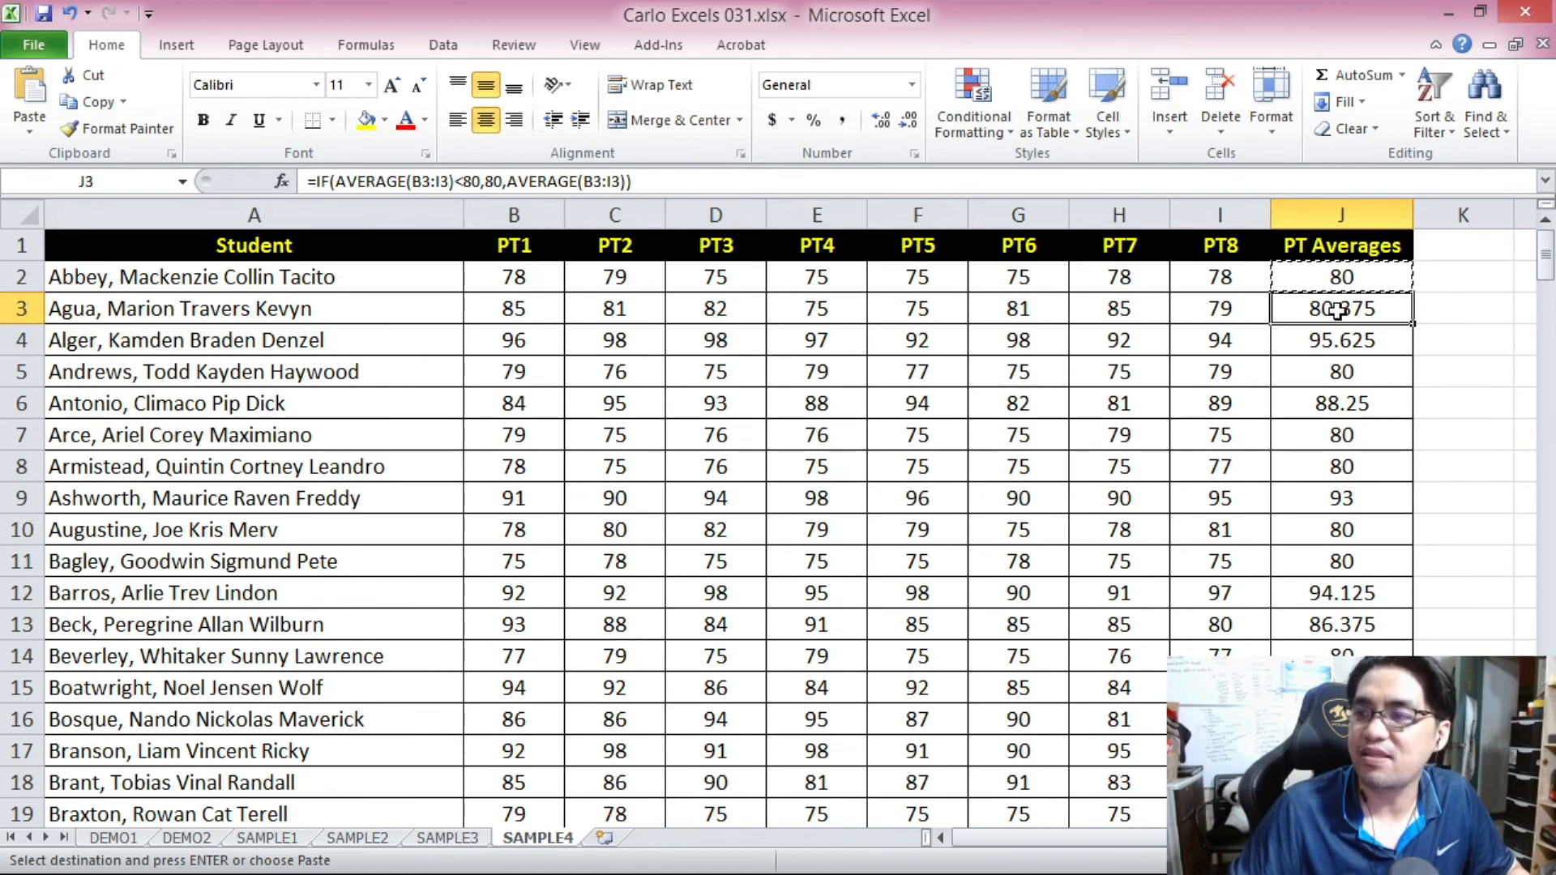
{"action": "left_click", "coordinate": [1354, 337]}
{"action": "left_click_drag", "start_coordinate": [1546, 261], "coordinate": [1546, 269]}
{"action": "left_click", "coordinate": [1360, 408]}
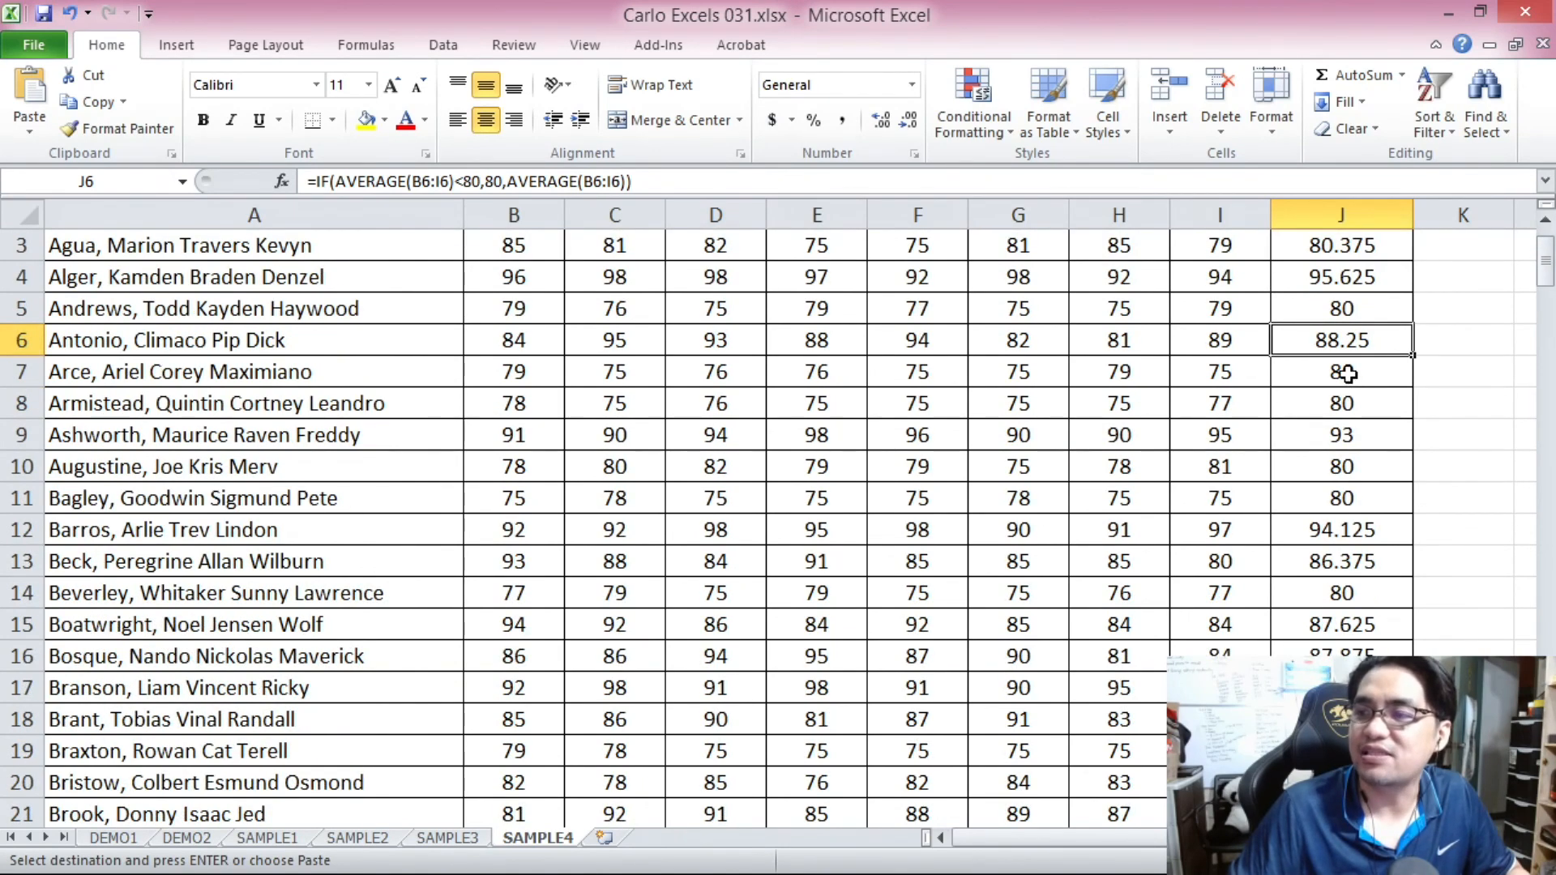
{"action": "left_click", "coordinate": [1370, 378]}
{"action": "left_click", "coordinate": [1380, 397]}
{"action": "left_click", "coordinate": [1378, 468]}
{"action": "key", "text": "ctrl+Home"}
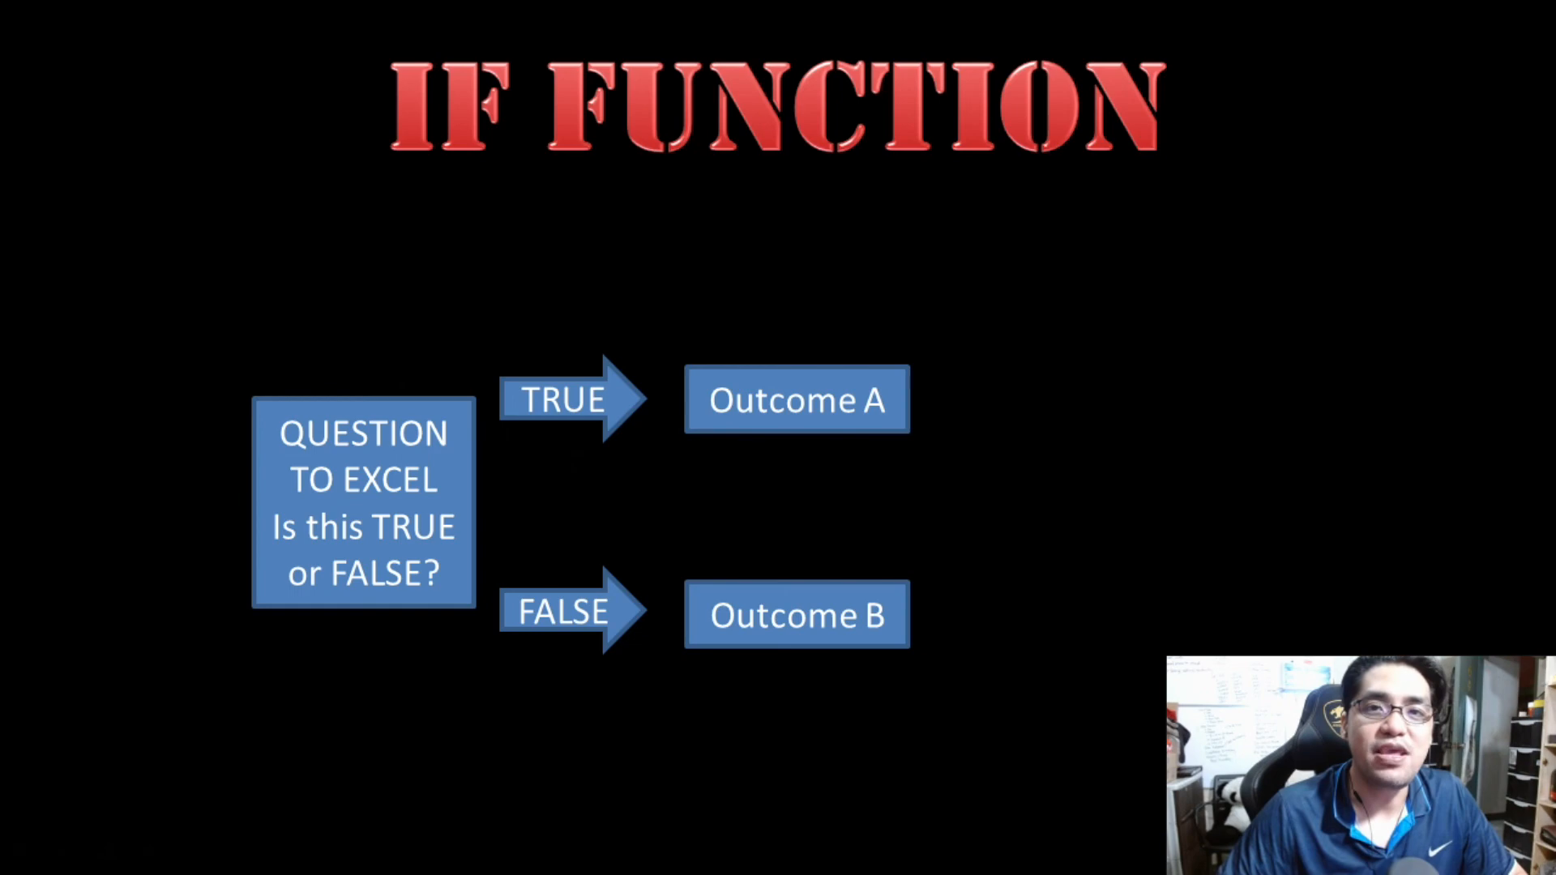
{"action": "key", "text": "Right"}
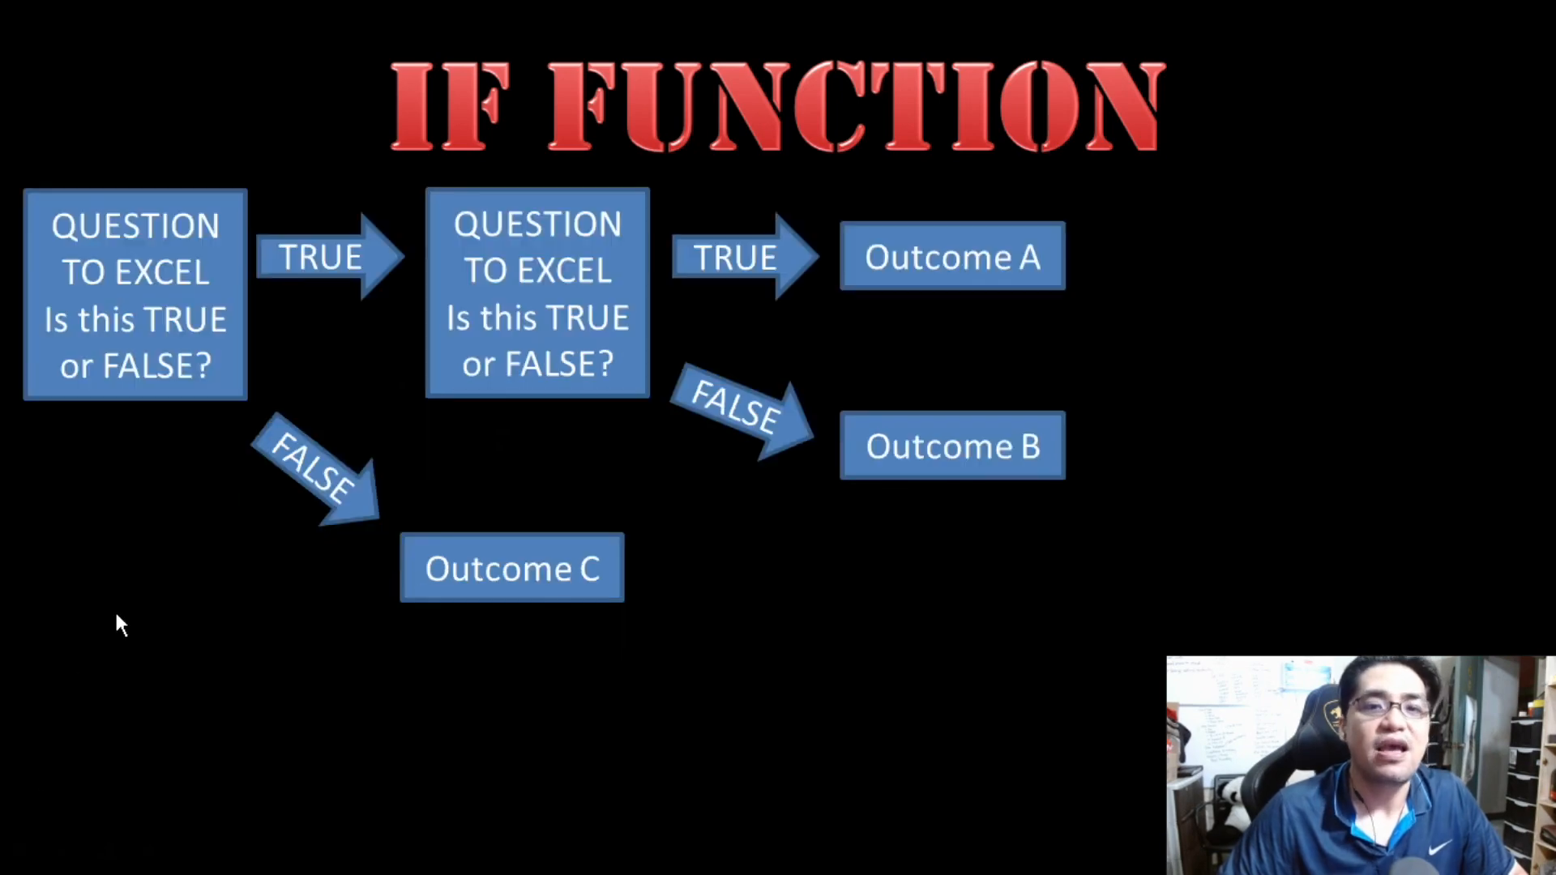